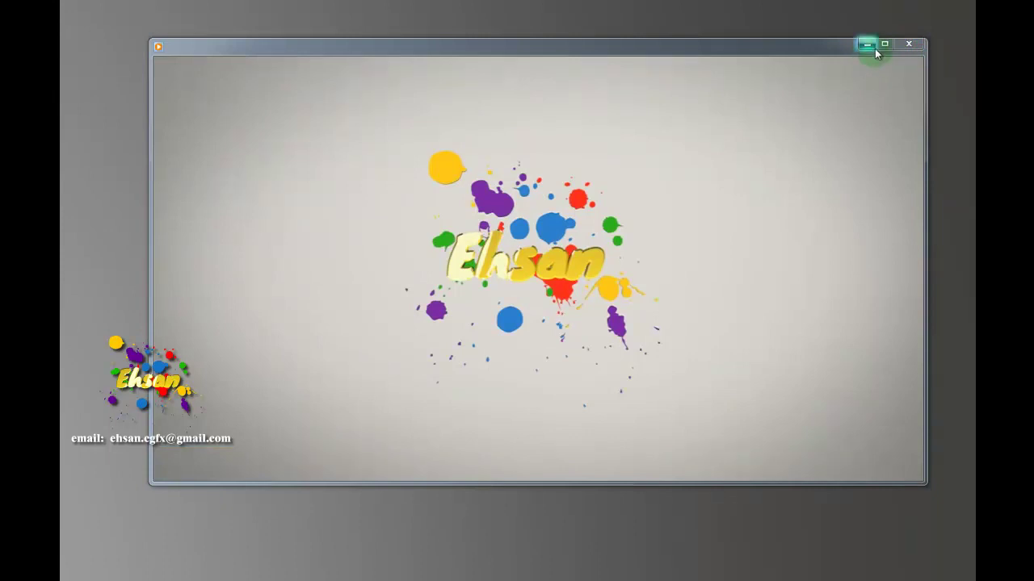
# Minimize the video player, switch to RealFlow and dismiss its Project management dialog.
pyautogui.click(867, 45)
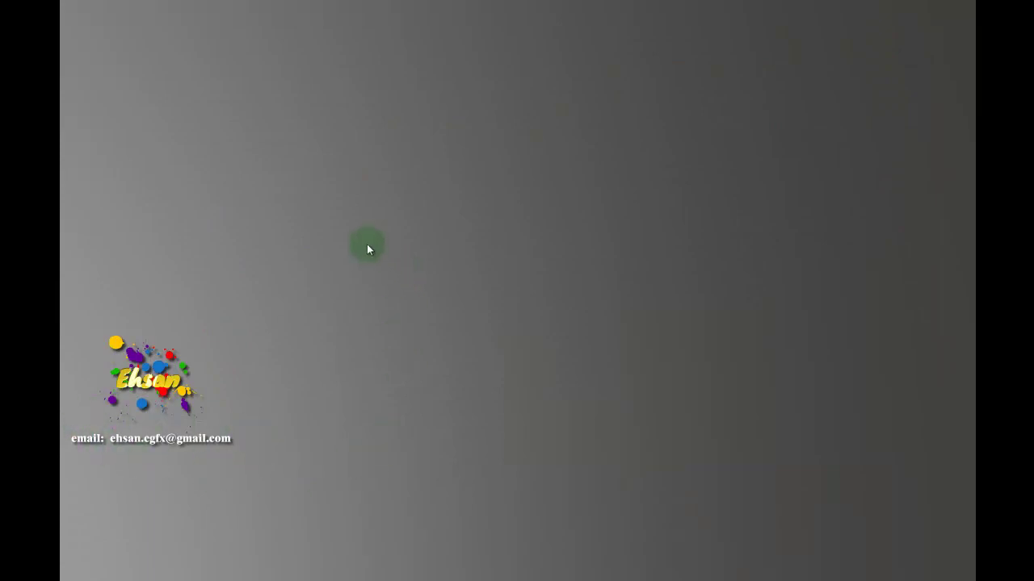
pyautogui.click(418, 578)
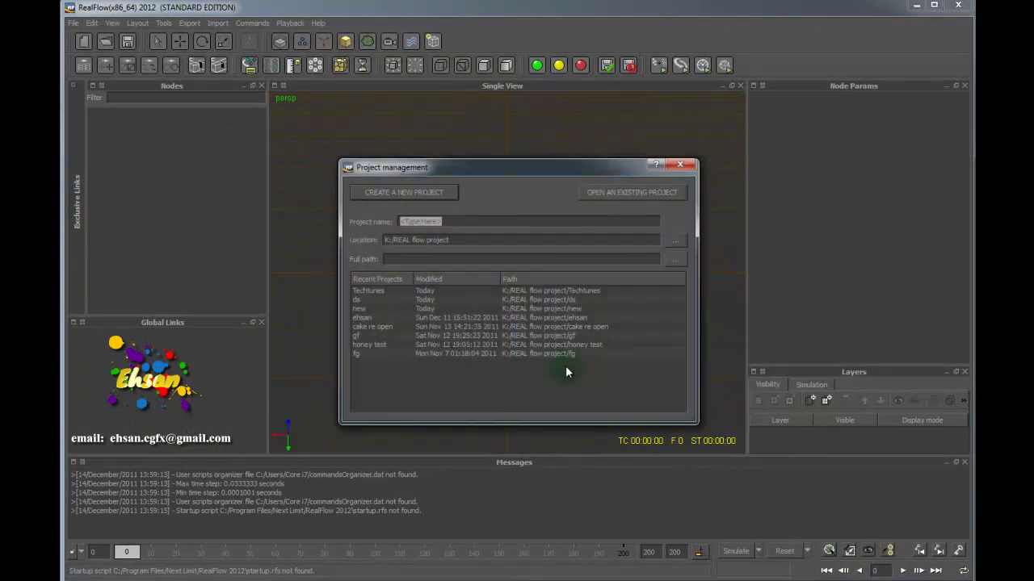
pyautogui.click(691, 168)
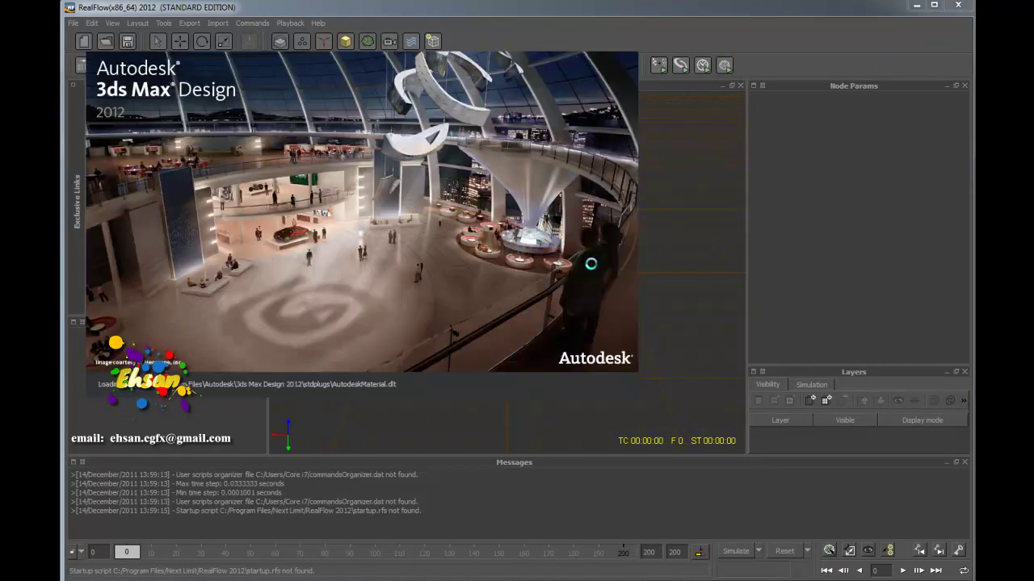
pyautogui.click(917, 5)
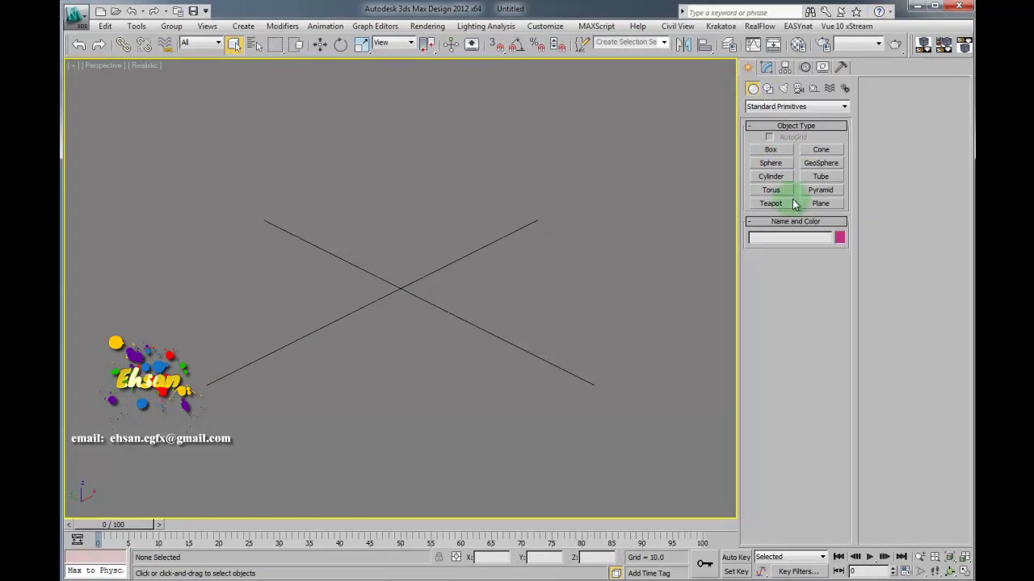
pyautogui.click(918, 8)
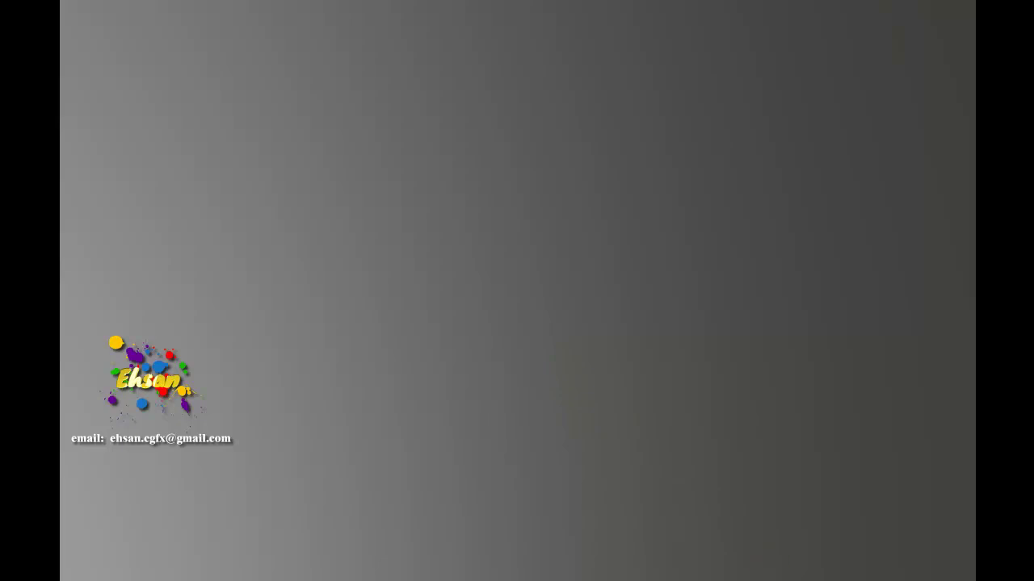
pyautogui.click(802, 526)
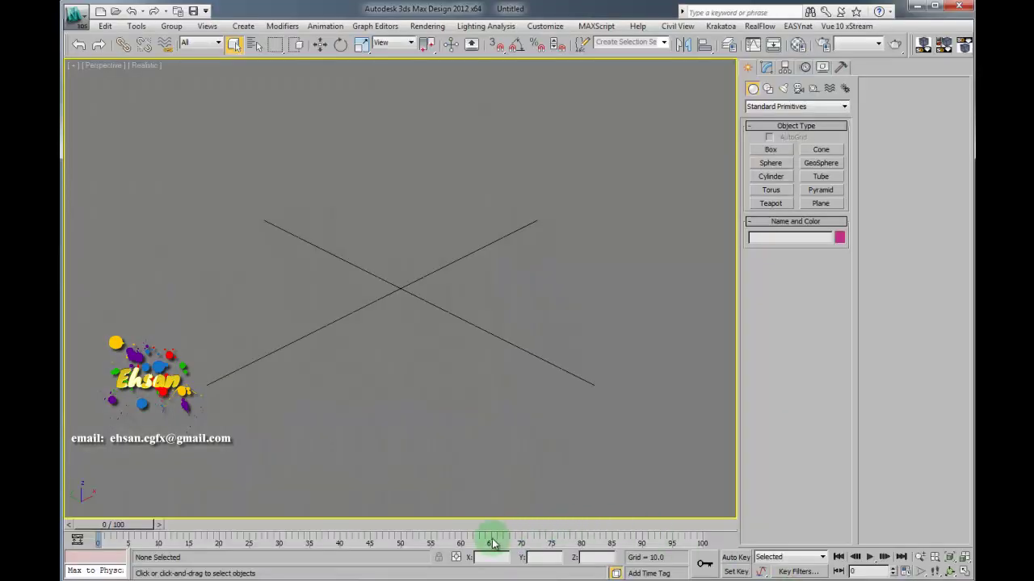
pyautogui.click(464, 578)
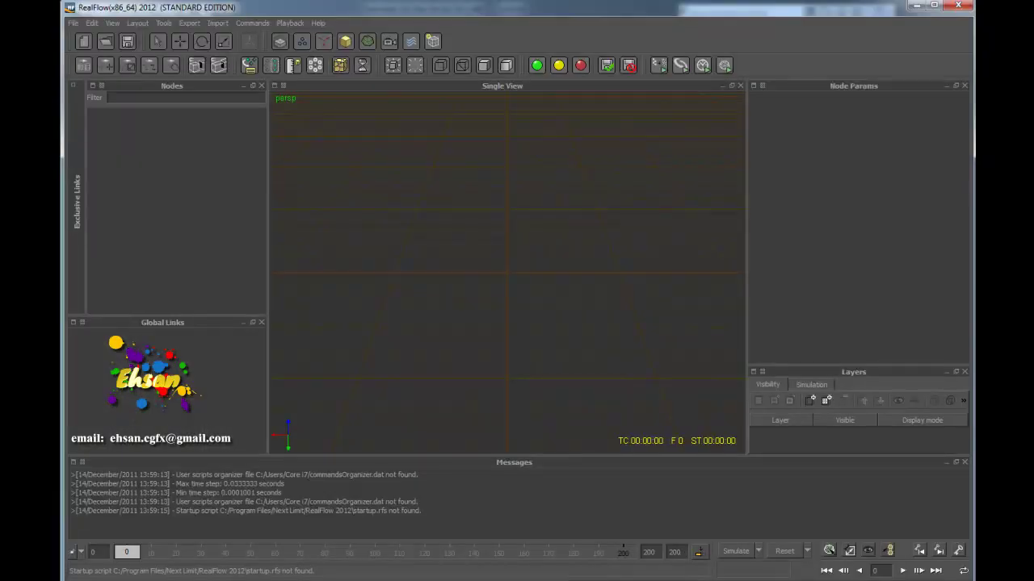
pyautogui.click(917, 7)
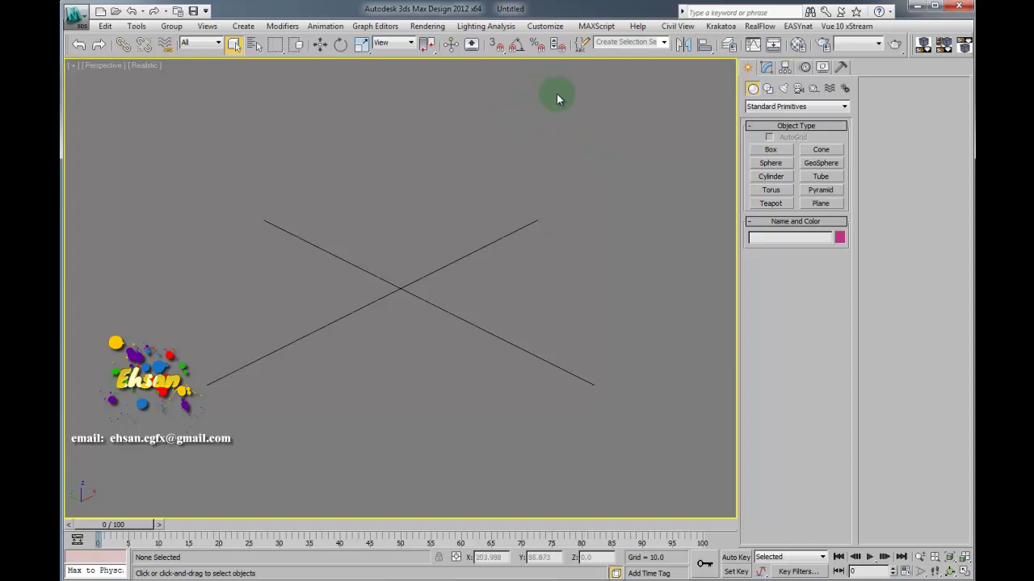
pyautogui.click(915, 8)
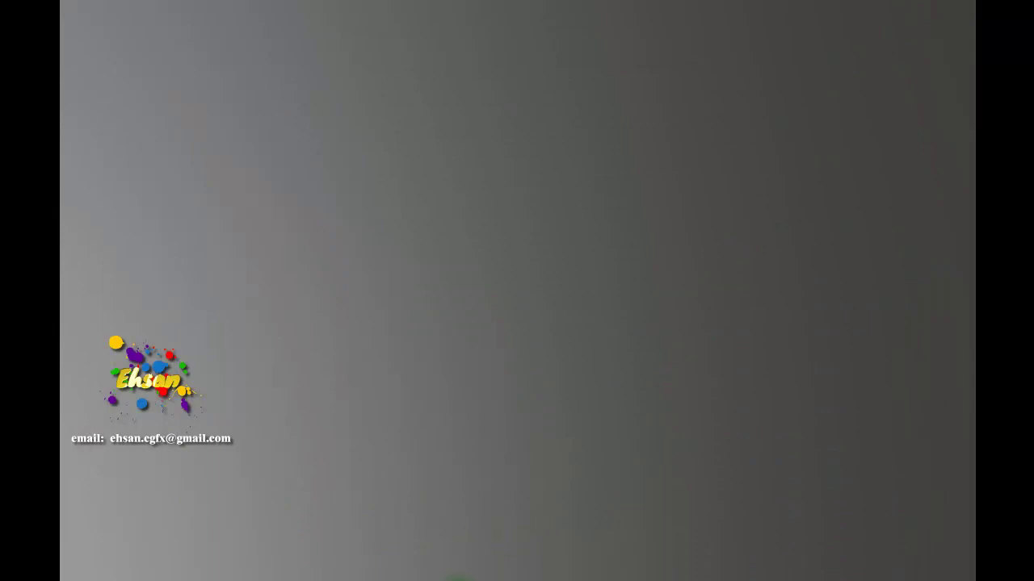
pyautogui.click(468, 565)
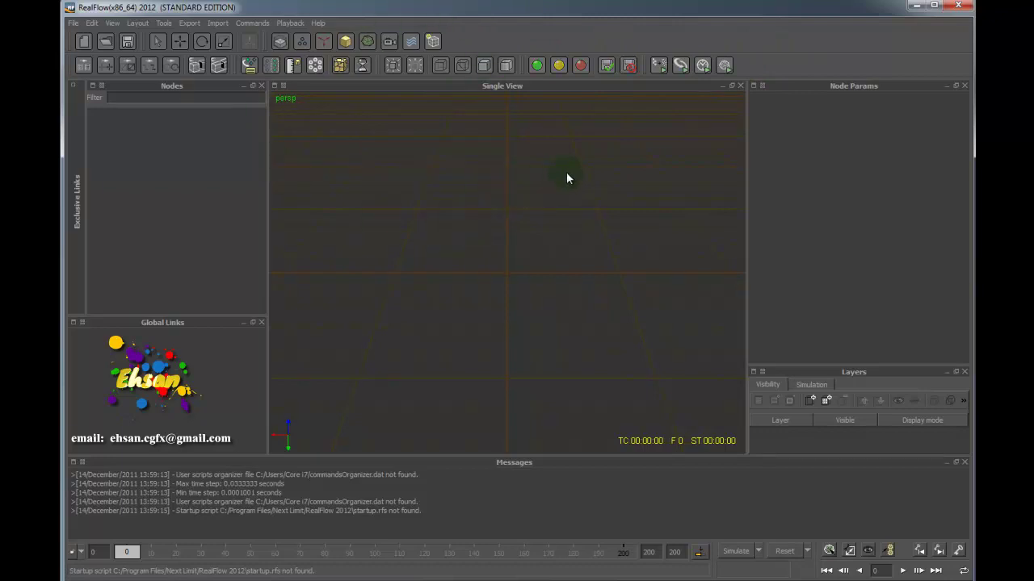
# Widen the perspective viewport by narrowing the Nodes and Node Params panels.
pyautogui.moveTo(267, 172); pyautogui.dragTo(221, 173)
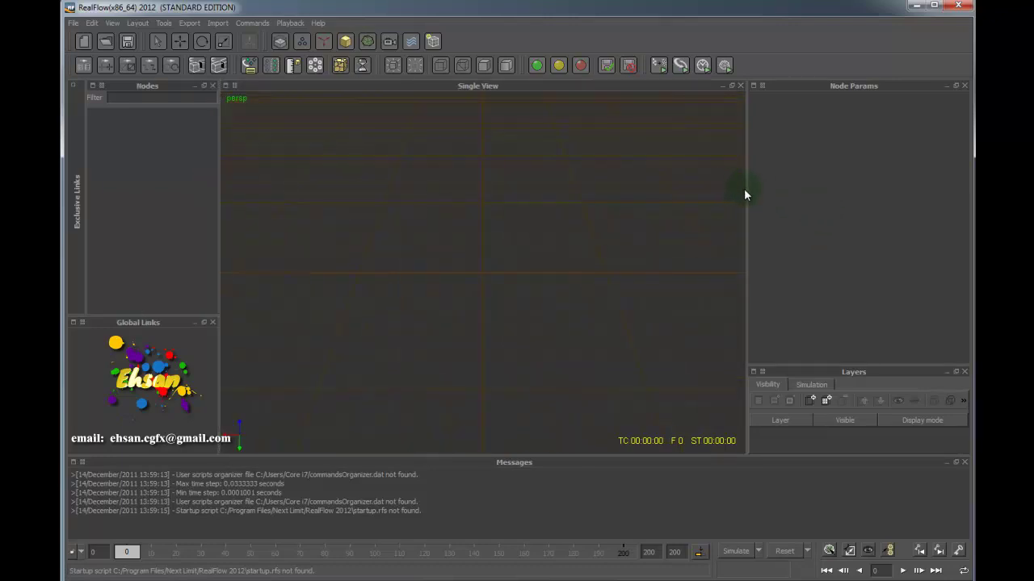
pyautogui.moveTo(748, 189); pyautogui.dragTo(817, 189)
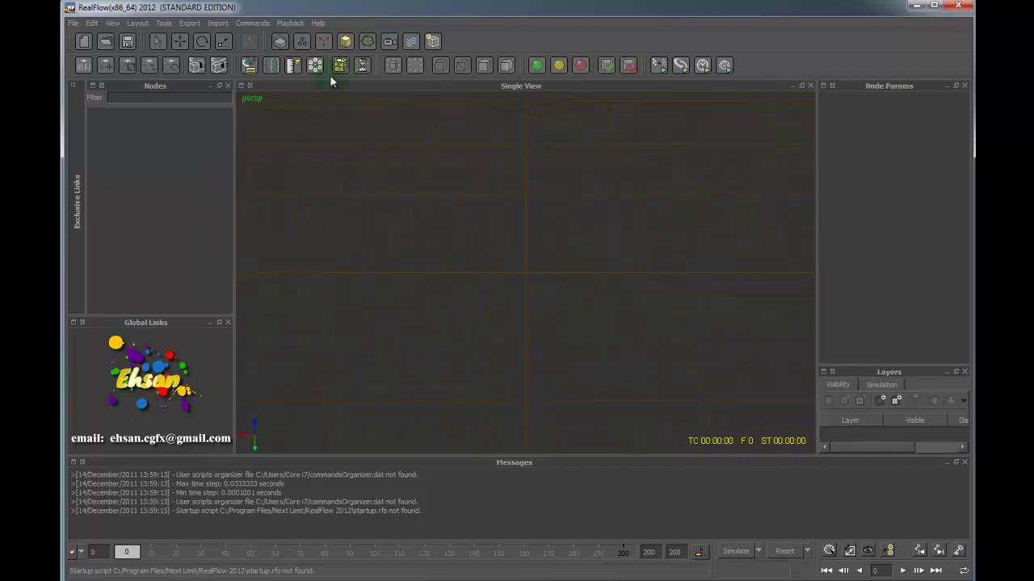
pyautogui.click(107, 42)
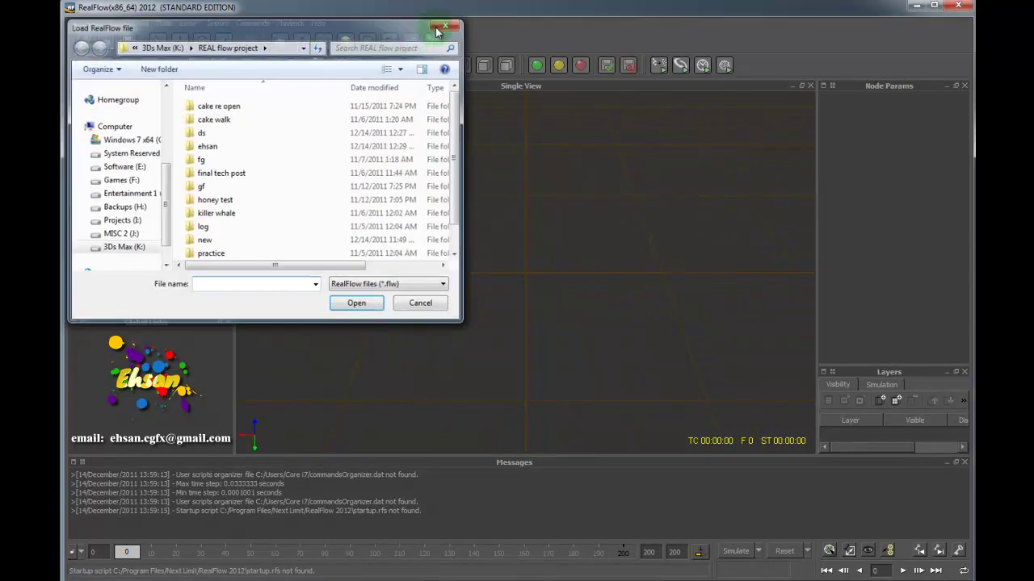
pyautogui.press('Escape')
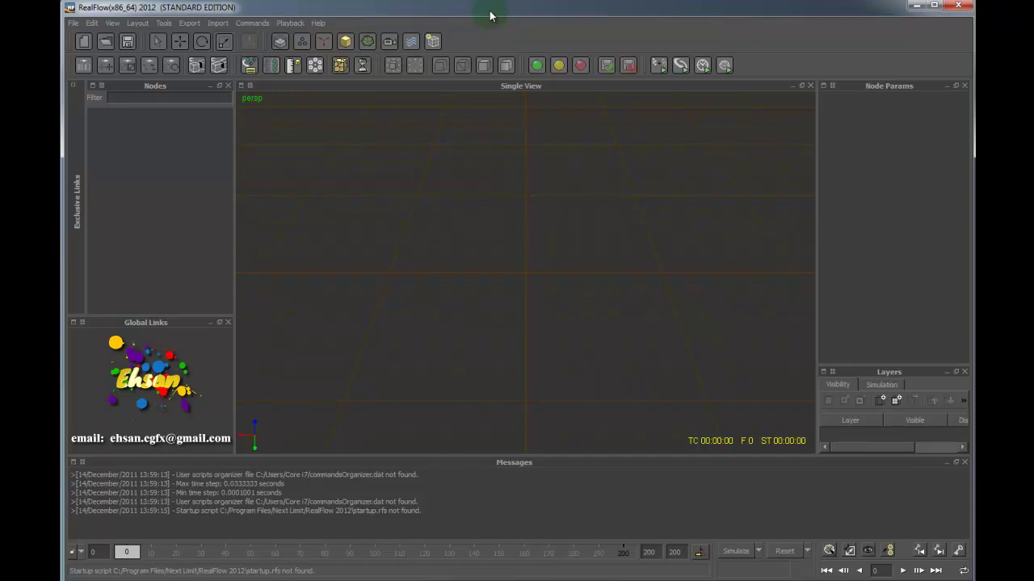
# Add a circle emitter, stretch it to about 3 times along X, and raise it to about Z 2.77.
pyautogui.click(300, 46)
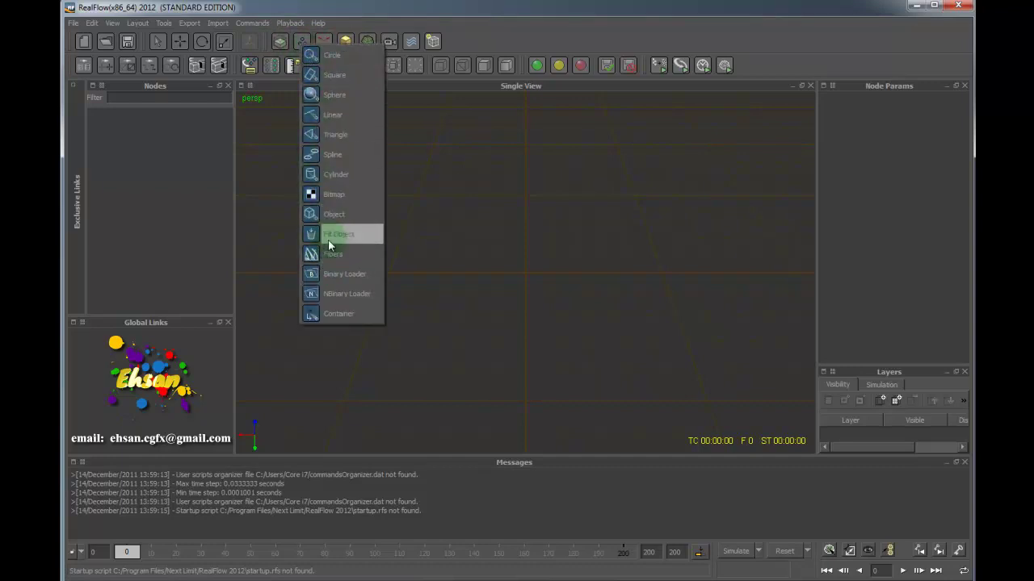
pyautogui.click(337, 55)
pyautogui.moveTo(470, 253); pyautogui.dragTo(422, 250)
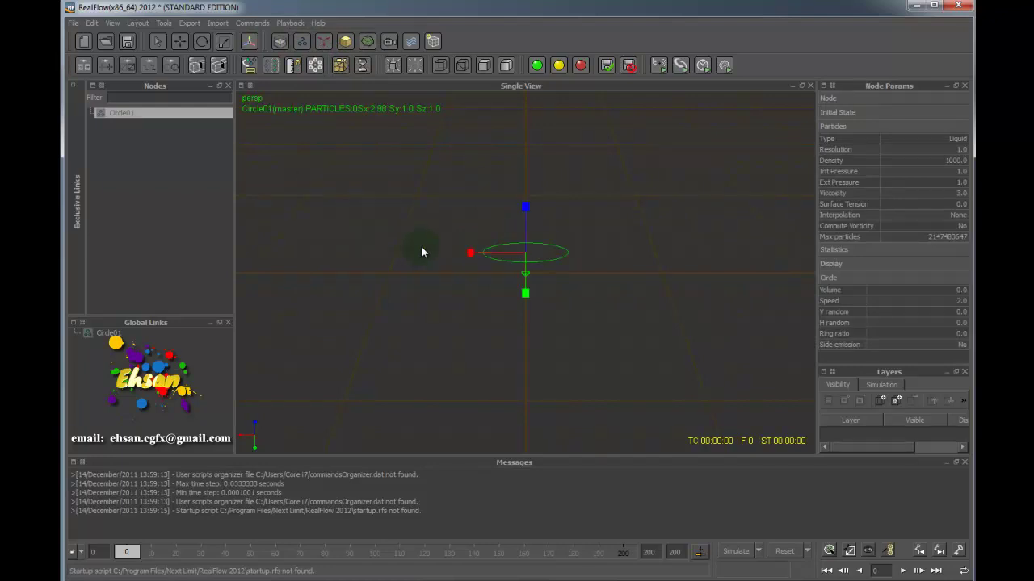
pyautogui.click(180, 41)
pyautogui.moveTo(525, 208); pyautogui.dragTo(524, 164)
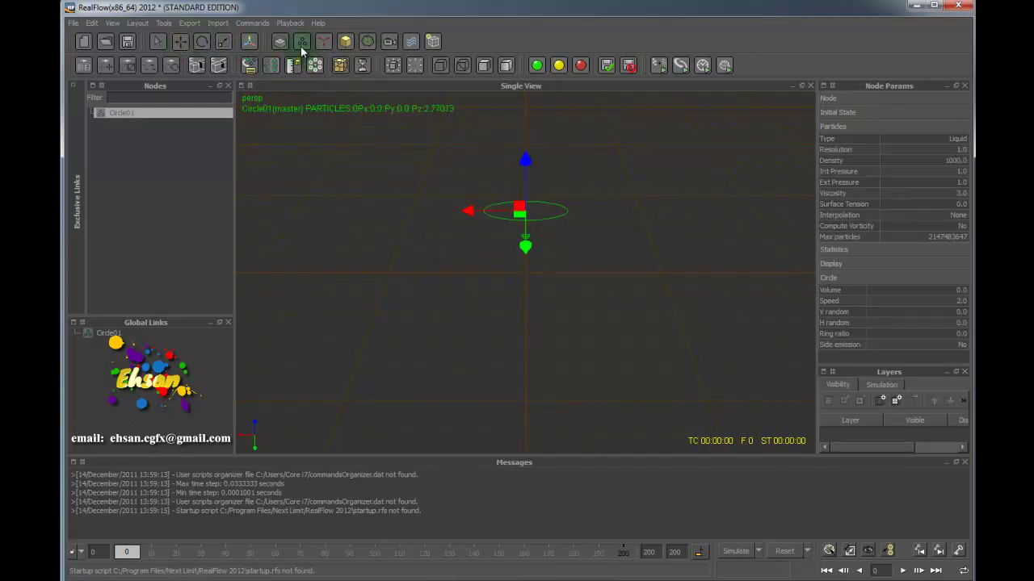
# Add a square emitter and move it along X to about 3.07.
pyautogui.click(300, 41)
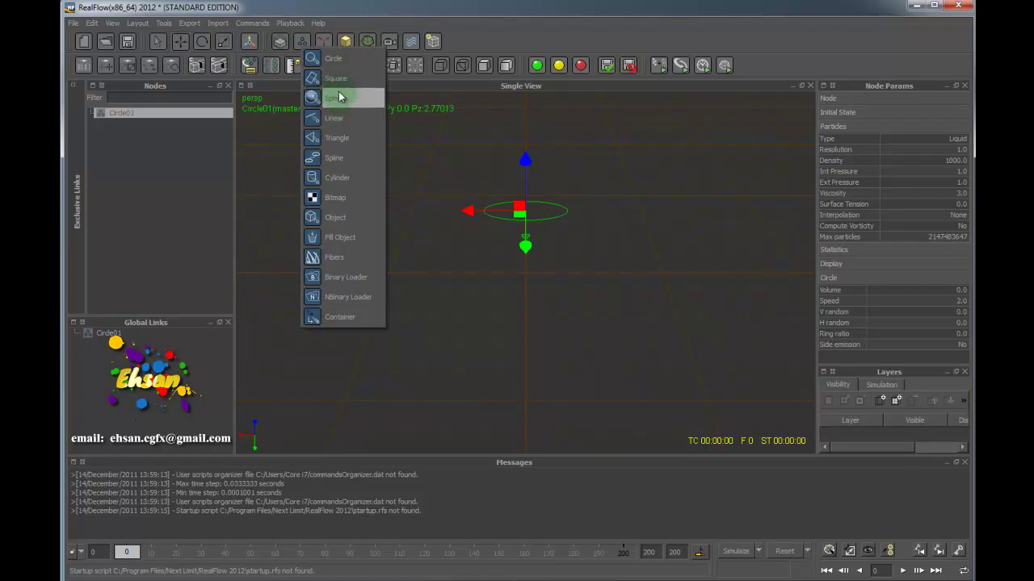
pyautogui.click(335, 80)
pyautogui.moveTo(499, 257); pyautogui.dragTo(409, 252)
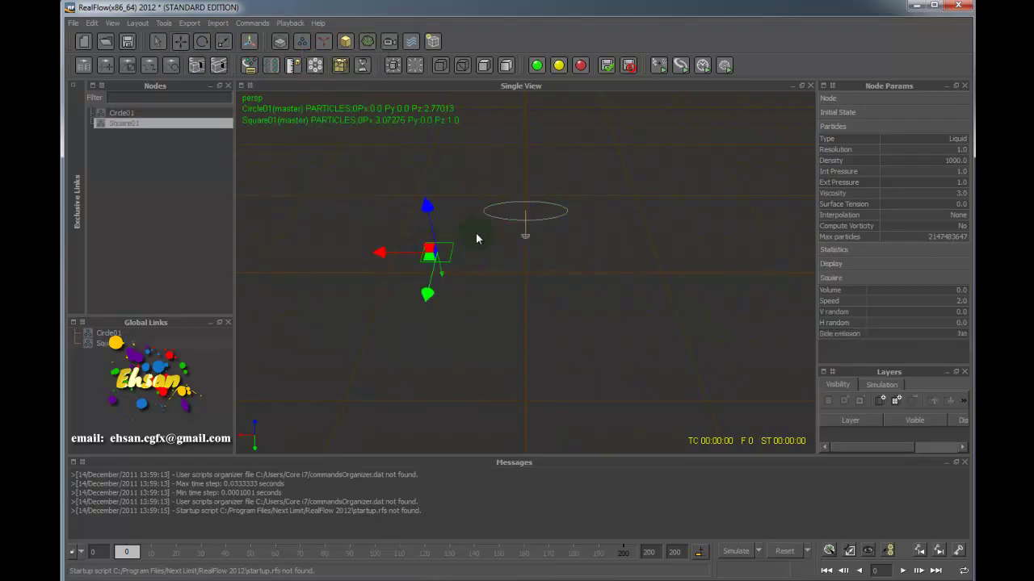
# Raise the circle emitter further and tilt it about 37 degrees around the Y axis.
pyautogui.click(323, 41)
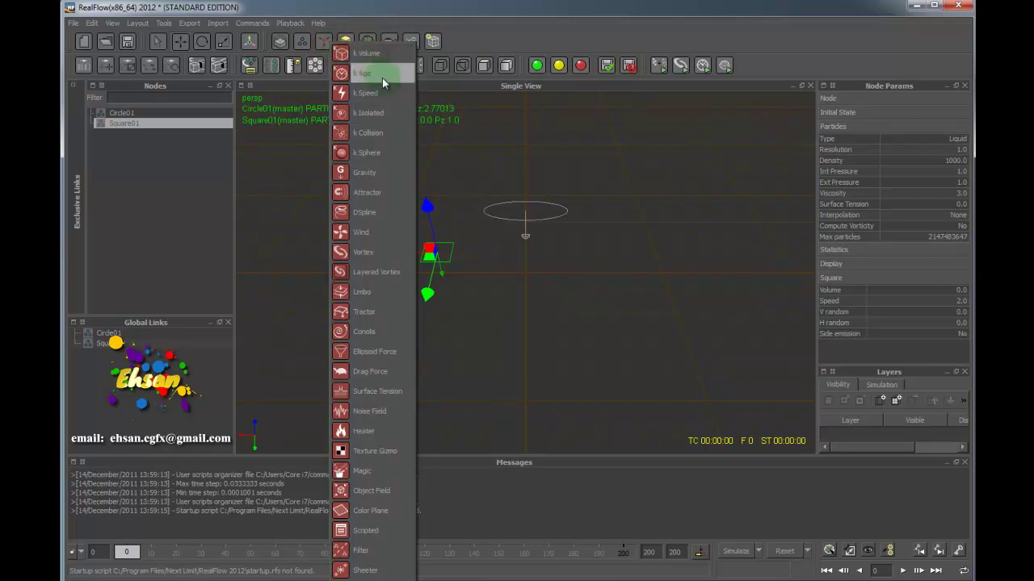
pyautogui.click(529, 212)
pyautogui.moveTo(526, 157); pyautogui.dragTo(451, 147)
pyautogui.click(202, 41)
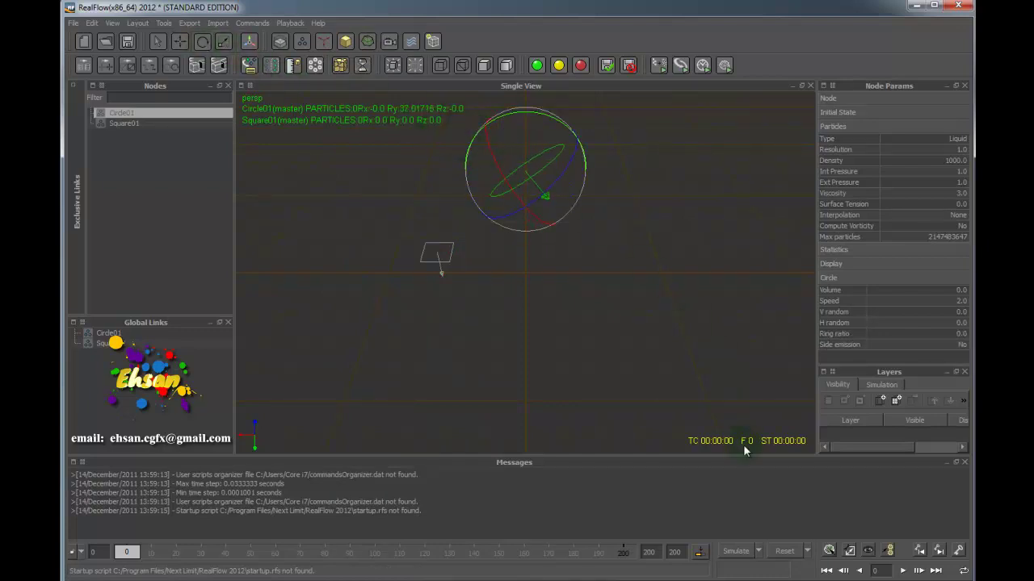
# Create a new project named ds in K:/REAL flow project and simulate both emitters up to about frame 67.
pyautogui.click(735, 551)
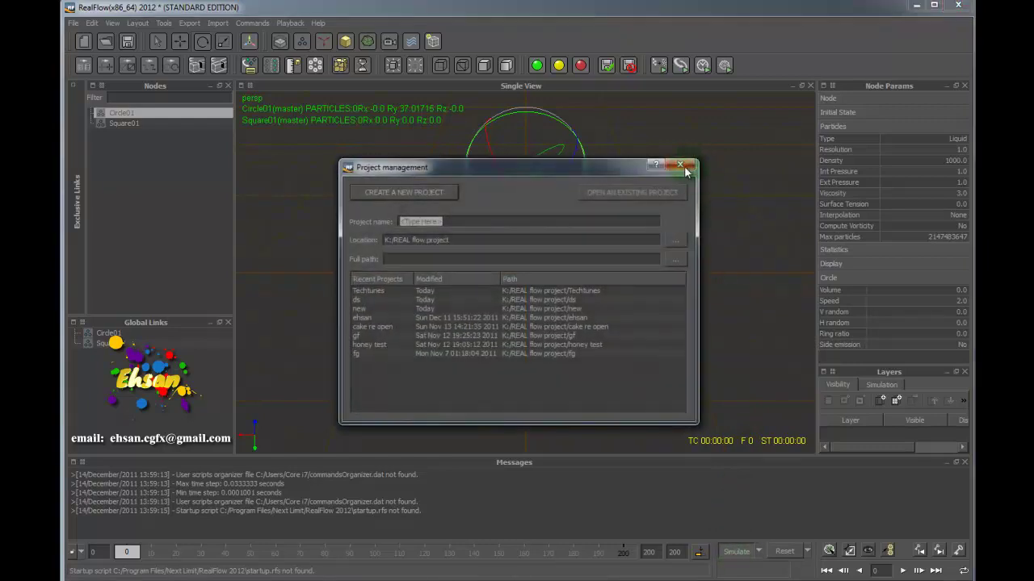
pyautogui.click(425, 193)
pyautogui.click(372, 222)
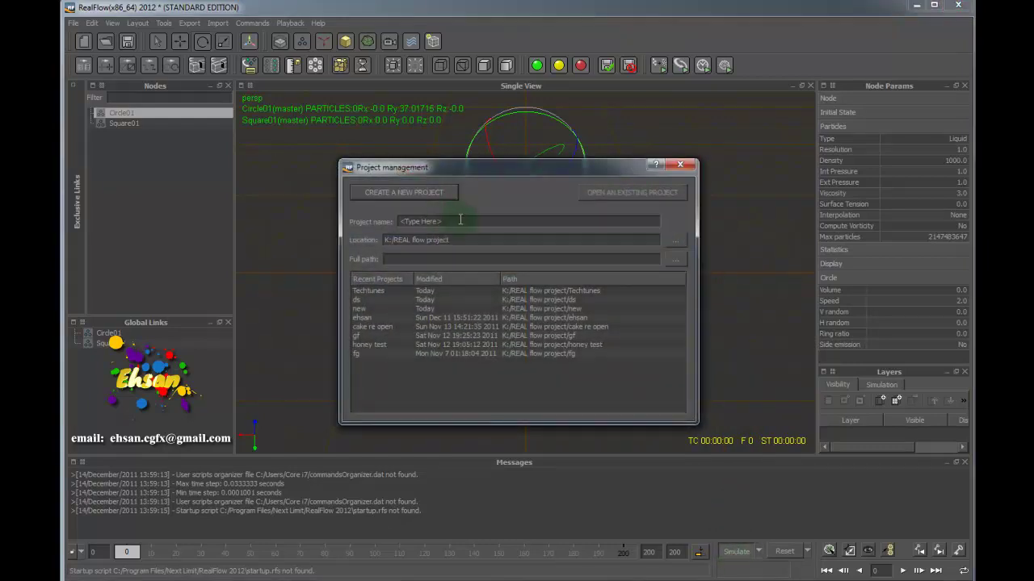
pyautogui.click(460, 219)
pyautogui.write('ds')
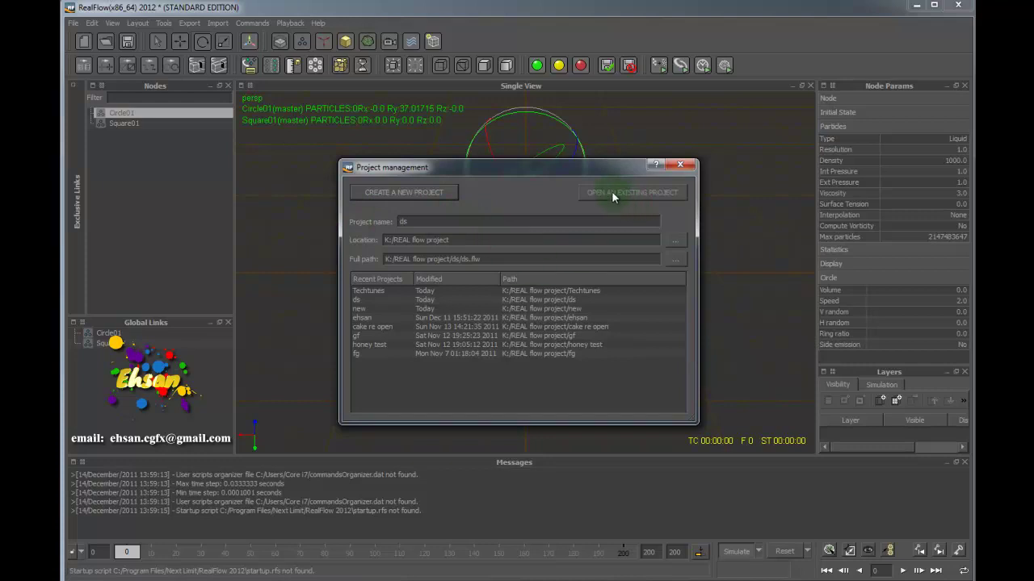
pyautogui.click(400, 192)
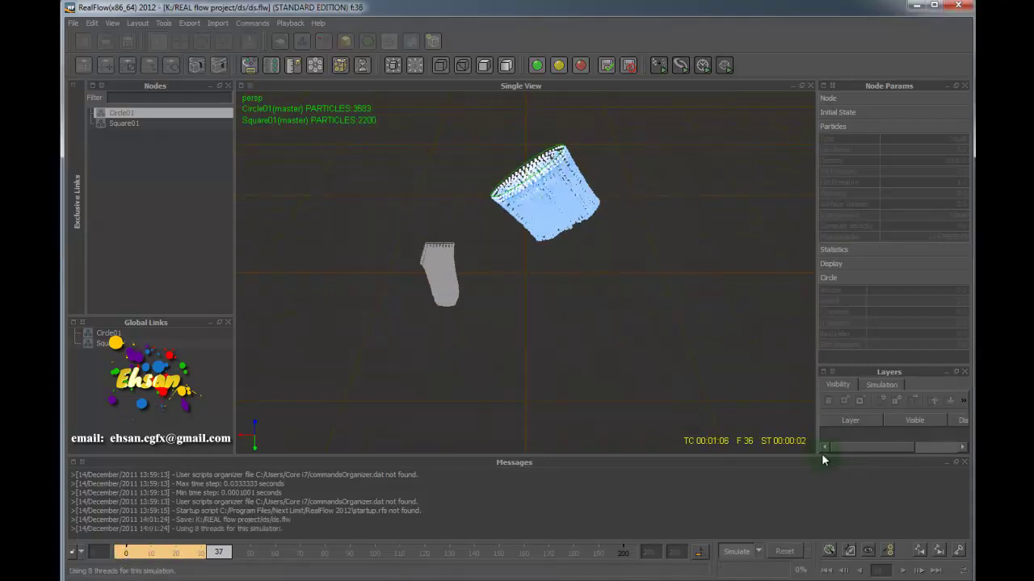
pyautogui.click(745, 552)
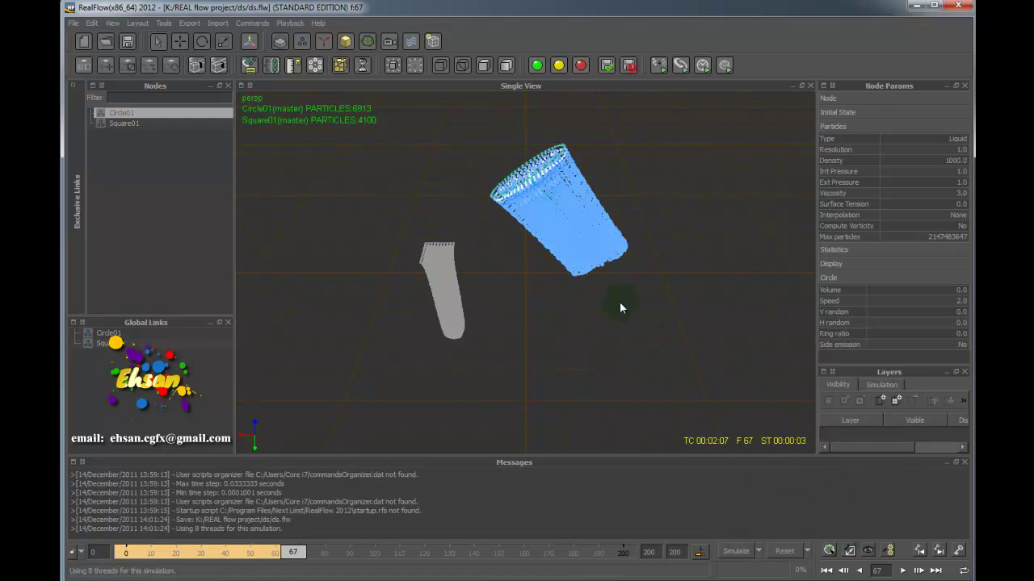
# Delete the square emitter and the circle emitter from the scene.
pyautogui.keyDown('alt'); pyautogui.moveTo(614, 314); pyautogui.dragTo(574, 244); pyautogui.keyUp('alt')
pyautogui.scroll(3, 570, 227)
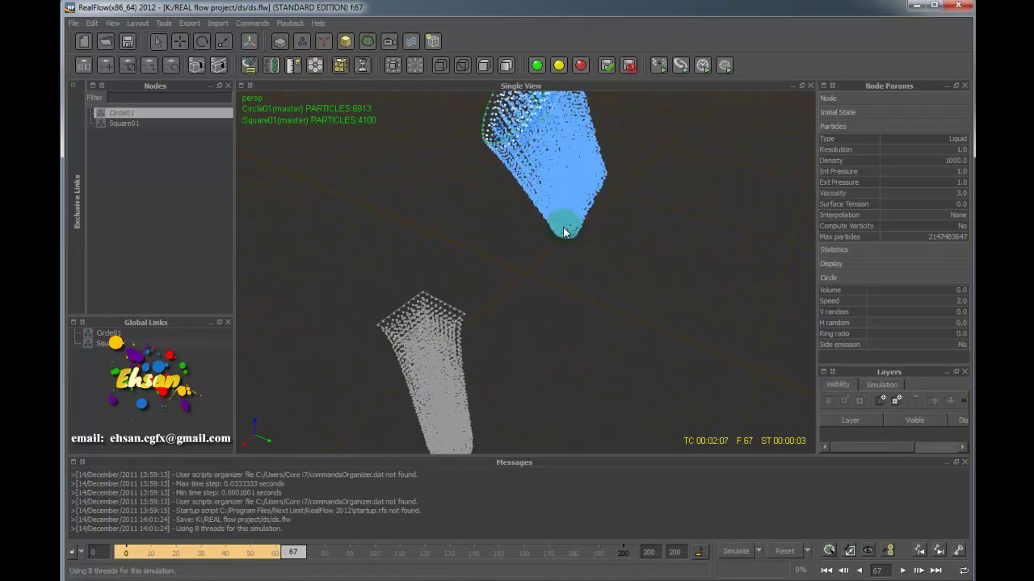
pyautogui.scroll(-3, 570, 228)
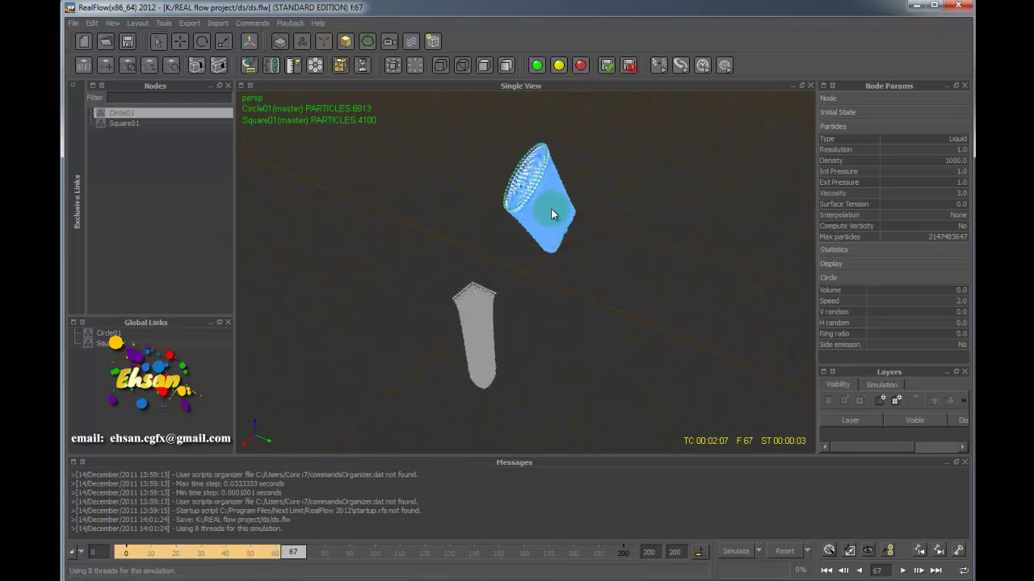
pyautogui.click(478, 303)
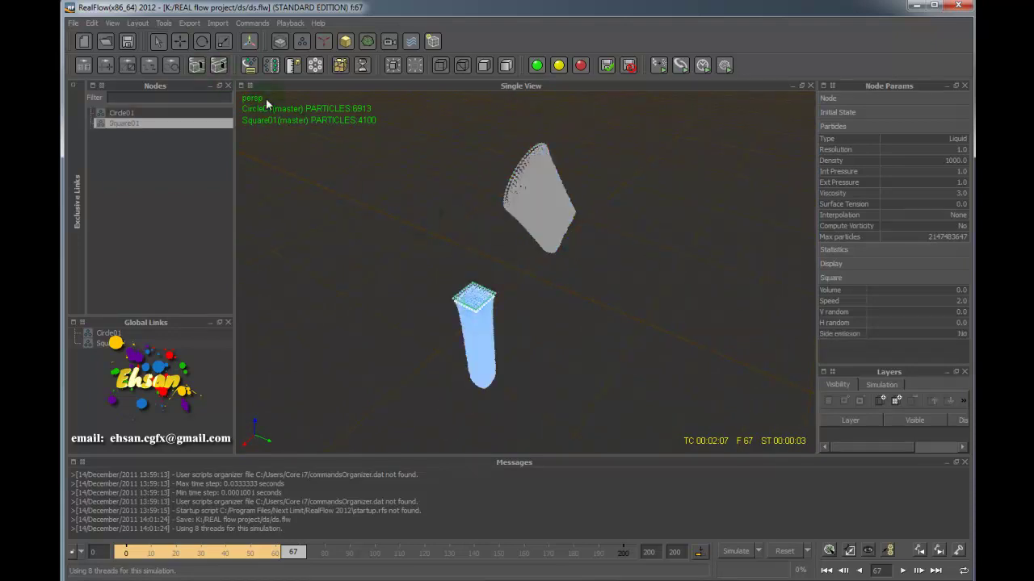
pyautogui.click(549, 215)
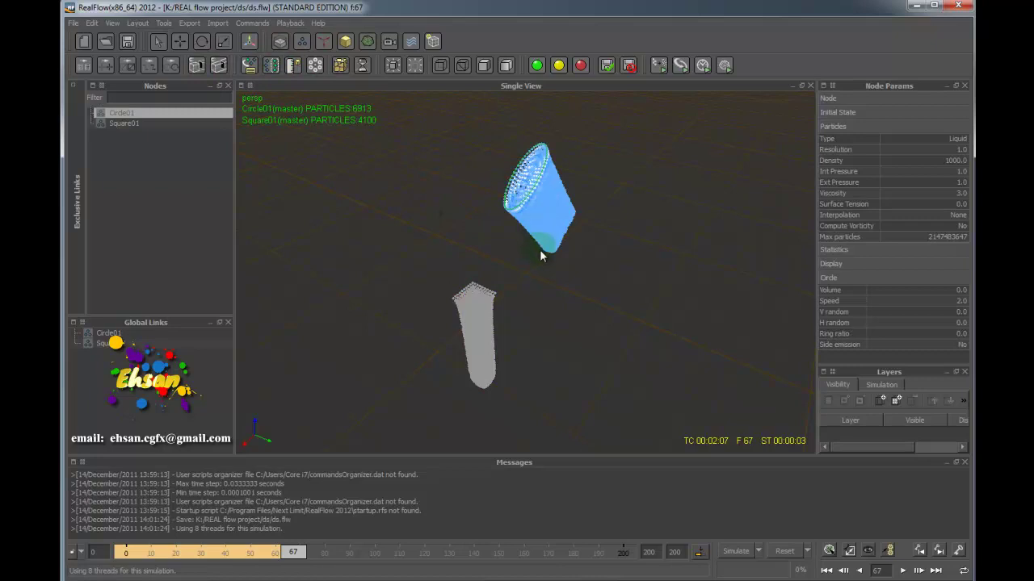
pyautogui.click(484, 303)
pyautogui.press('Delete')
pyautogui.click(551, 198)
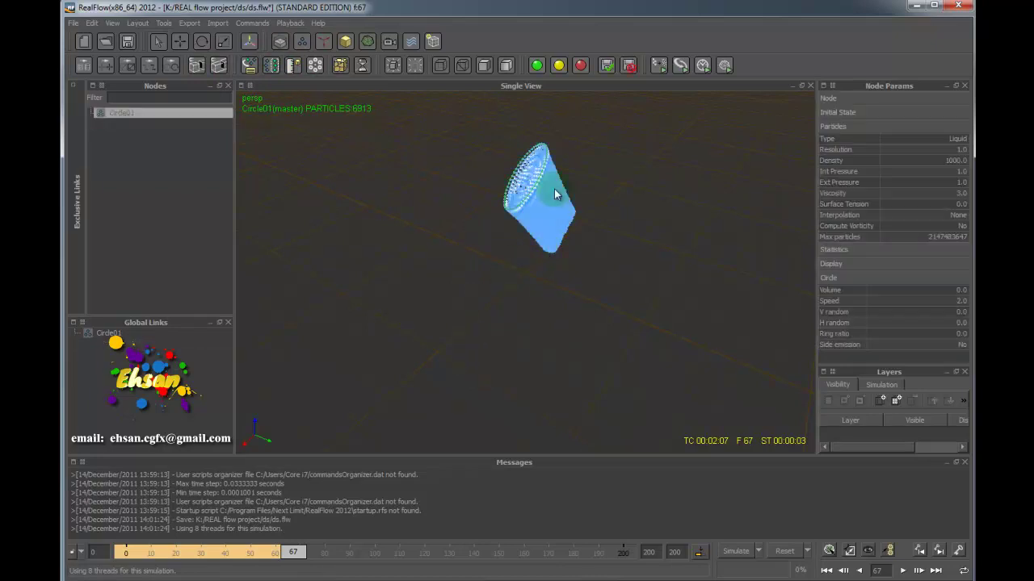
pyautogui.press('Delete')
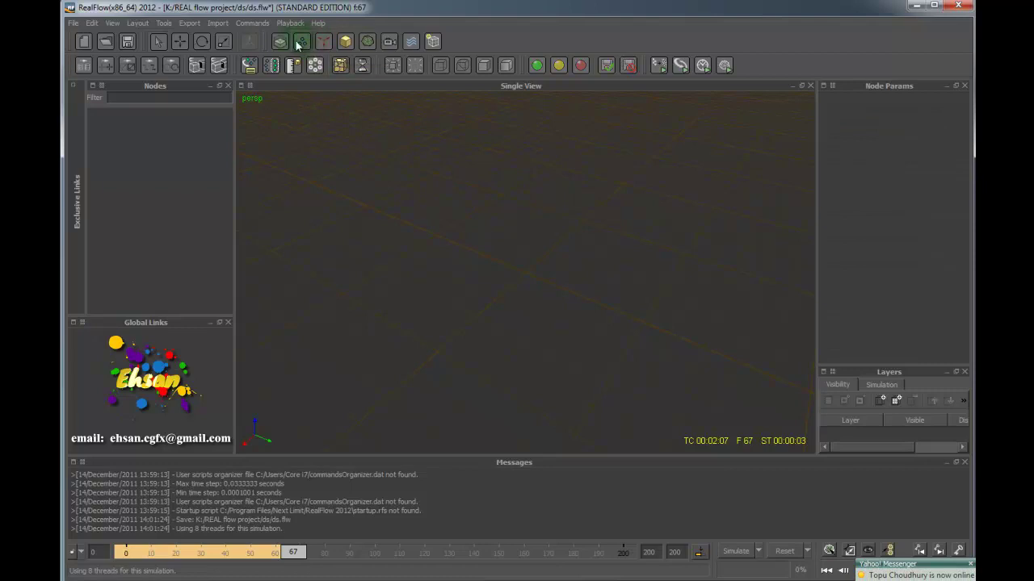
# Add a new circle emitter and raise it along the Z axis above the grid.
pyautogui.click(303, 43)
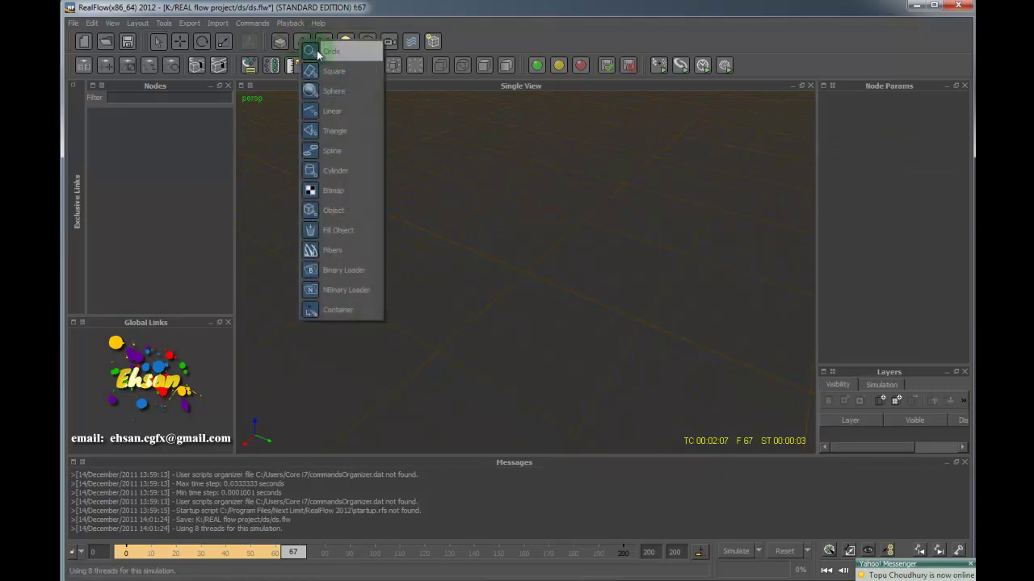
pyautogui.click(317, 51)
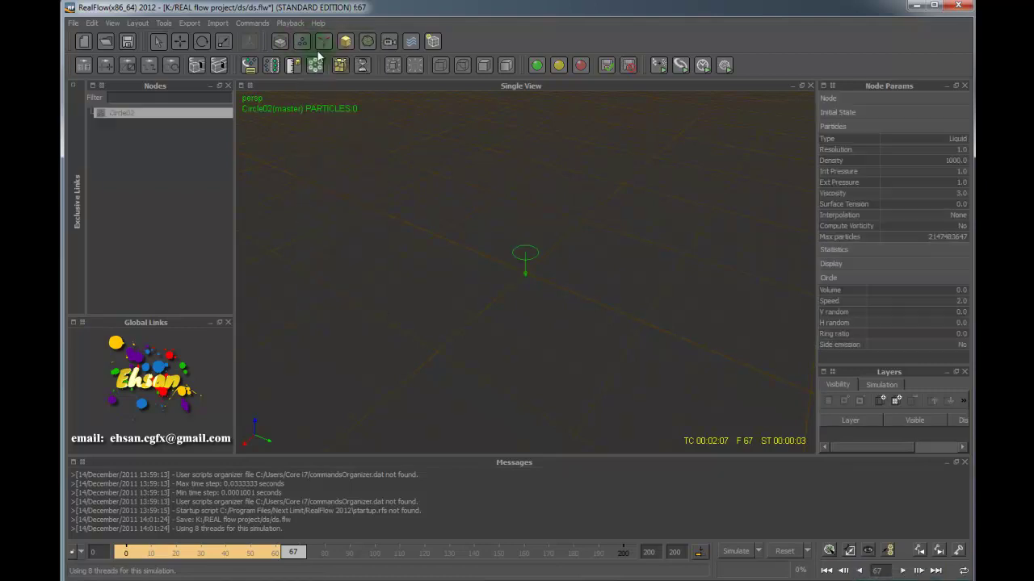
pyautogui.click(180, 42)
pyautogui.moveTo(521, 217); pyautogui.dragTo(462, 97)
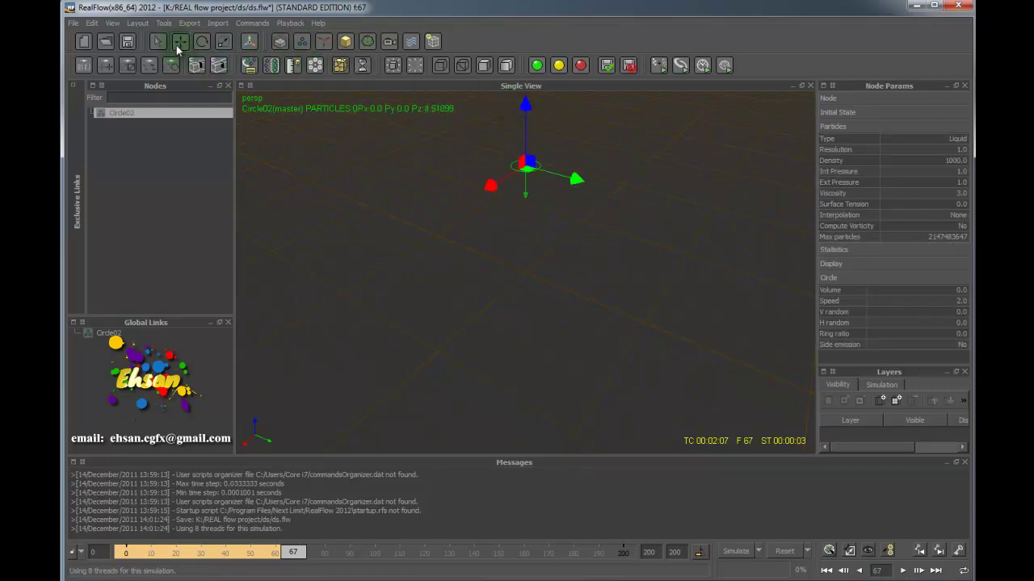
# Tilt the circle emitter about 80 degrees around the X axis and scale it to about 0.98 along Y.
pyautogui.click(202, 41)
pyautogui.moveTo(583, 168); pyautogui.dragTo(549, 113)
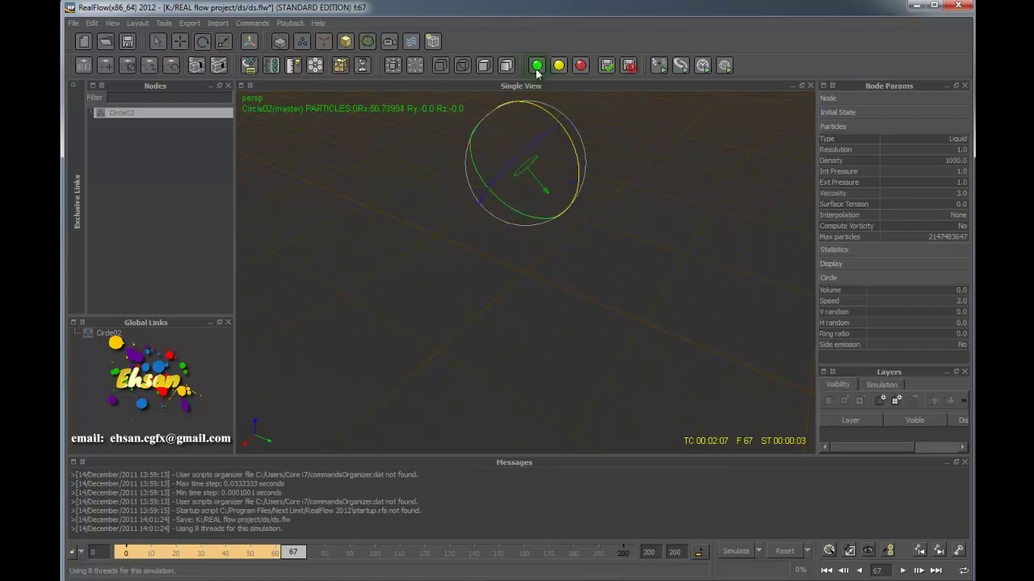
pyautogui.click(225, 42)
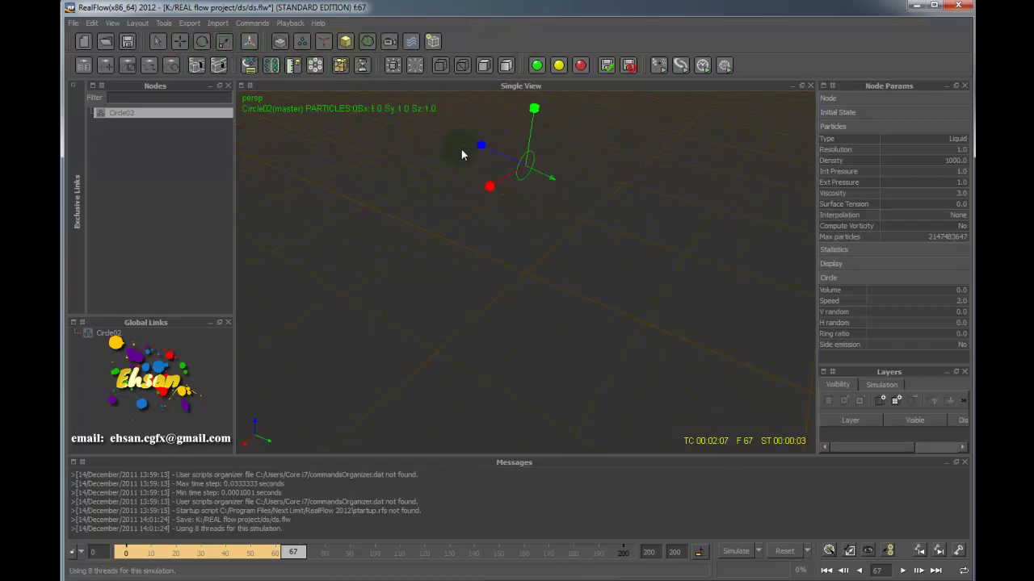
pyautogui.moveTo(531, 122); pyautogui.dragTo(532, 123)
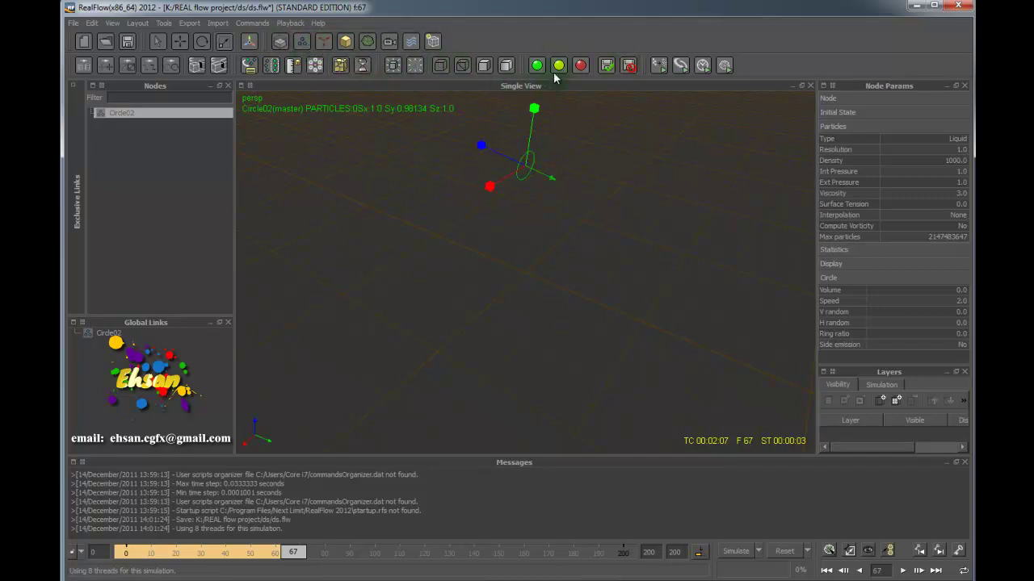
# Set the circle emitter inactive for a simulation up to about frame 109, and make it active again.
pyautogui.click(581, 68)
pyautogui.click(735, 552)
pyautogui.click(735, 552)
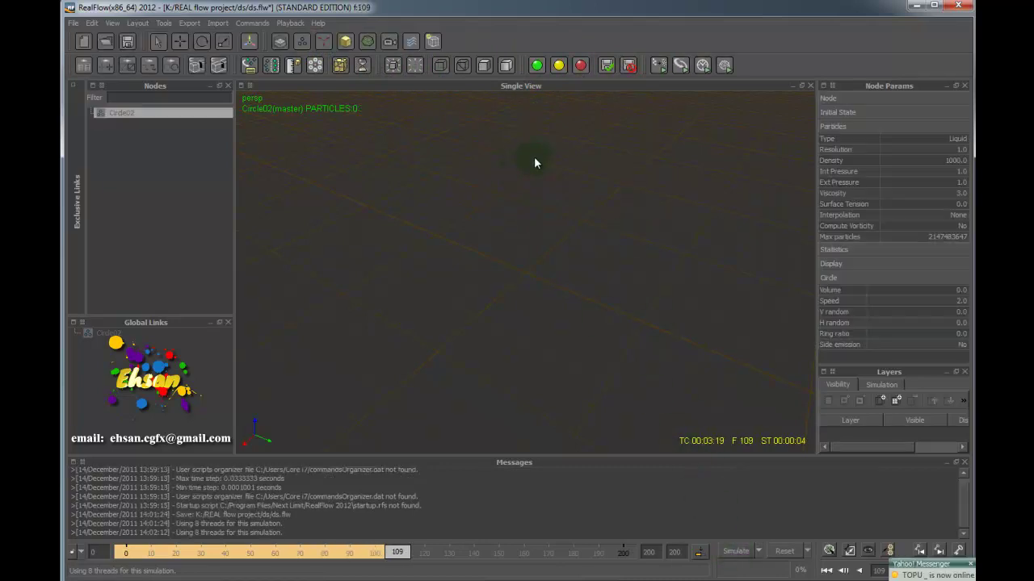
pyautogui.click(537, 65)
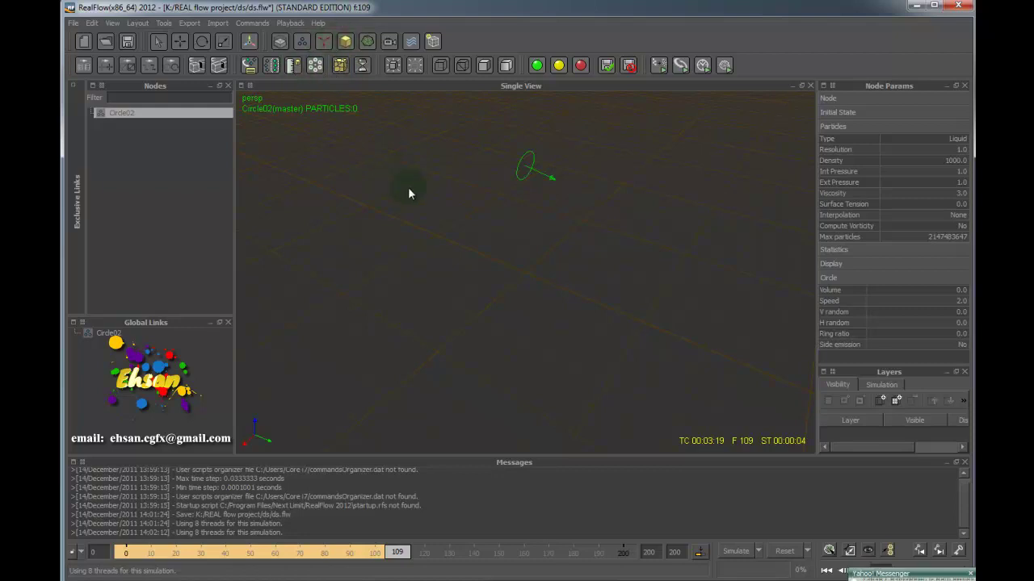
# Scrub the timeline back to frame 0 and reset all simulation data.
pyautogui.moveTo(399, 555)
pyautogui.mouseDown()
pyautogui.moveTo(127, 555)
pyautogui.moveTo(577, 569)
pyautogui.moveTo(205, 568)
pyautogui.moveTo(359, 557)
pyautogui.mouseUp()
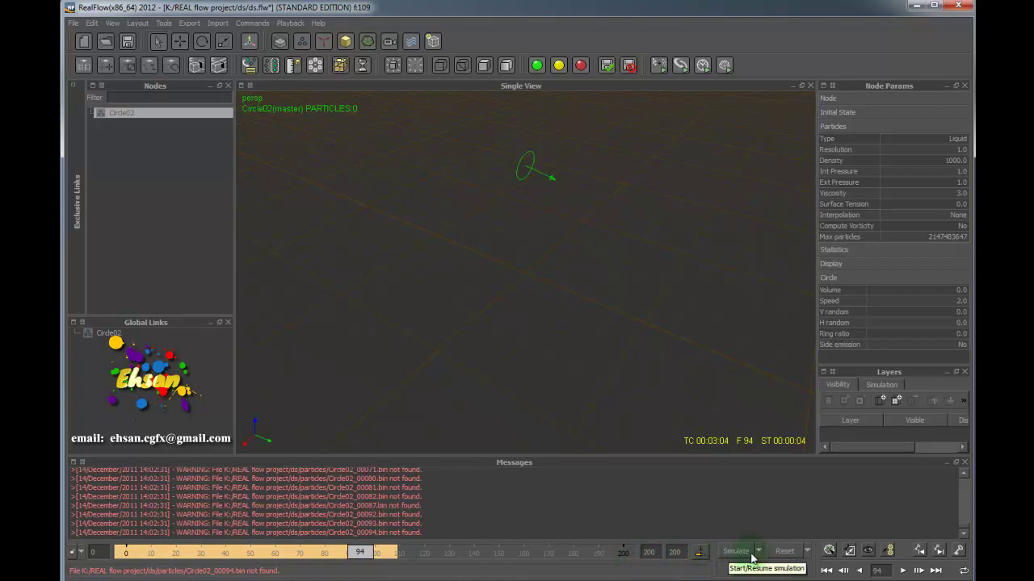
pyautogui.moveTo(359, 552)
pyautogui.mouseDown()
pyautogui.moveTo(96, 553)
pyautogui.moveTo(184, 552)
pyautogui.moveTo(127, 553)
pyautogui.mouseUp()
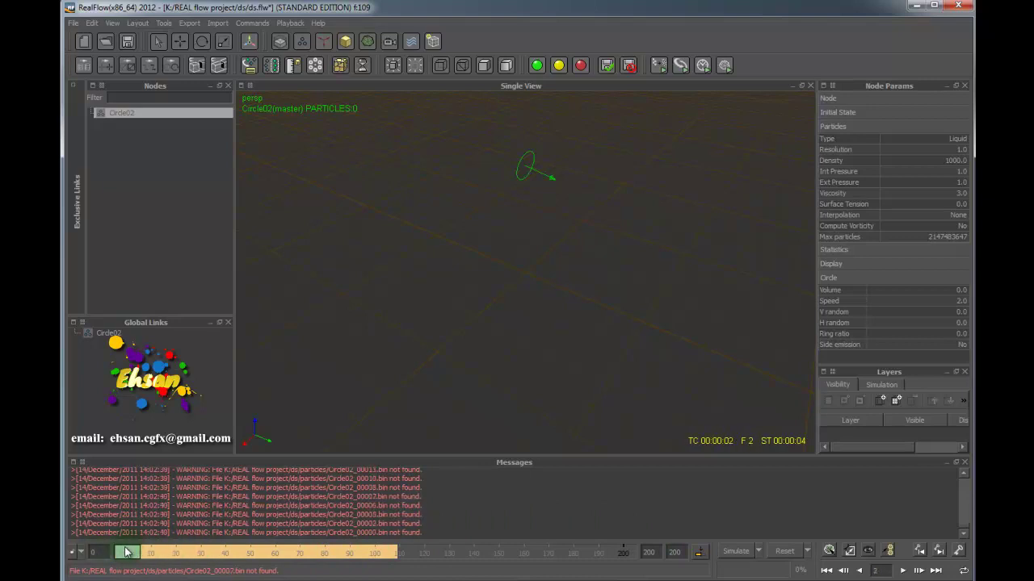
pyautogui.click(789, 558)
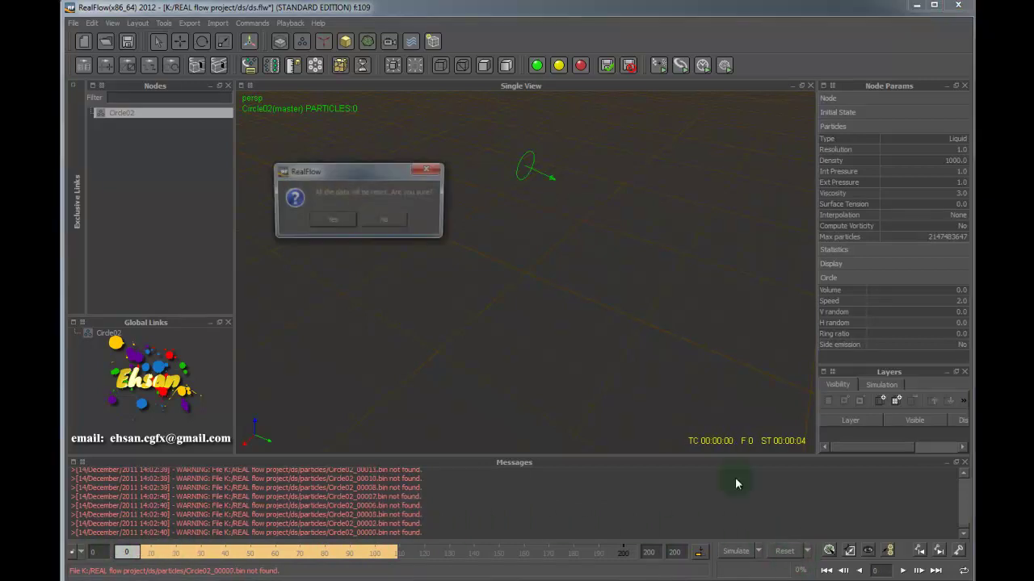
pyautogui.click(331, 219)
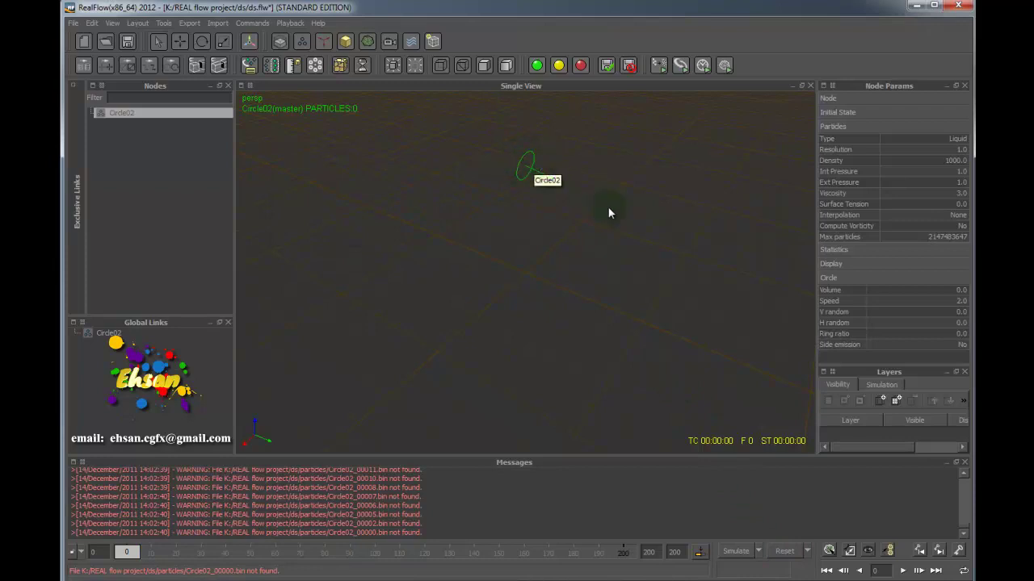
# Simulate the active circle emitter through frame 200 and view the particle stream from a lower angle.
pyautogui.click(733, 550)
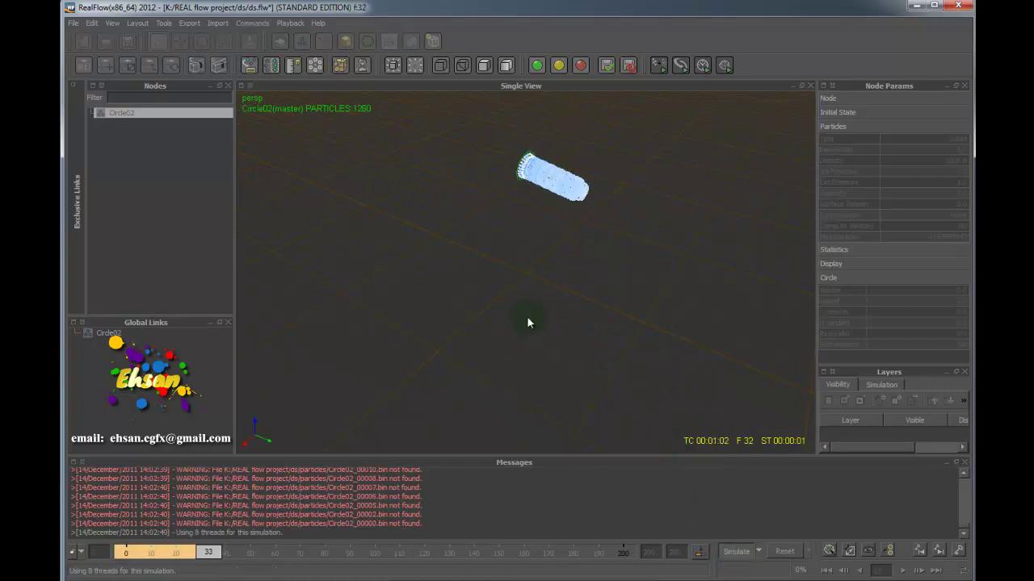
pyautogui.keyDown('alt'); pyautogui.moveTo(539, 316); pyautogui.dragTo(513, 274); pyautogui.keyUp('alt')
pyautogui.scroll(2, 513, 271)
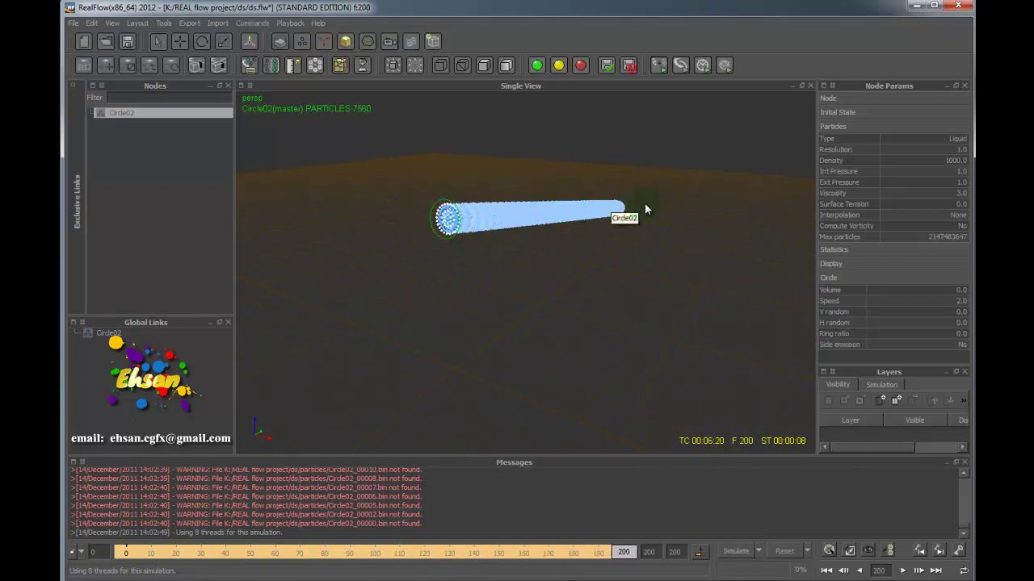
# Return to frame 100 and resimulate from the cached data up to about frame 154.
pyautogui.moveTo(624, 552)
pyautogui.mouseDown()
pyautogui.moveTo(143, 557)
pyautogui.moveTo(495, 566)
pyautogui.moveTo(154, 556)
pyautogui.moveTo(482, 556)
pyautogui.moveTo(376, 563)
pyautogui.mouseUp()
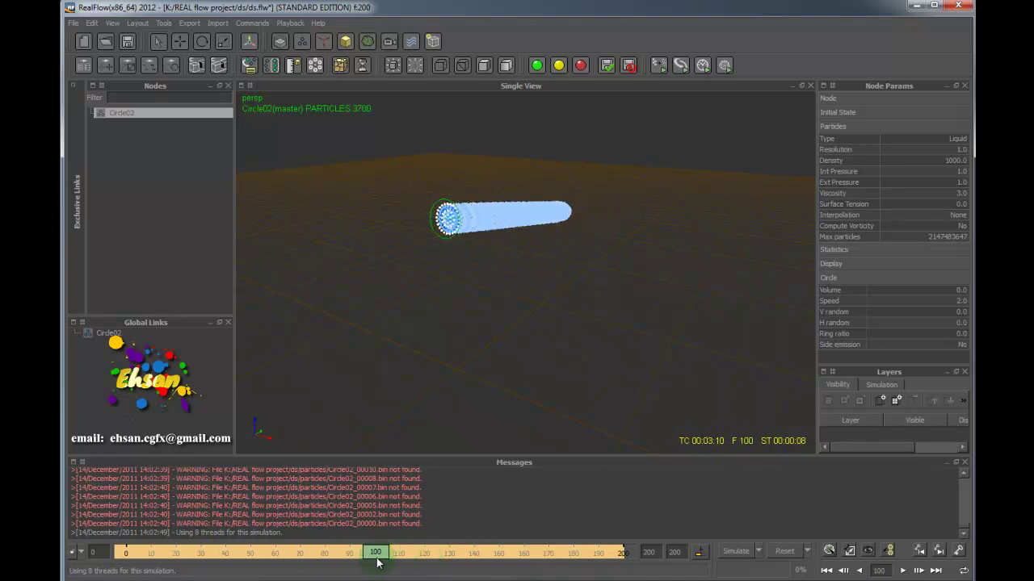
pyautogui.click(736, 551)
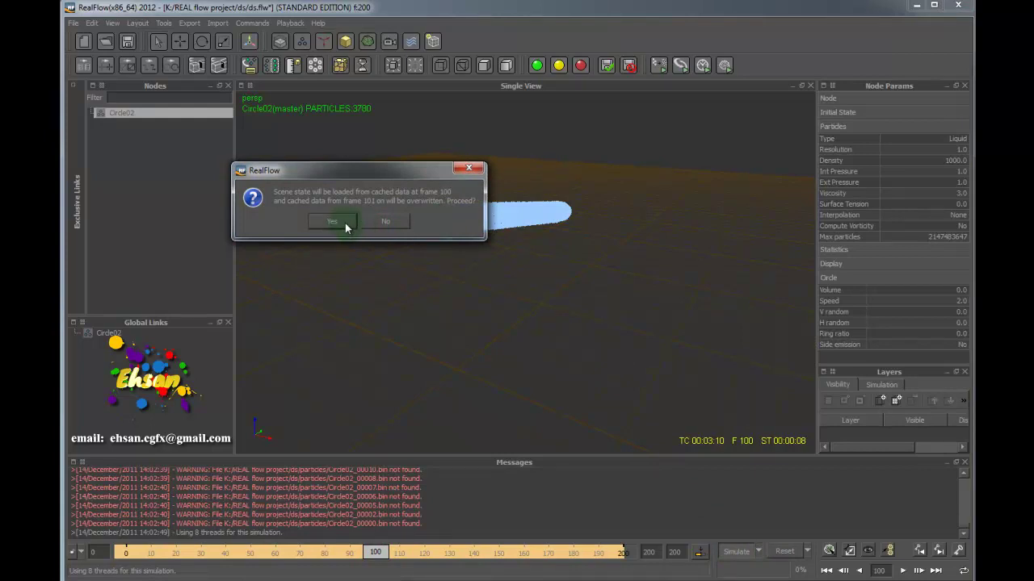
pyautogui.click(345, 223)
pyautogui.click(746, 552)
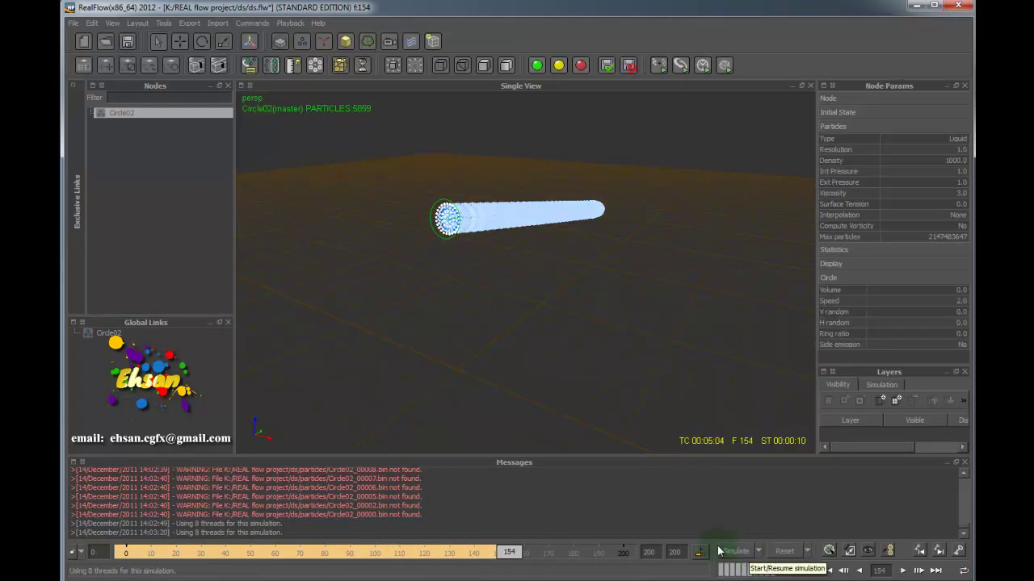
# Scrub from frame 175 back to about frame 41 and examine the particle stream from the side.
pyautogui.click(561, 554)
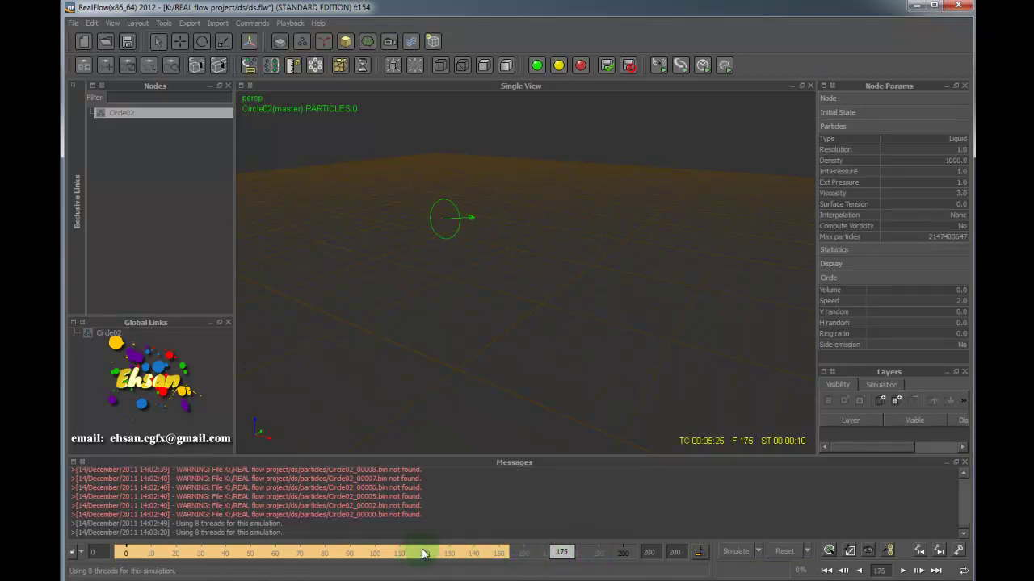
pyautogui.moveTo(554, 554)
pyautogui.mouseDown()
pyautogui.moveTo(335, 554)
pyautogui.moveTo(203, 540)
pyautogui.moveTo(290, 524)
pyautogui.moveTo(229, 531)
pyautogui.mouseUp()
pyautogui.keyDown('alt'); pyautogui.moveTo(562, 354); pyautogui.dragTo(466, 346); pyautogui.keyUp('alt')
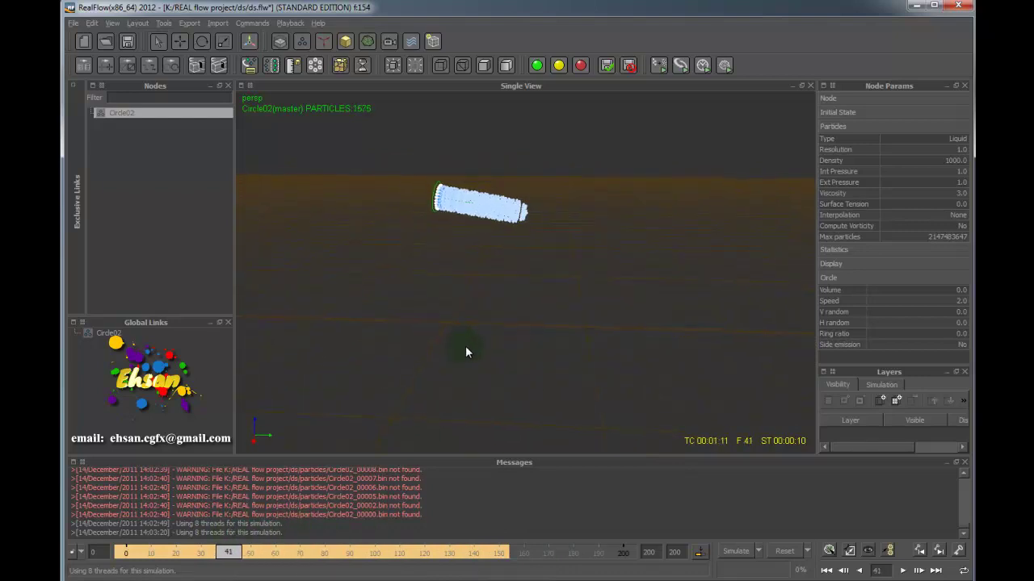
# Move back to frame 7 and resimulate from there up to about frame 103.
pyautogui.moveTo(229, 552)
pyautogui.mouseDown()
pyautogui.moveTo(450, 575)
pyautogui.moveTo(143, 566)
pyautogui.mouseUp()
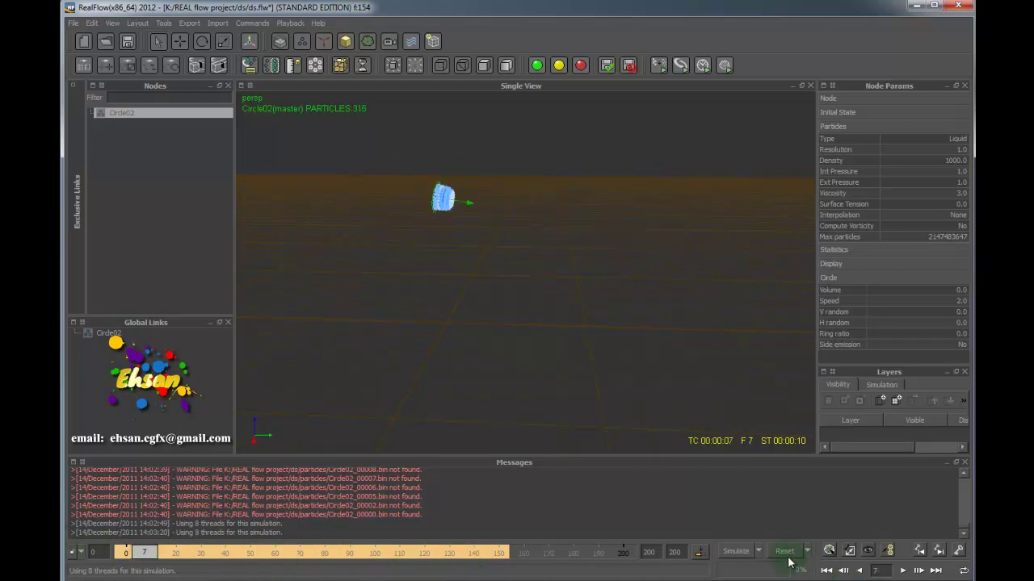
pyautogui.click(735, 551)
pyautogui.click(339, 227)
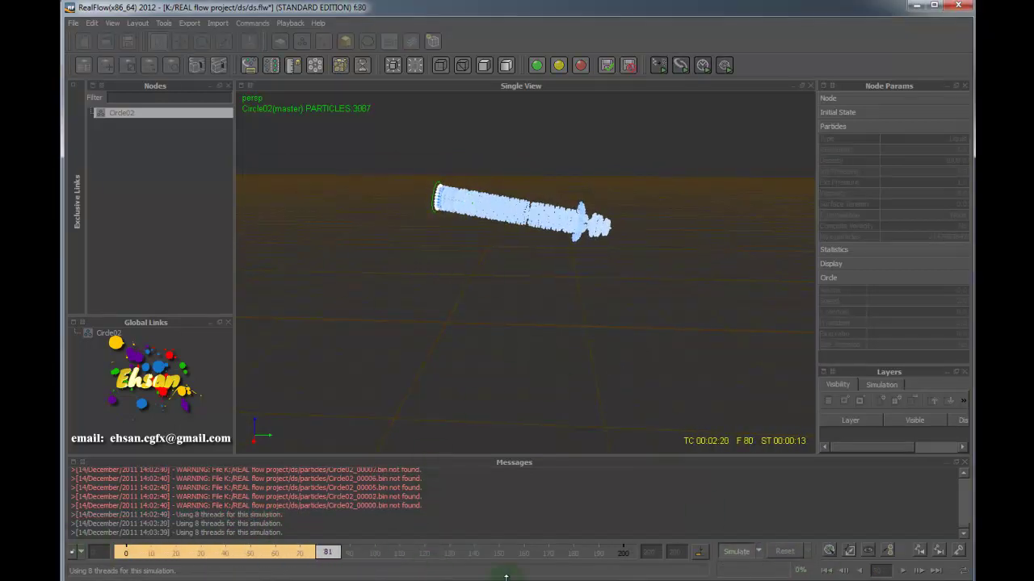
pyautogui.click(733, 550)
# Reset the simulation and rotate the circle emitter to about 89 degrees around X so it points horizontally.
pyautogui.click(777, 552)
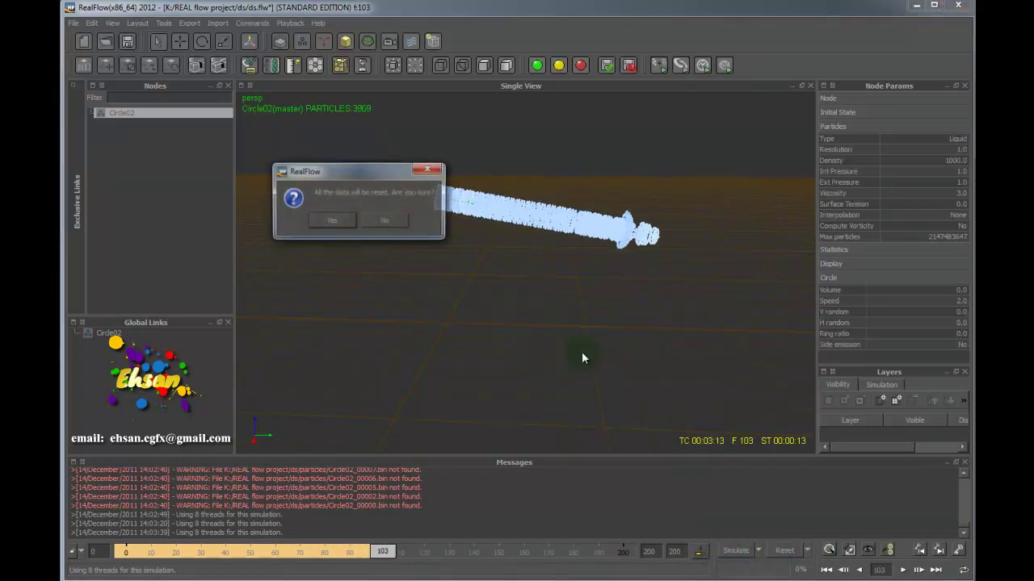
pyautogui.click(341, 220)
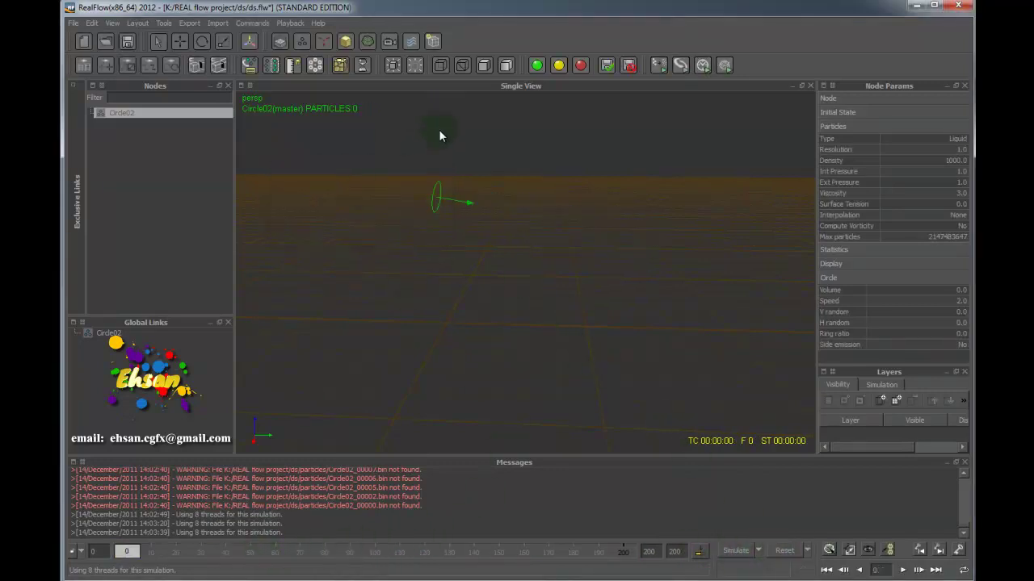
pyautogui.click(202, 41)
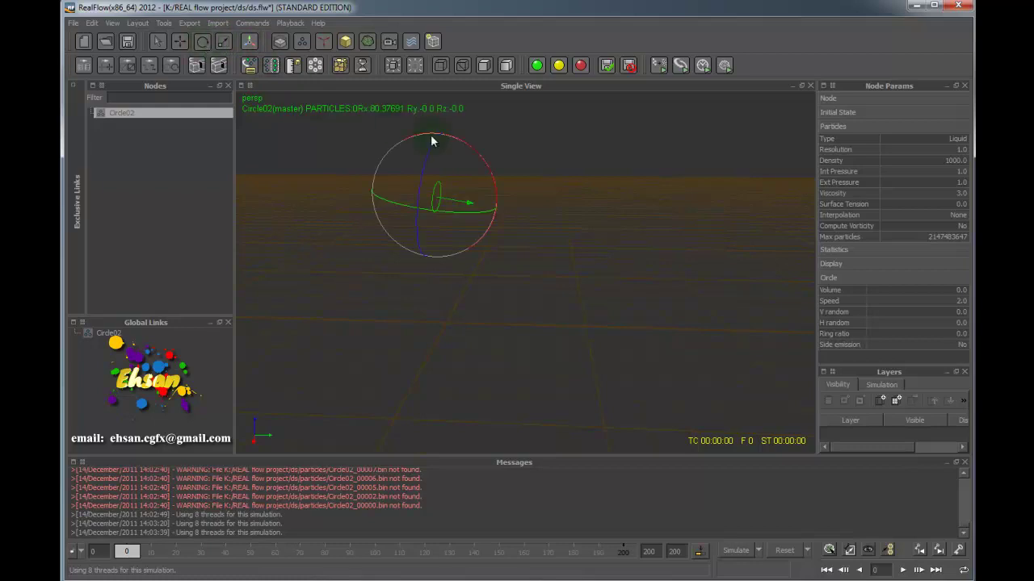
pyautogui.moveTo(486, 166); pyautogui.dragTo(480, 153)
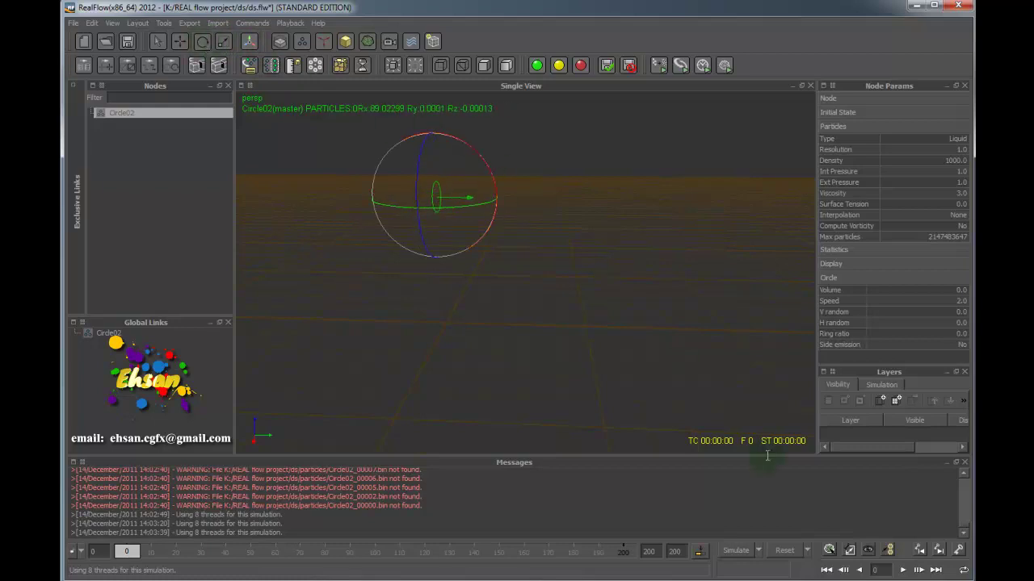
# Simulate the horizontal emitter through frame 200 and view its straight particle stream at an angle.
pyautogui.click(739, 550)
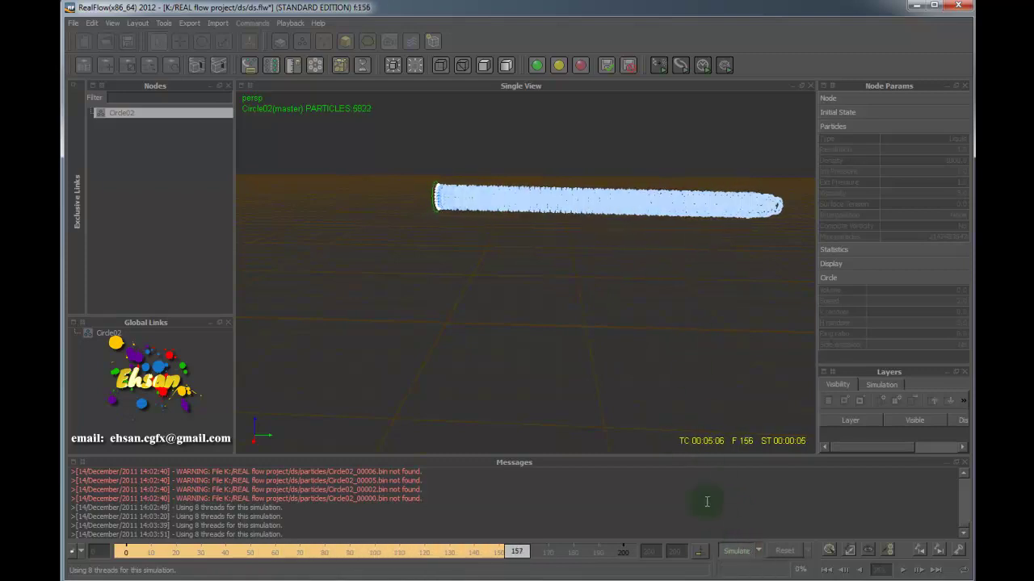
pyautogui.keyDown('alt'); pyautogui.moveTo(517, 339); pyautogui.dragTo(605, 352); pyautogui.keyUp('alt')
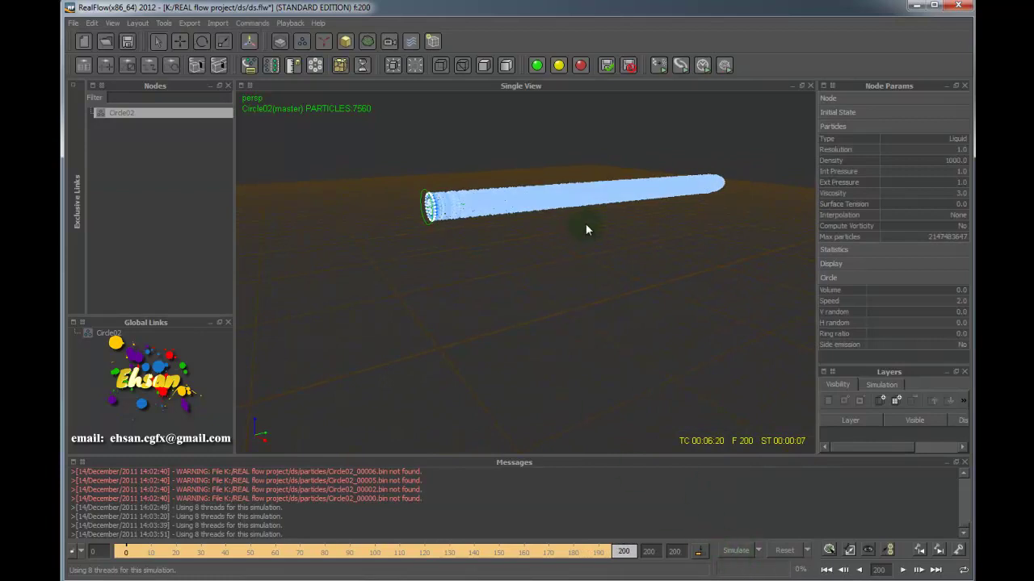
# Add a Gravity daemon to the scene and reset the existing simulation data.
pyautogui.click(324, 44)
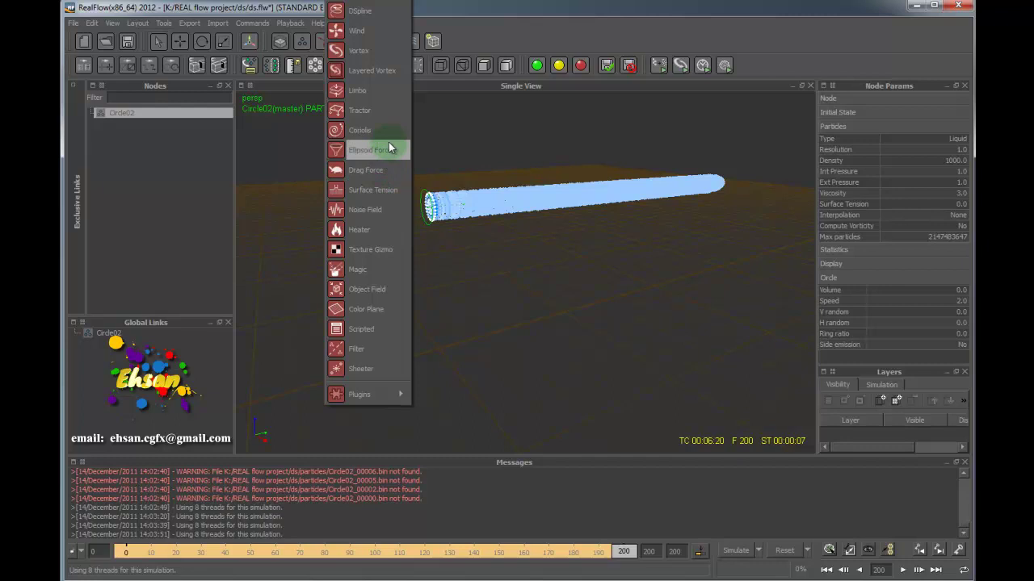
pyautogui.click(360, 11)
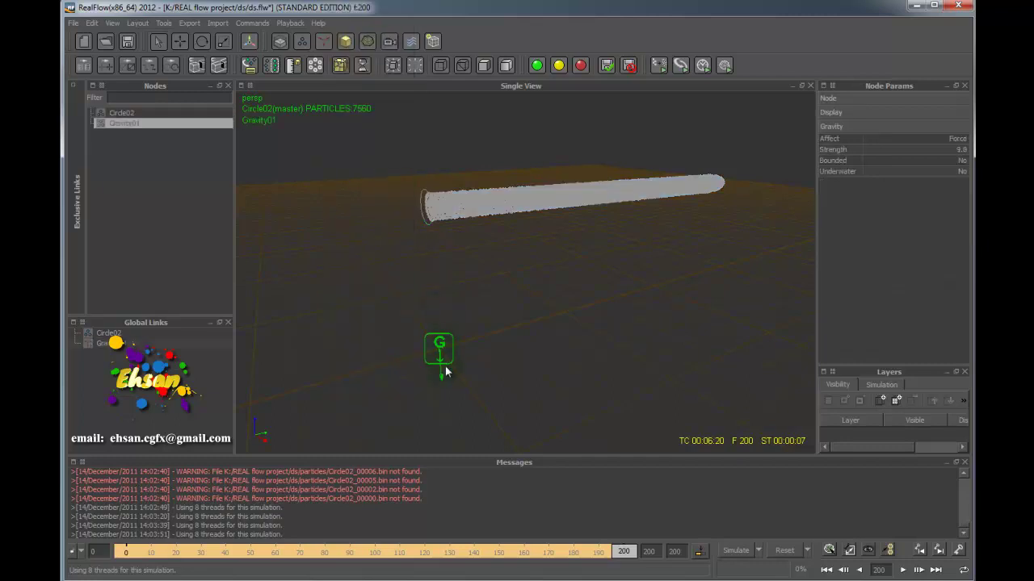
pyautogui.click(776, 549)
pyautogui.click(330, 219)
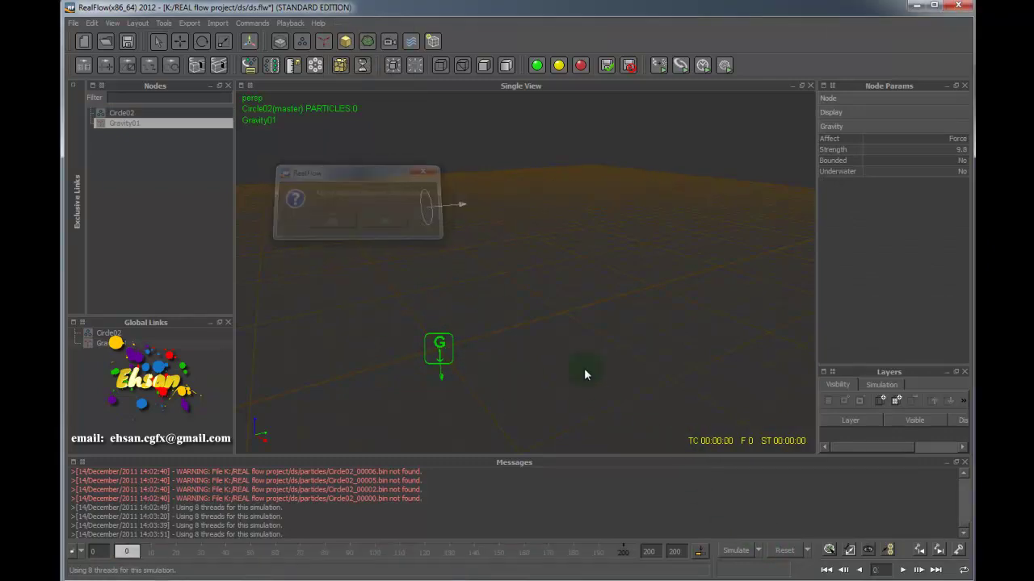
# Simulate the emitter under gravity to frame 44, and resume the simulation up to about frame 55.
pyautogui.click(735, 552)
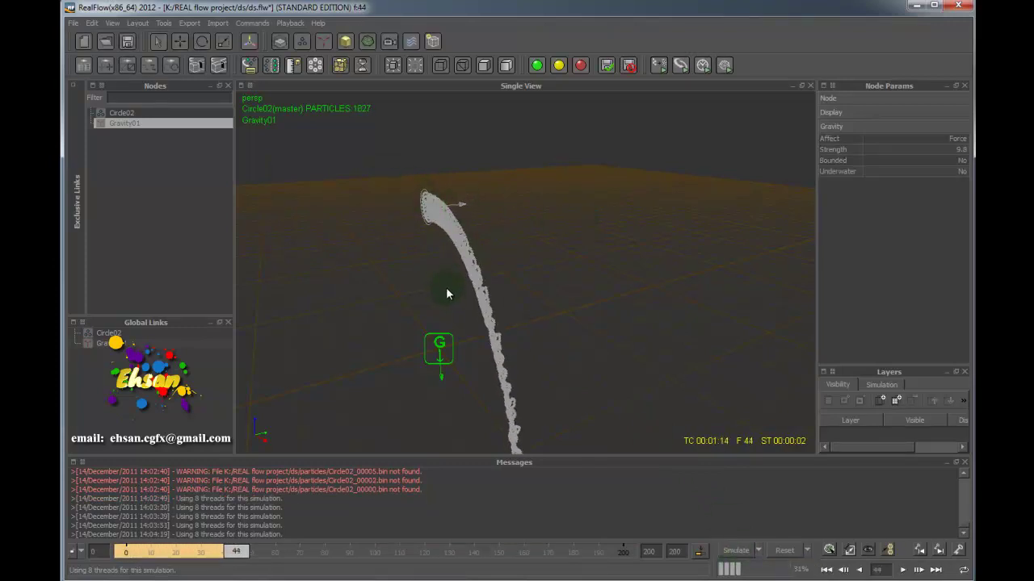
pyautogui.keyDown('alt'); pyautogui.moveTo(449, 291); pyautogui.dragTo(507, 411); pyautogui.keyUp('alt')
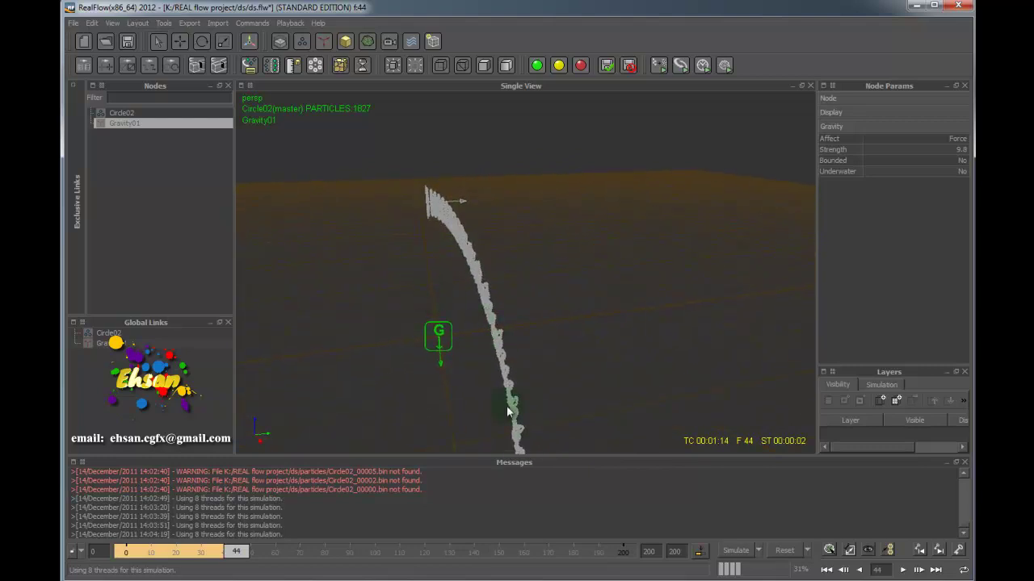
pyautogui.click(735, 550)
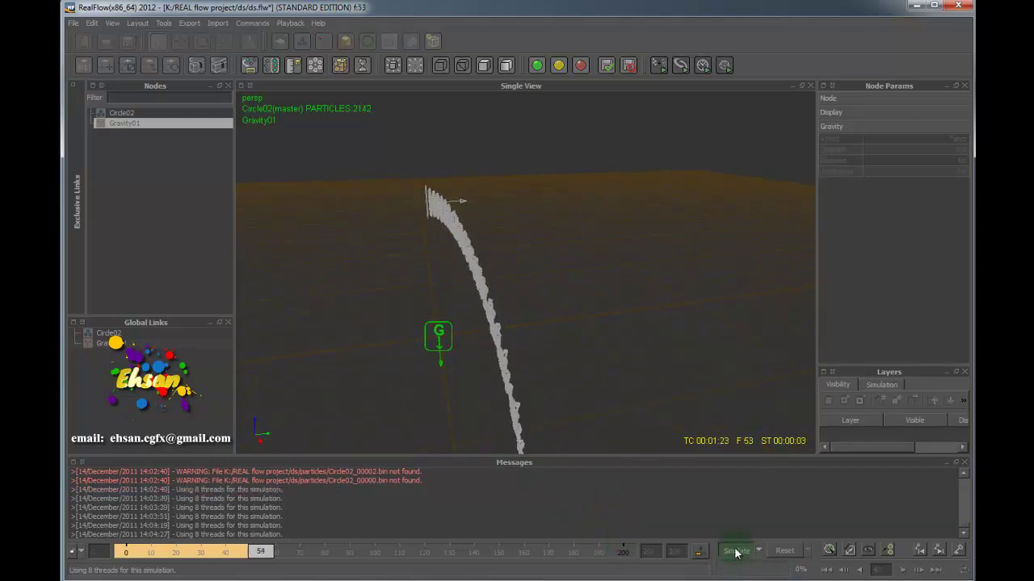
pyautogui.click(735, 550)
# Go back to frame 25 and select the circle emitter to examine the falling particles from the side.
pyautogui.moveTo(267, 552); pyautogui.dragTo(188, 553)
pyautogui.click(452, 214)
pyautogui.keyDown('alt'); pyautogui.moveTo(505, 237); pyautogui.dragTo(485, 210); pyautogui.keyUp('alt')
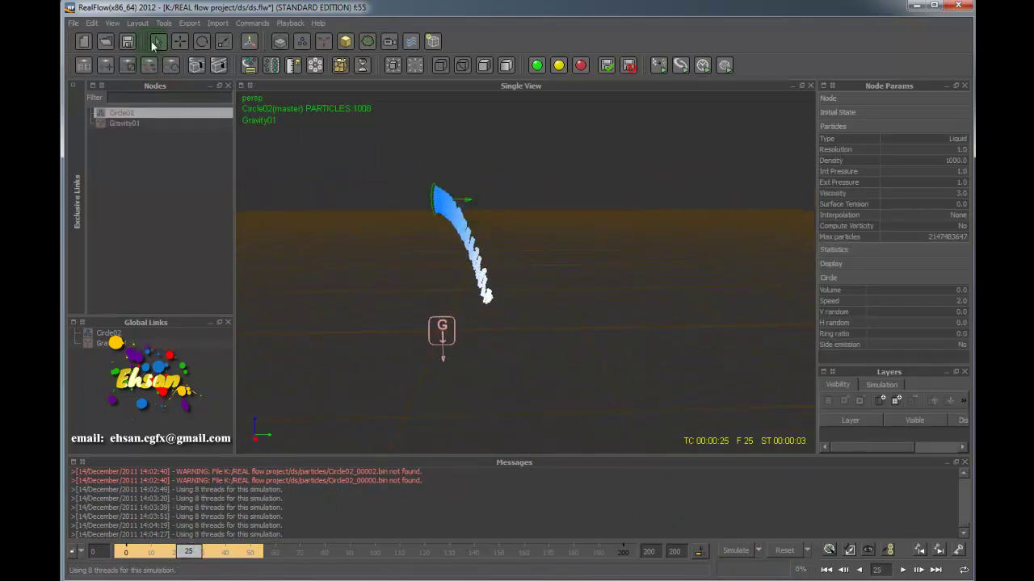
# Delete the Gravity daemon and rerun the simulation from a reset scene.
pyautogui.click(444, 329)
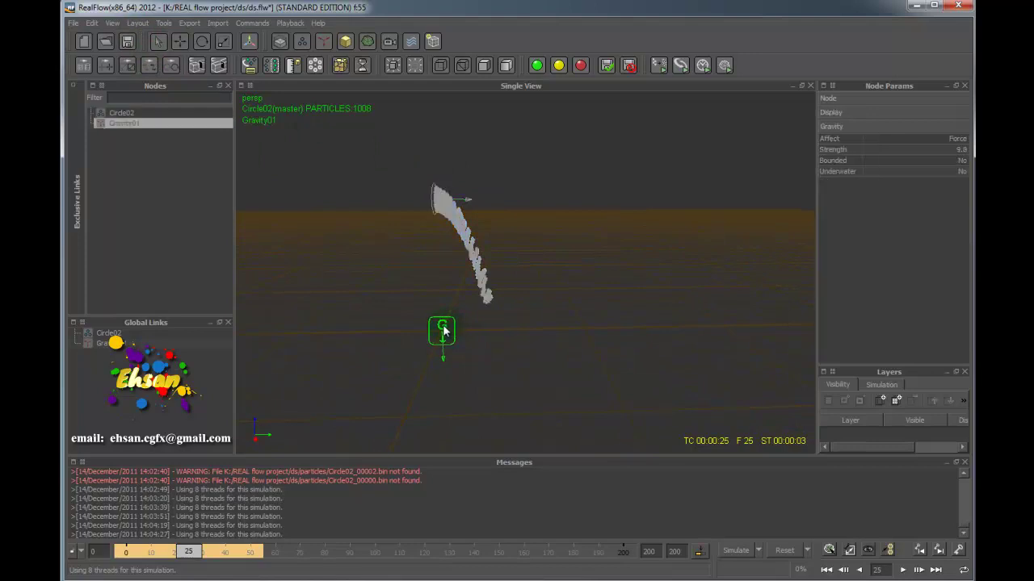
pyautogui.press('Delete')
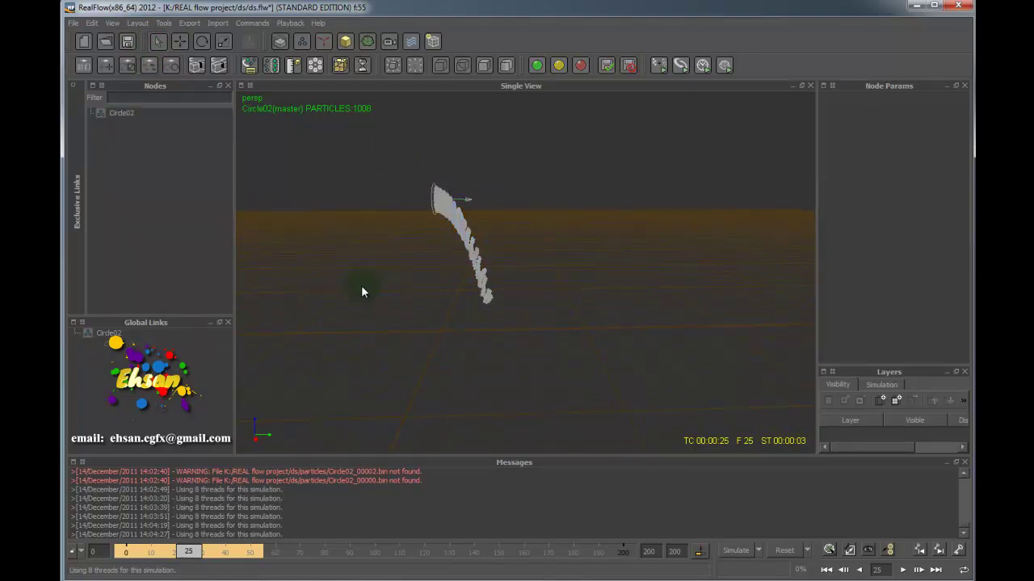
pyautogui.click(784, 550)
pyautogui.click(340, 226)
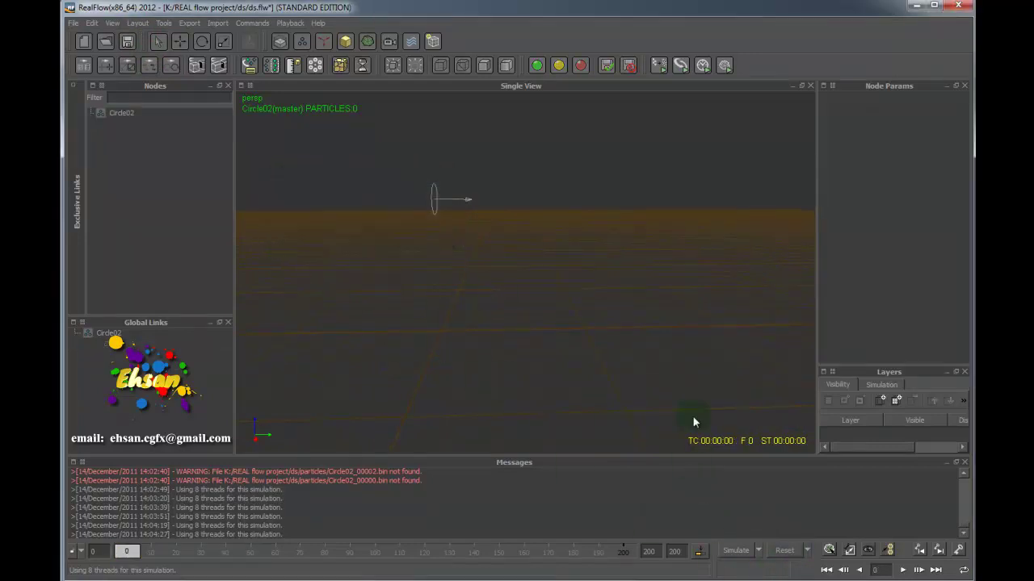
pyautogui.click(735, 553)
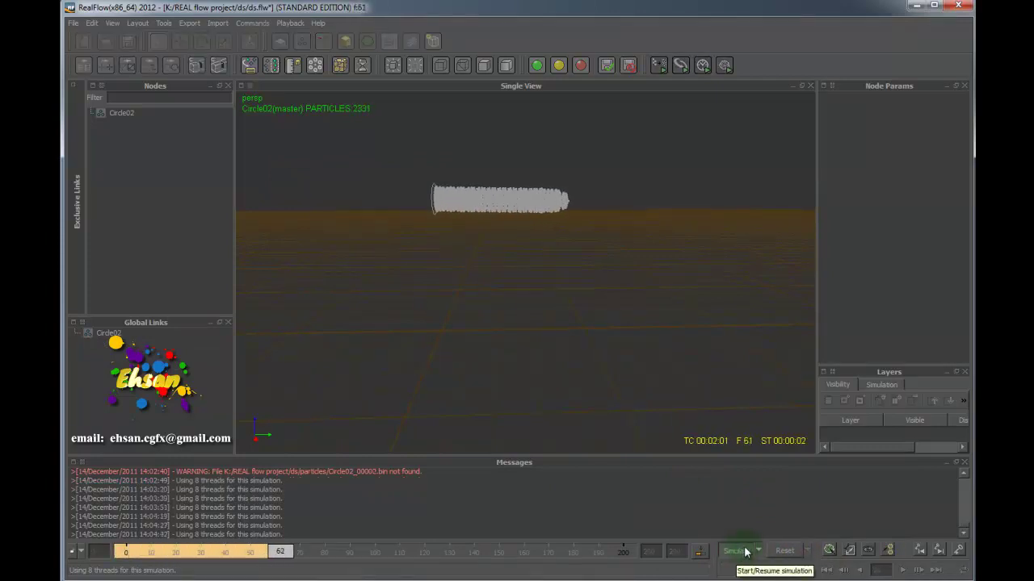
# Stop the simulation at frame 104, and lower the circle emitter and tilt it upward to about 47 degrees on X.
pyautogui.click(745, 552)
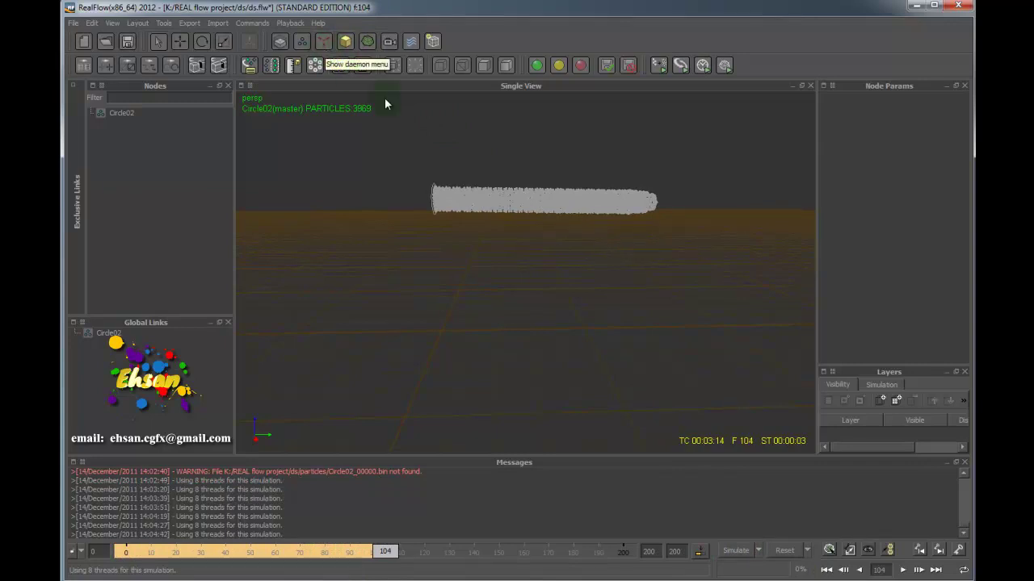
pyautogui.click(433, 189)
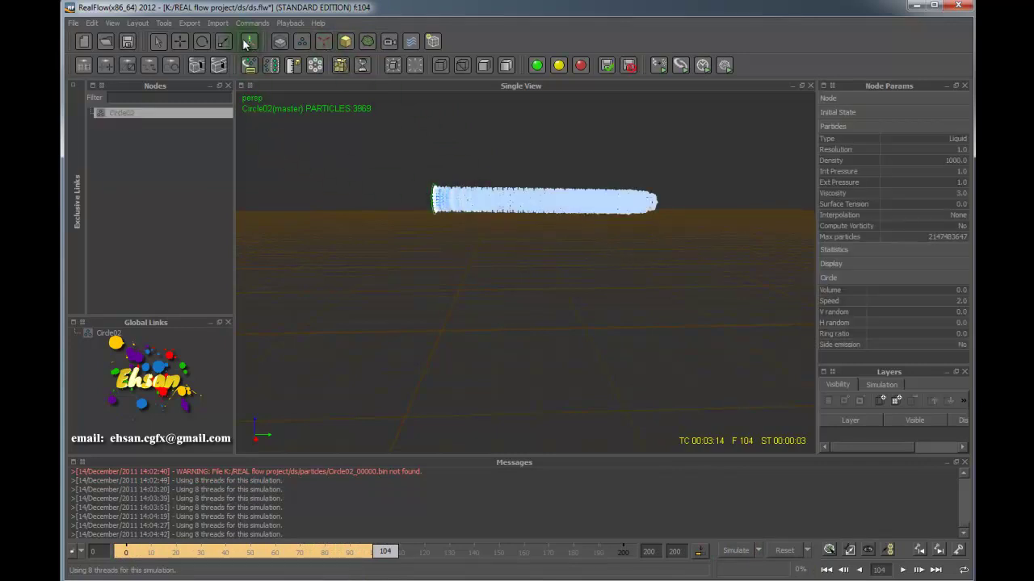
pyautogui.click(180, 42)
pyautogui.moveTo(432, 147); pyautogui.dragTo(439, 274)
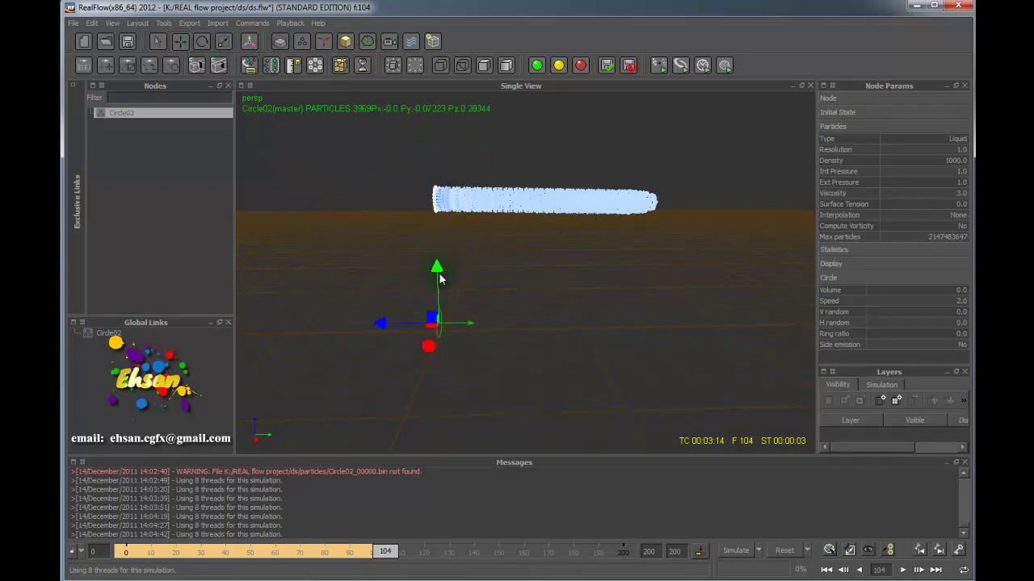
pyautogui.click(227, 40)
pyautogui.moveTo(494, 303); pyautogui.dragTo(452, 249)
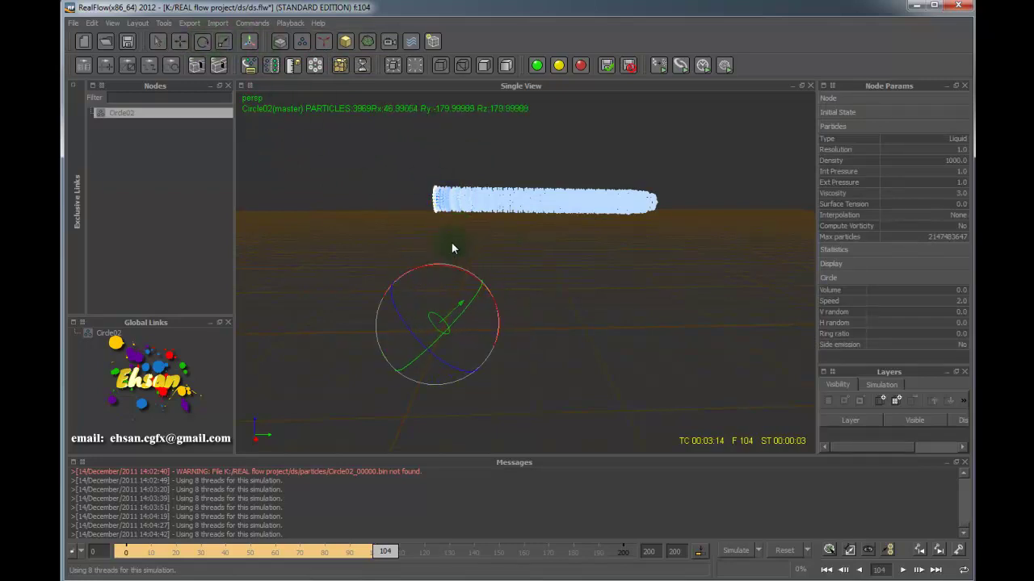
# Add a square emitter and move it away from the circle emitter to about 5.55 on Y.
pyautogui.click(324, 43)
pyautogui.click(329, 77)
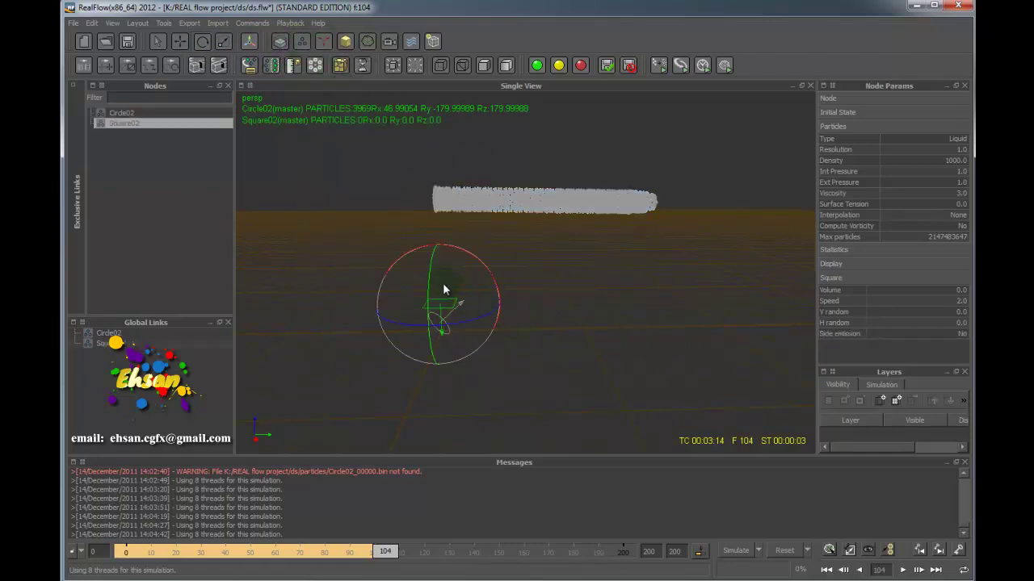
pyautogui.click(179, 41)
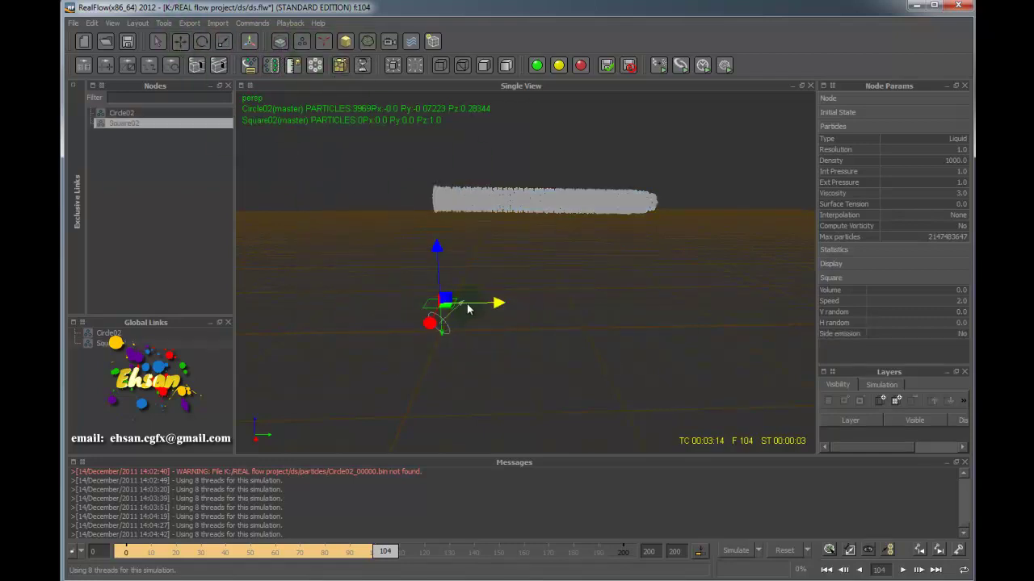
pyautogui.moveTo(468, 309); pyautogui.dragTo(625, 319)
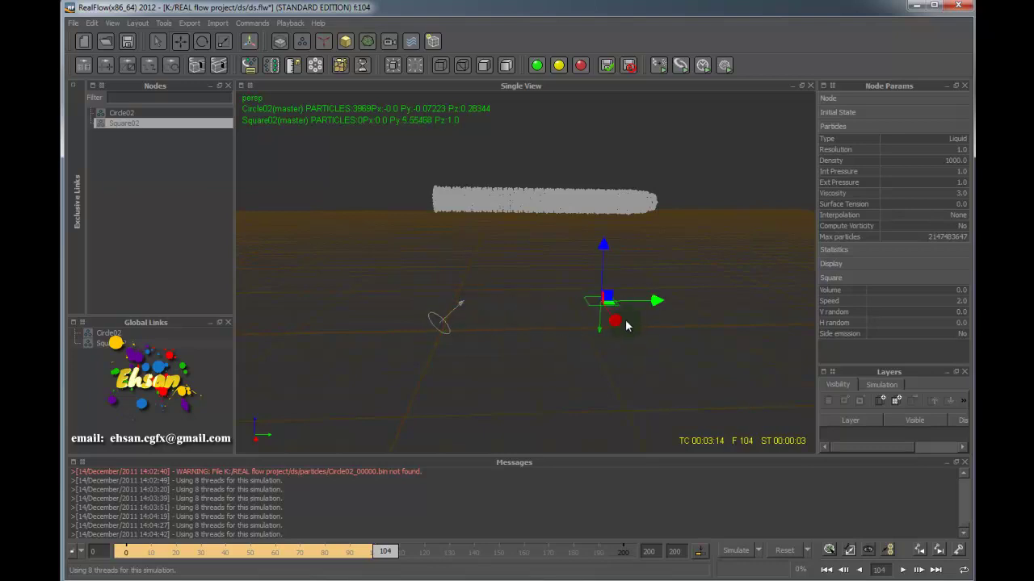
# Reset the simulation and rotate the square emitter to about -54 degrees on X, pointing up toward the circle emitter's path.
pyautogui.click(201, 43)
pyautogui.keyDown('alt'); pyautogui.moveTo(564, 247); pyautogui.dragTo(634, 277); pyautogui.keyUp('alt')
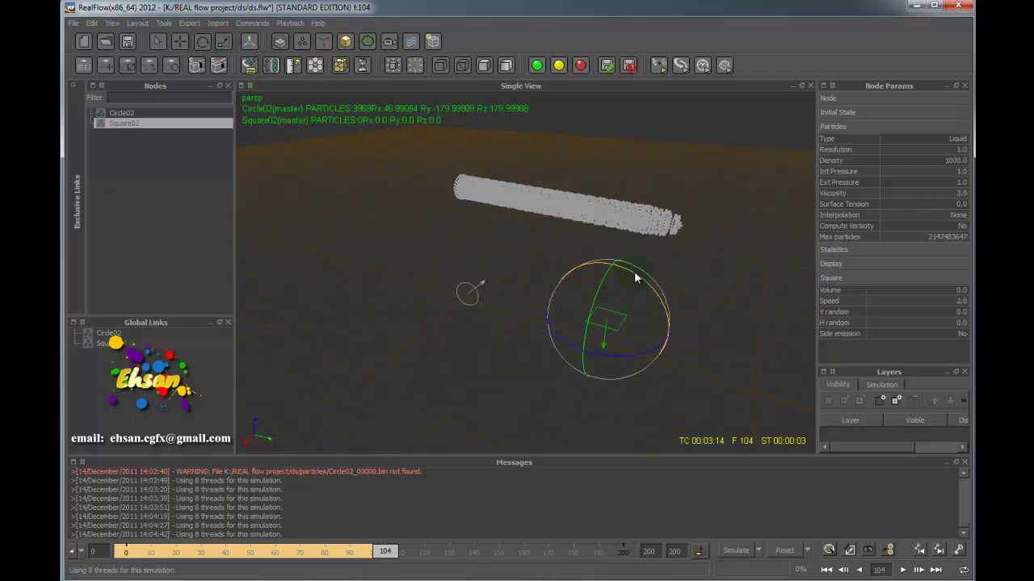
pyautogui.click(784, 550)
pyautogui.click(332, 224)
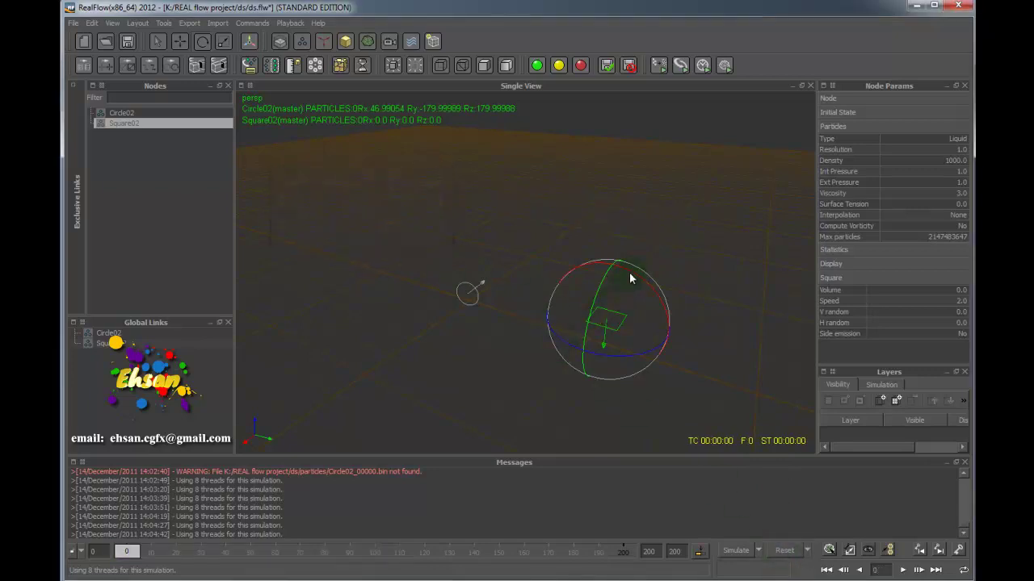
pyautogui.moveTo(630, 273); pyautogui.dragTo(861, 580)
pyautogui.moveTo(650, 287); pyautogui.dragTo(676, 307)
pyautogui.keyDown('alt'); pyautogui.moveTo(506, 340); pyautogui.dragTo(595, 307); pyautogui.keyUp('alt')
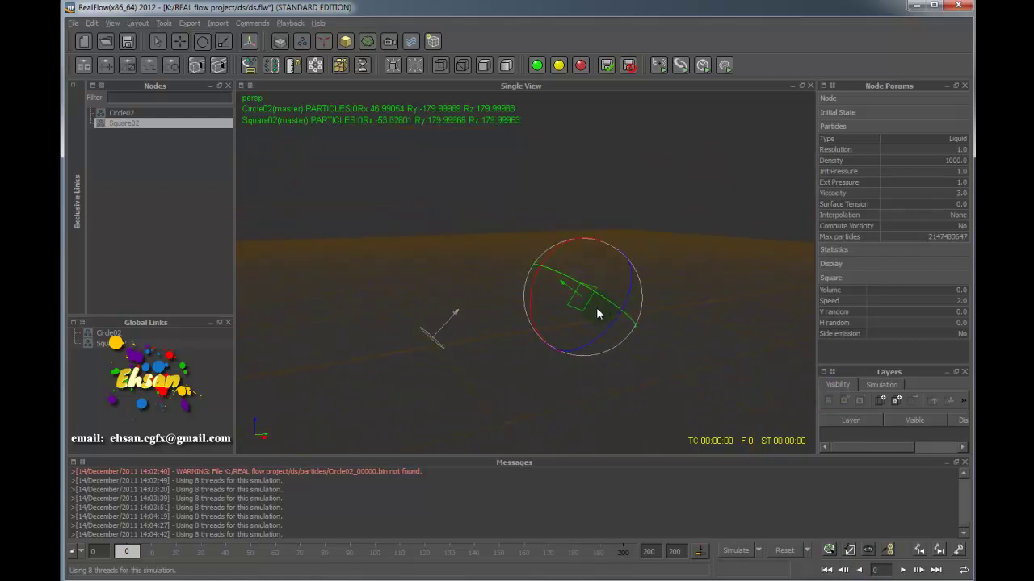
pyautogui.keyDown('alt'); pyautogui.moveTo(647, 356); pyautogui.dragTo(627, 366); pyautogui.keyUp('alt')
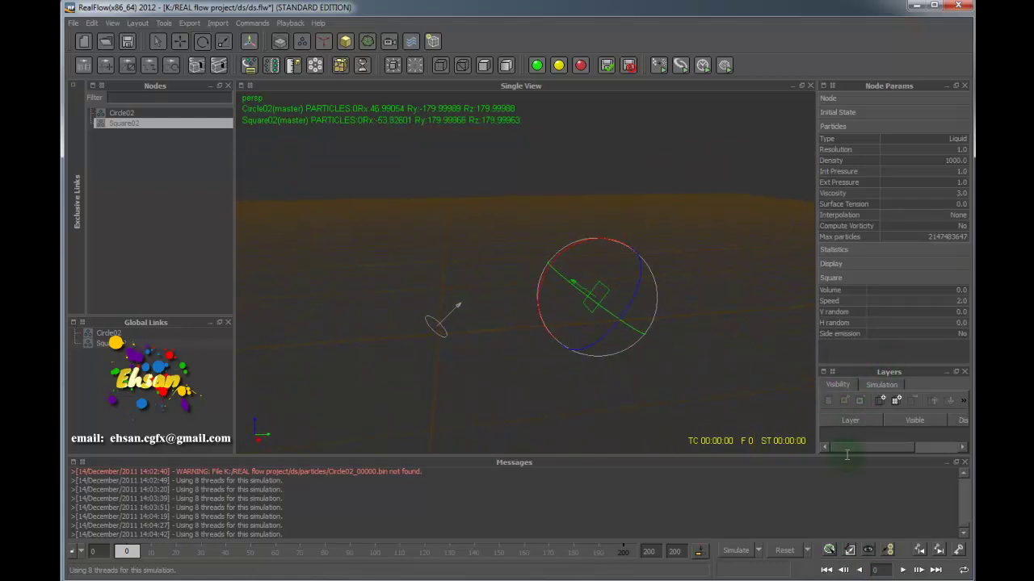
# Examine the orientation of the circle and square emitters from several angles and distances.
pyautogui.click(458, 323)
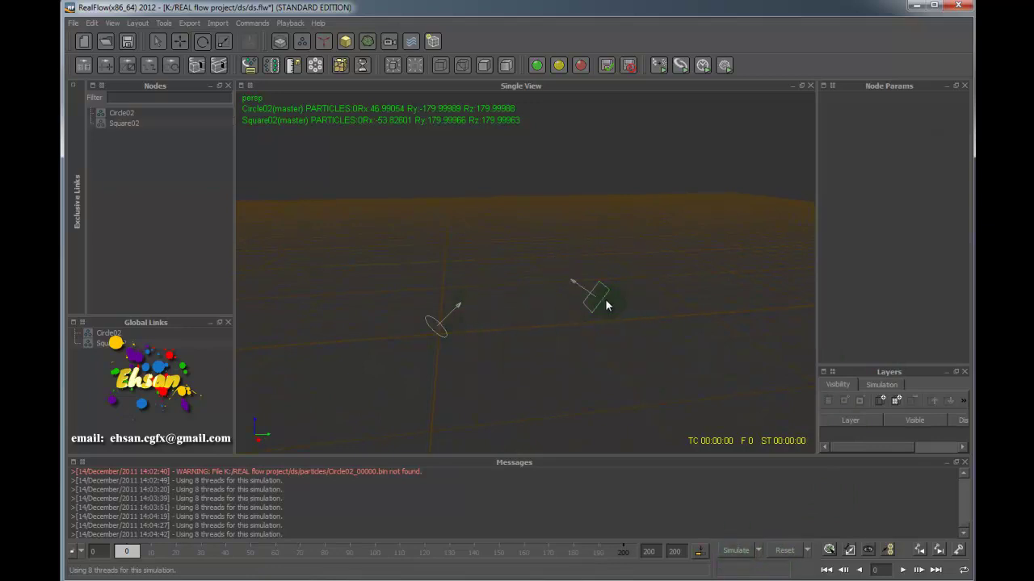
pyautogui.click(606, 302)
pyautogui.click(430, 324)
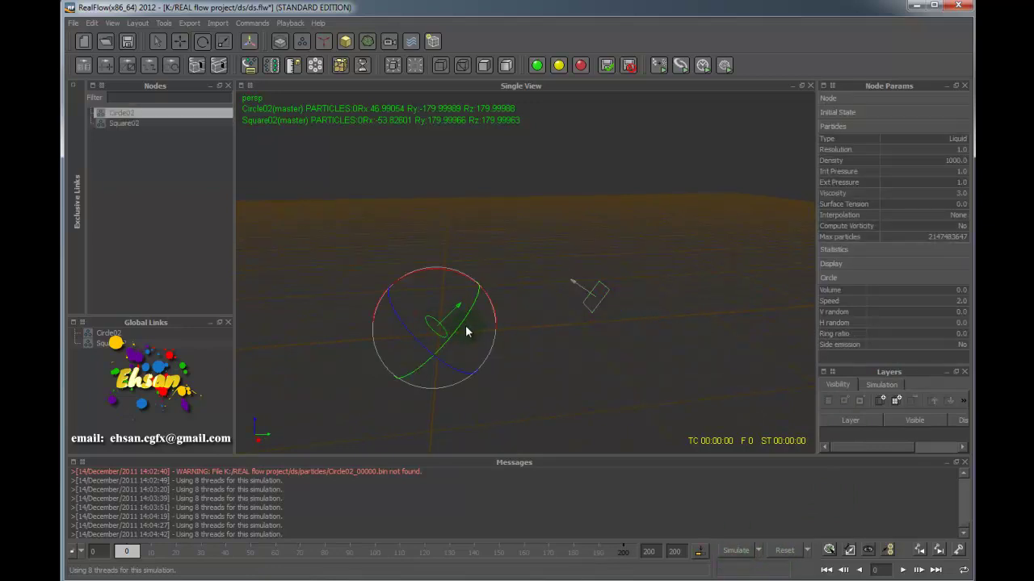
pyautogui.keyDown('alt'); pyautogui.moveTo(448, 325); pyautogui.dragTo(477, 344); pyautogui.keyUp('alt')
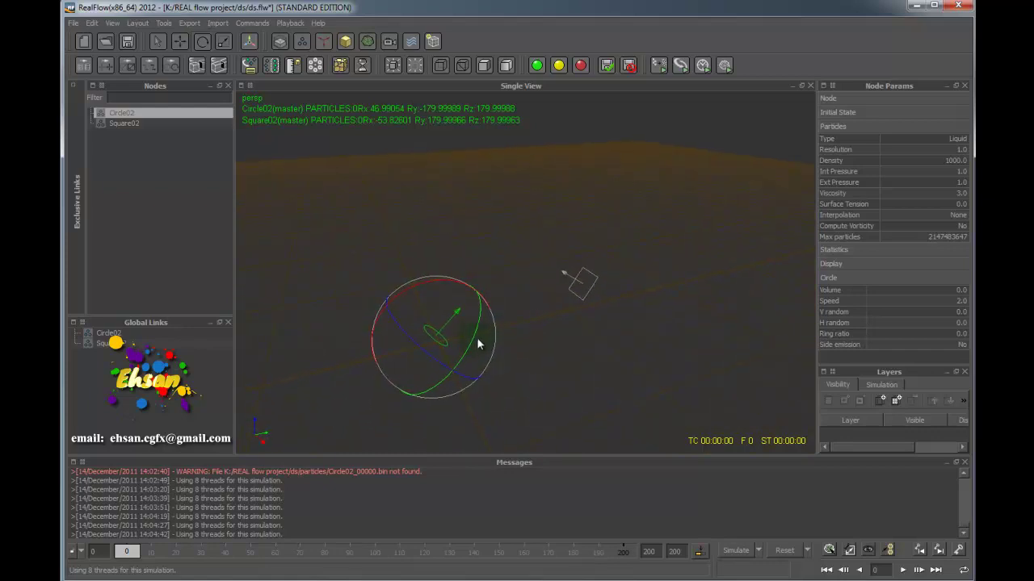
pyautogui.keyDown('alt'); pyautogui.moveTo(388, 331); pyautogui.dragTo(669, 333); pyautogui.keyUp('alt')
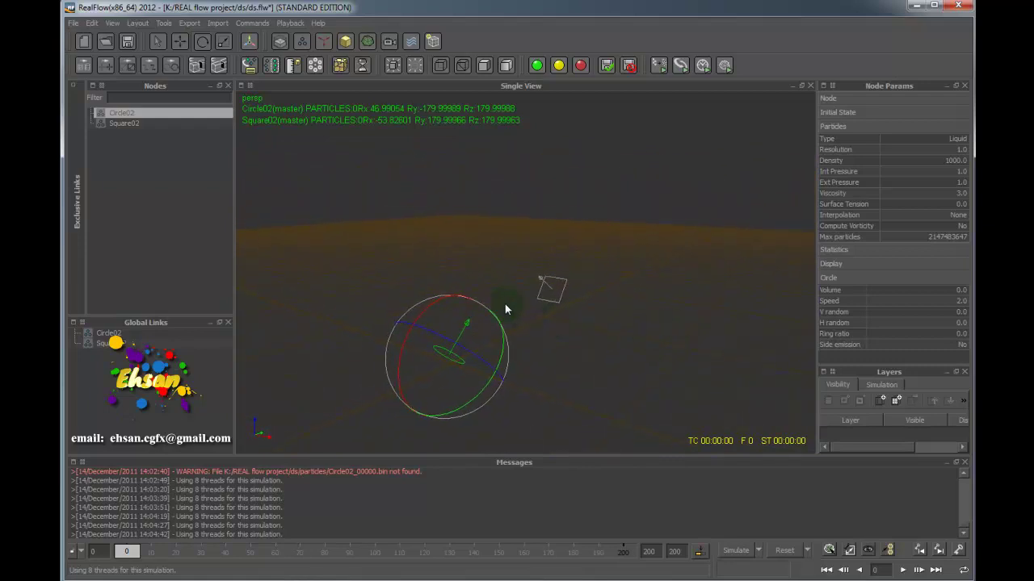
pyautogui.keyDown('alt'); pyautogui.moveTo(505, 303); pyautogui.dragTo(504, 304); pyautogui.keyUp('alt')
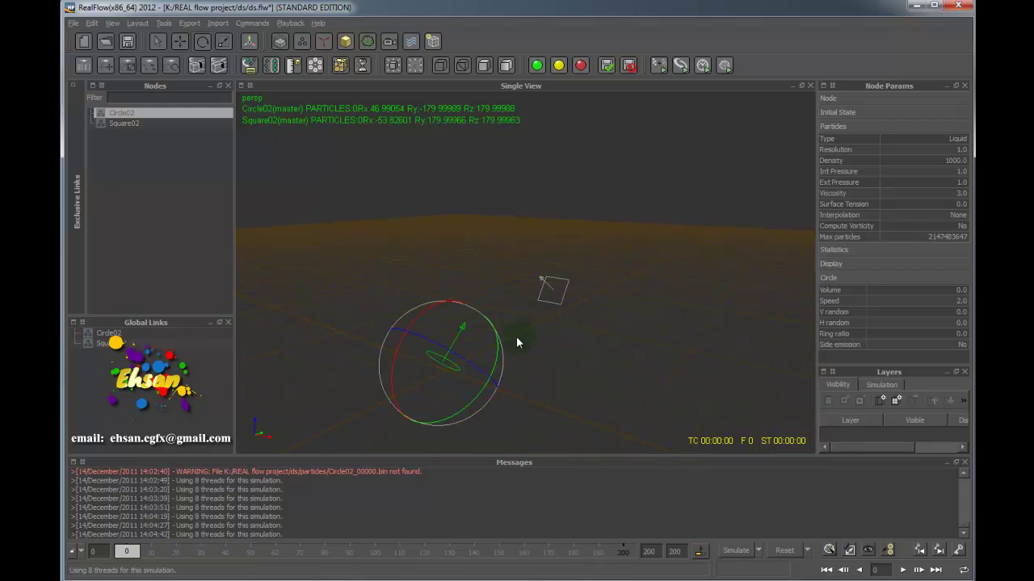
pyautogui.keyDown('alt'); pyautogui.moveTo(518, 344); pyautogui.dragTo(524, 294, button='middle'); pyautogui.keyUp('alt')
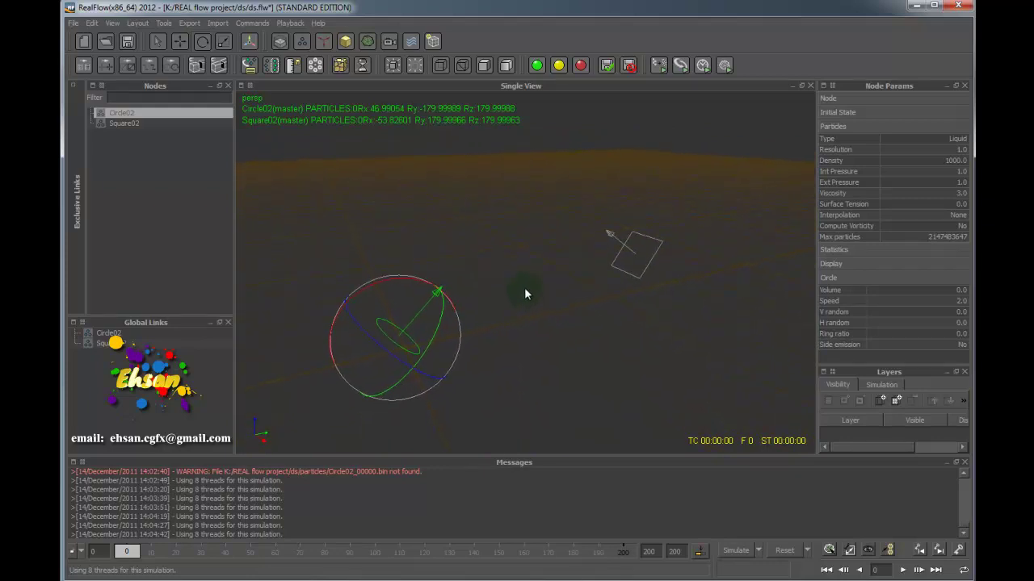
pyautogui.keyDown('alt'); pyautogui.moveTo(677, 396); pyautogui.dragTo(576, 334, button='middle'); pyautogui.keyUp('alt')
pyautogui.click(633, 370)
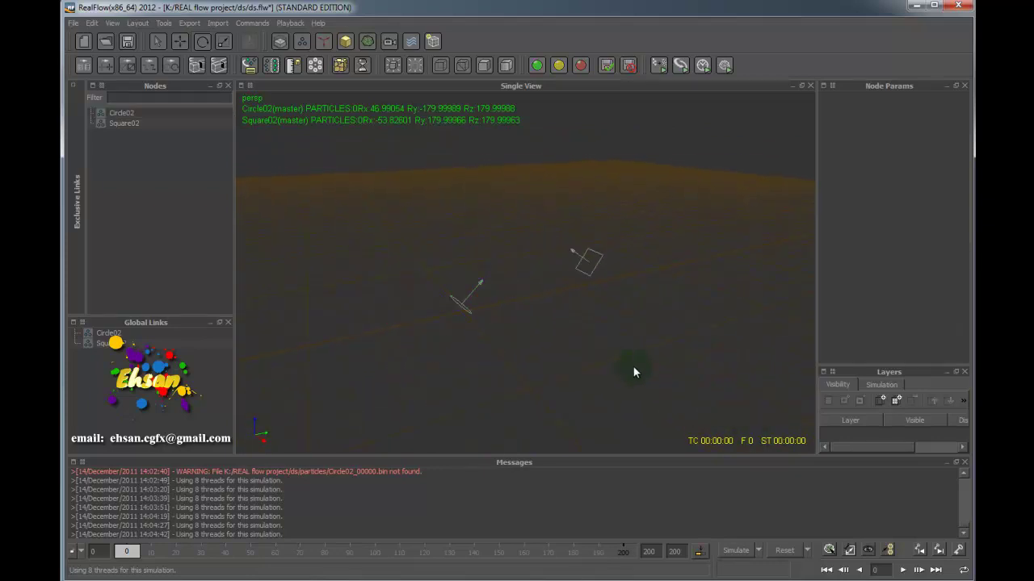
# Simulate both emitters to frame 139, and resume the simulation up to frame 165.
pyautogui.click(737, 550)
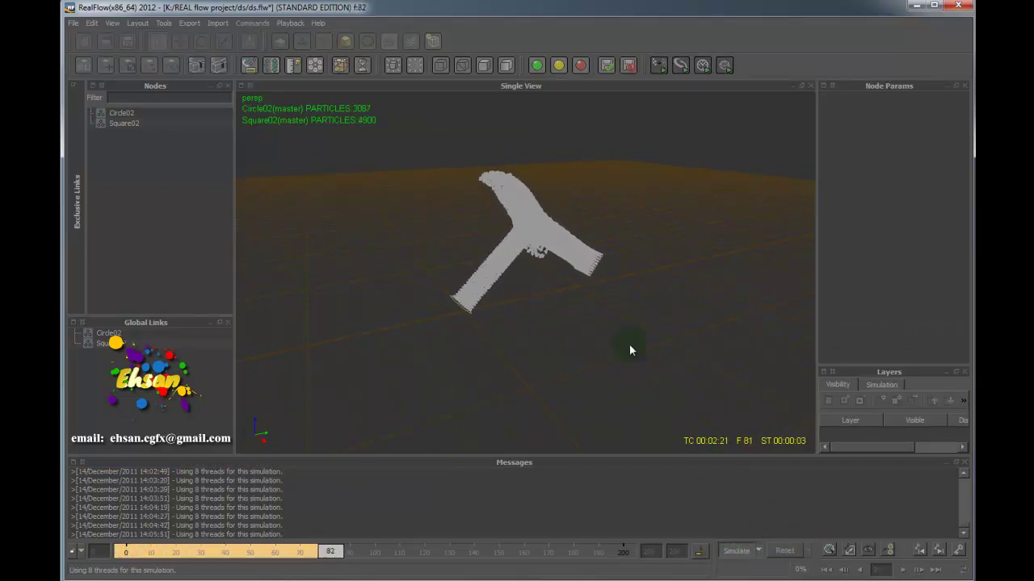
pyautogui.click(572, 243)
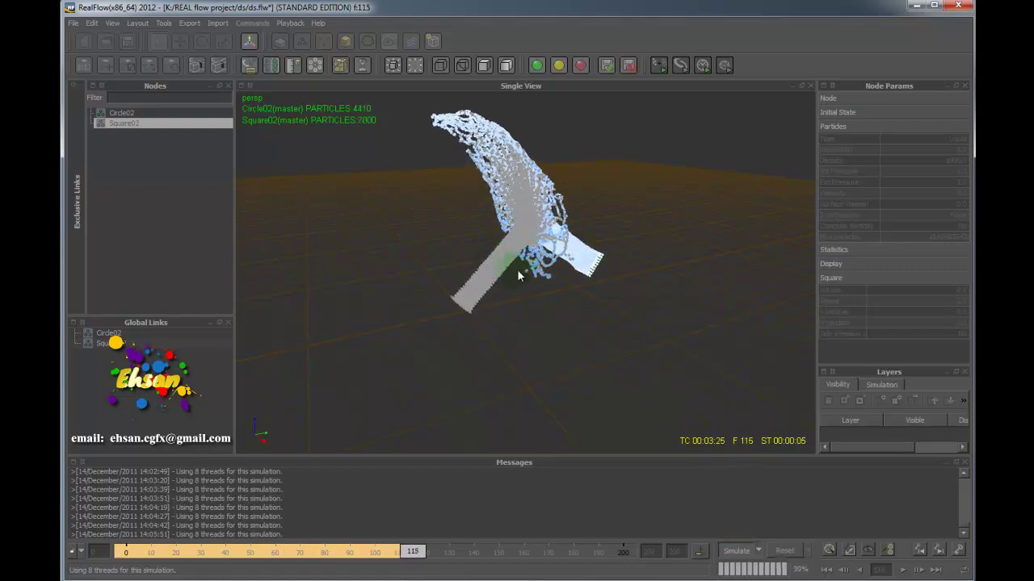
pyautogui.click(736, 549)
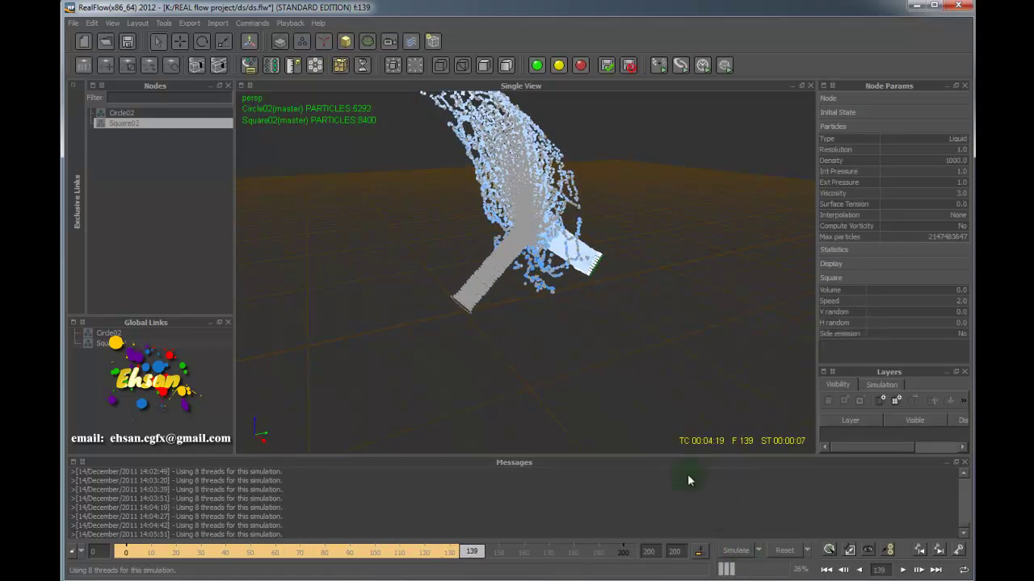
pyautogui.keyDown('alt'); pyautogui.moveTo(580, 302); pyautogui.dragTo(737, 498); pyautogui.keyUp('alt')
pyautogui.click(733, 550)
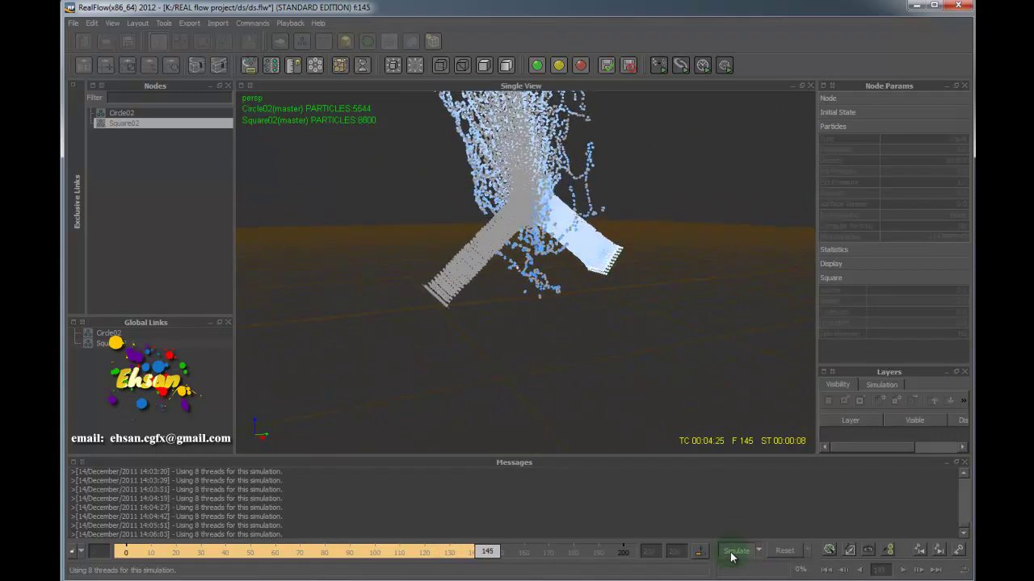
pyautogui.click(732, 557)
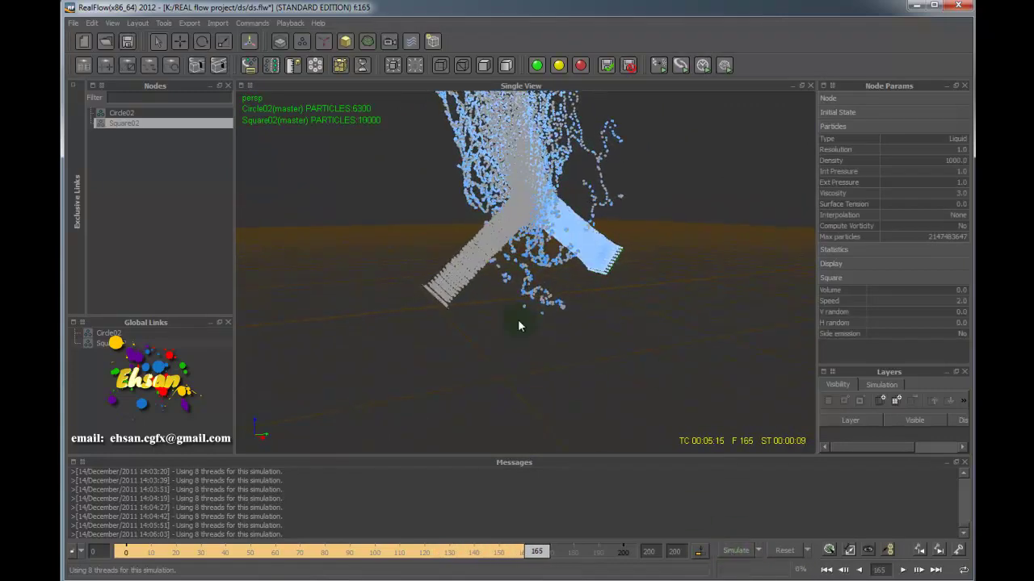
# Examine the colliding particle streams from several angles, and reset the simulation to frame 0.
pyautogui.keyDown('alt'); pyautogui.moveTo(518, 319); pyautogui.dragTo(464, 339); pyautogui.keyUp('alt')
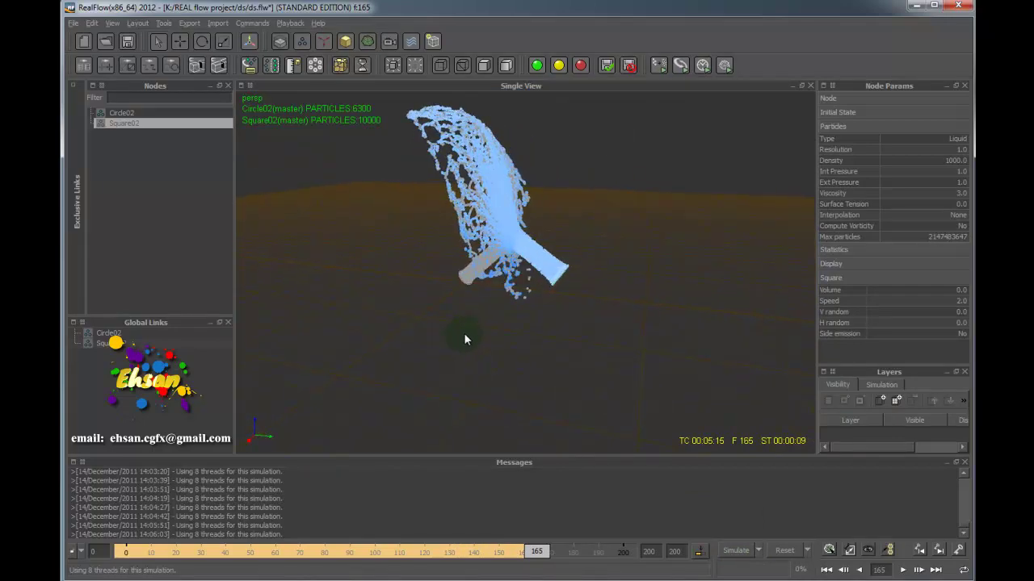
pyautogui.scroll(5, 524, 298)
pyautogui.scroll(-8, 524, 303)
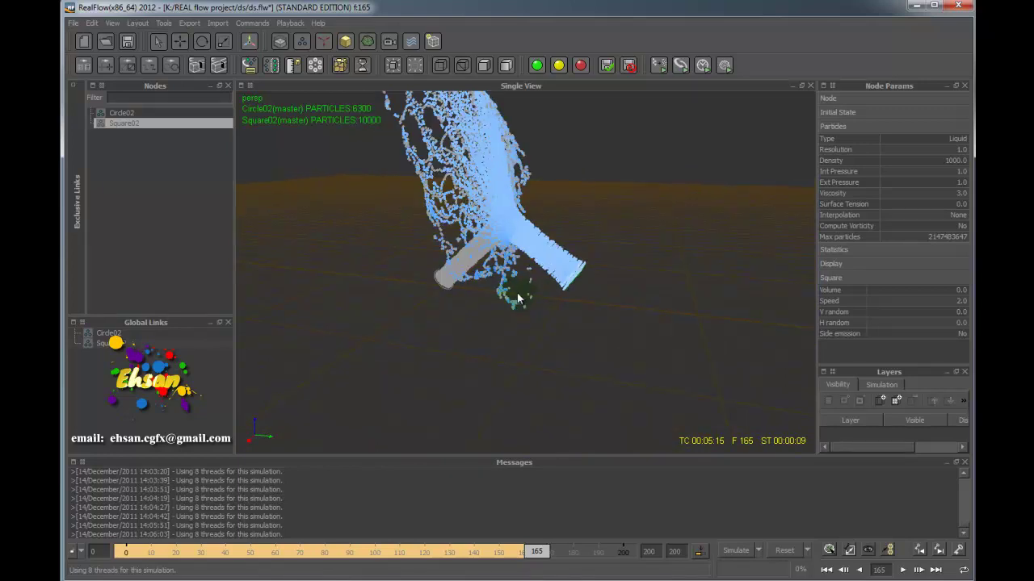
pyautogui.keyDown('alt'); pyautogui.moveTo(561, 278); pyautogui.dragTo(536, 184); pyautogui.keyUp('alt')
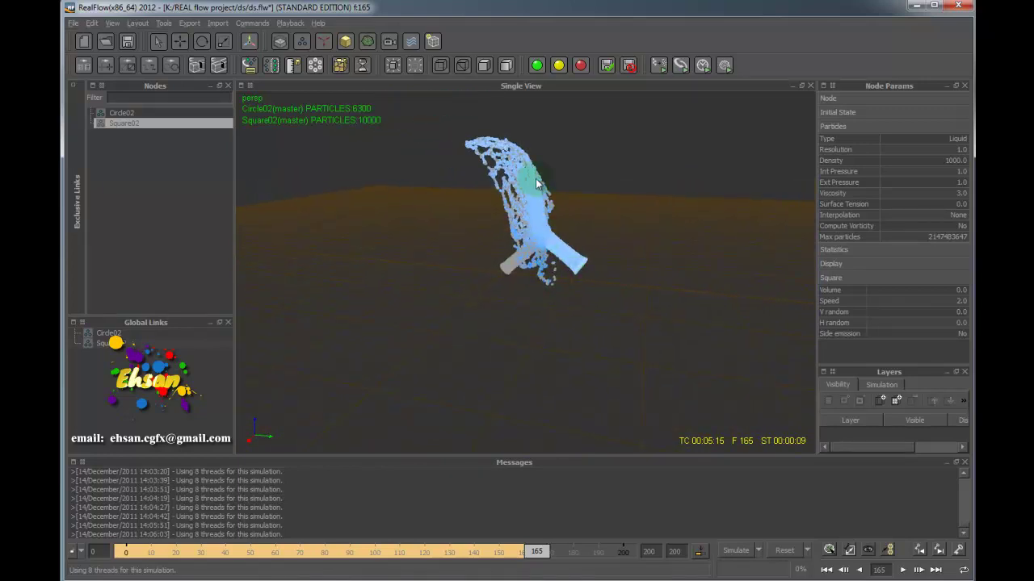
pyautogui.keyDown('alt'); pyautogui.moveTo(536, 273); pyautogui.dragTo(571, 267); pyautogui.keyUp('alt')
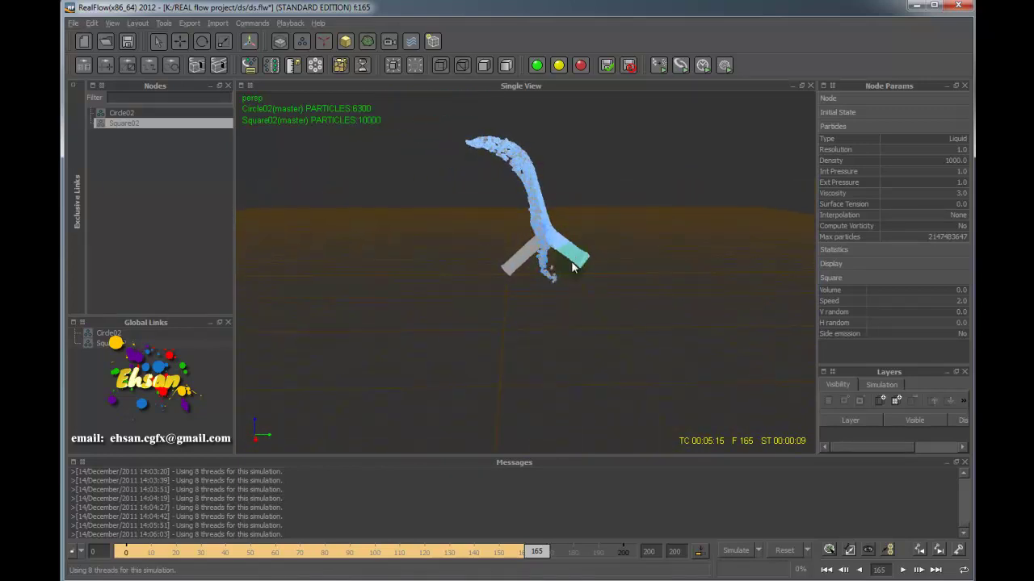
pyautogui.click(773, 551)
pyautogui.click(337, 229)
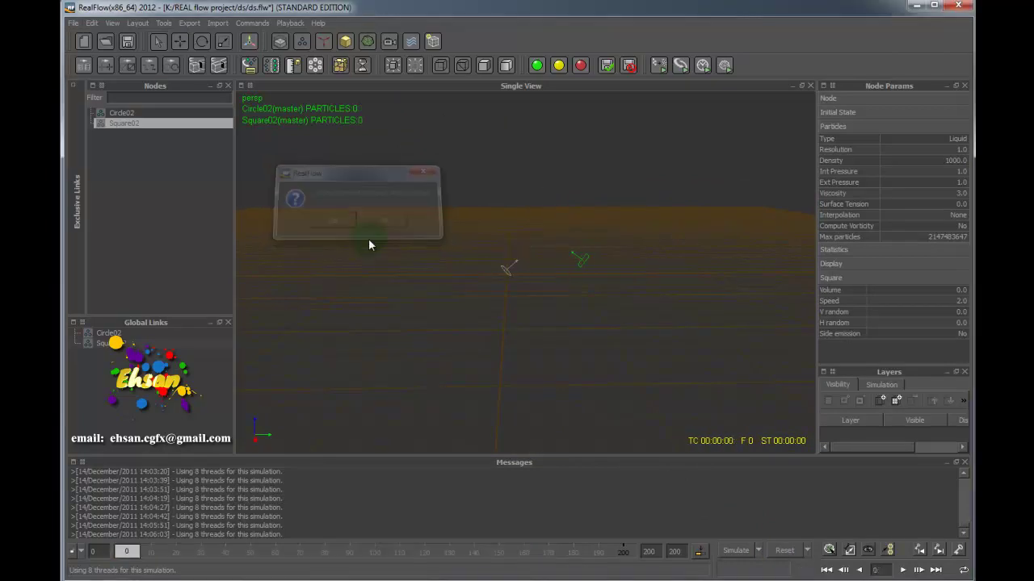
# Select the circle and square emitters in turn to compare their node parameters.
pyautogui.click(504, 270)
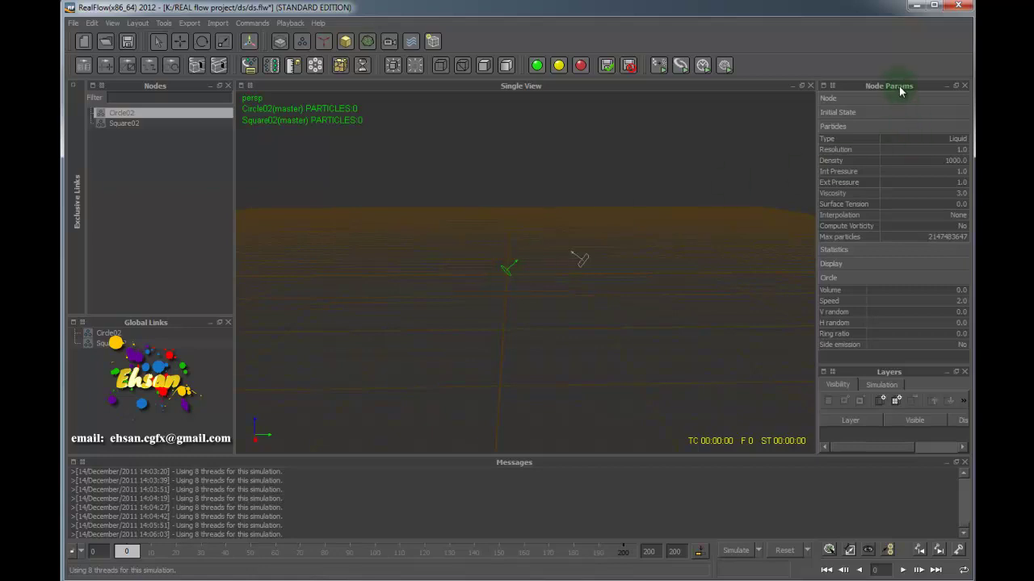
pyautogui.click(583, 263)
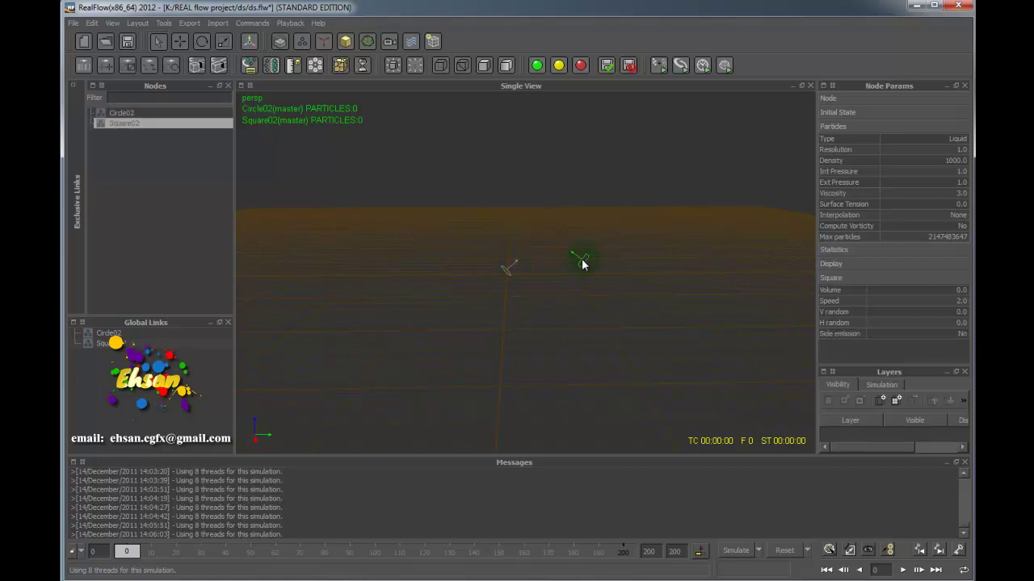
pyautogui.click(510, 273)
pyautogui.keyDown('alt'); pyautogui.moveTo(516, 277); pyautogui.dragTo(518, 276); pyautogui.keyUp('alt')
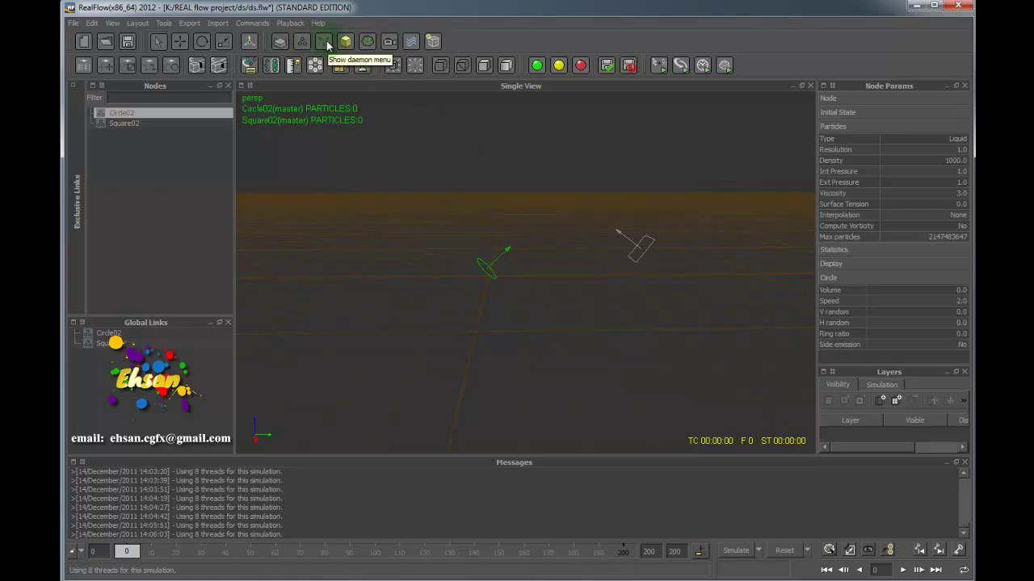
pyautogui.click(644, 252)
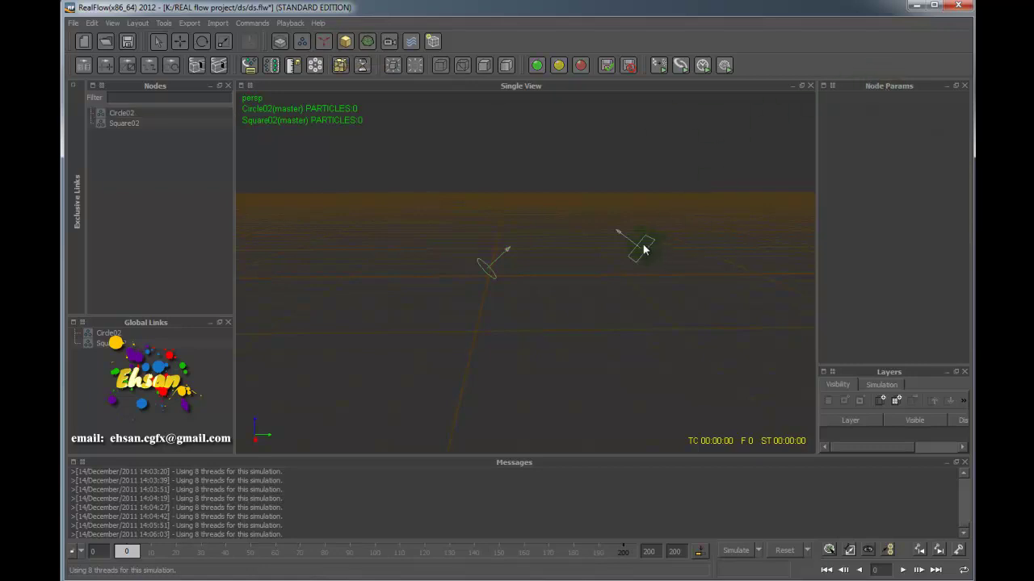
pyautogui.click(640, 249)
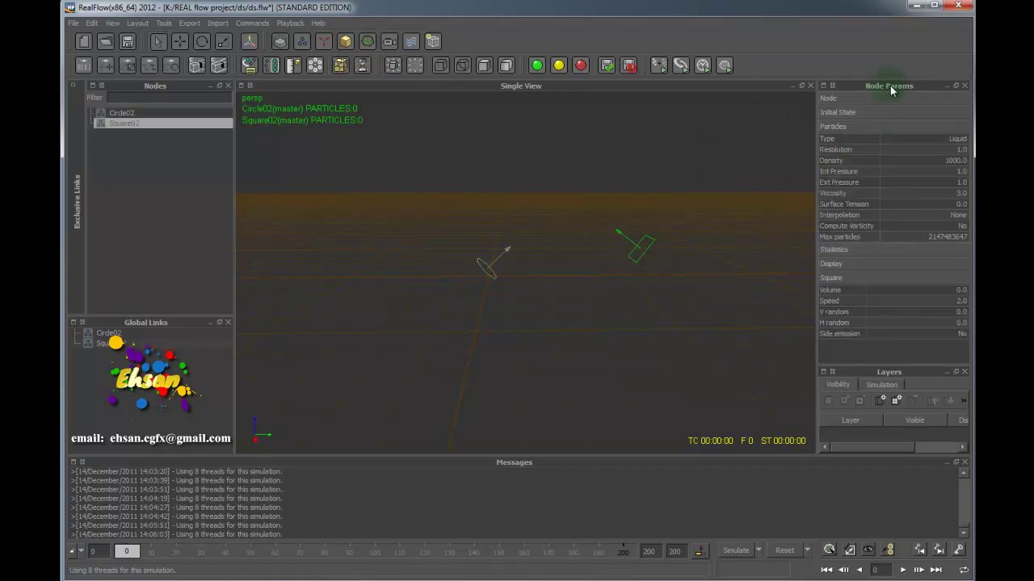
# Set the circle emitter's Speed to 4.
pyautogui.click(489, 271)
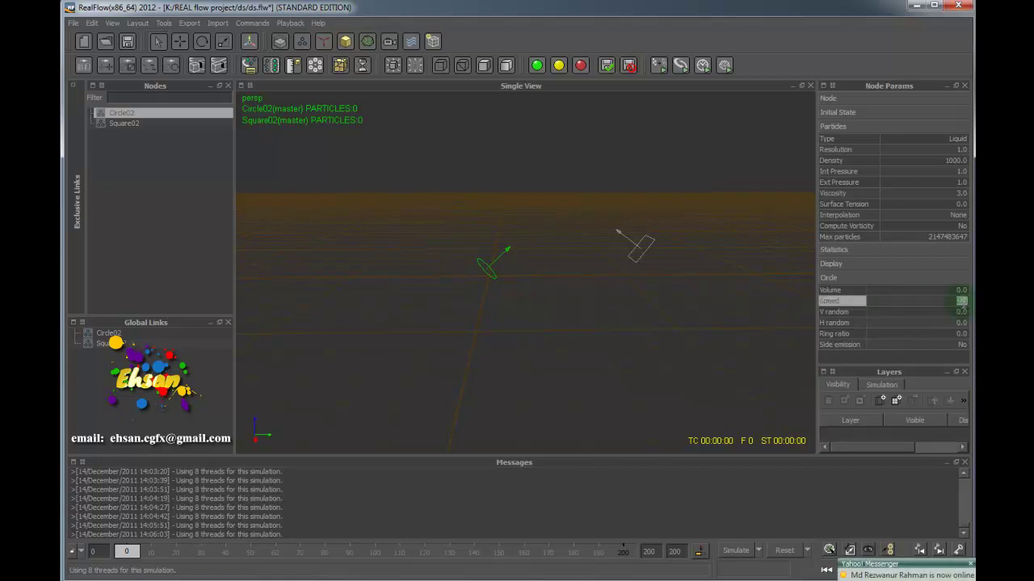
pyautogui.write('4')
pyautogui.click(905, 310)
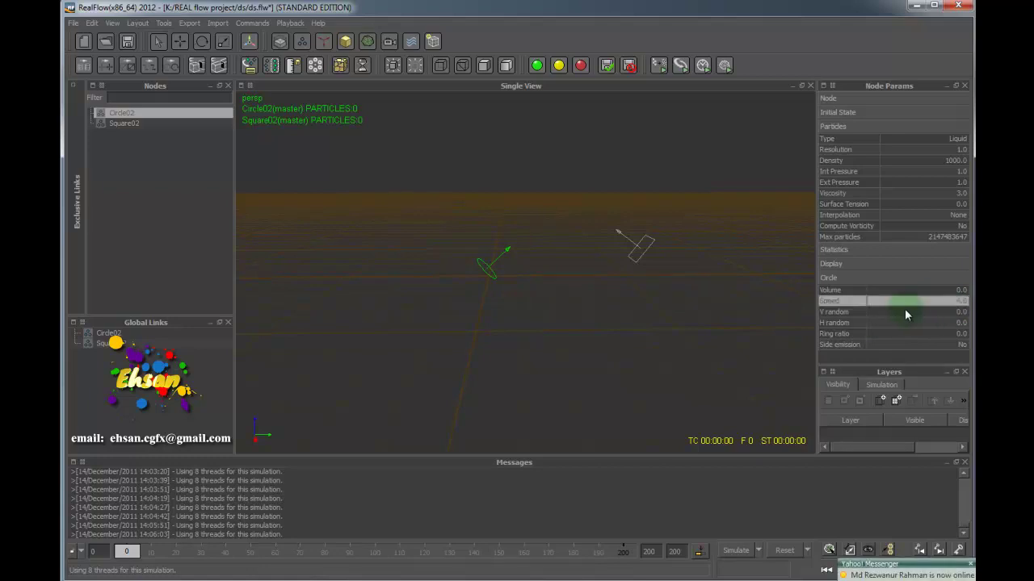
# Simulate both emitters to frame 200 while viewing the colliding particle streams from several angles.
pyautogui.click(635, 249)
pyautogui.click(557, 308)
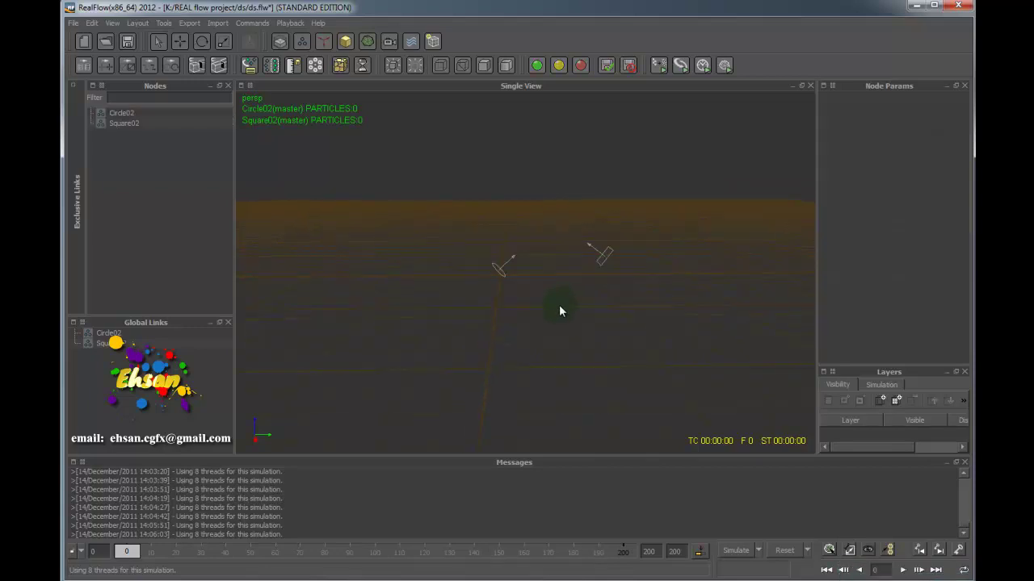
pyautogui.click(736, 550)
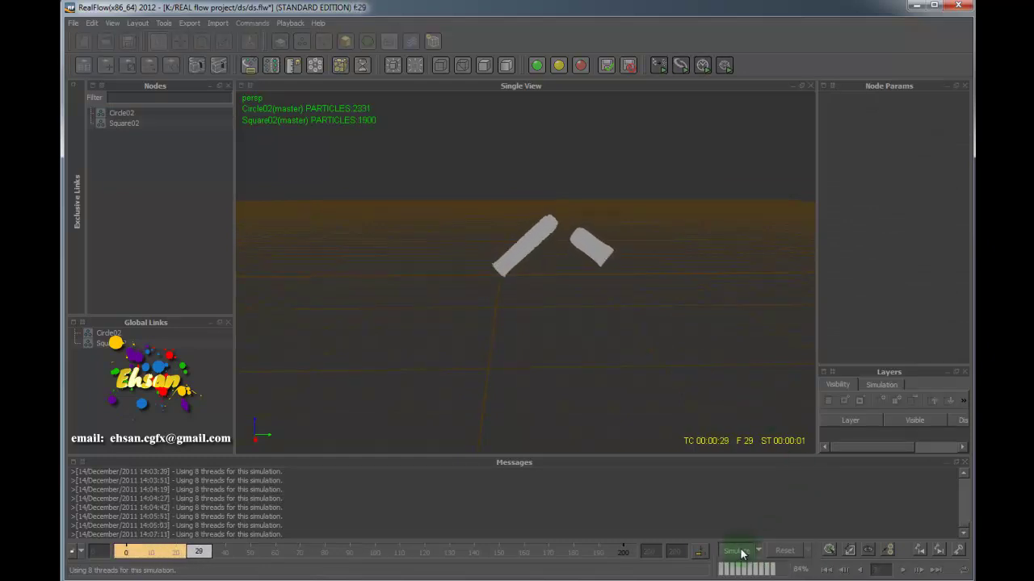
pyautogui.click(572, 231)
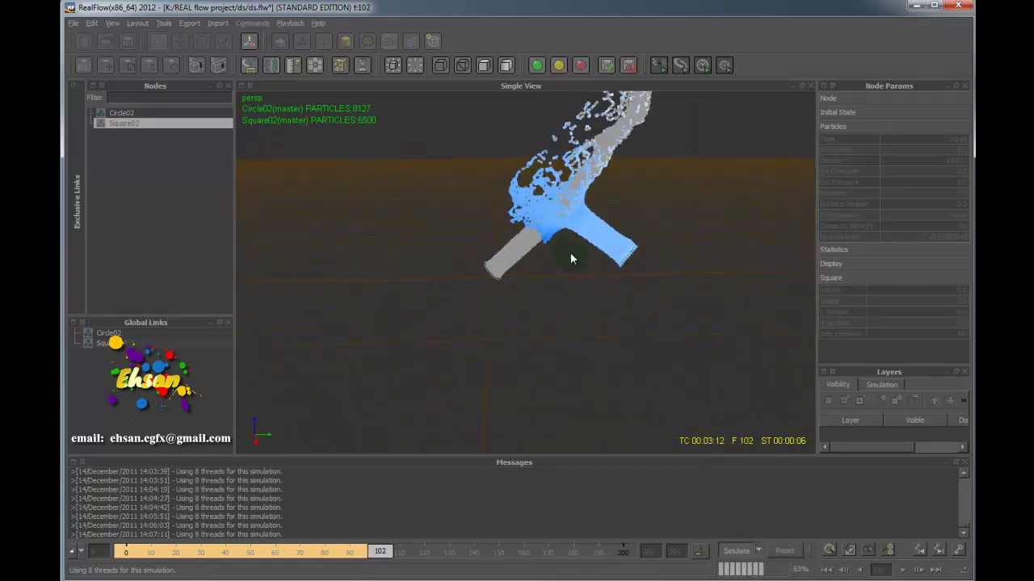
pyautogui.keyDown('alt'); pyautogui.moveTo(489, 258); pyautogui.dragTo(602, 285); pyautogui.keyUp('alt')
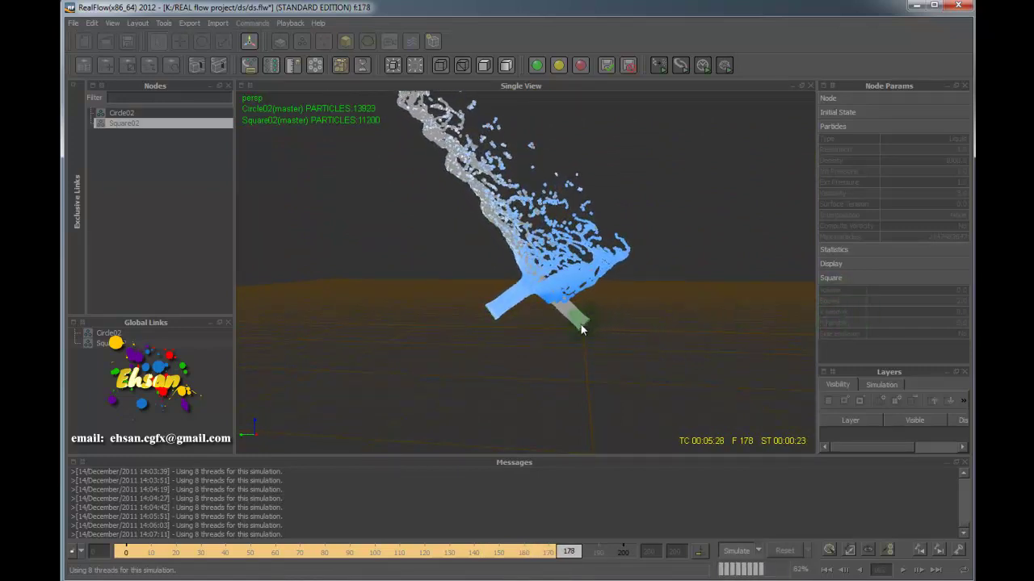
pyautogui.keyDown('alt'); pyautogui.moveTo(566, 315); pyautogui.dragTo(468, 327); pyautogui.keyUp('alt')
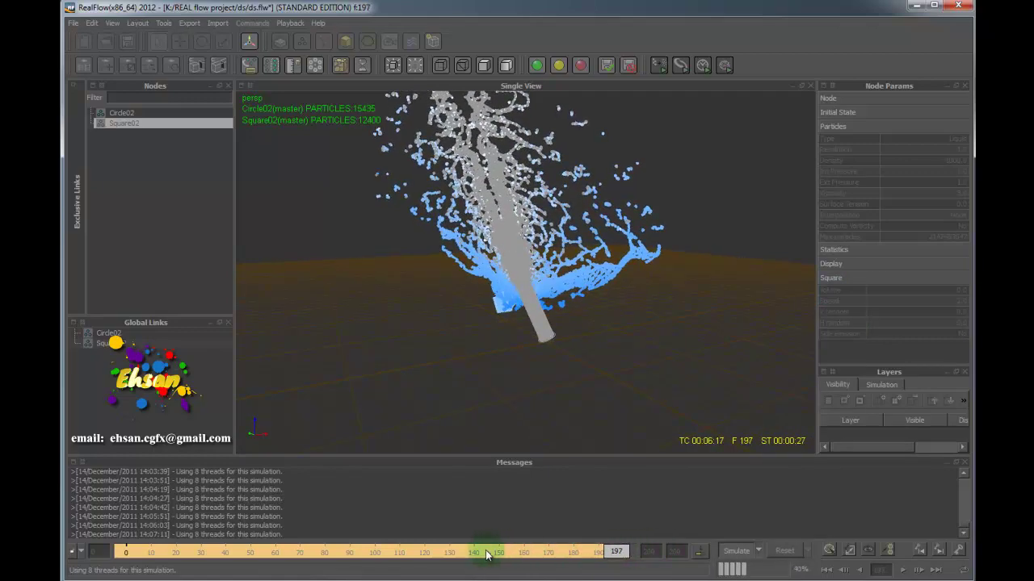
# Scrub the simulated timeline to frames 56 and 127, and examine the particle collision up close.
pyautogui.moveTo(580, 551); pyautogui.dragTo(266, 551)
pyautogui.keyDown('alt'); pyautogui.moveTo(592, 338); pyautogui.dragTo(645, 338); pyautogui.keyUp('alt')
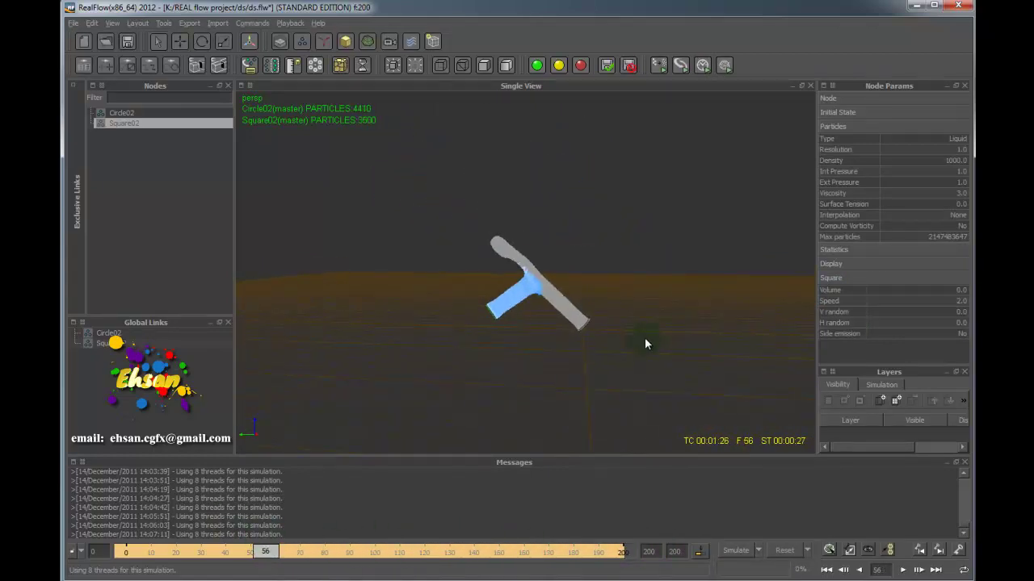
pyautogui.moveTo(273, 554); pyautogui.dragTo(444, 553)
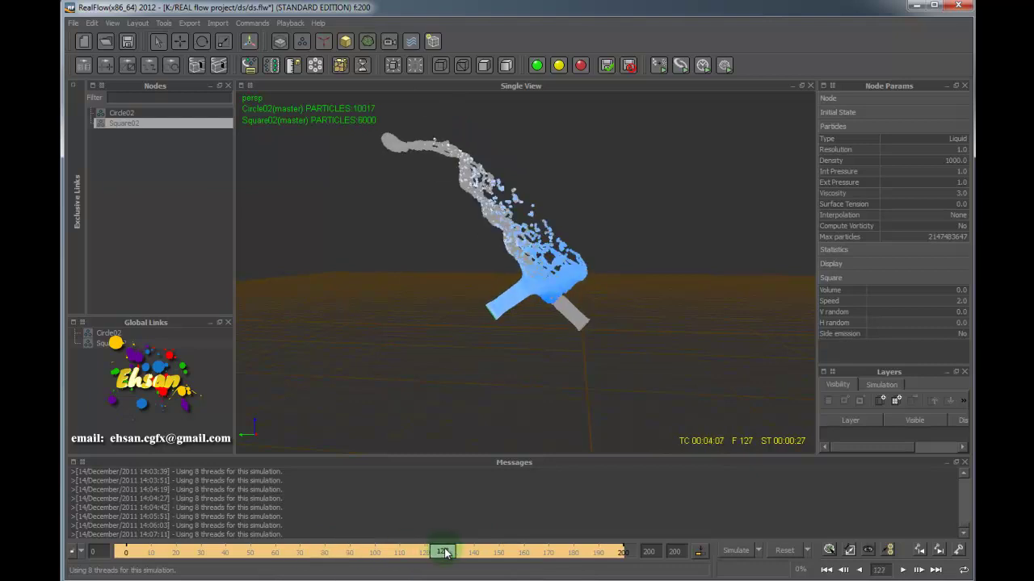
pyautogui.keyDown('alt'); pyautogui.moveTo(624, 354); pyautogui.dragTo(587, 371); pyautogui.keyUp('alt')
pyautogui.scroll(4, 557, 351)
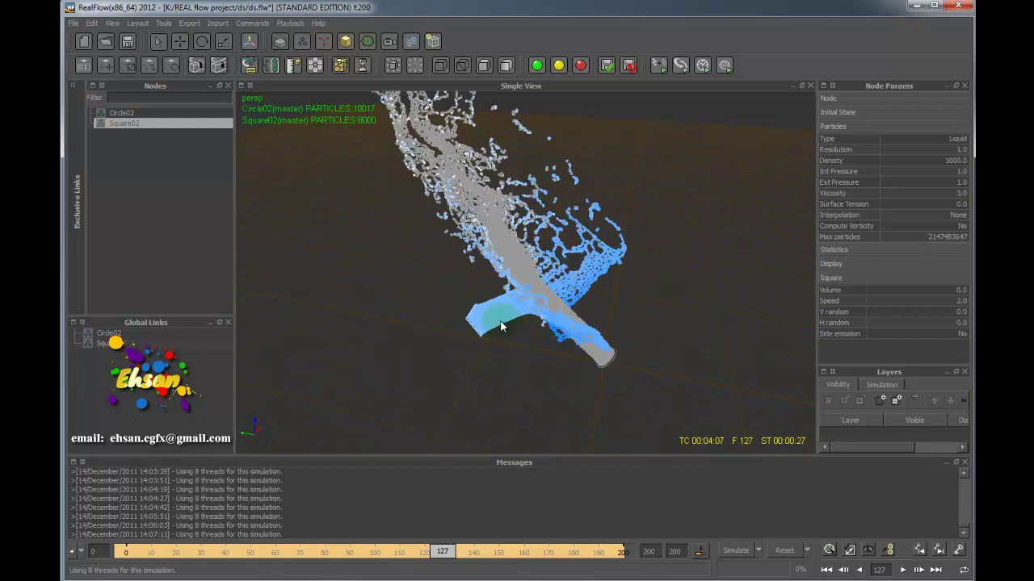
# Open the "cake re open" project, discarding the current scene data and skipping the missing wow.sd file.
pyautogui.click(73, 27)
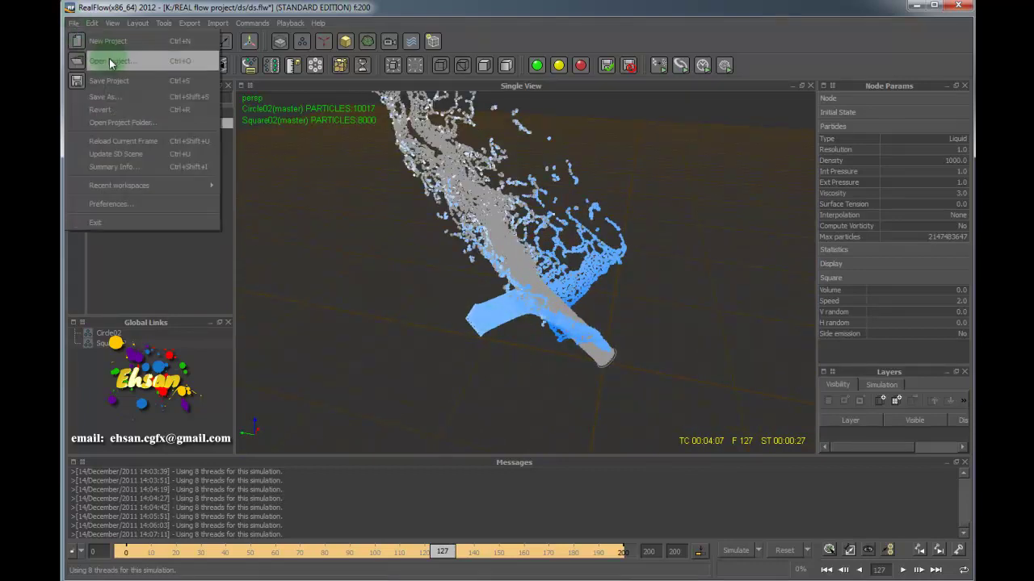
pyautogui.click(110, 59)
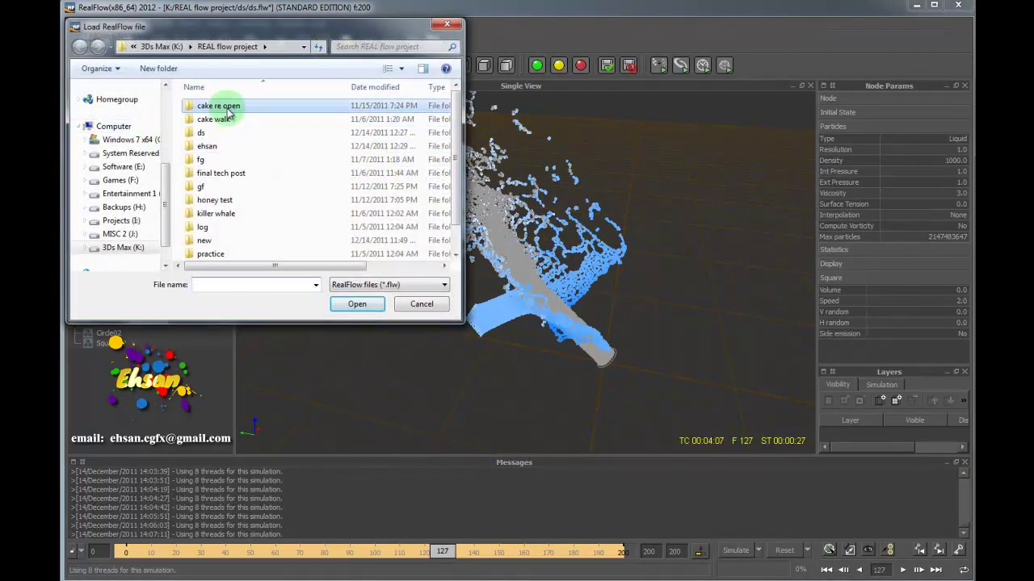
pyautogui.doubleClick(216, 105)
pyautogui.doubleClick(215, 201)
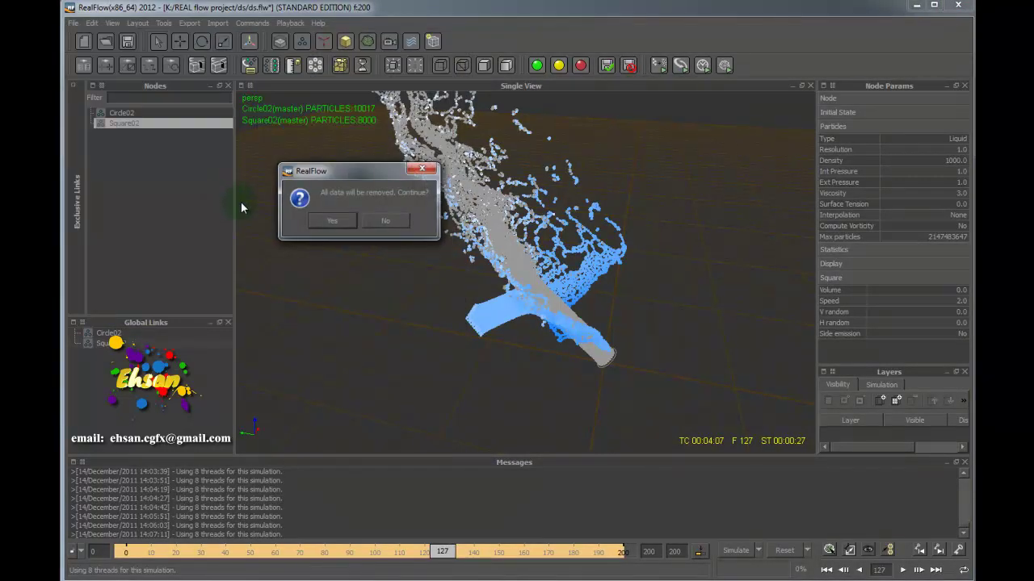
pyautogui.click(328, 223)
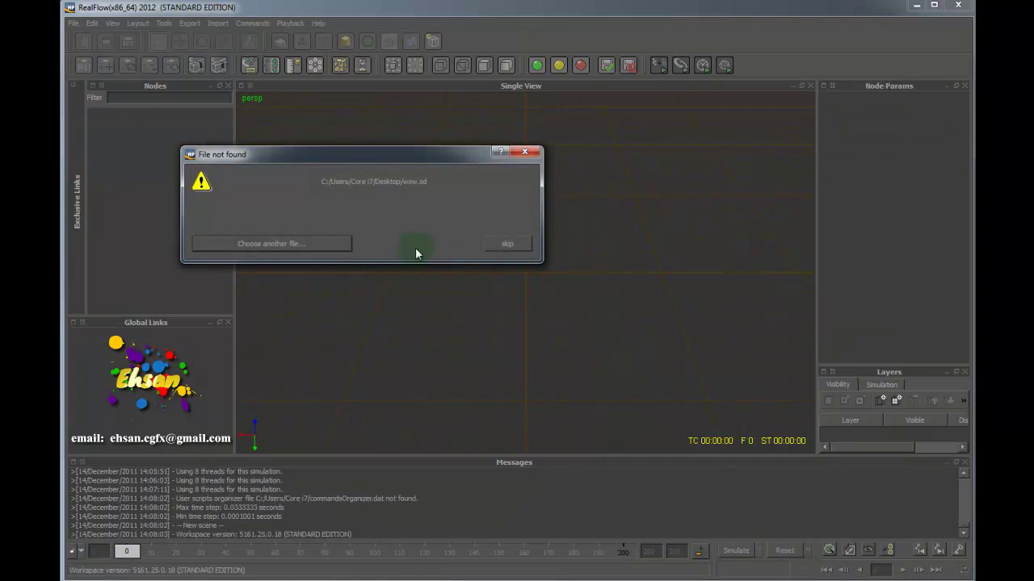
pyautogui.click(502, 242)
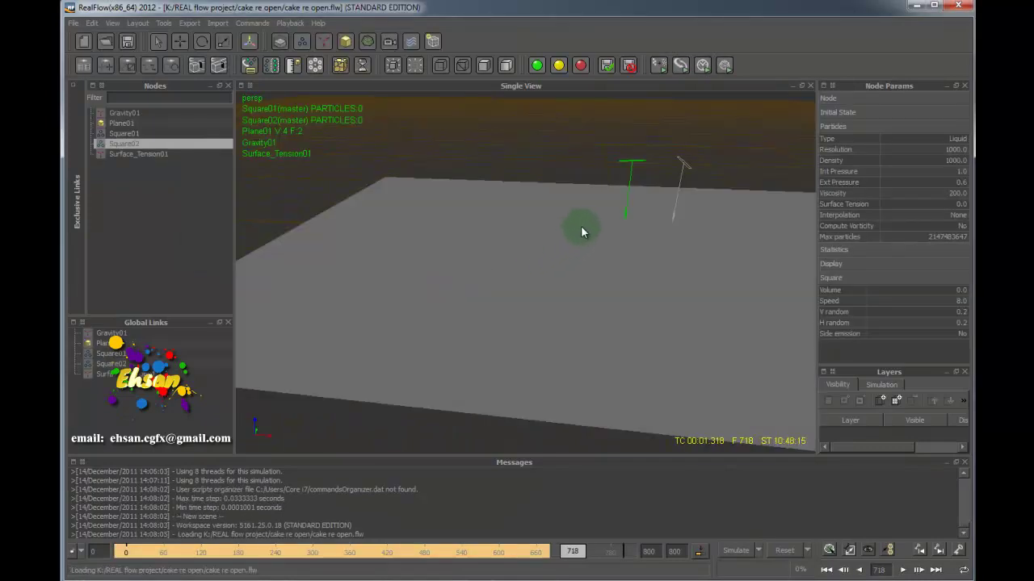
# Delete the ground plane from the scene and select the Square01 emitter.
pyautogui.keyDown('alt'); pyautogui.moveTo(468, 264); pyautogui.dragTo(552, 261); pyautogui.keyUp('alt')
pyautogui.click(585, 266)
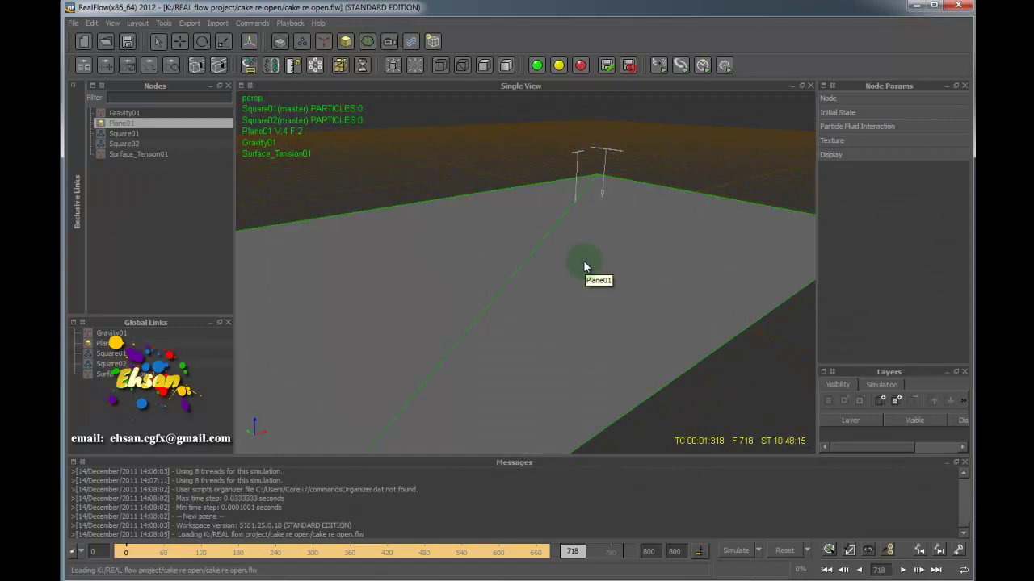
pyautogui.press('Delete')
pyautogui.click(602, 151)
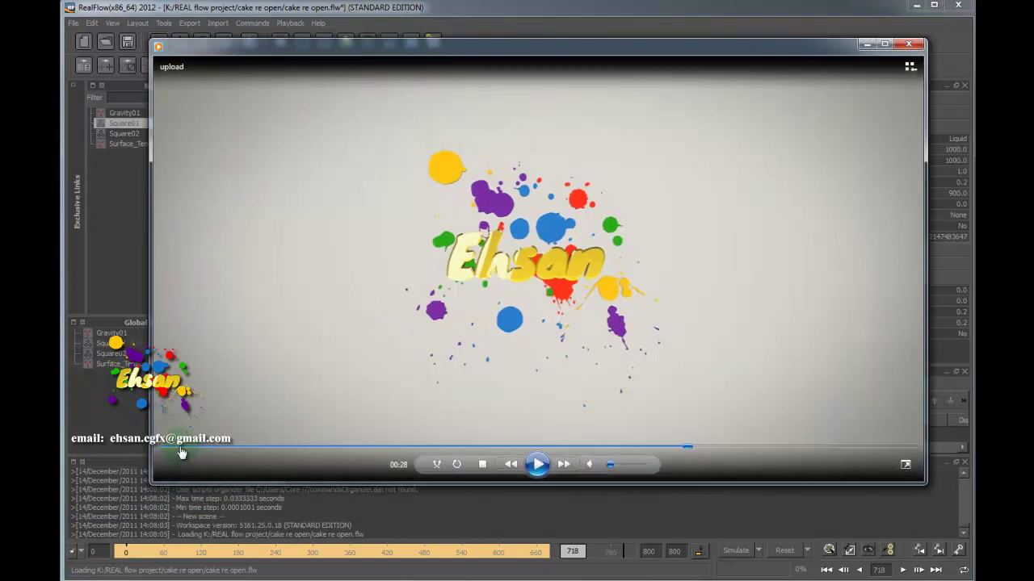
# Switch to the media player, play the "upload" video from the start to 00:20, and minimize the player.
pyautogui.click(181, 448)
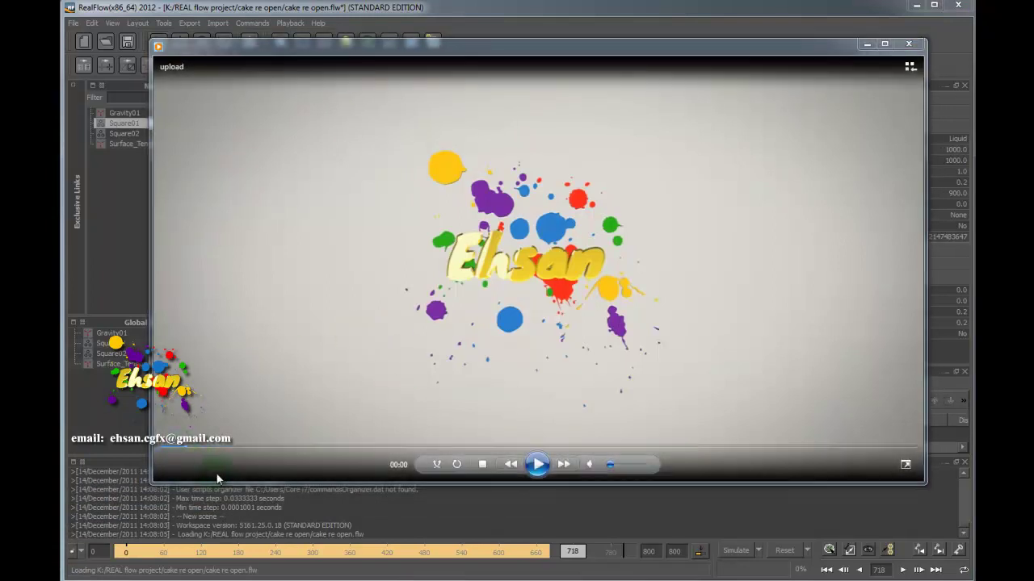
pyautogui.click(537, 465)
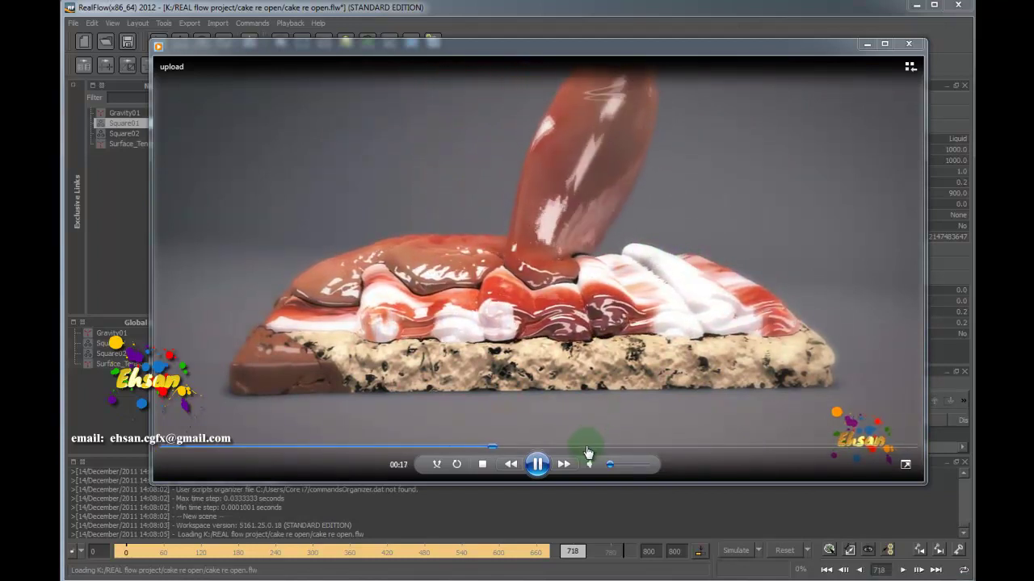
pyautogui.click(540, 465)
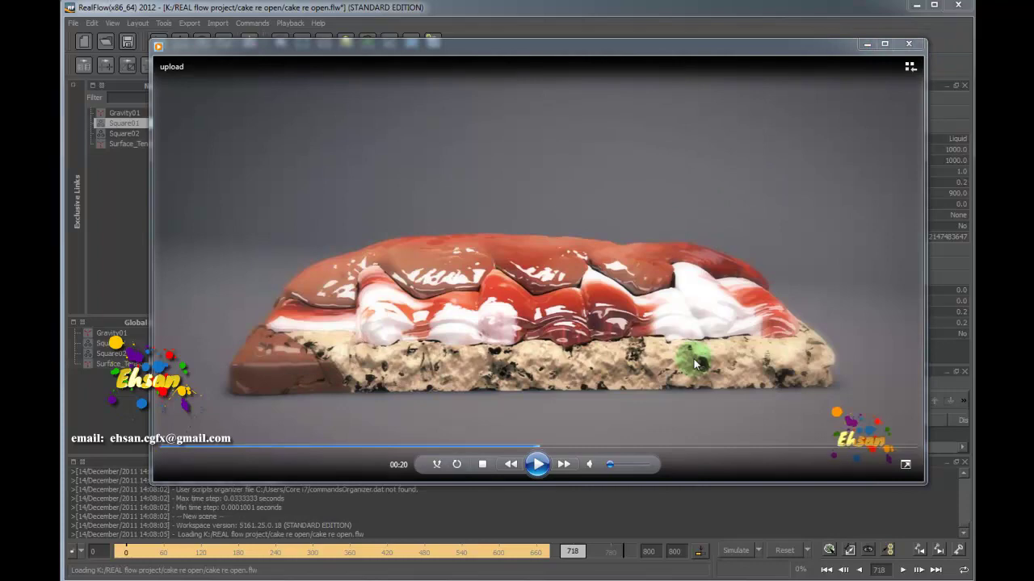
pyautogui.click(865, 44)
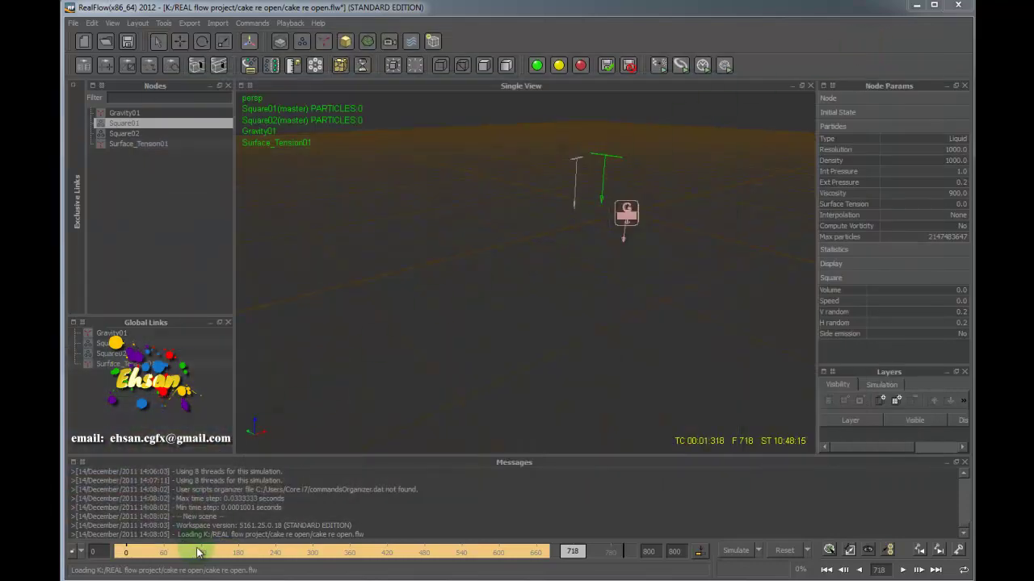
# Scrub the cake simulation to frames 169 and 577, and examine the poured particle layers.
pyautogui.moveTo(197, 552); pyautogui.dragTo(231, 553)
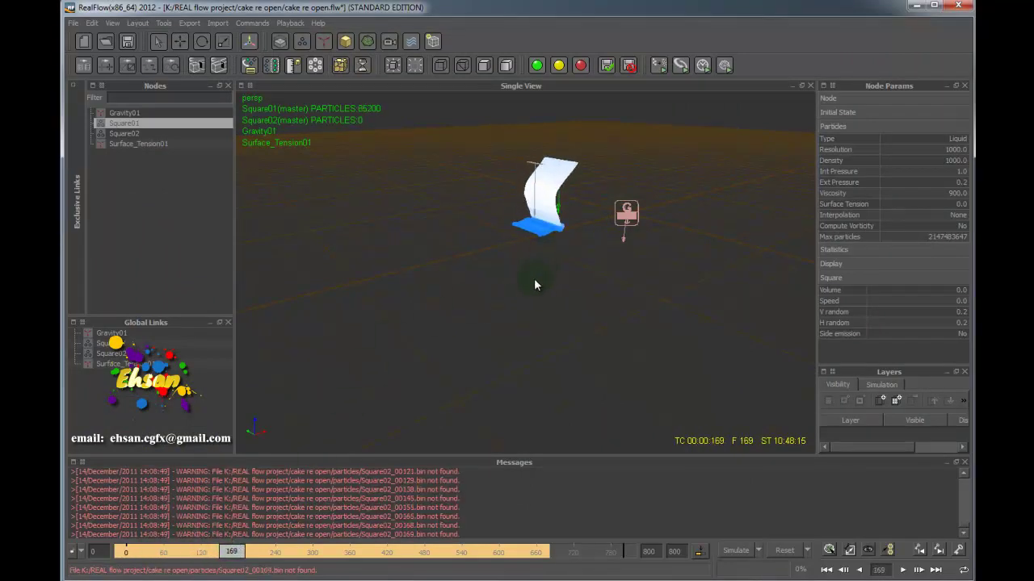
pyautogui.scroll(6, 563, 219)
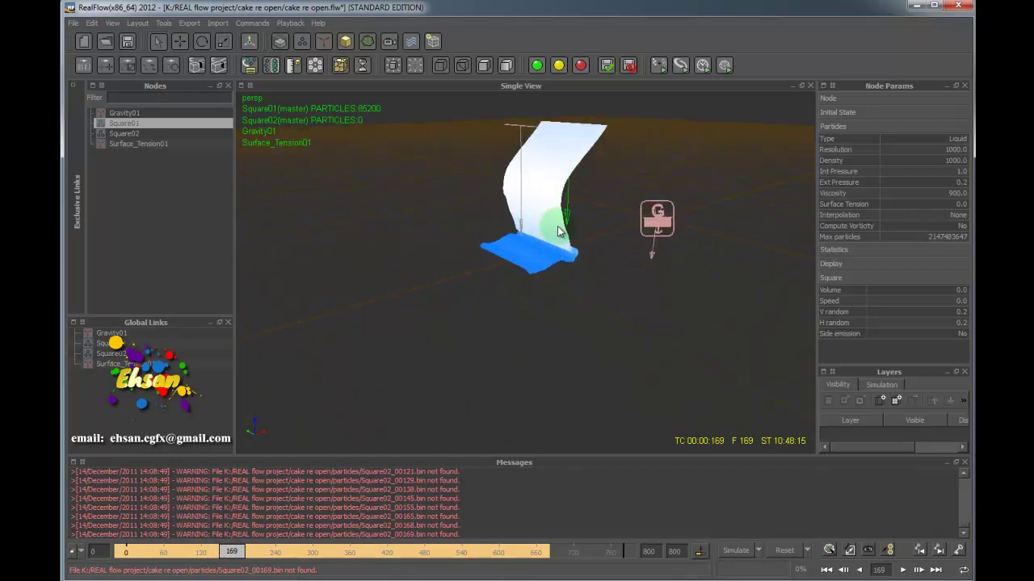
pyautogui.scroll(3, 529, 333)
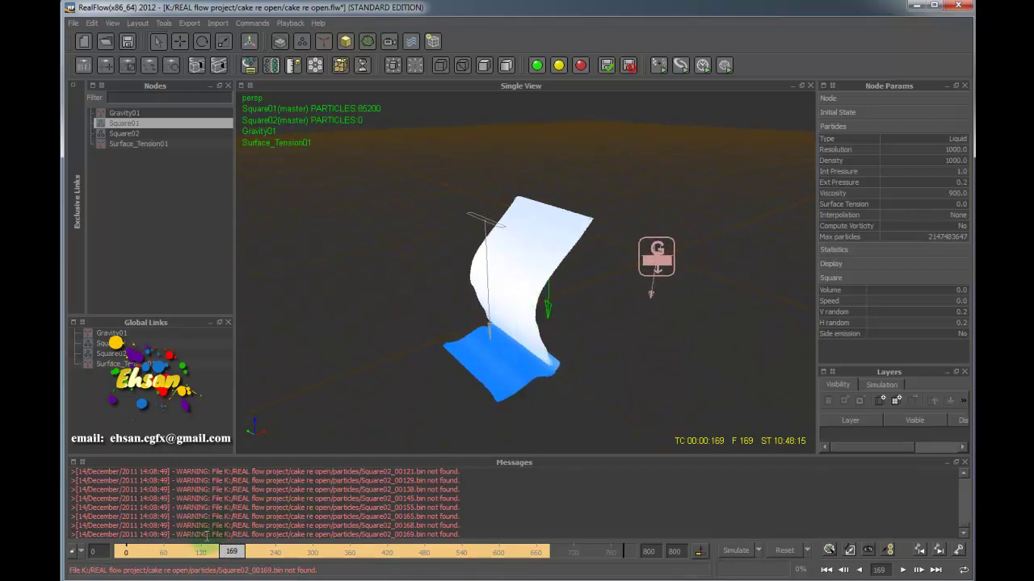
pyautogui.moveTo(231, 553); pyautogui.dragTo(407, 547)
pyautogui.moveTo(429, 545); pyautogui.dragTo(486, 540)
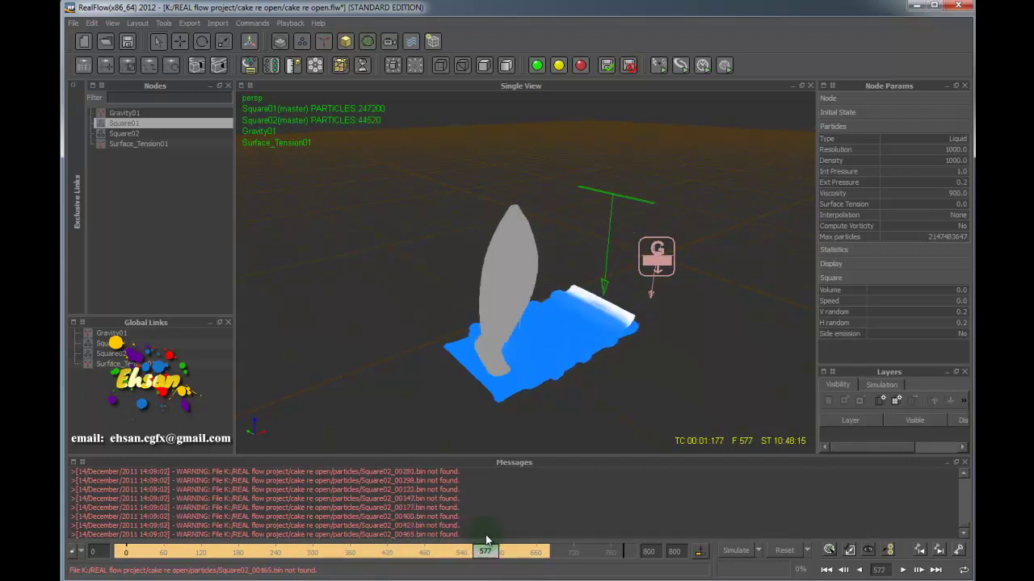
# Scrub to frame 671 and inspect the Square02 and Square01 particles up close from several angles.
pyautogui.click(518, 238)
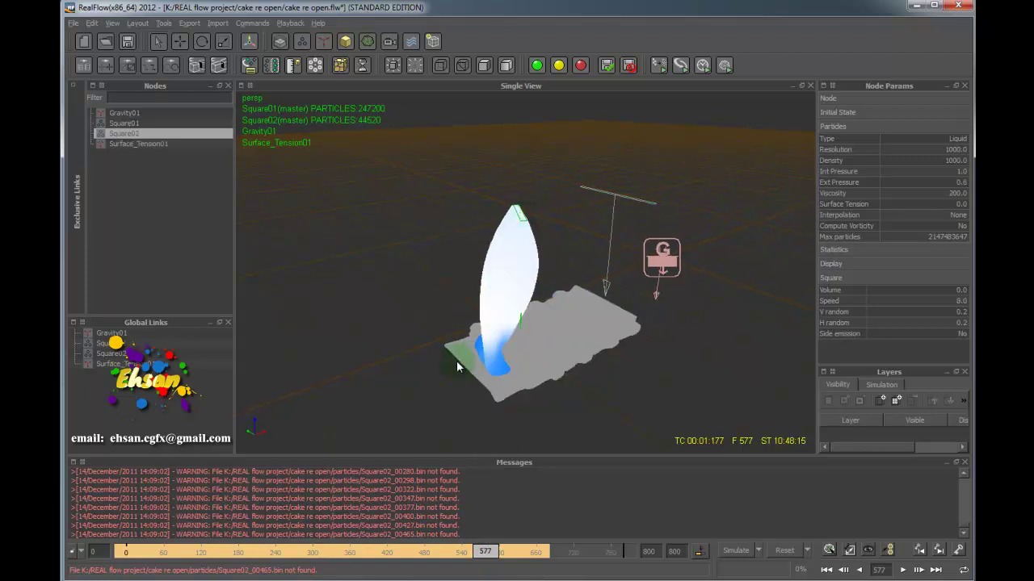
pyautogui.keyDown('alt'); pyautogui.moveTo(456, 360); pyautogui.dragTo(411, 341); pyautogui.keyUp('alt')
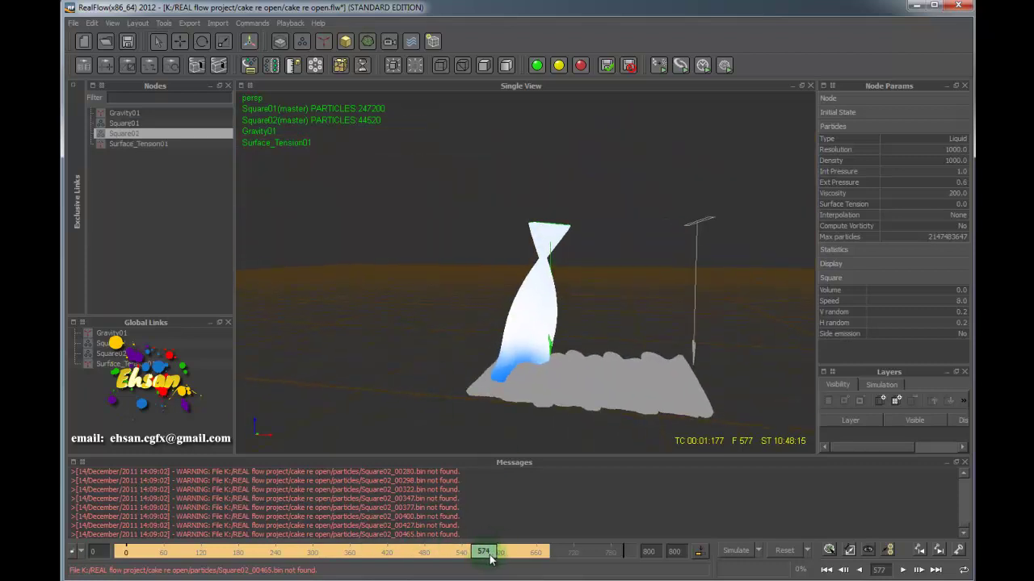
pyautogui.moveTo(485, 554); pyautogui.dragTo(547, 561)
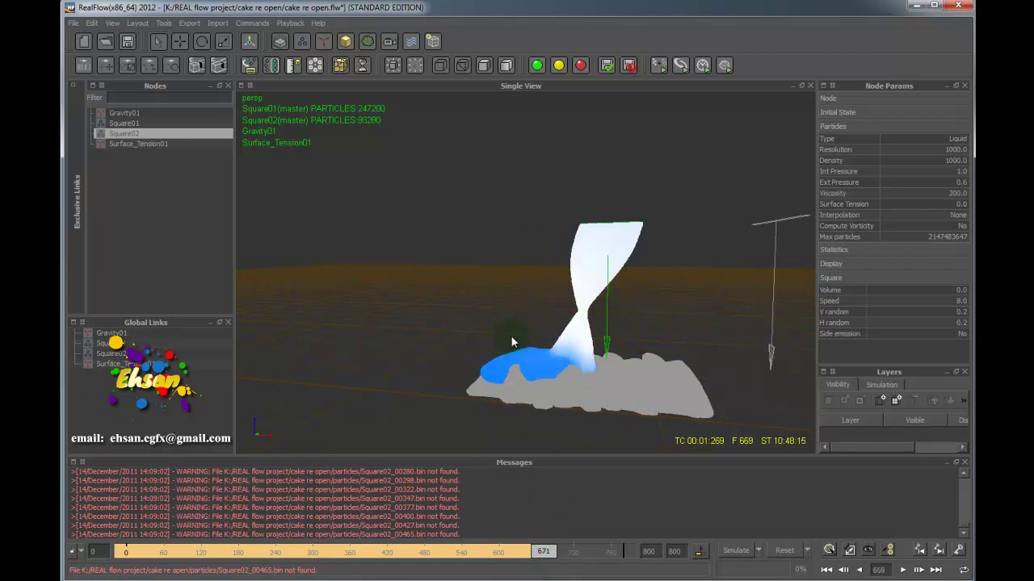
pyautogui.keyDown('alt'); pyautogui.moveTo(513, 347); pyautogui.dragTo(581, 360); pyautogui.keyUp('alt')
pyautogui.moveTo(581, 360)
pyautogui.keyDown('alt'); pyautogui.mouseDown(button='right')
pyautogui.moveTo(568, 351)
pyautogui.moveTo(577, 393)
pyautogui.moveTo(561, 293)
pyautogui.moveTo(590, 353)
pyautogui.moveTo(578, 348)
pyautogui.mouseUp(button='right'); pyautogui.keyUp('alt')
pyautogui.click(589, 353)
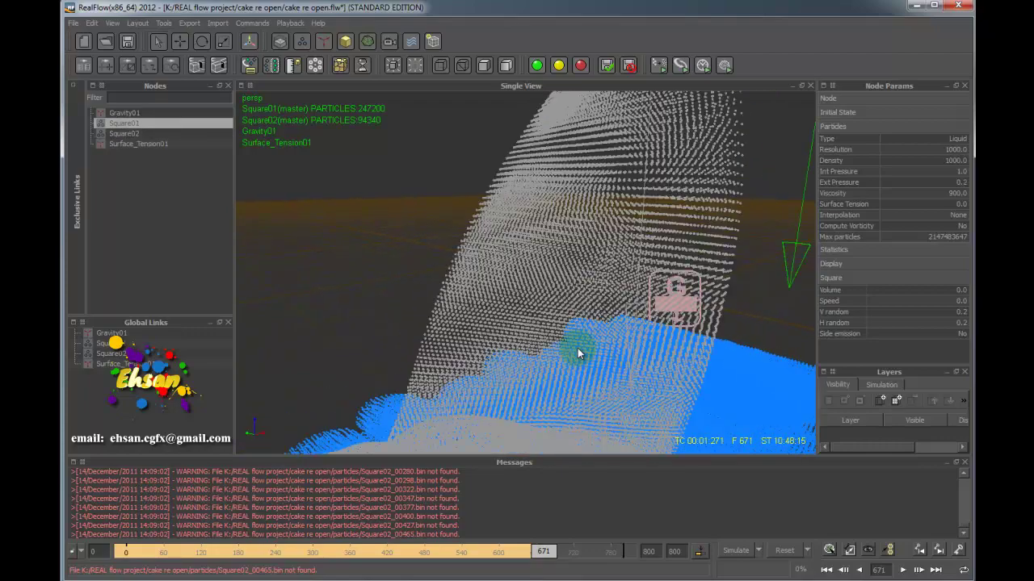
pyautogui.keyDown('alt'); pyautogui.moveTo(587, 390); pyautogui.dragTo(585, 326, button='right'); pyautogui.keyUp('alt')
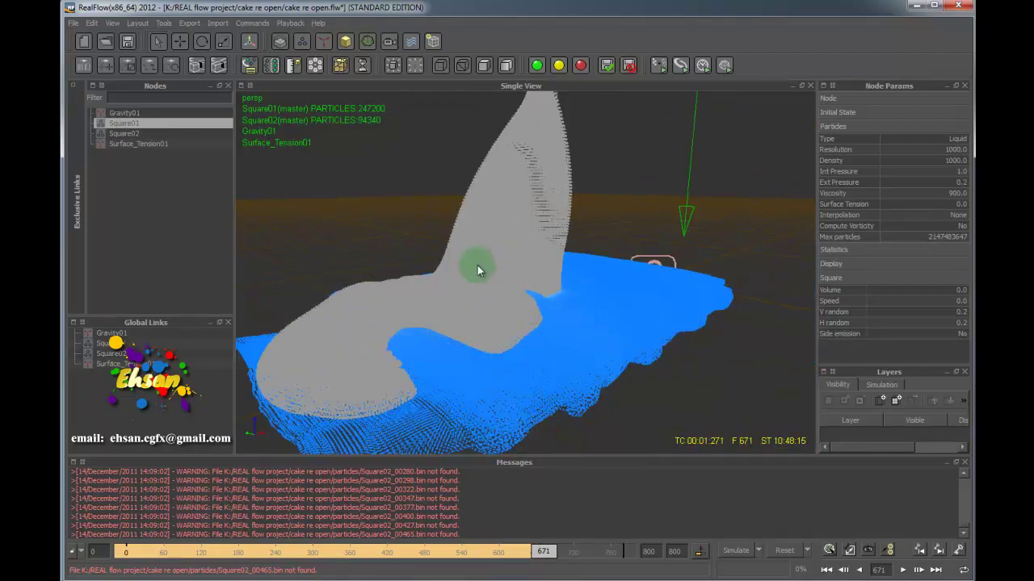
# Add a standard particle mesh to the scene and insert the square emitters into it.
pyautogui.click(367, 42)
pyautogui.click(395, 75)
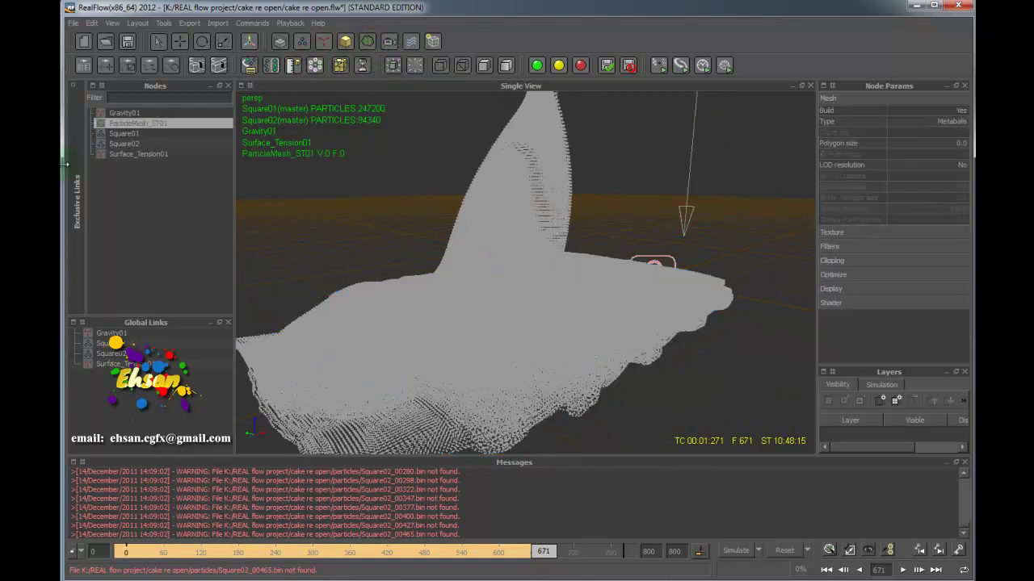
pyautogui.rightClick(111, 122)
pyautogui.click(155, 134)
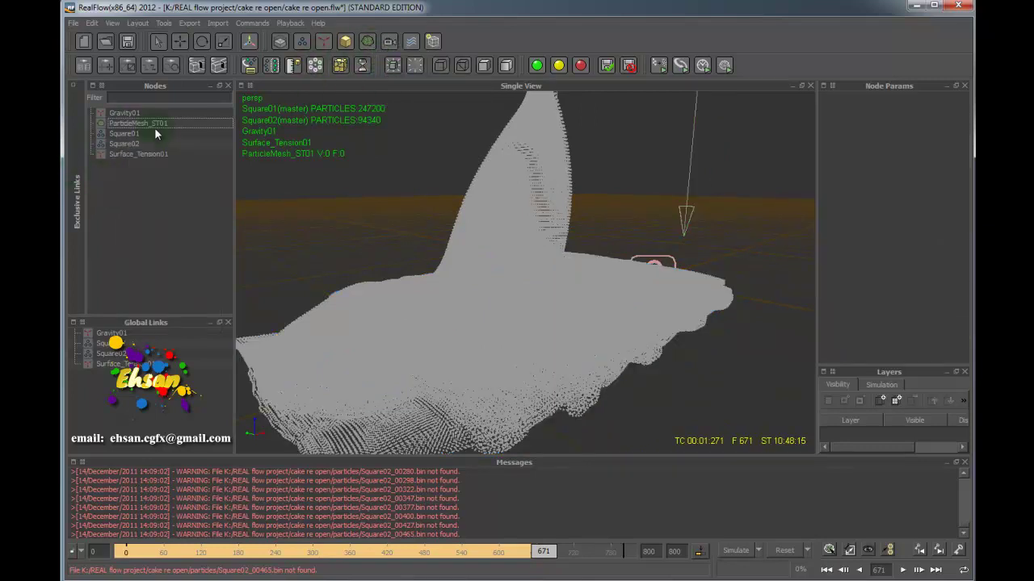
pyautogui.click(157, 124)
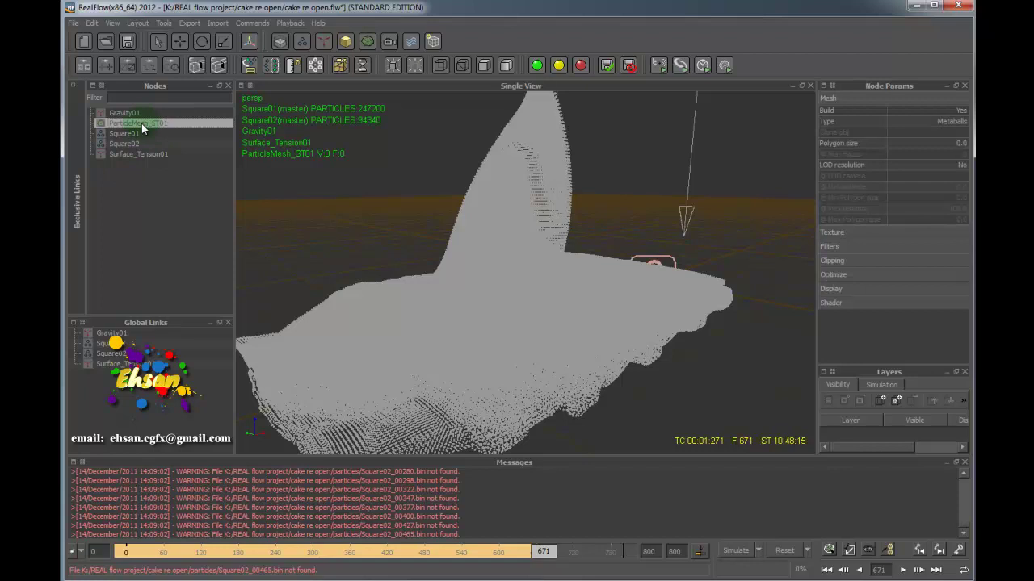
pyautogui.rightClick(141, 123)
pyautogui.click(200, 215)
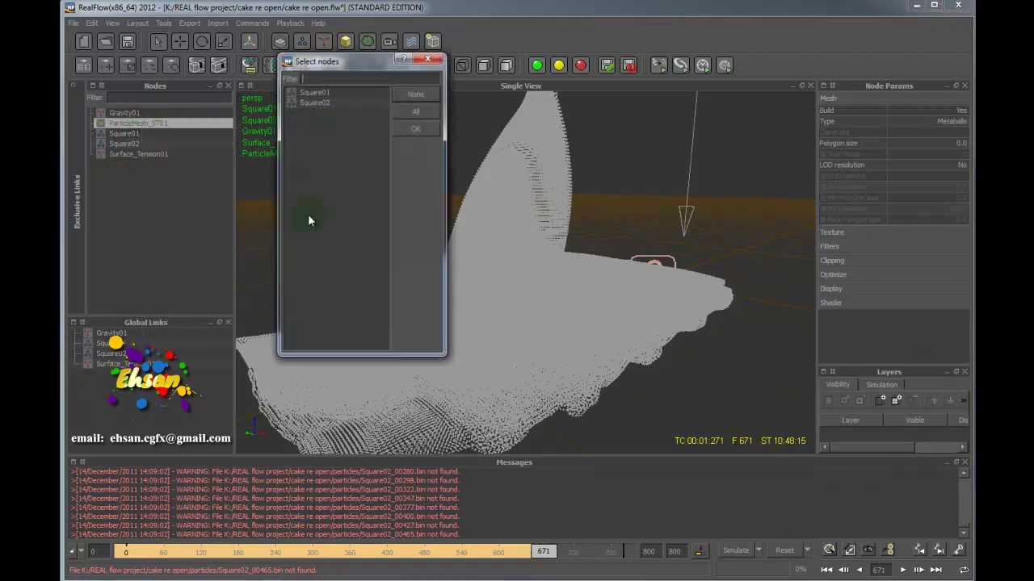
pyautogui.click(410, 128)
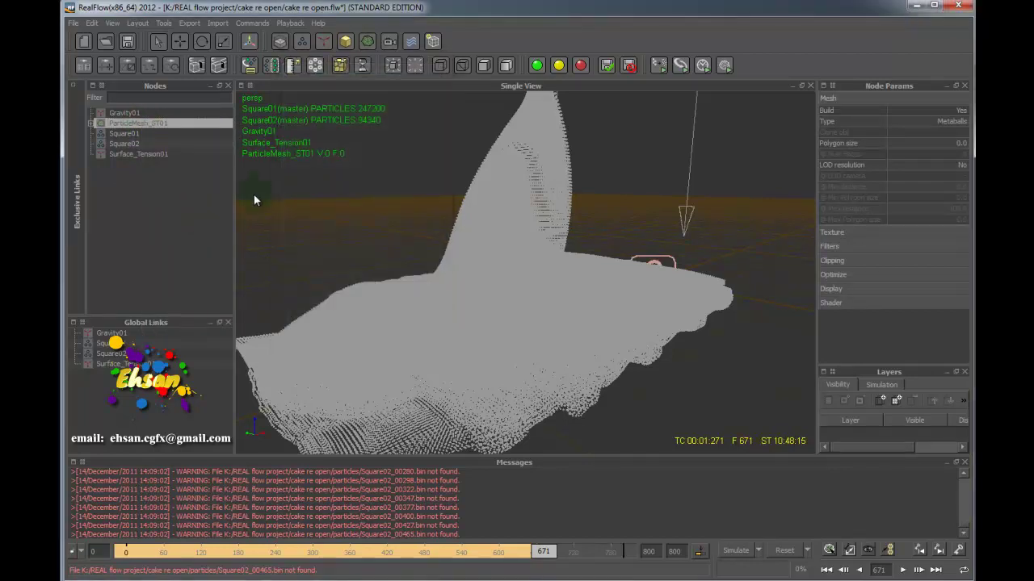
# Build the particle mesh for the current frame, 671.
pyautogui.rightClick(144, 127)
pyautogui.click(186, 202)
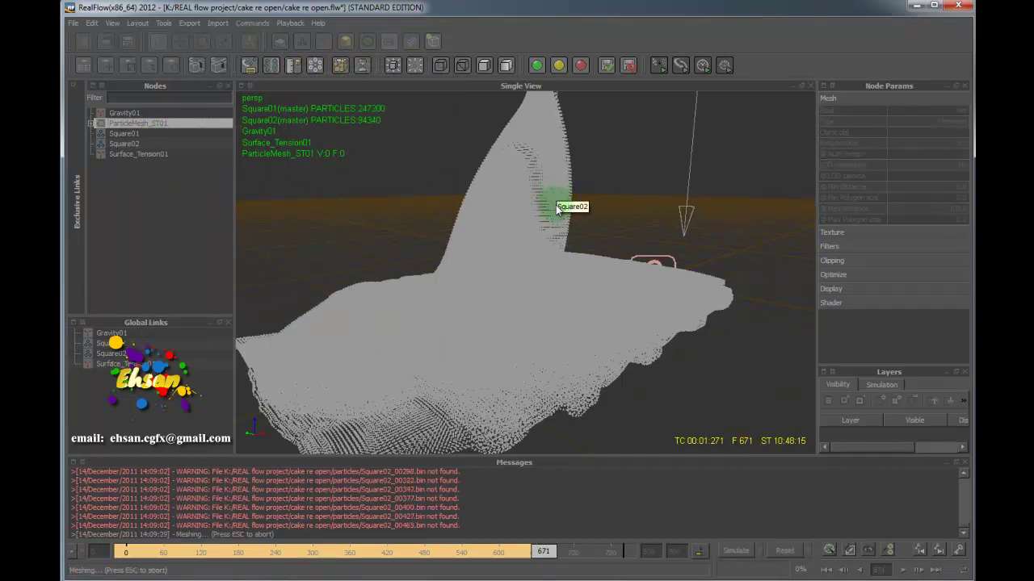
pyautogui.click(412, 231)
pyautogui.click(589, 363)
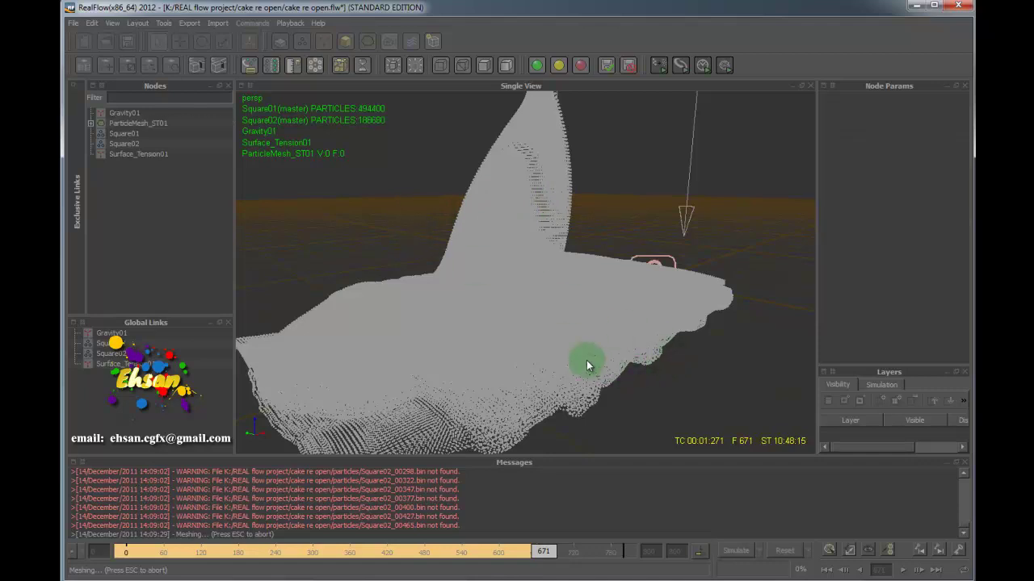
# Display the finished particle mesh with smooth shading and examine its folds and poured stream from several angles.
pyautogui.click(554, 323)
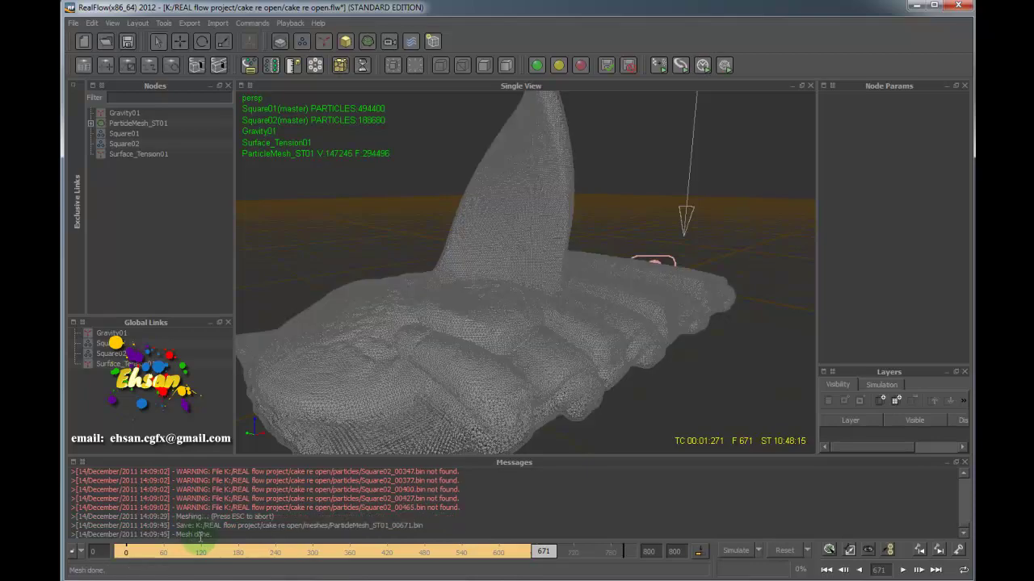
pyautogui.click(527, 255)
pyautogui.click(647, 218)
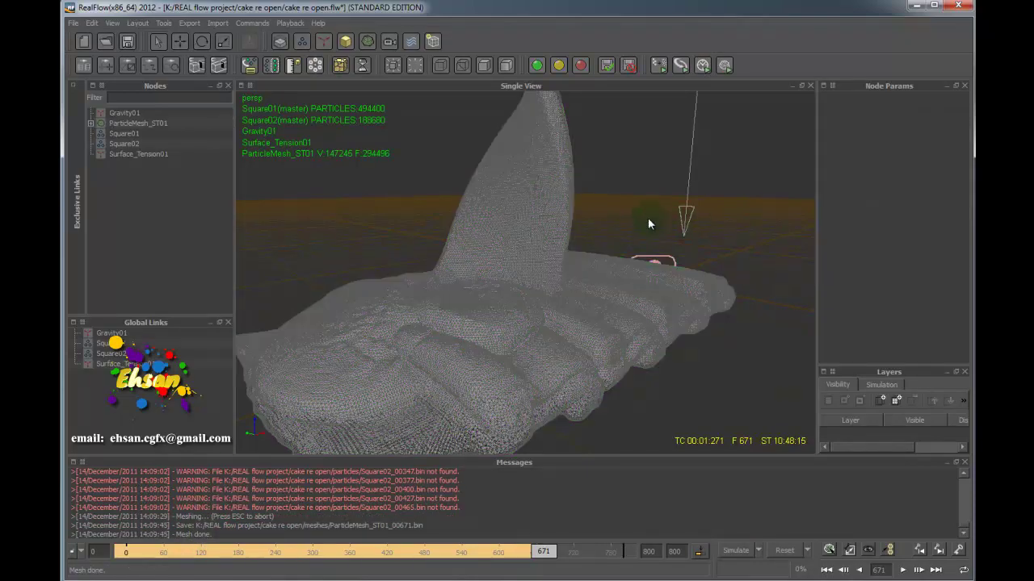
pyautogui.press('5')
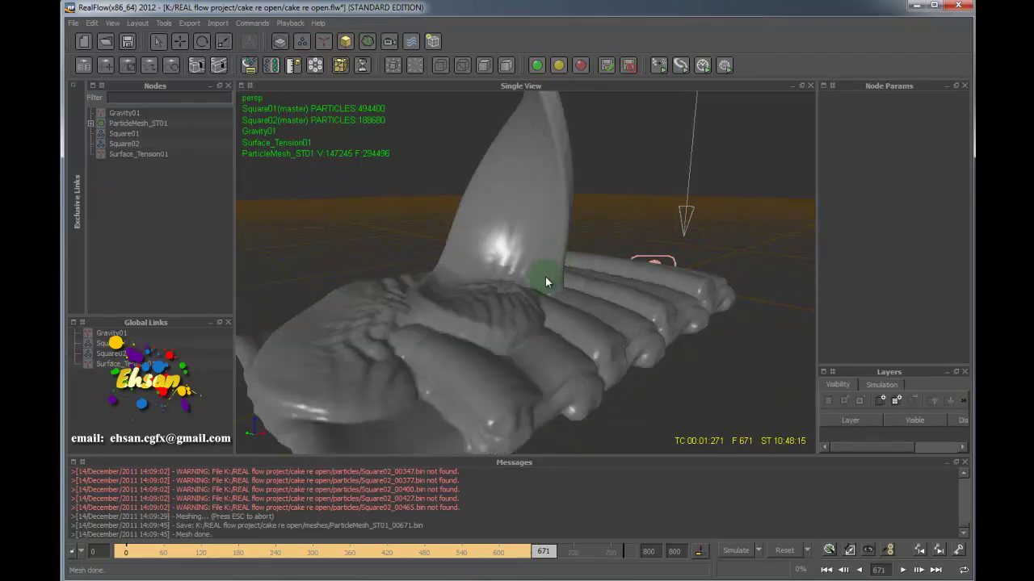
pyautogui.keyDown('alt'); pyautogui.moveTo(624, 294); pyautogui.dragTo(250, 554); pyautogui.keyUp('alt')
pyautogui.scroll(-3, 548, 260)
pyautogui.scroll(2, 554, 319)
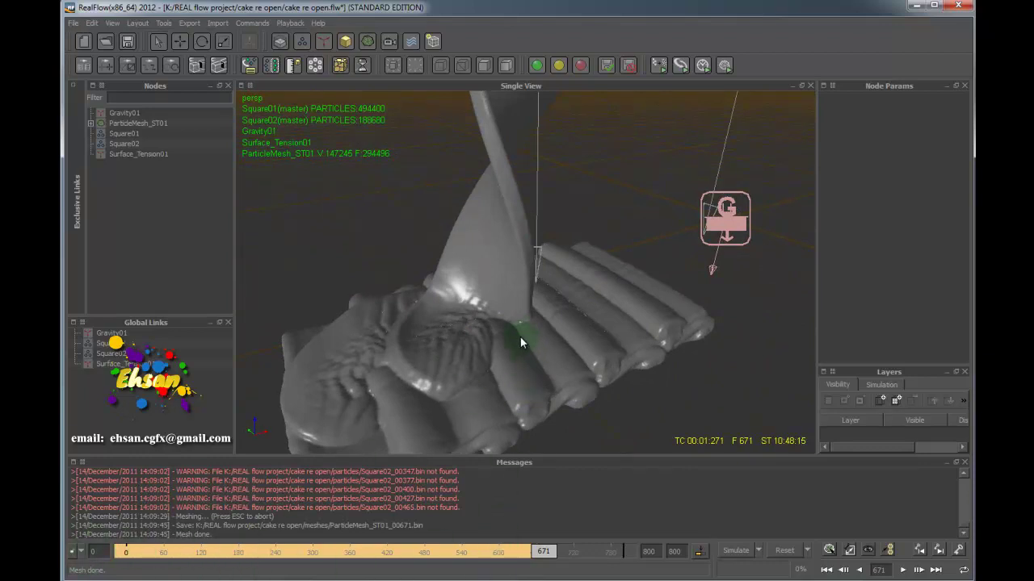
pyautogui.moveTo(532, 325)
pyautogui.keyDown('alt'); pyautogui.mouseDown()
pyautogui.moveTo(509, 339)
pyautogui.moveTo(525, 331)
pyautogui.mouseUp(); pyautogui.keyUp('alt')
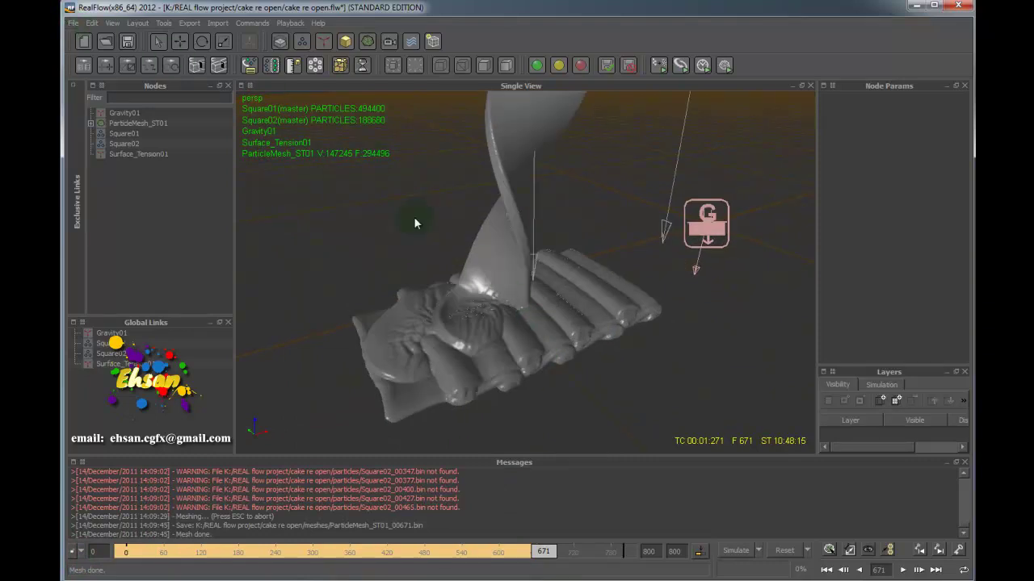
pyautogui.click(575, 322)
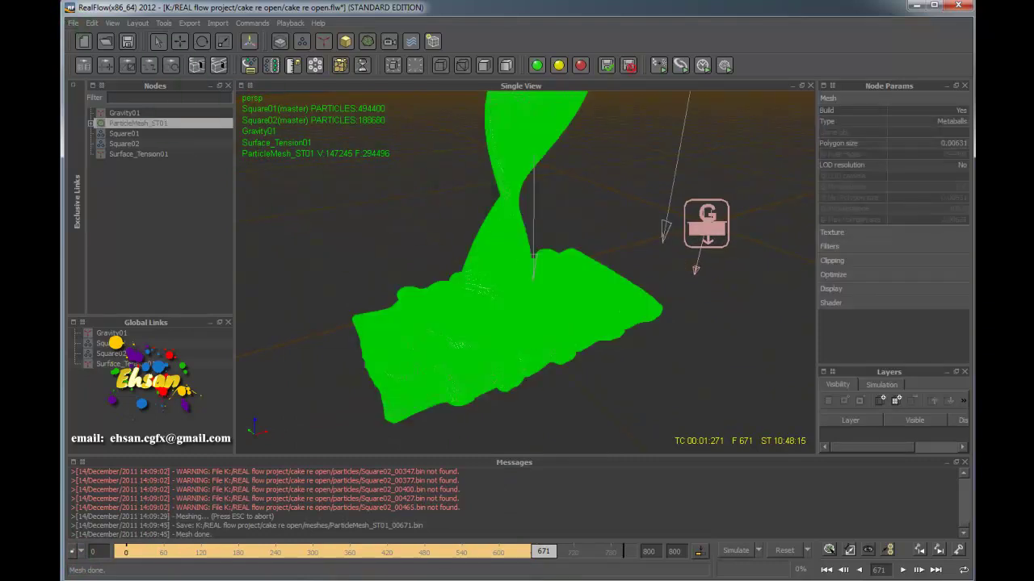
pyautogui.click(73, 22)
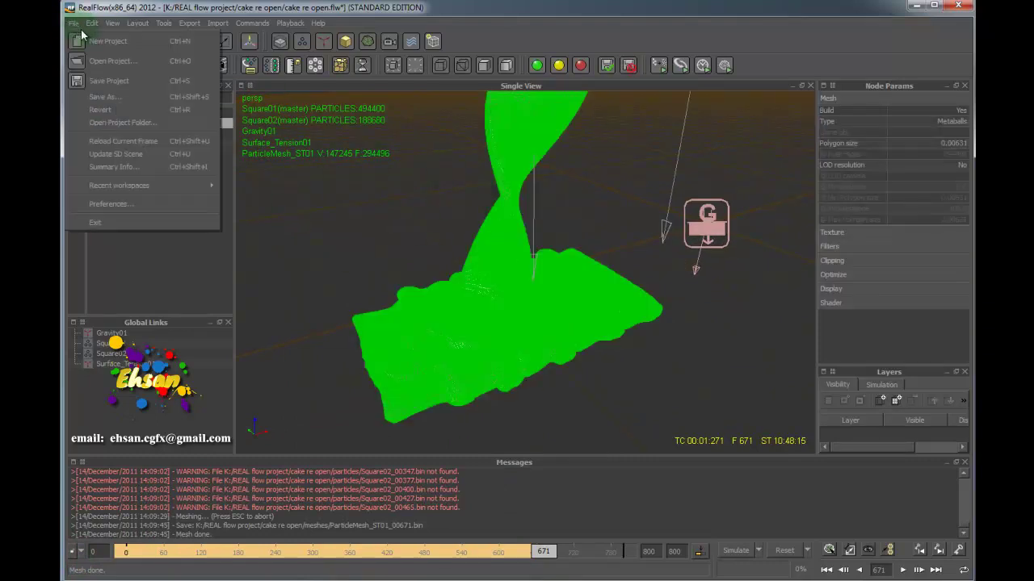
pyautogui.click(139, 43)
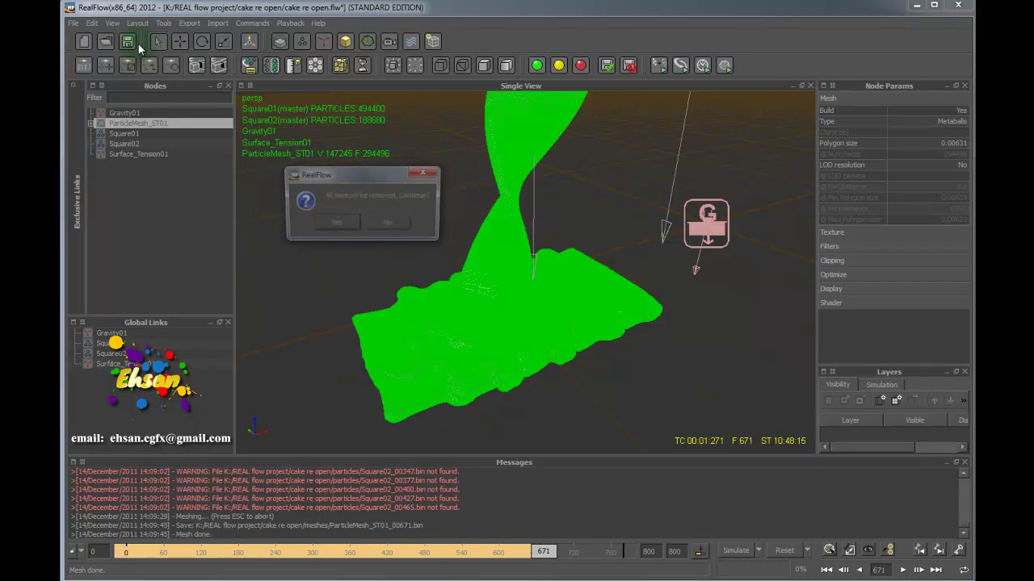
pyautogui.click(390, 227)
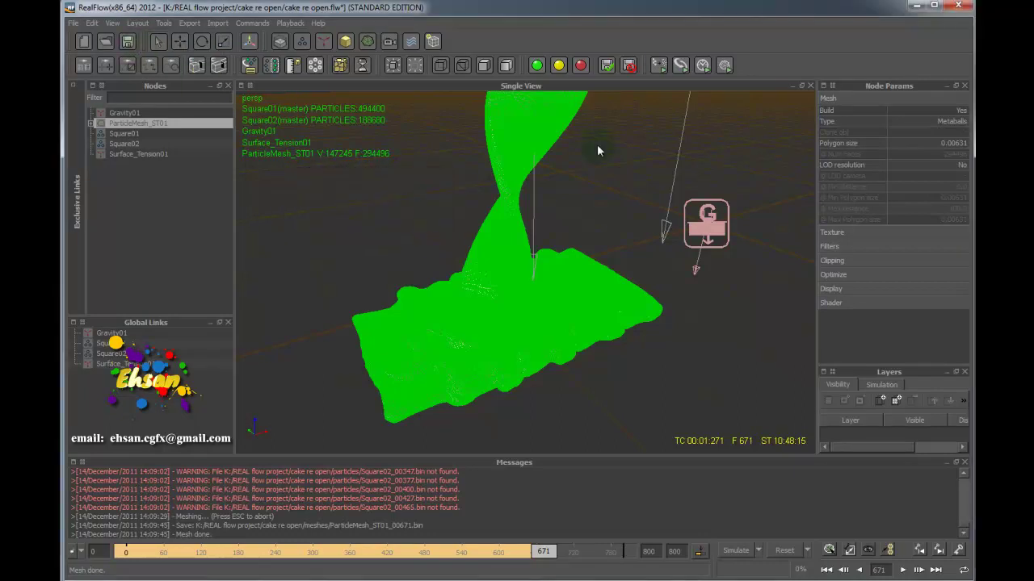
pyautogui.click(73, 23)
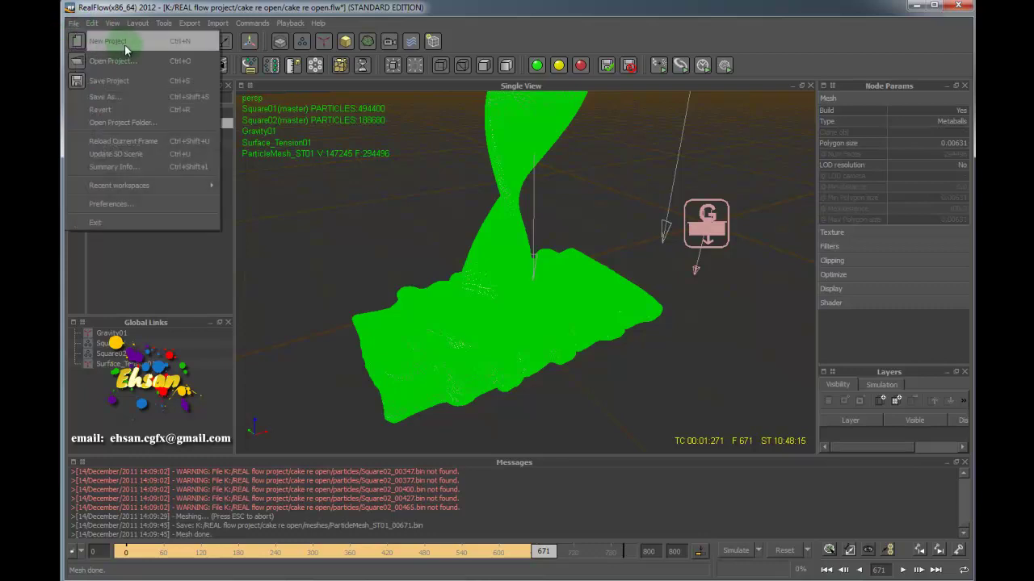
pyautogui.click(503, 172)
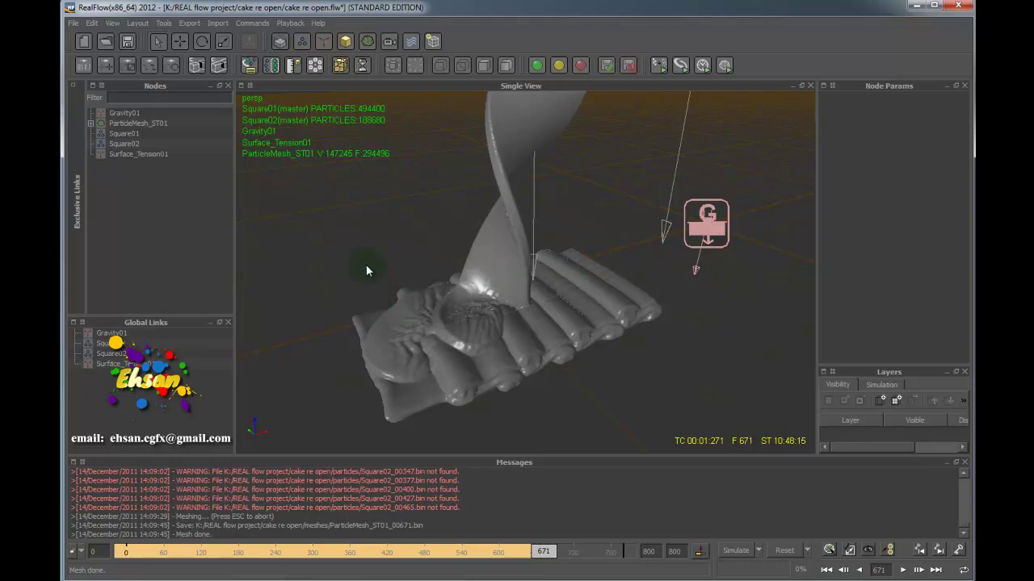
pyautogui.moveTo(366, 271); pyautogui.dragTo(355, 234)
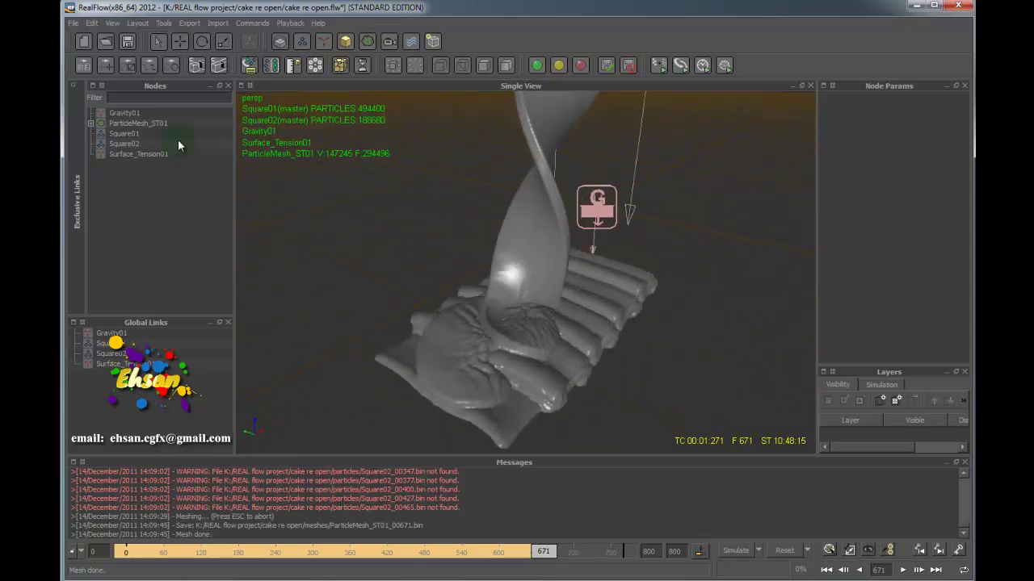
# Discard the current scene and create a new project named techtunes in K:/REAL flow project.
pyautogui.click(74, 23)
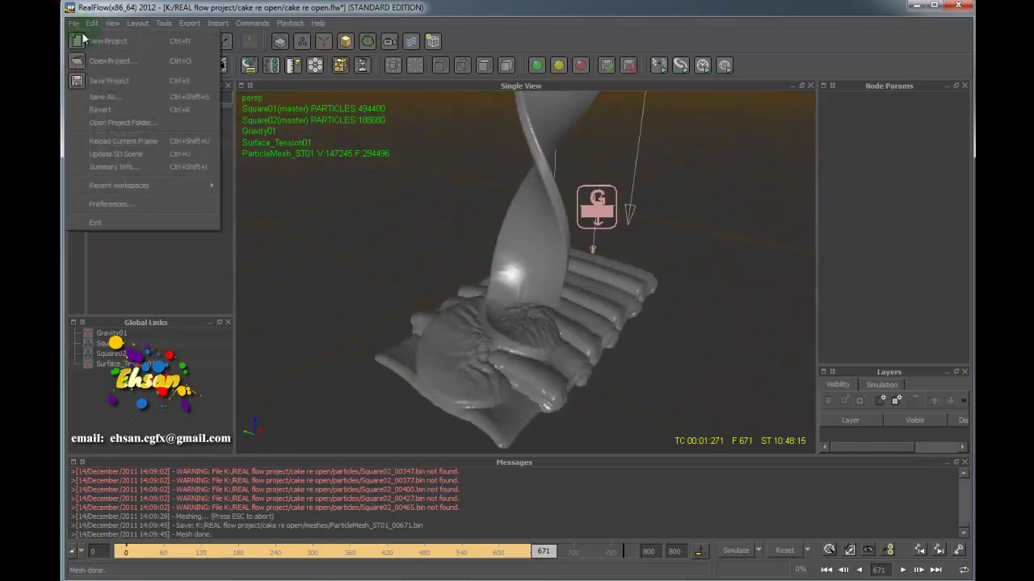
pyautogui.click(129, 41)
pyautogui.click(331, 220)
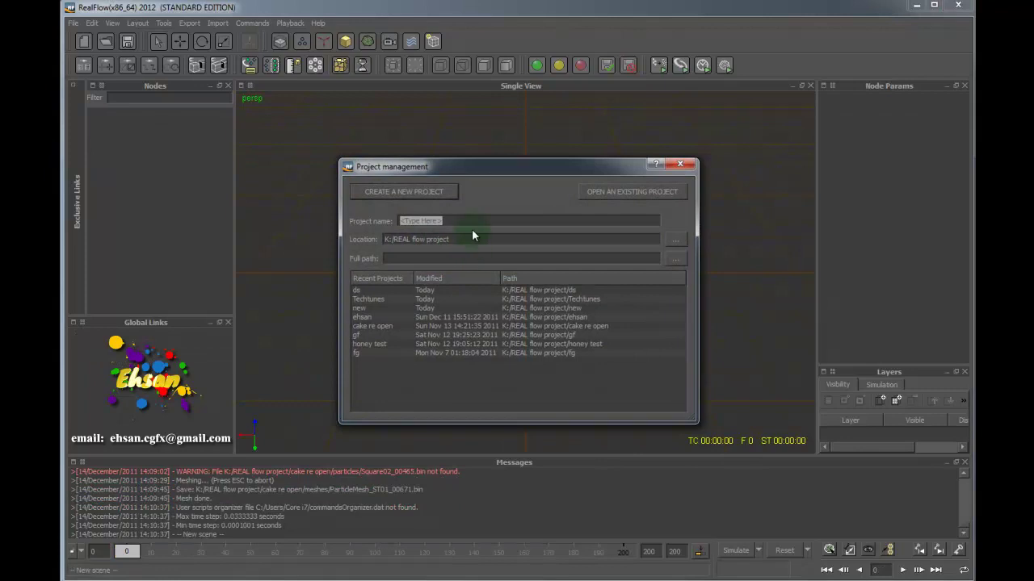
pyautogui.write('techtunes')
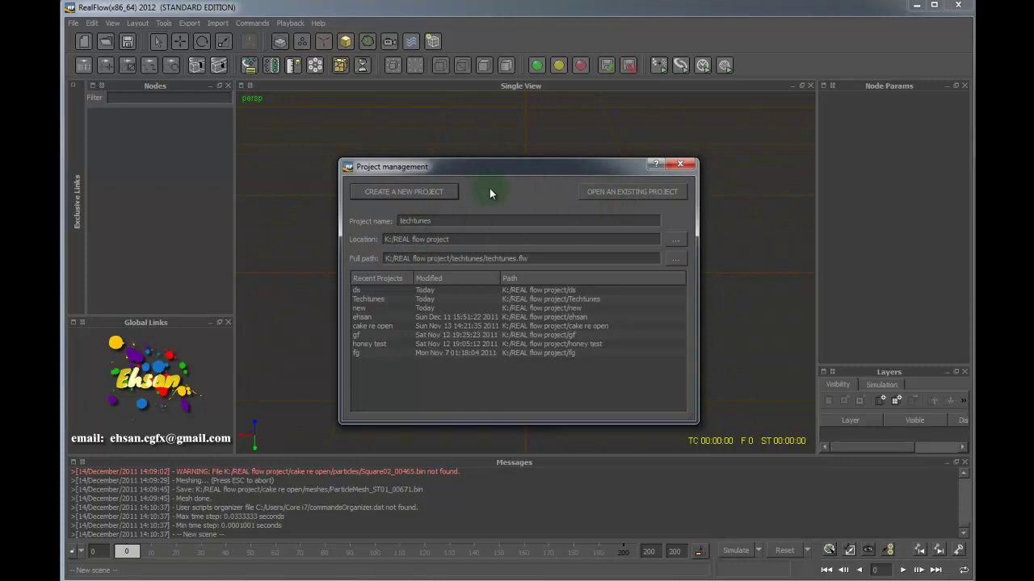
pyautogui.click(429, 193)
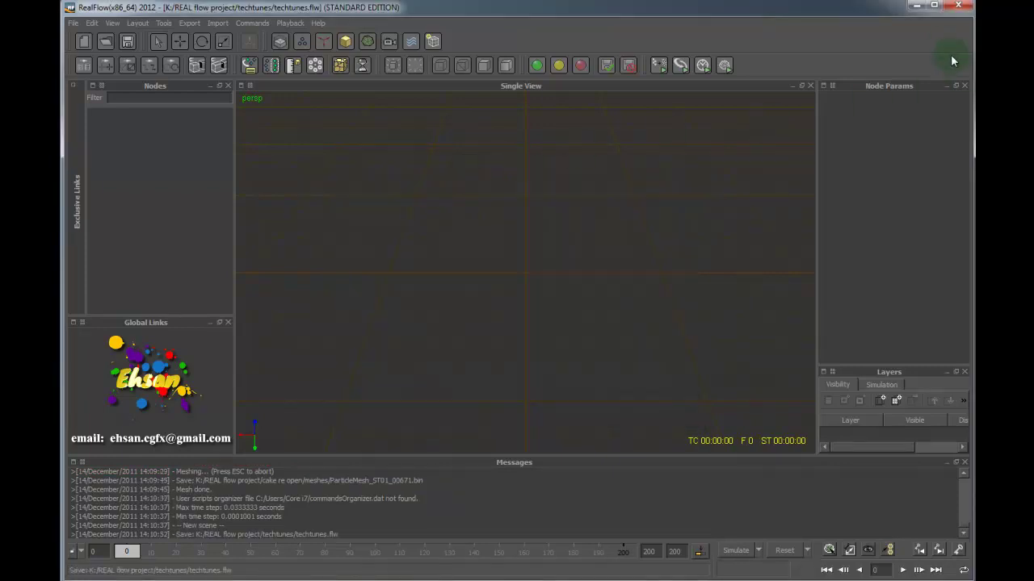
# Switch to 3ds Max Design 2012 and create a flat box about 16.5 long, 13.5 wide and 2.7 high at the origin.
pyautogui.click(918, 7)
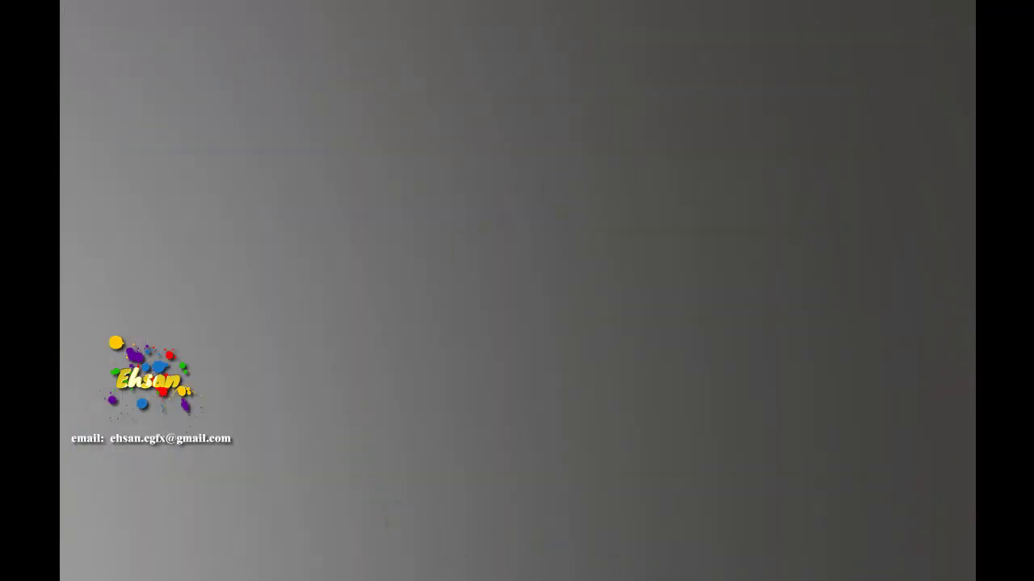
pyautogui.click(727, 575)
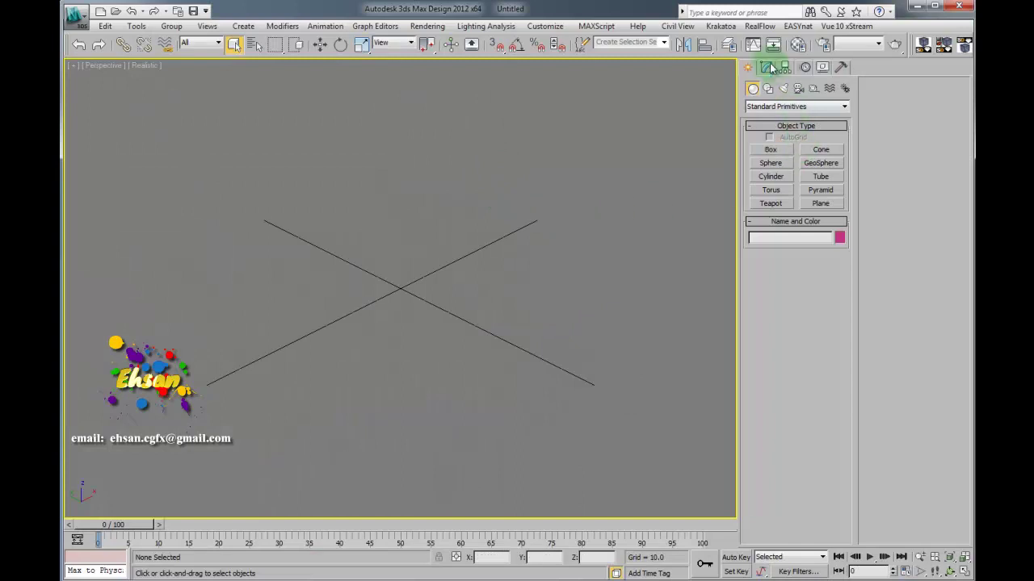
pyautogui.click(770, 150)
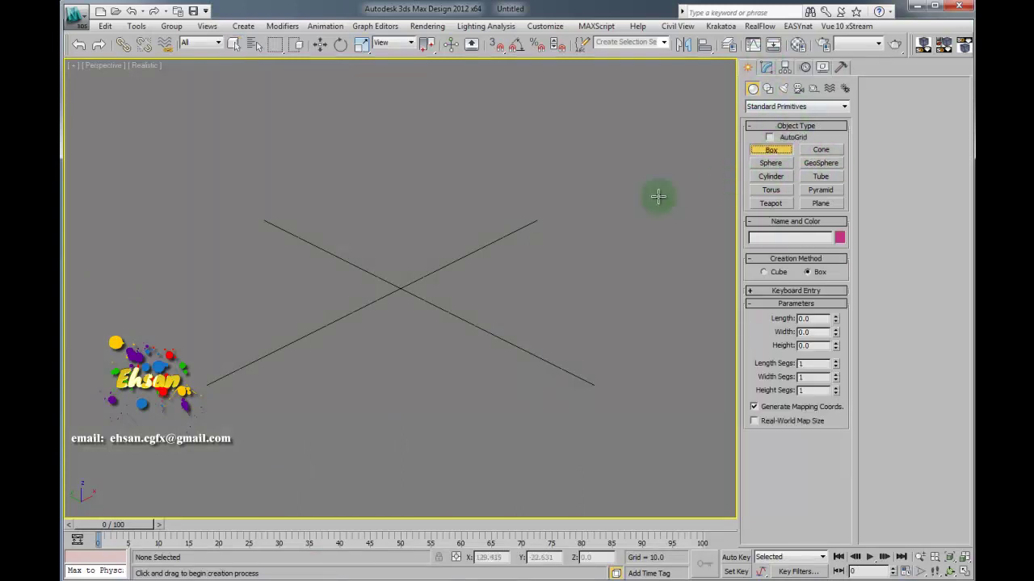
pyautogui.moveTo(396, 275); pyautogui.dragTo(407, 299)
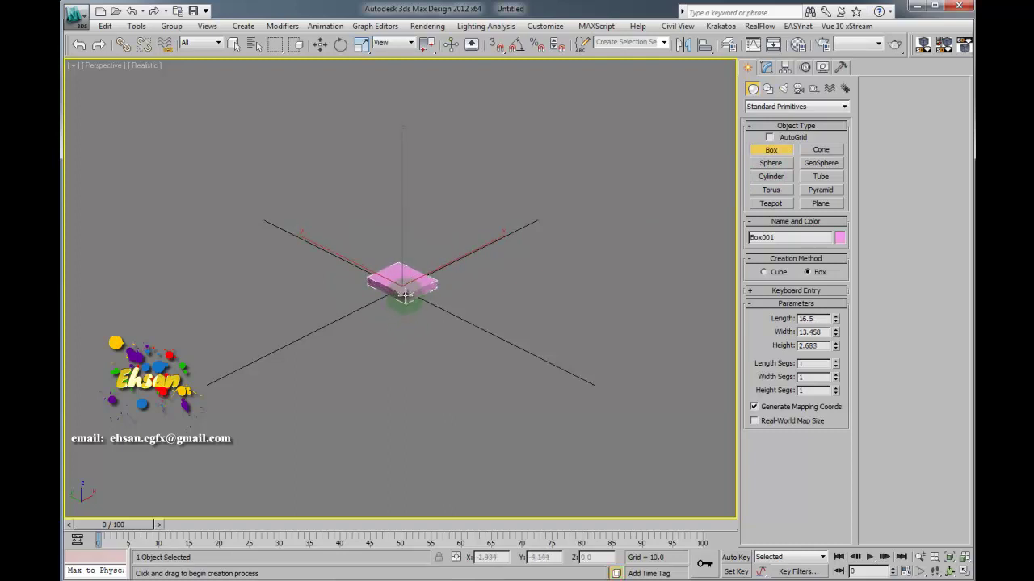
pyautogui.scroll(6, 405, 293)
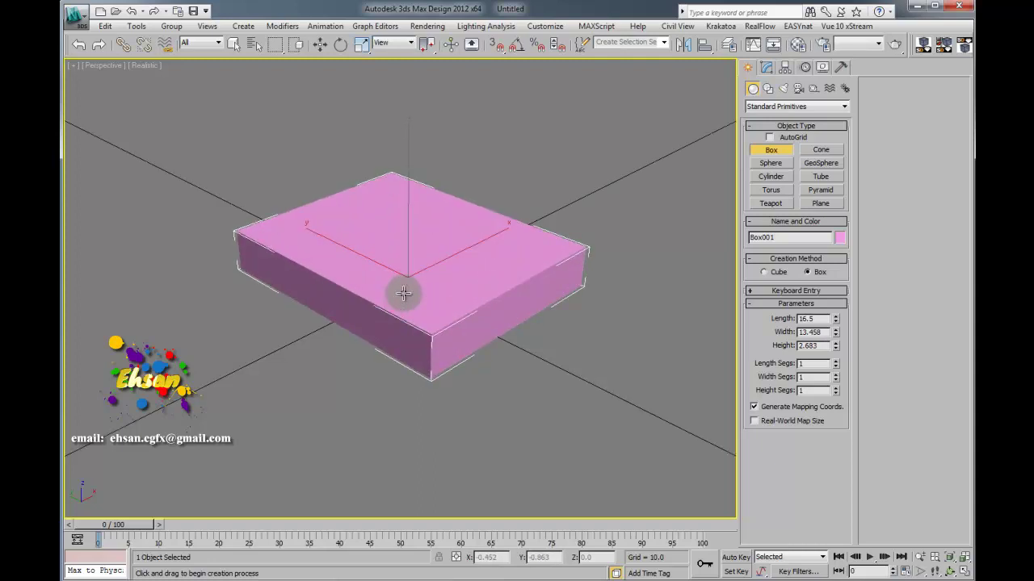
pyautogui.rightClick(419, 258)
# Show edged faces in the perspective view and convert the box to an Editable Poly.
pyautogui.press('F4')
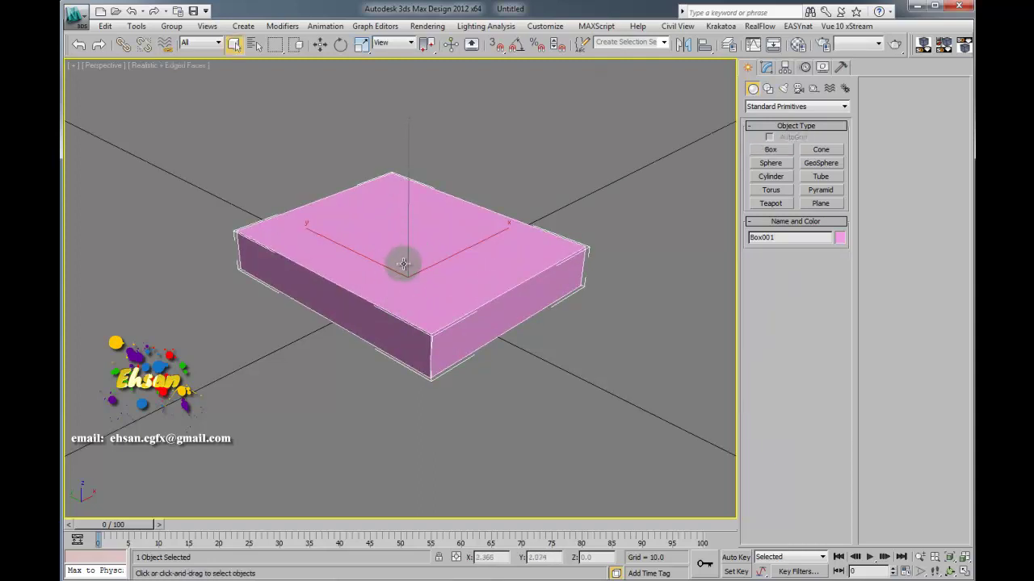
pyautogui.keyDown('alt'); pyautogui.moveTo(512, 270); pyautogui.dragTo(493, 254, button='middle'); pyautogui.keyUp('alt')
pyautogui.rightClick(453, 236)
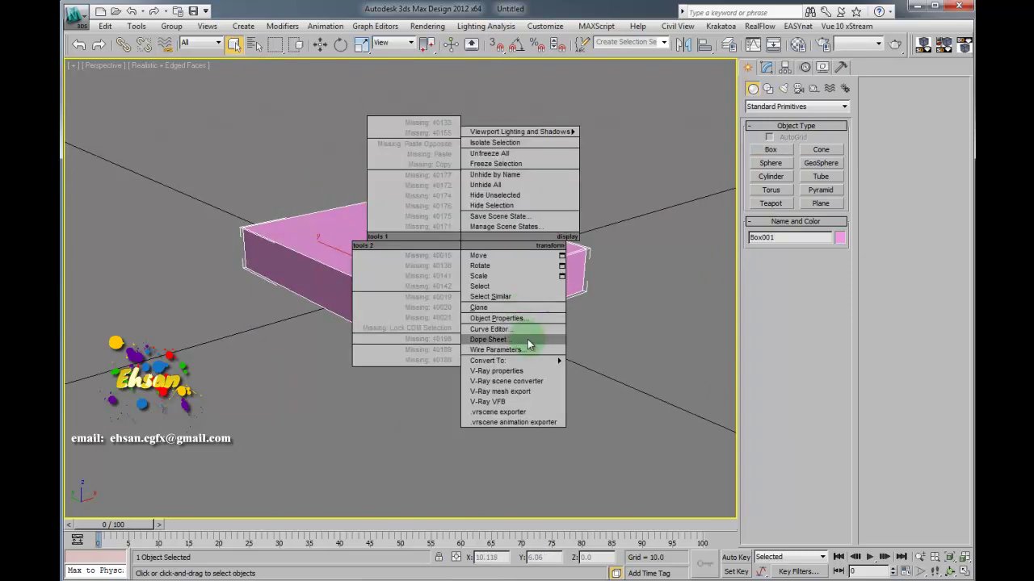
pyautogui.moveTo(538, 363)
pyautogui.click(612, 367)
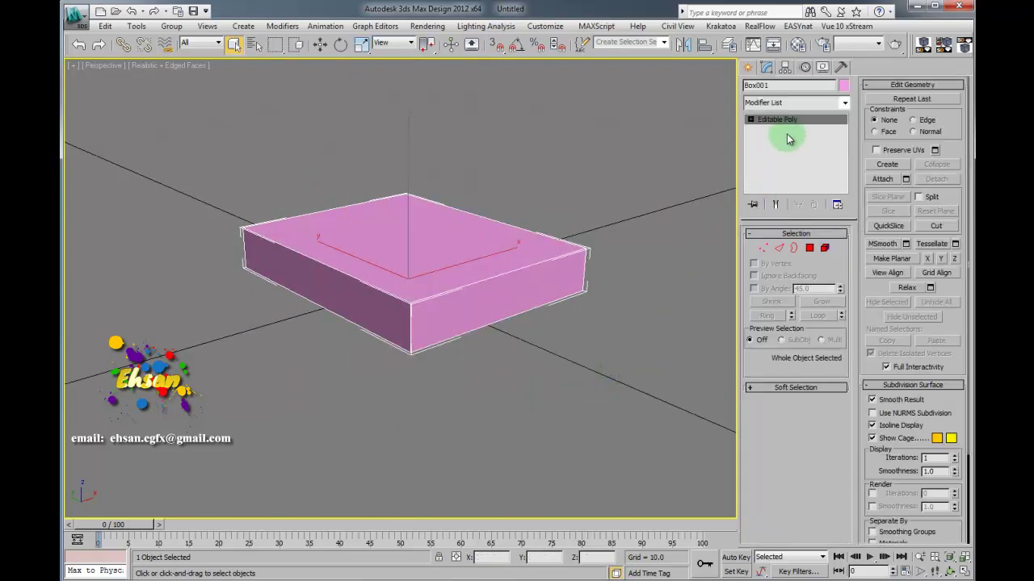
# Select only the four edges around the box's top face in edge sub-object mode.
pyautogui.click(779, 248)
pyautogui.keyDown('alt'); pyautogui.moveTo(492, 266); pyautogui.dragTo(379, 234, button='middle'); pyautogui.keyUp('alt')
pyautogui.moveTo(126, 160); pyautogui.dragTo(537, 246)
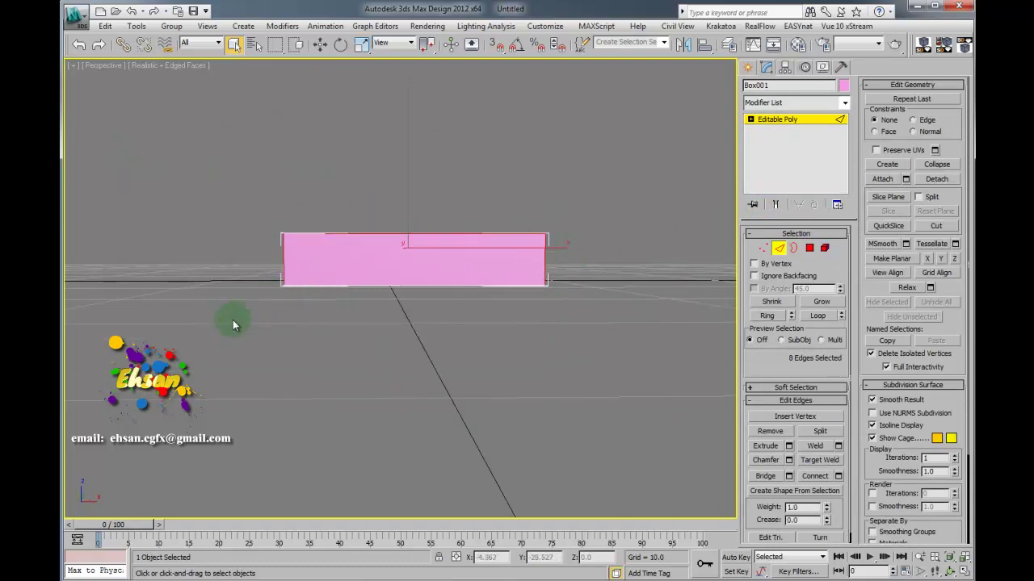
pyautogui.moveTo(219, 362); pyautogui.dragTo(588, 249)
pyautogui.moveTo(576, 172); pyautogui.dragTo(588, 265)
pyautogui.keyDown('alt'); pyautogui.moveTo(588, 265); pyautogui.dragTo(630, 347, button='middle'); pyautogui.keyUp('alt')
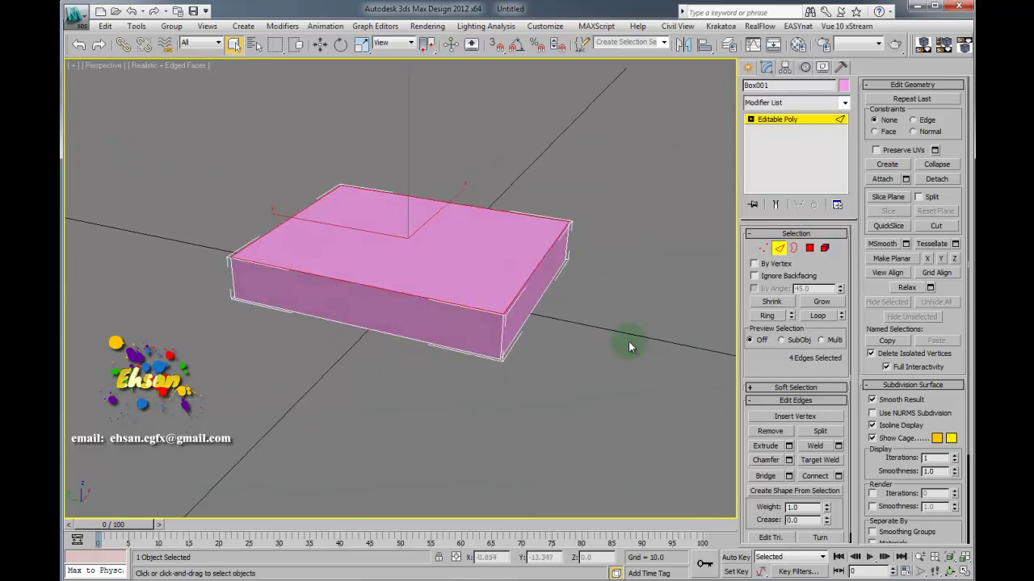
# Chamfer the selected top edges by 2.903 with 14 segments, exit edge mode and deselect the box.
pyautogui.click(788, 460)
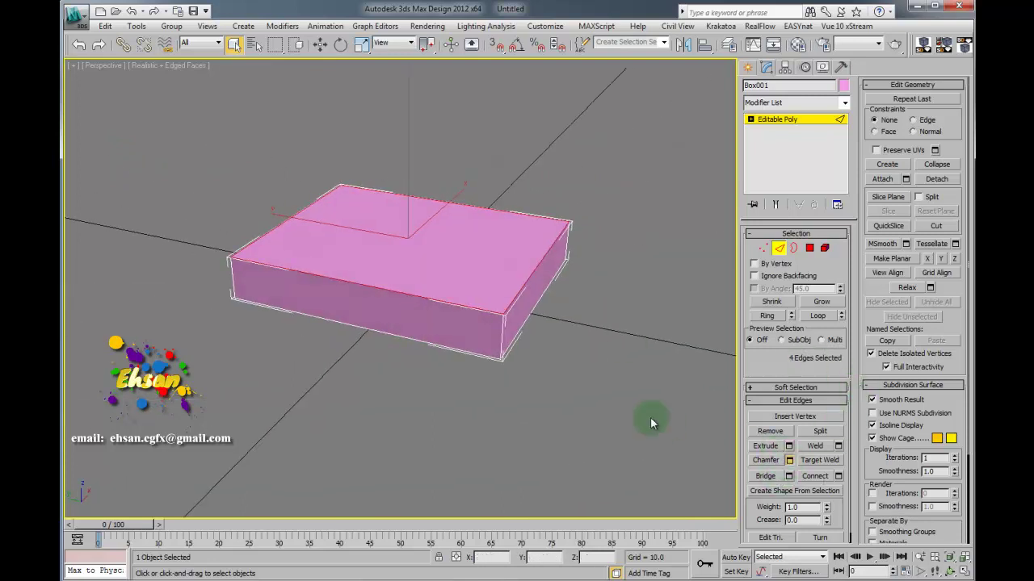
pyautogui.moveTo(422, 296); pyautogui.dragTo(453, 317)
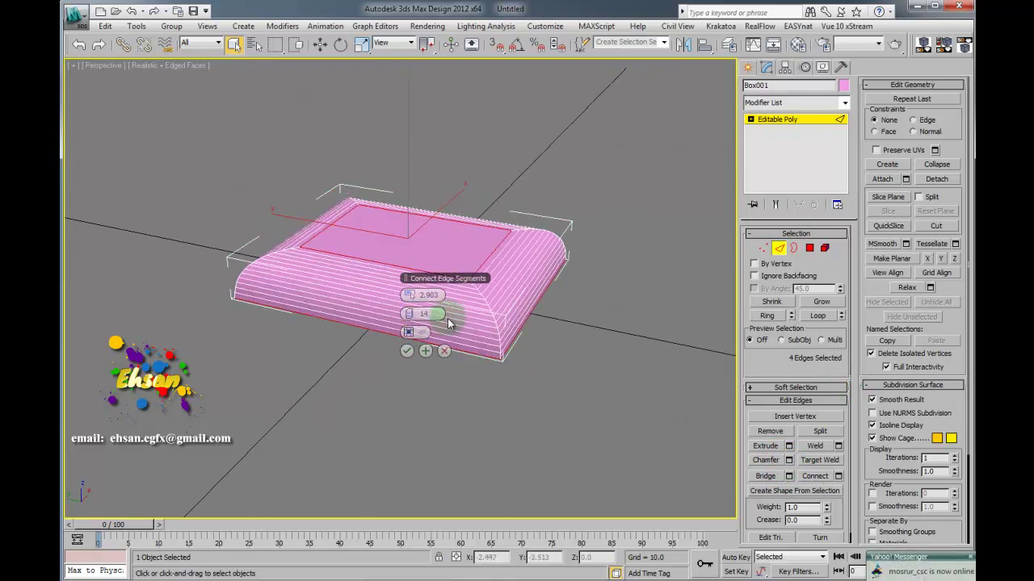
pyautogui.click(406, 350)
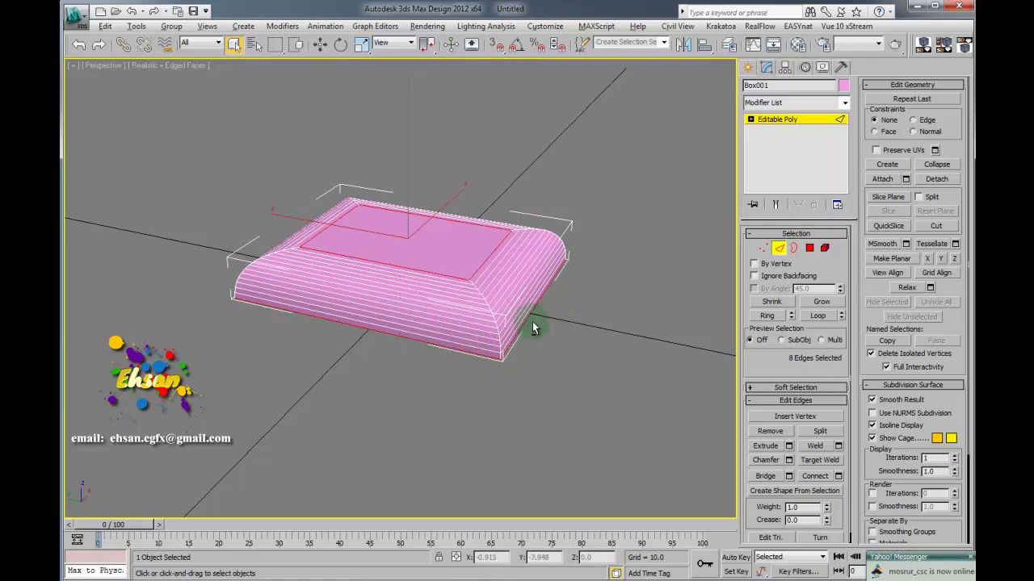
pyautogui.keyDown('alt'); pyautogui.moveTo(535, 325); pyautogui.dragTo(582, 201, button='middle'); pyautogui.keyUp('alt')
pyautogui.click(787, 122)
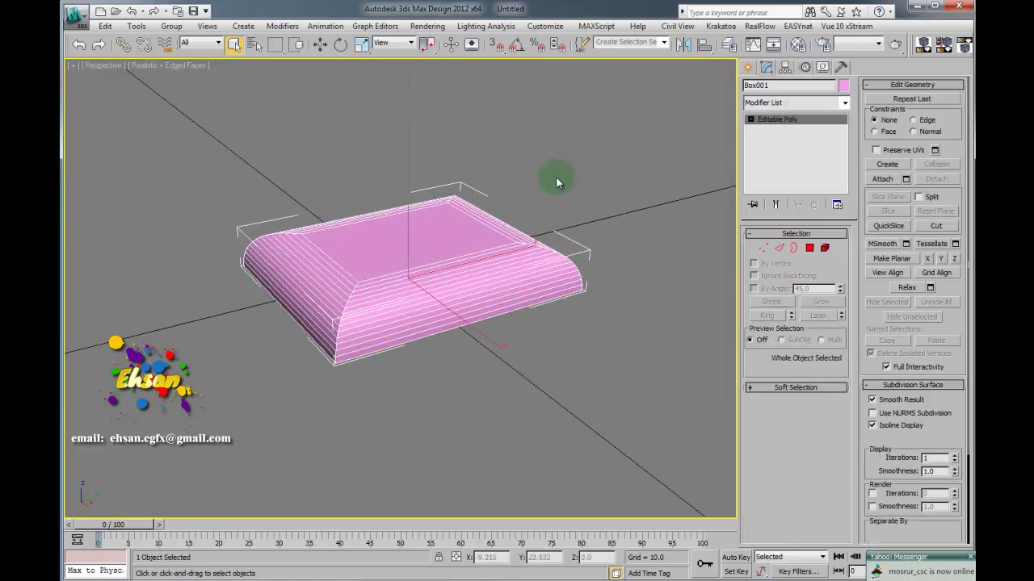
pyautogui.click(554, 177)
pyautogui.click(382, 256)
pyautogui.click(530, 163)
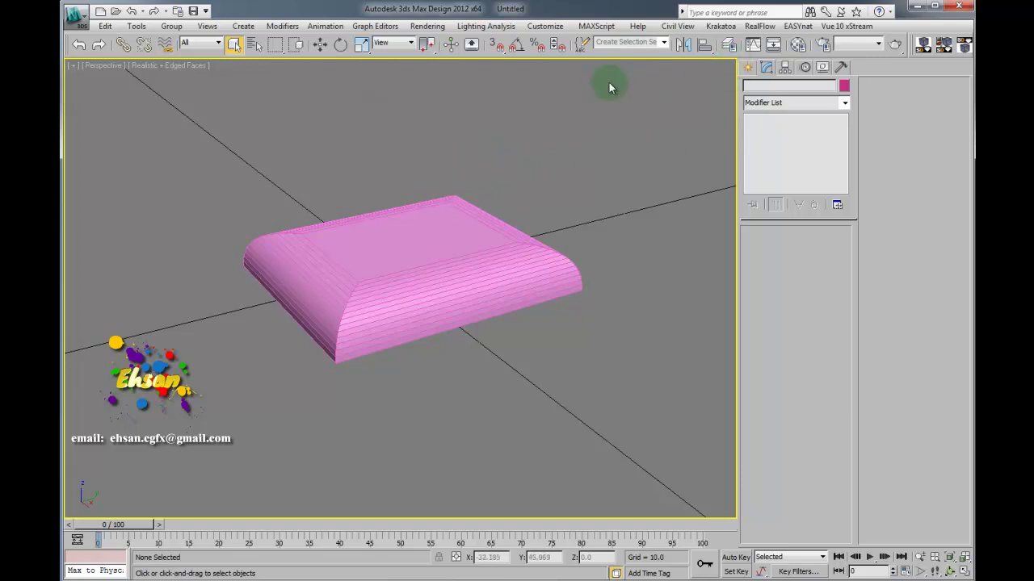
pyautogui.click(420, 253)
pyautogui.click(586, 194)
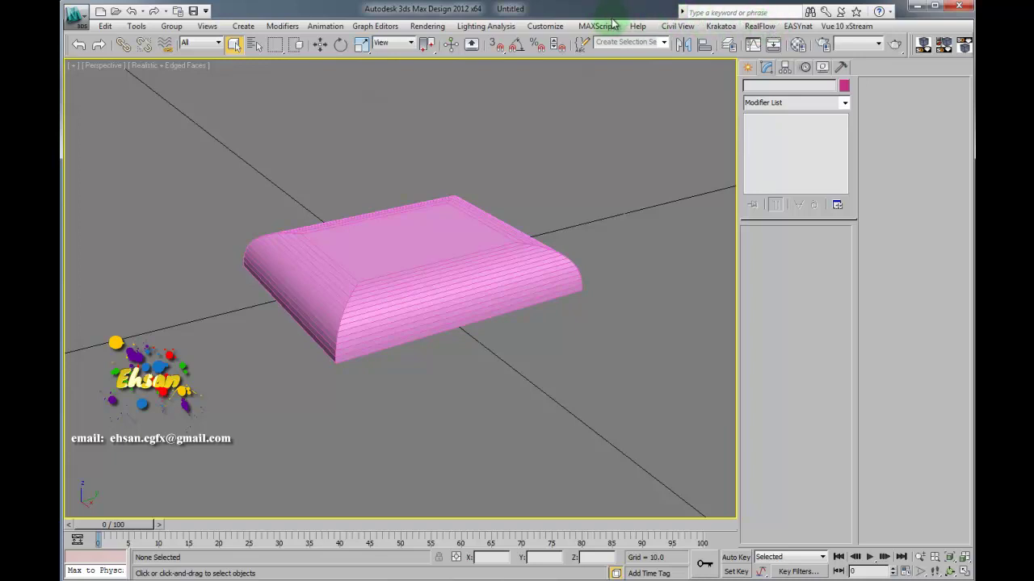
# Begin an SD file export of the entire scene and create a Desktop folder named techtunes for the export file.
pyautogui.click(760, 28)
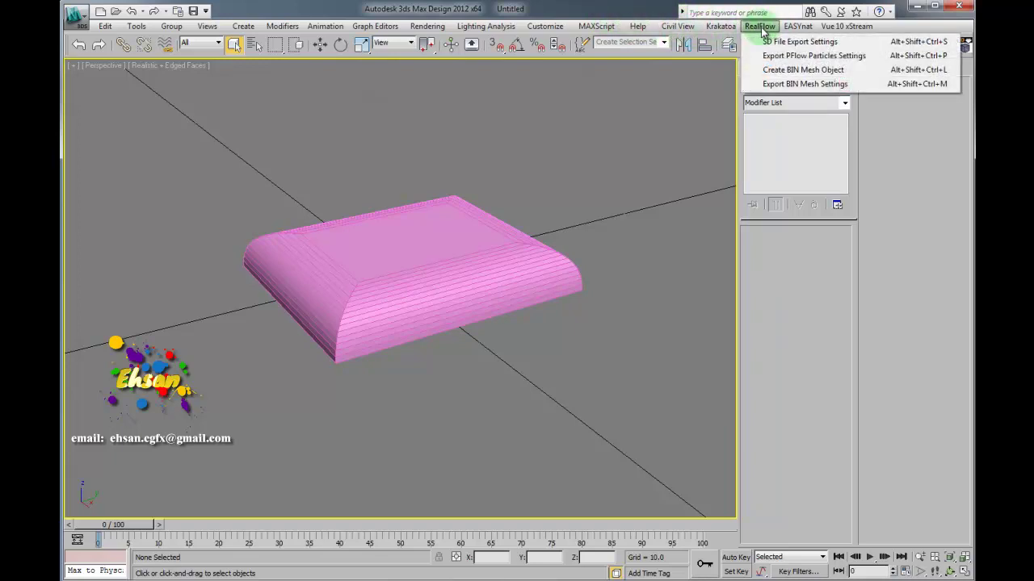
pyautogui.click(762, 31)
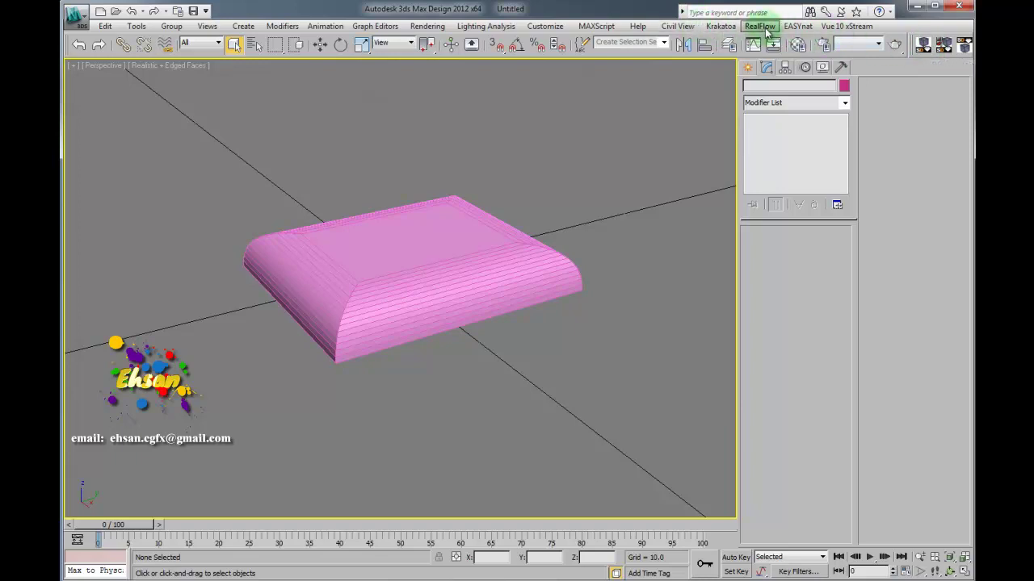
pyautogui.click(768, 28)
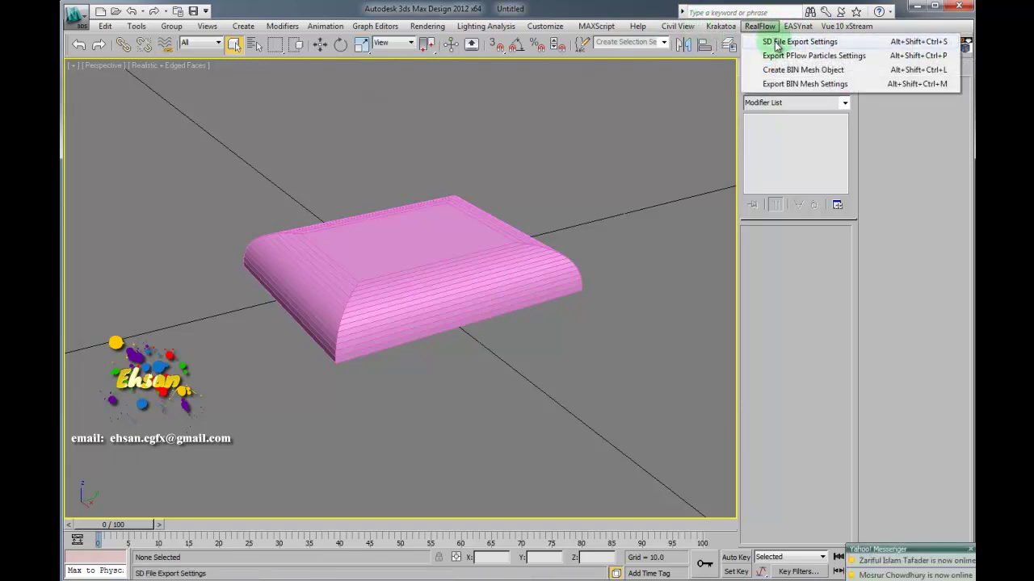
pyautogui.click(776, 43)
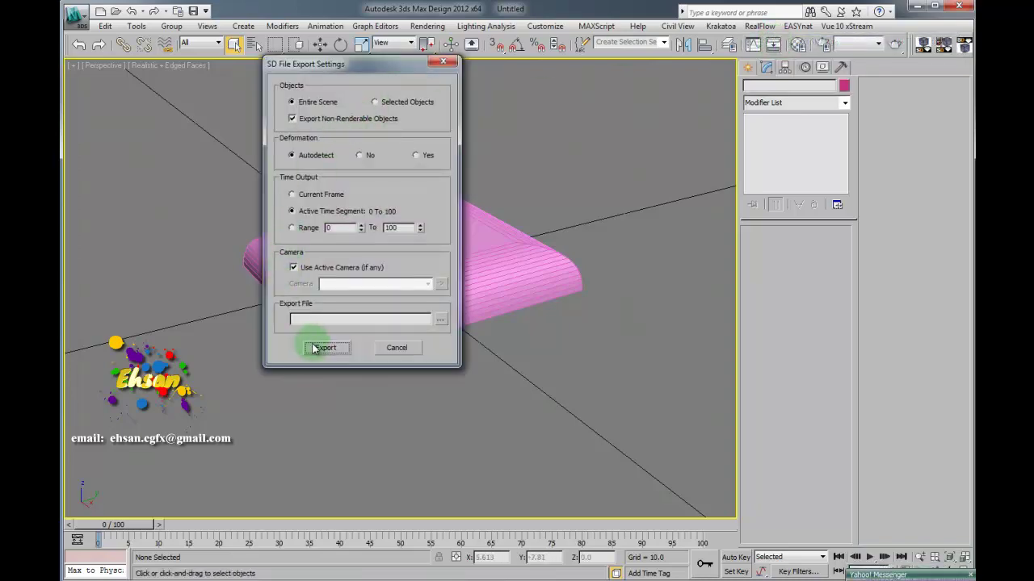
pyautogui.click(439, 319)
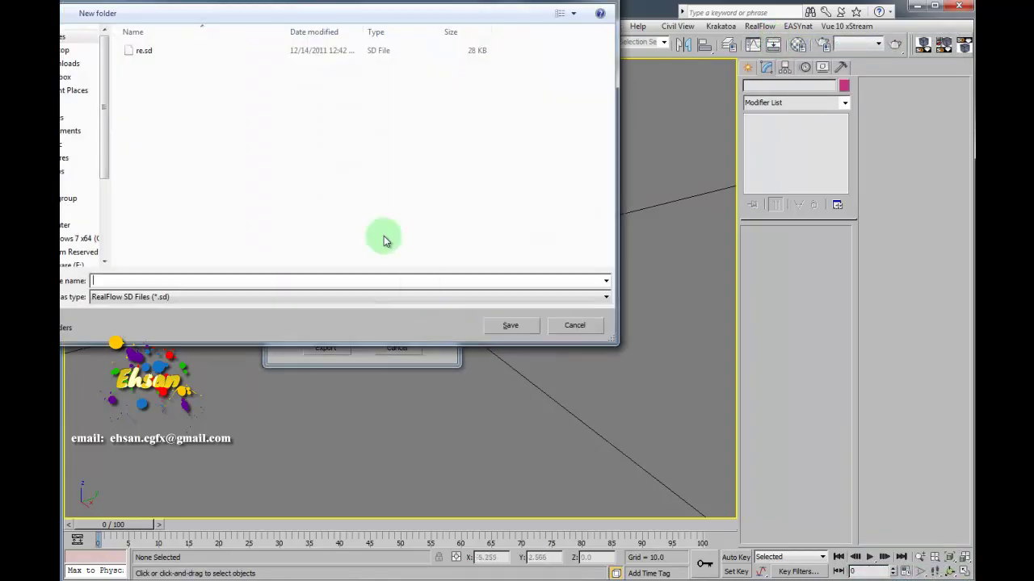
pyautogui.click(64, 50)
pyautogui.rightClick(397, 183)
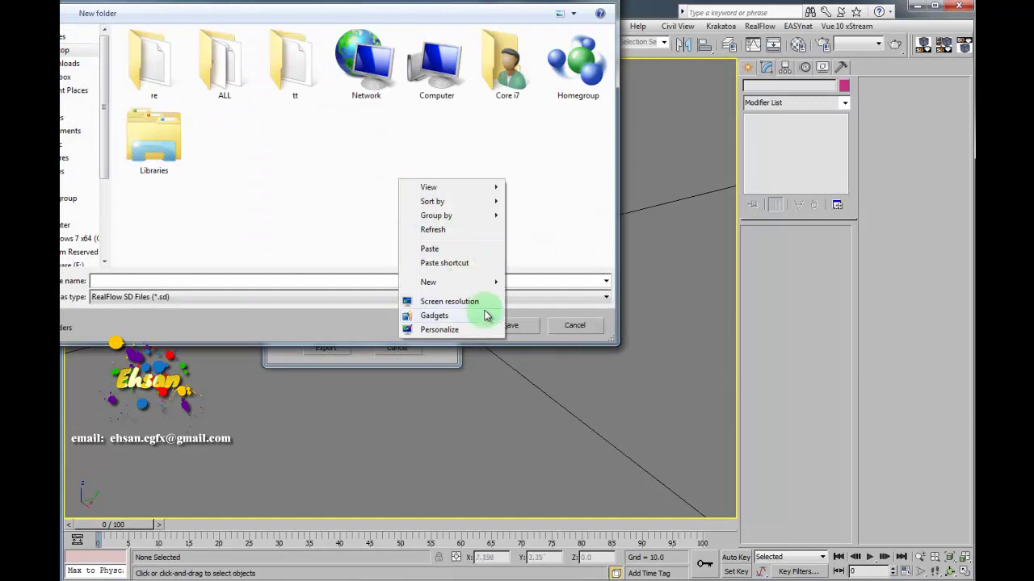
pyautogui.click(517, 279)
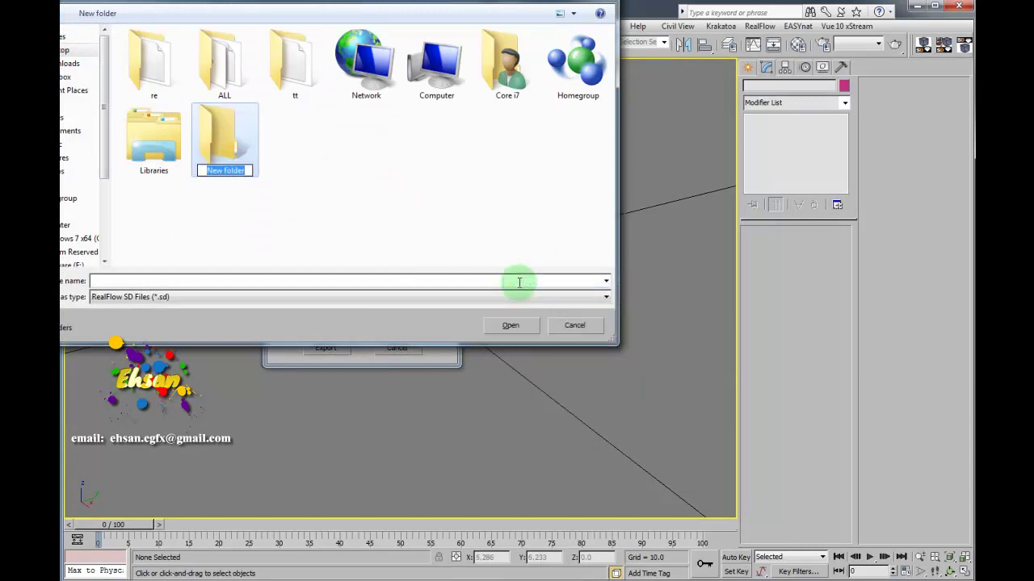
pyautogui.write('techtunes')
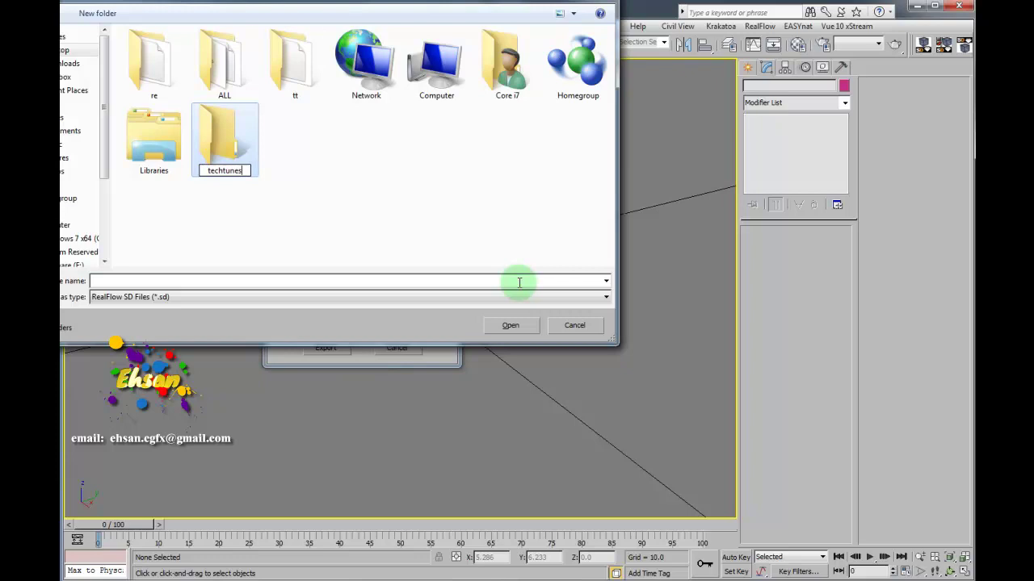
pyautogui.press('Return')
# Export the scene as the SD file cake inside the techtunes folder and switch to RealFlow.
pyautogui.press('Return')
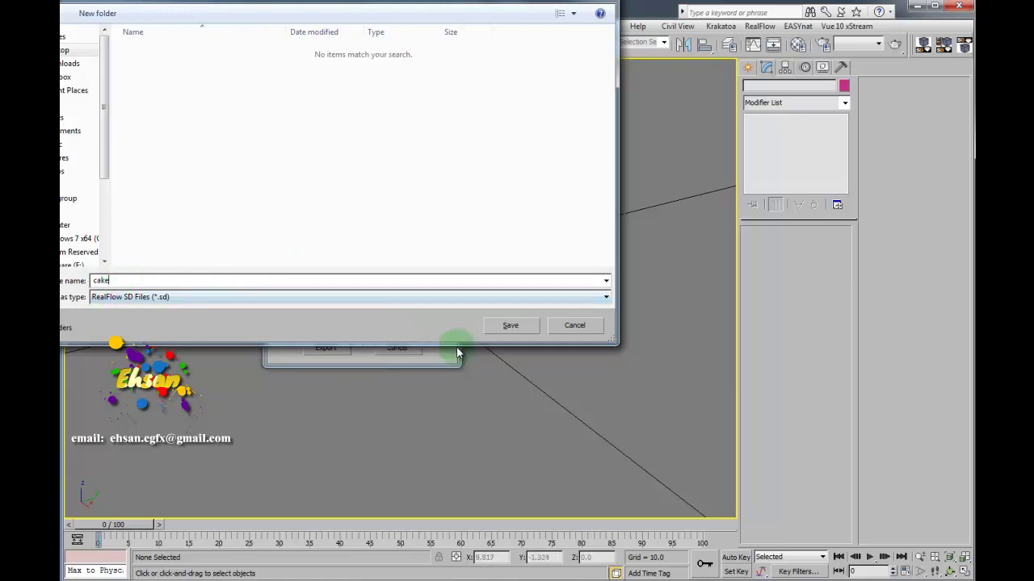
pyautogui.click(512, 327)
pyautogui.click(326, 347)
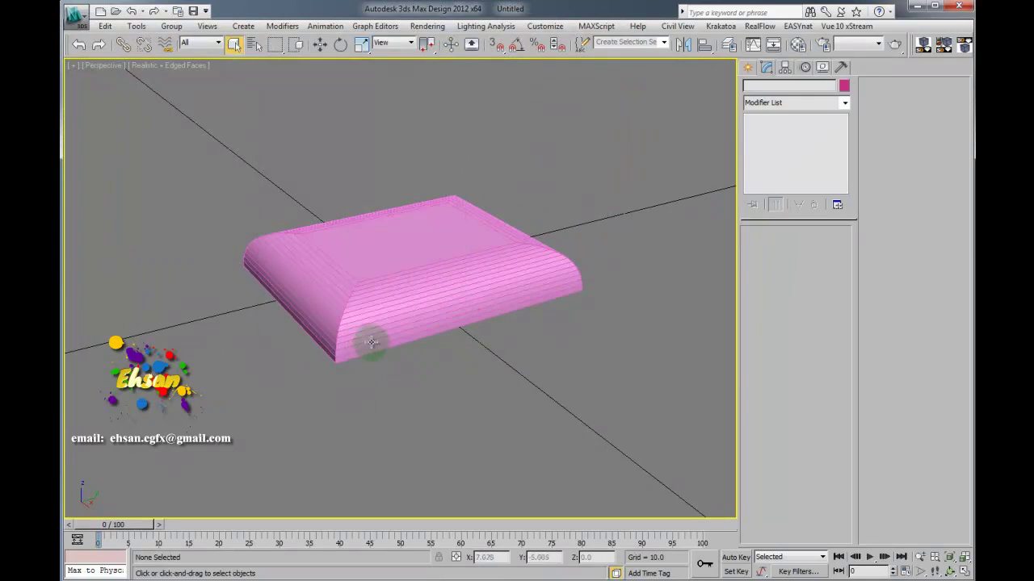
pyautogui.click(918, 8)
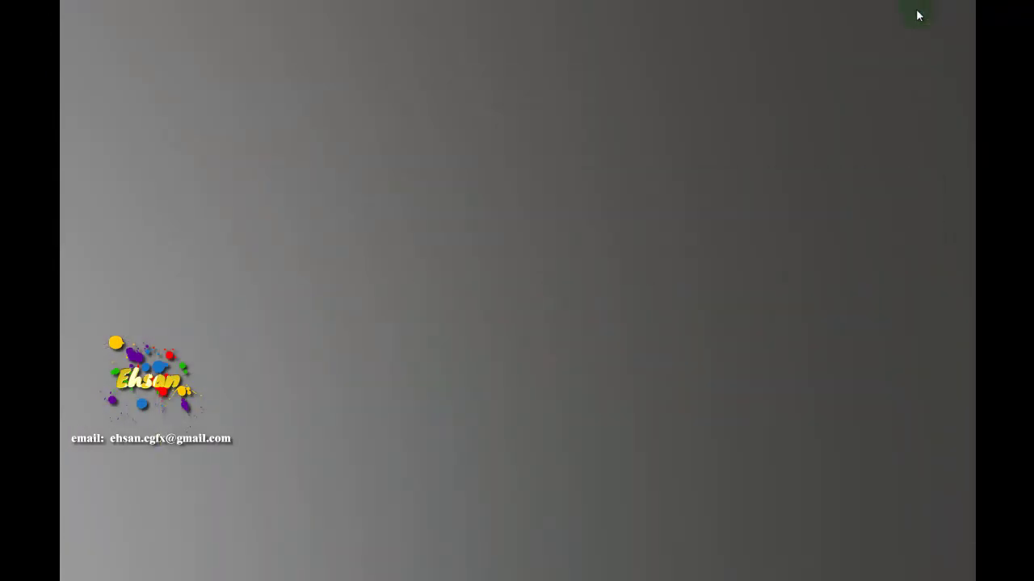
pyautogui.click(396, 518)
pyautogui.click(440, 578)
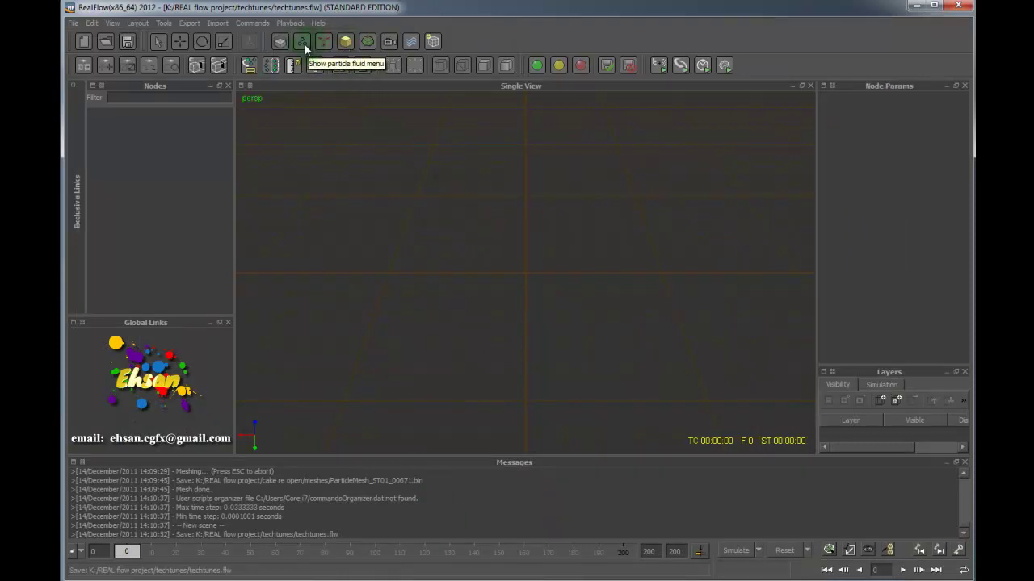
# Add a sphere object and move it to about X 3.3, Y -1.6.
pyautogui.click(345, 42)
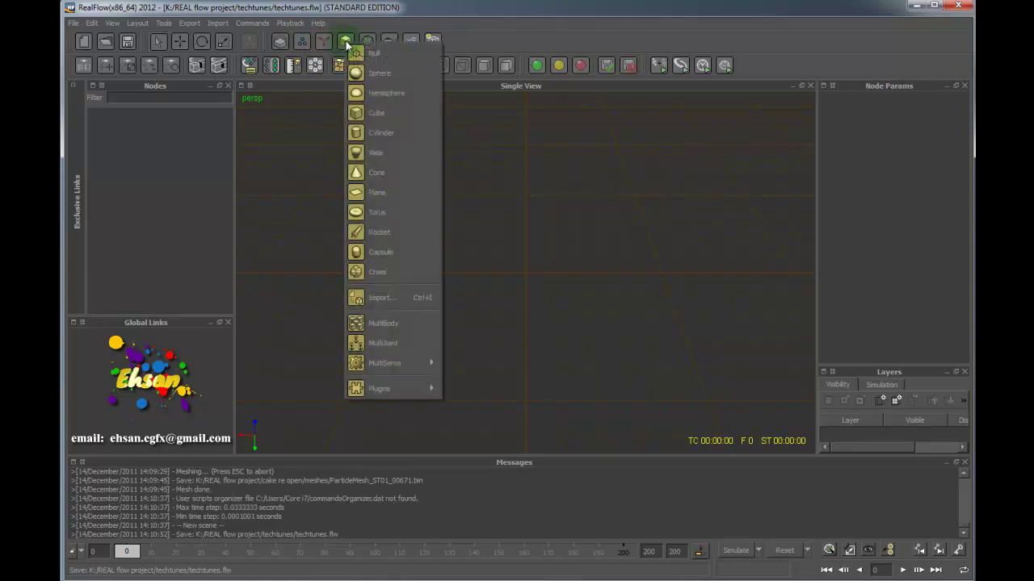
pyautogui.click(368, 73)
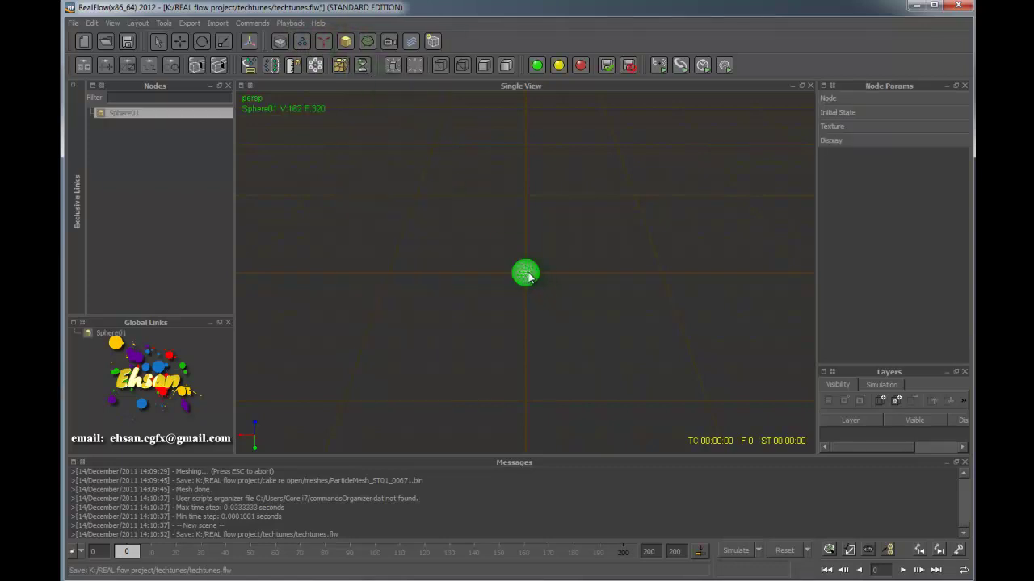
pyautogui.click(181, 42)
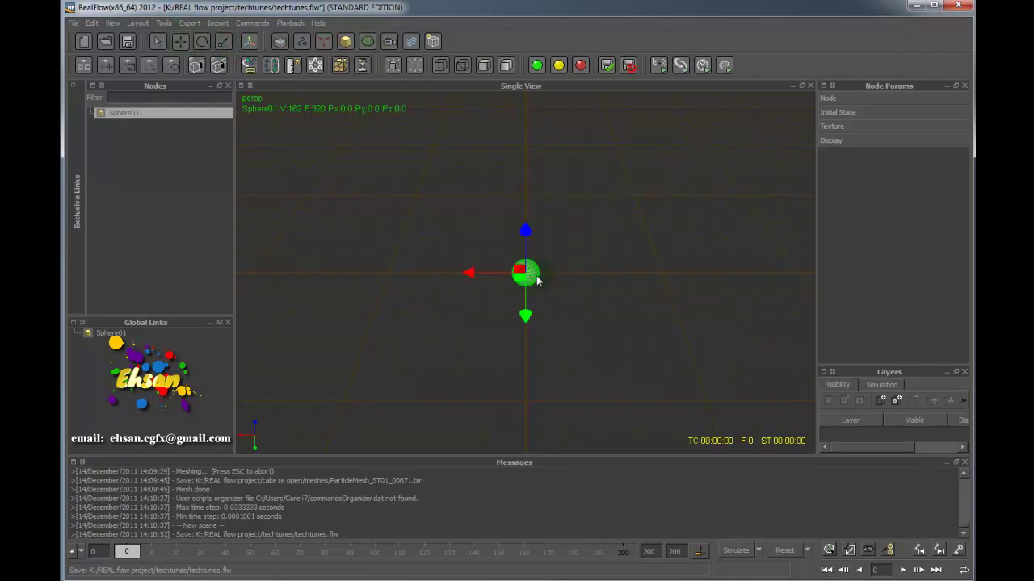
pyautogui.moveTo(525, 273); pyautogui.dragTo(441, 244)
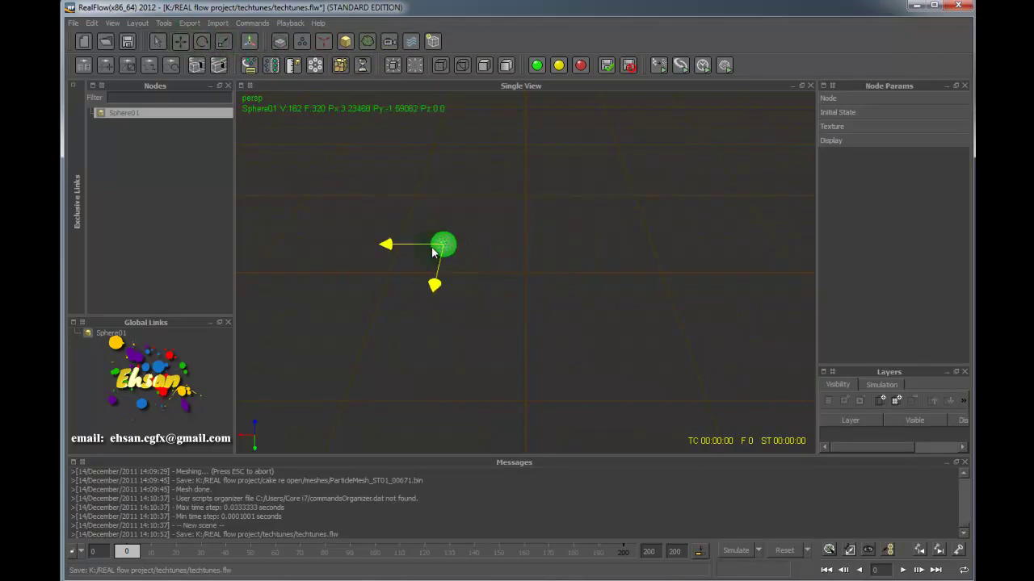
# Add a cube, move it away from the origin, and delete it together with the sphere.
pyautogui.click(345, 42)
pyautogui.click(388, 118)
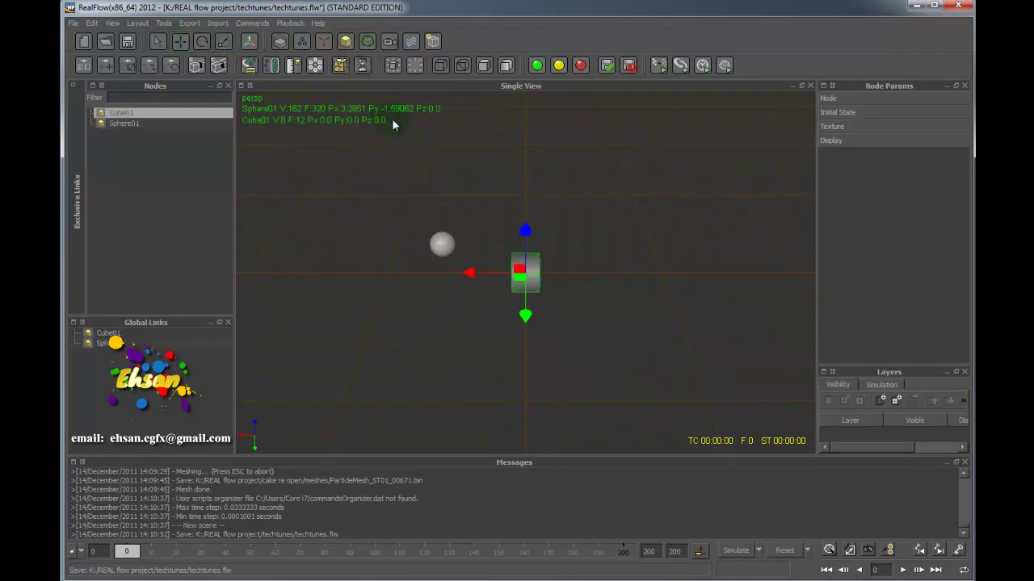
pyautogui.moveTo(514, 285); pyautogui.dragTo(509, 234)
pyautogui.moveTo(563, 191); pyautogui.dragTo(367, 315)
pyautogui.press('Delete')
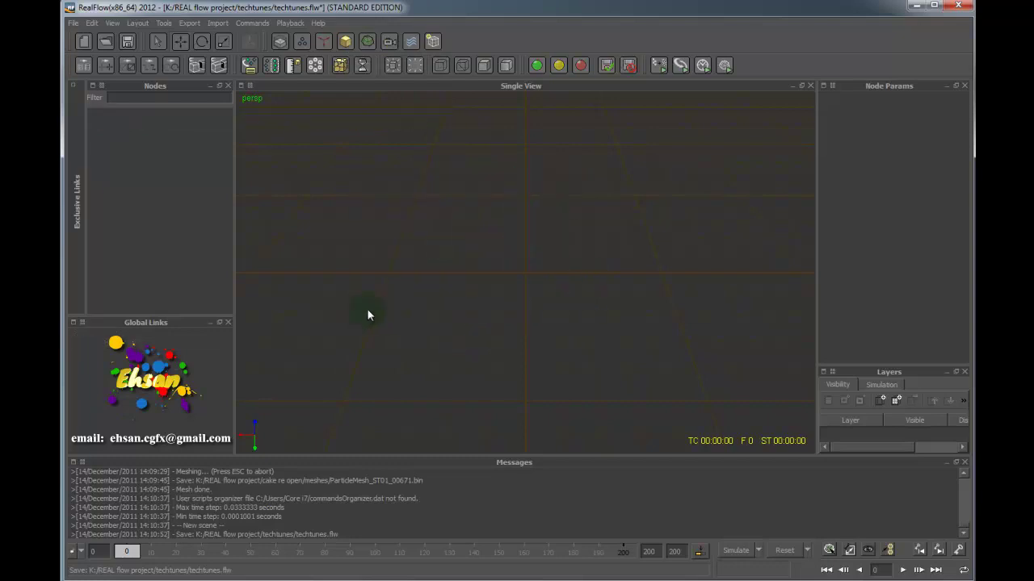
# Import the cake SD file from the Desktop's techtunes folder as an object.
pyautogui.click(346, 42)
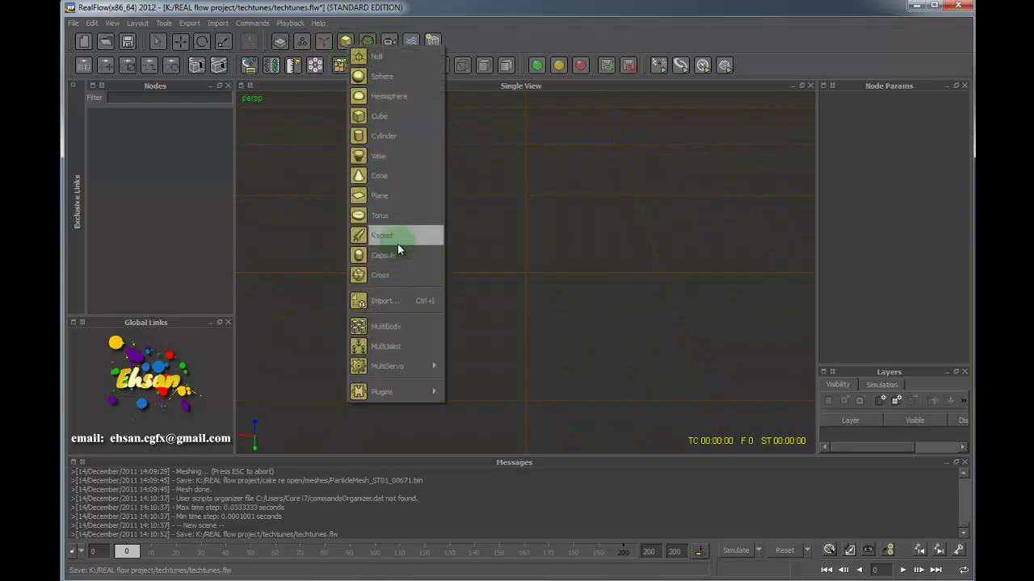
pyautogui.click(408, 303)
pyautogui.scroll(3, 127, 133)
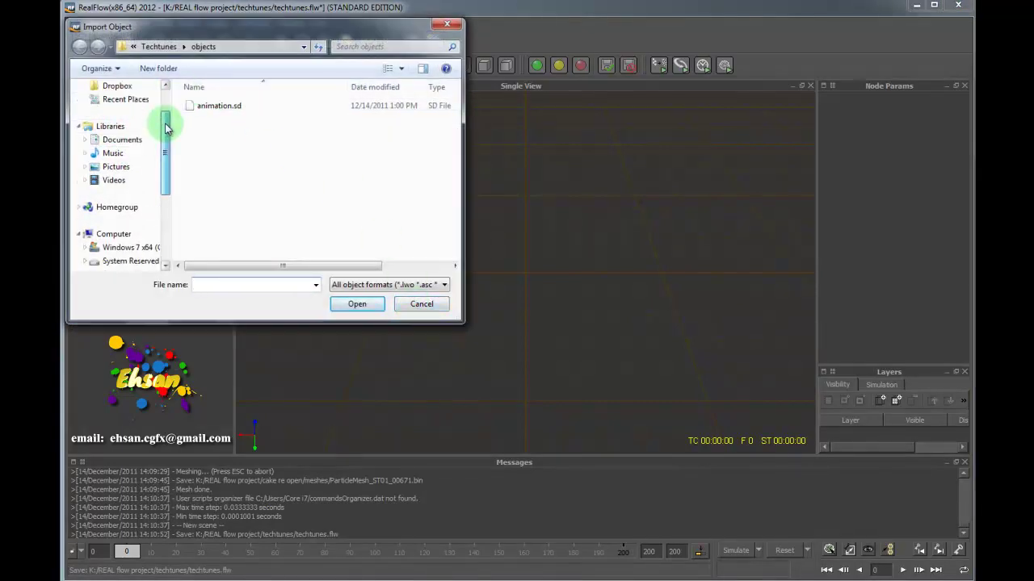
pyautogui.click(105, 104)
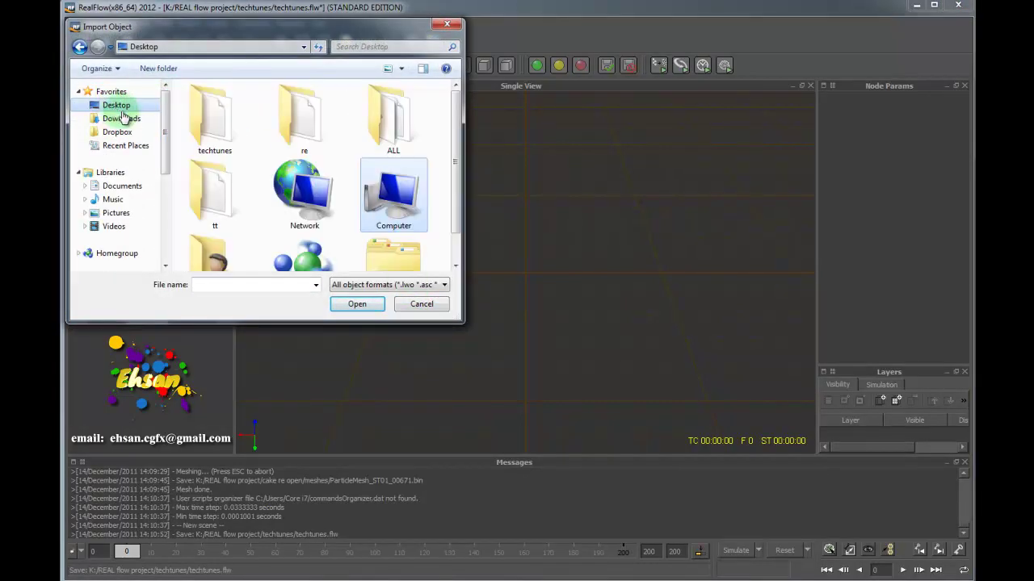
pyautogui.doubleClick(214, 121)
pyautogui.doubleClick(210, 105)
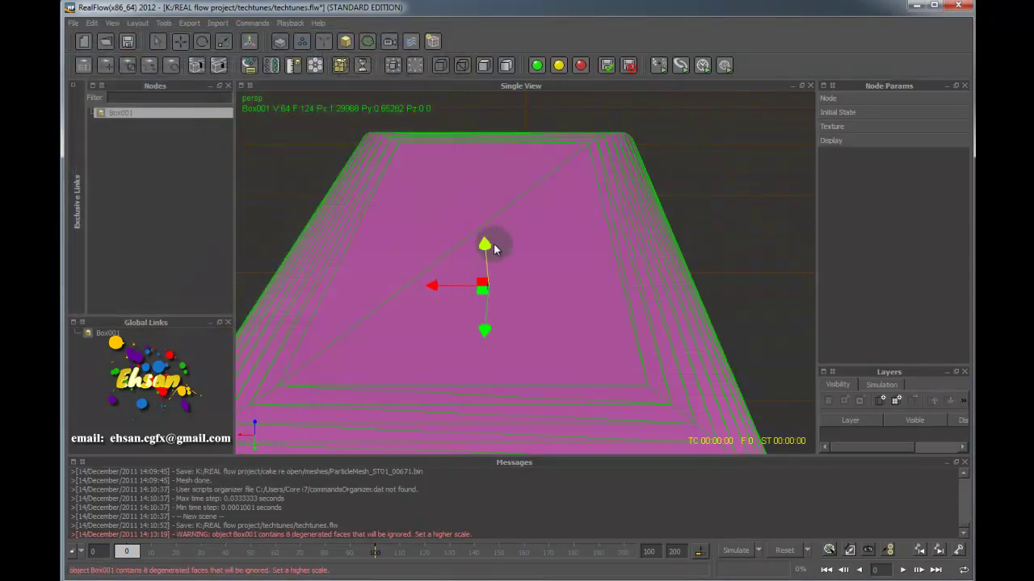
# Examine the imported rounded box from several angles and distances in the perspective view.
pyautogui.scroll(-5, 506, 238)
pyautogui.scroll(4, 510, 239)
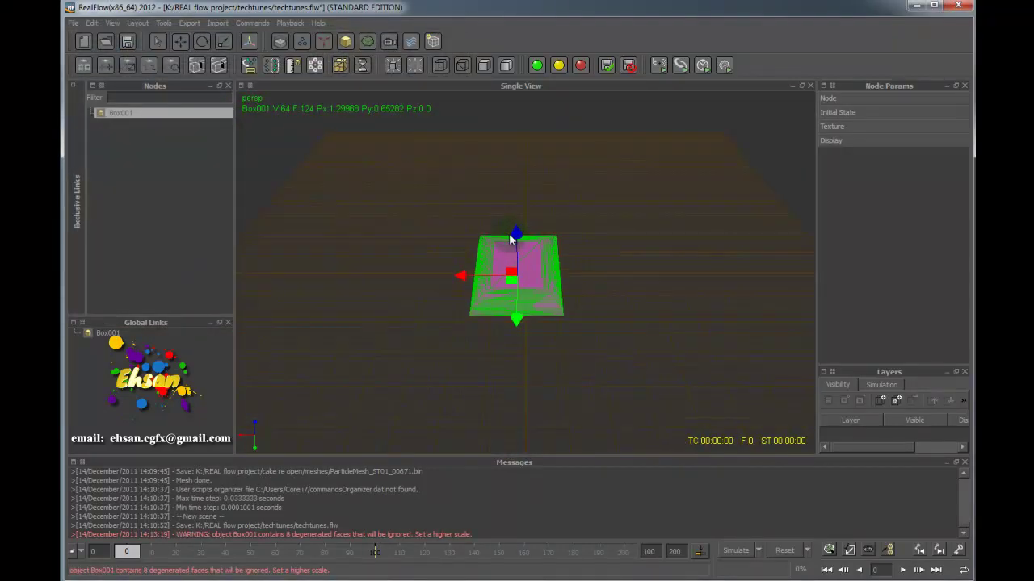
pyautogui.scroll(-2, 505, 282)
pyautogui.keyDown('alt'); pyautogui.moveTo(503, 297); pyautogui.dragTo(521, 273); pyautogui.keyUp('alt')
pyautogui.scroll(2, 532, 292)
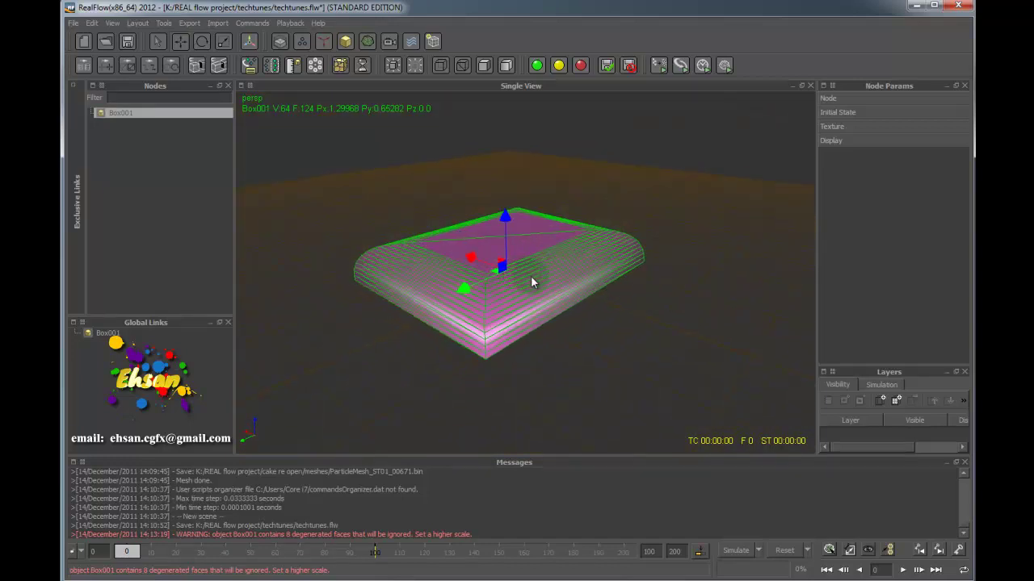
pyautogui.scroll(-3, 530, 275)
pyautogui.scroll(3, 531, 274)
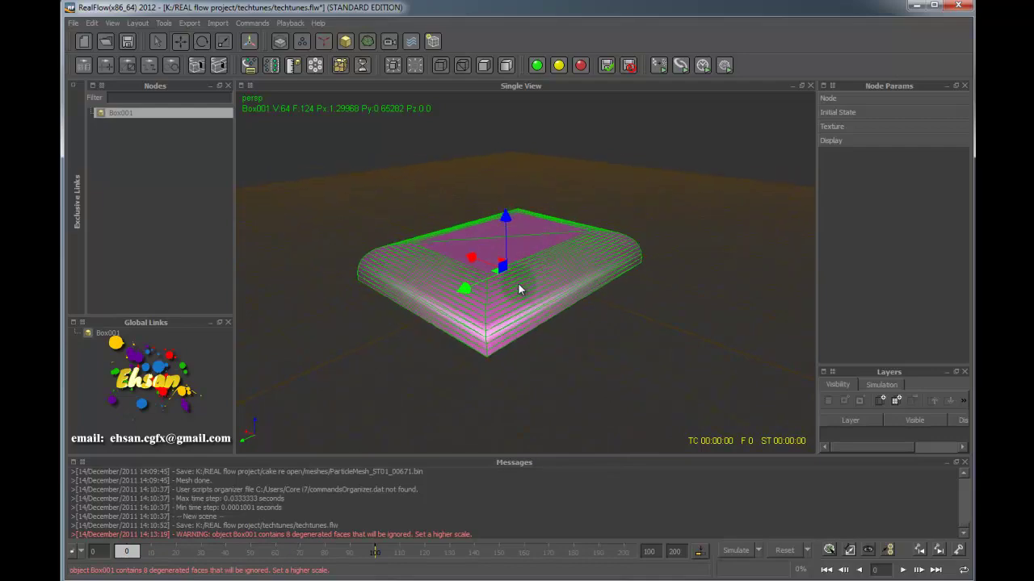
pyautogui.keyDown('alt'); pyautogui.moveTo(520, 286); pyautogui.dragTo(476, 298); pyautogui.keyUp('alt')
pyautogui.scroll(3, 481, 294)
pyautogui.scroll(-3, 482, 294)
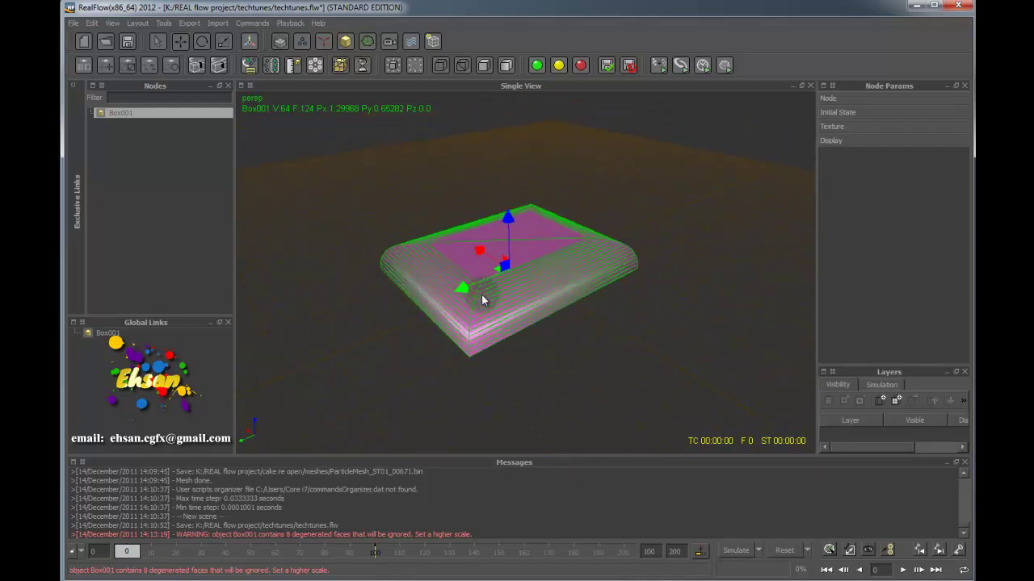
# Add a square particle emitter and raise it to a height of about 5.3 on the Z axis.
pyautogui.click(304, 43)
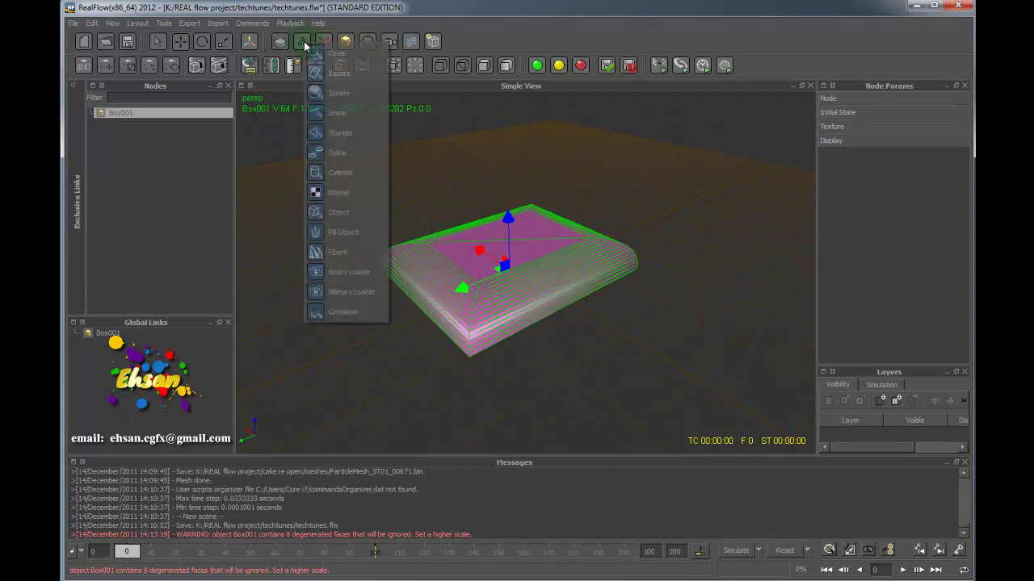
pyautogui.click(340, 76)
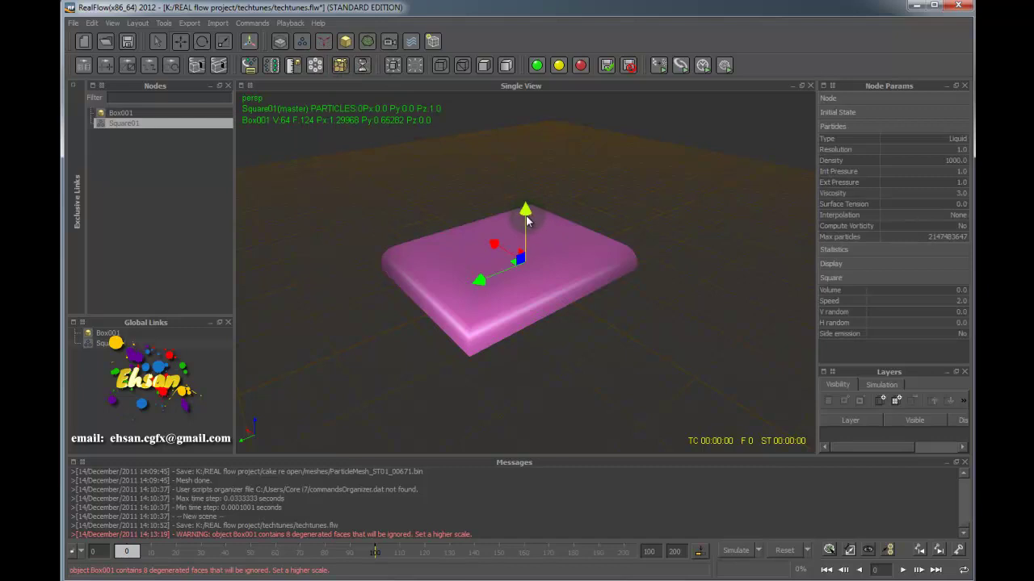
pyautogui.moveTo(529, 224); pyautogui.dragTo(521, 164)
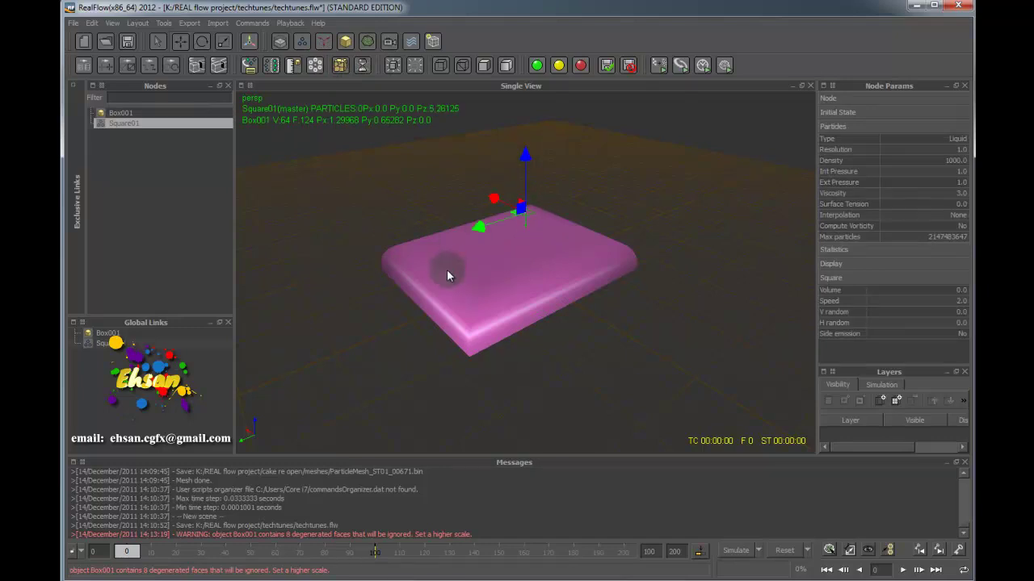
# Select the imported box and examine the square emitter's placement relative to it from several angles.
pyautogui.keyDown('alt'); pyautogui.moveTo(527, 277); pyautogui.dragTo(588, 254); pyautogui.keyUp('alt')
pyautogui.click(437, 293)
pyautogui.keyDown('alt'); pyautogui.moveTo(437, 292); pyautogui.dragTo(422, 316); pyautogui.keyUp('alt')
pyautogui.scroll(4, 530, 273)
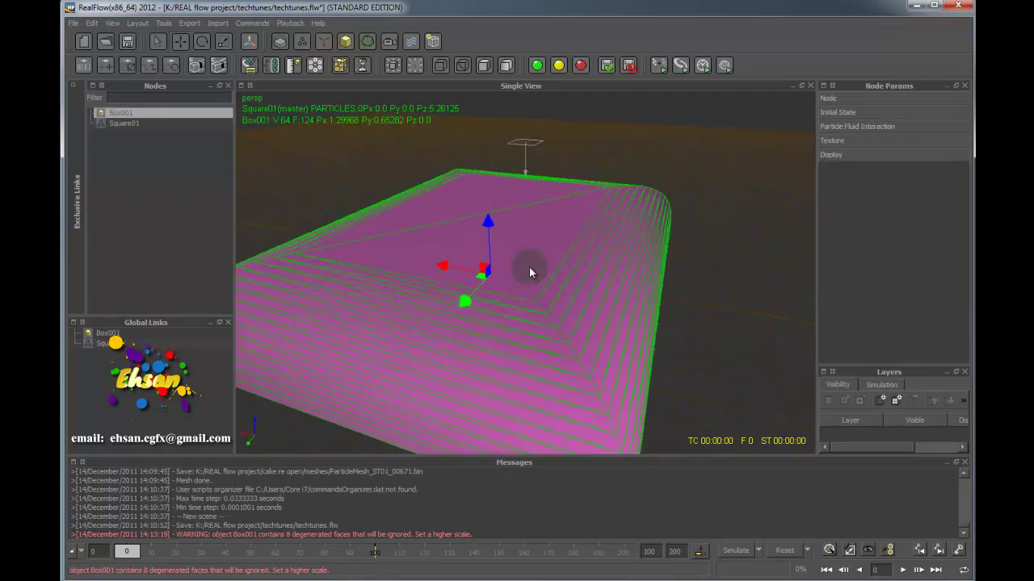
pyautogui.scroll(-3, 530, 273)
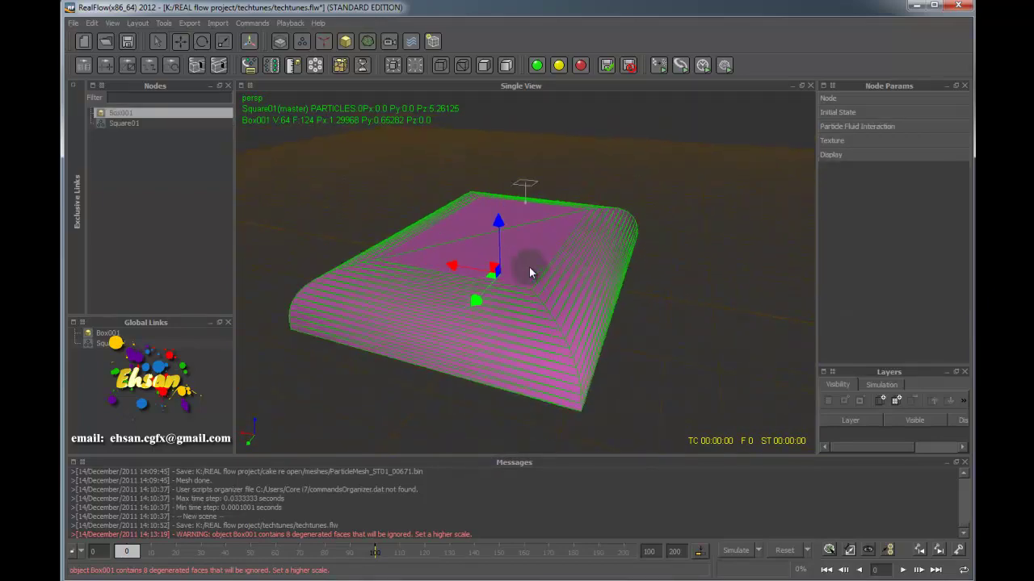
pyautogui.keyDown('alt'); pyautogui.moveTo(596, 261); pyautogui.dragTo(535, 266); pyautogui.keyUp('alt')
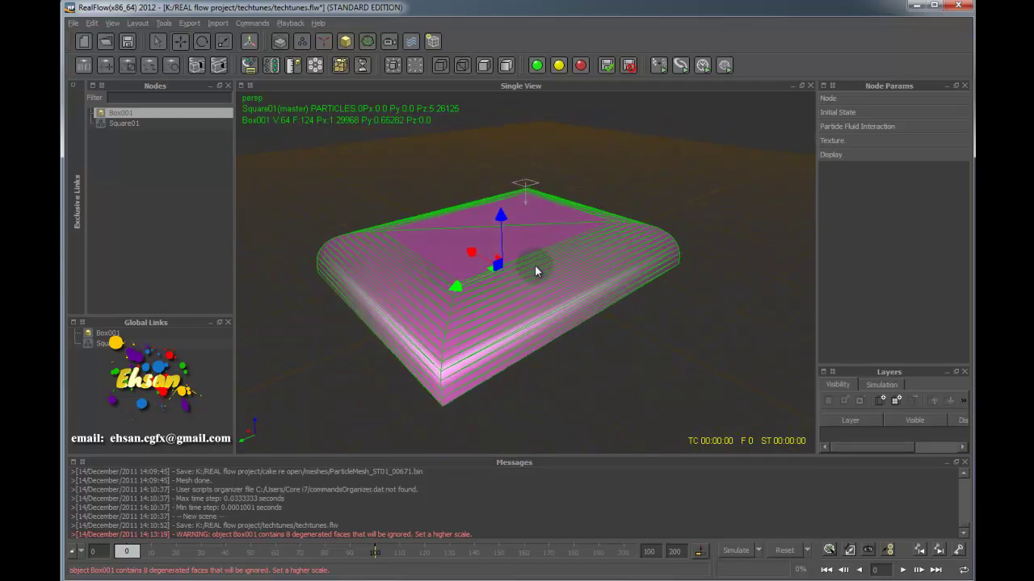
pyautogui.keyDown('alt'); pyautogui.moveTo(534, 265); pyautogui.dragTo(602, 259); pyautogui.keyUp('alt')
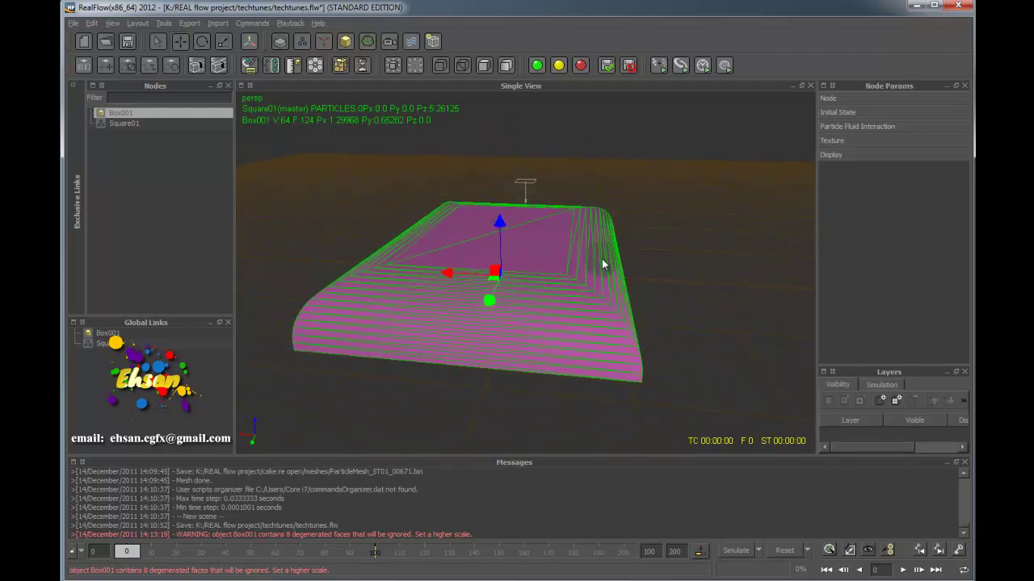
pyautogui.scroll(-3, 599, 257)
pyautogui.scroll(5, 597, 256)
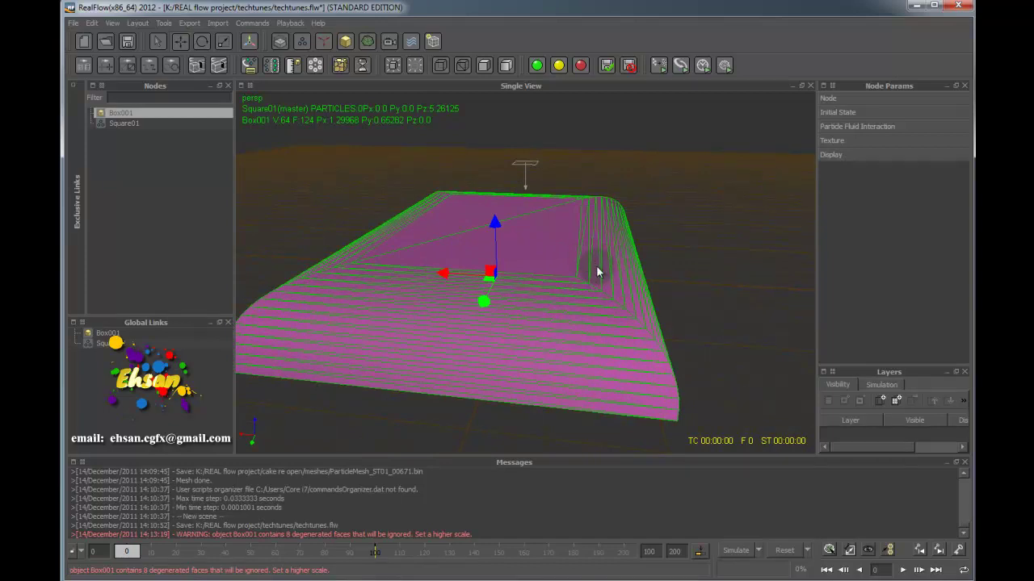
pyautogui.click(525, 257)
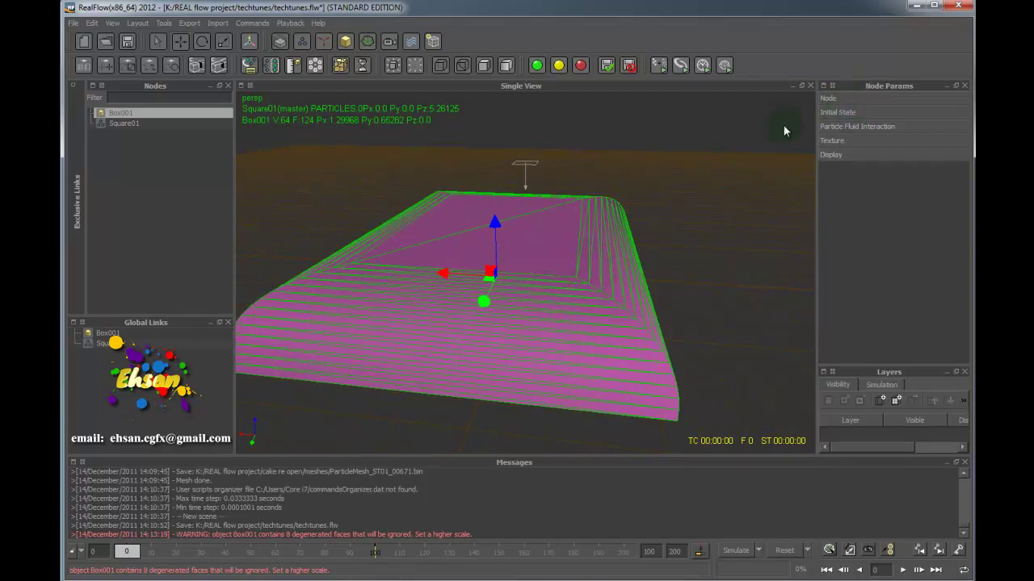
# Scale the imported box uniformly to 0.3 on all three axes.
pyautogui.click(851, 104)
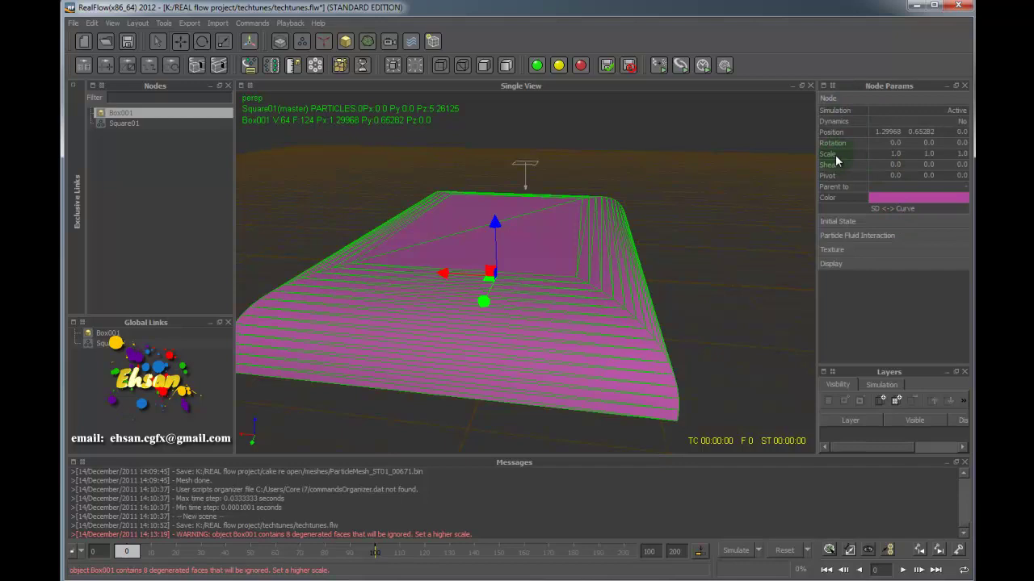
pyautogui.doubleClick(894, 153)
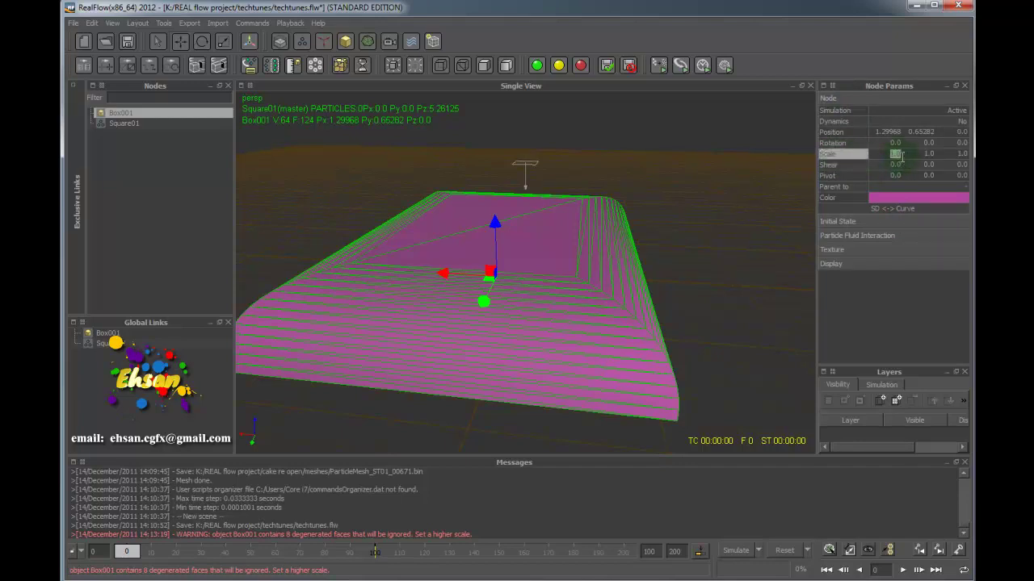
pyautogui.write('.3')
pyautogui.press('Tab')
pyautogui.write('.3')
pyautogui.press('Tab')
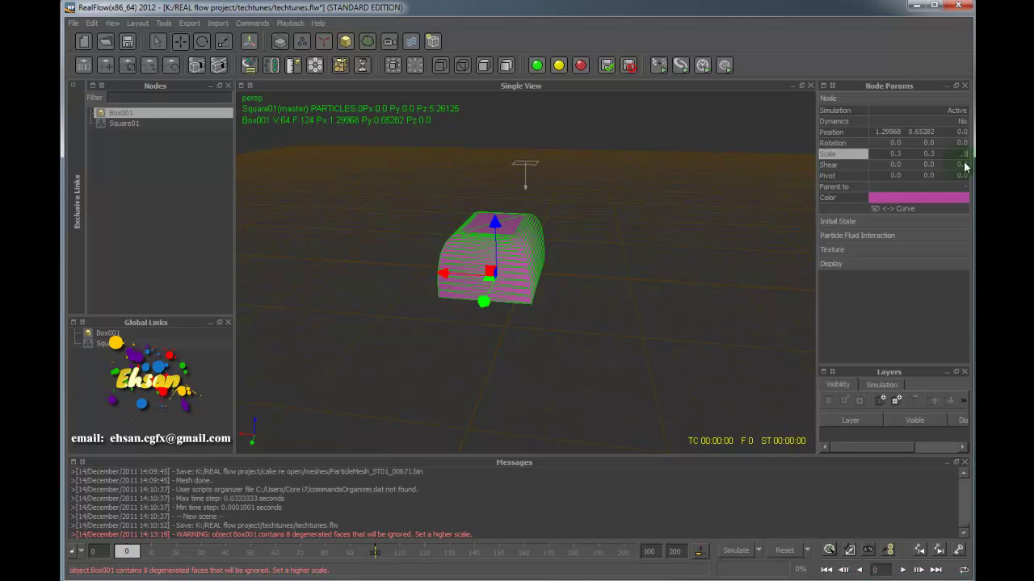
pyautogui.press('Return')
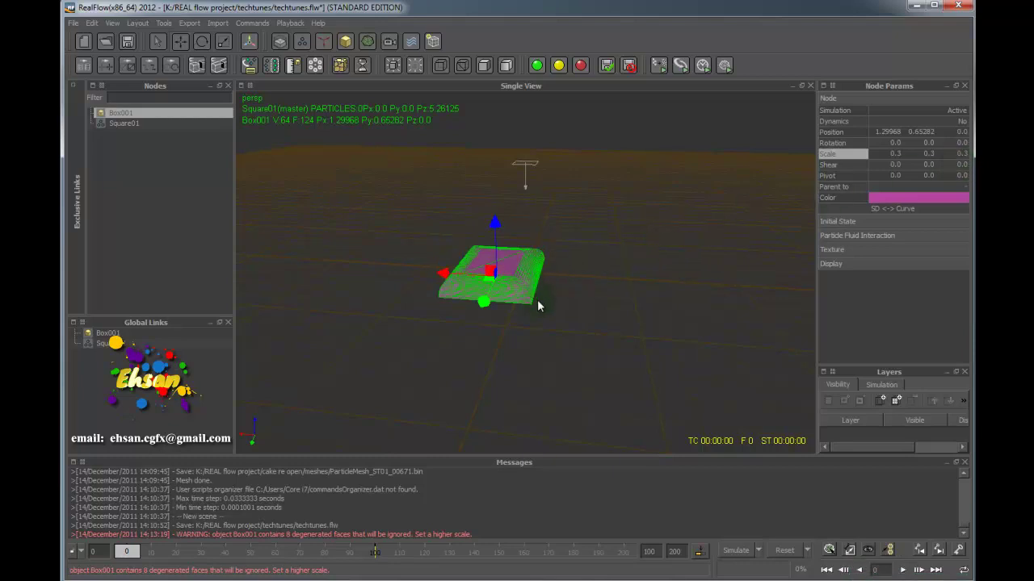
# Move the scaled box across the ground plane to about X 0.05 and Y 2.35.
pyautogui.scroll(2, 539, 306)
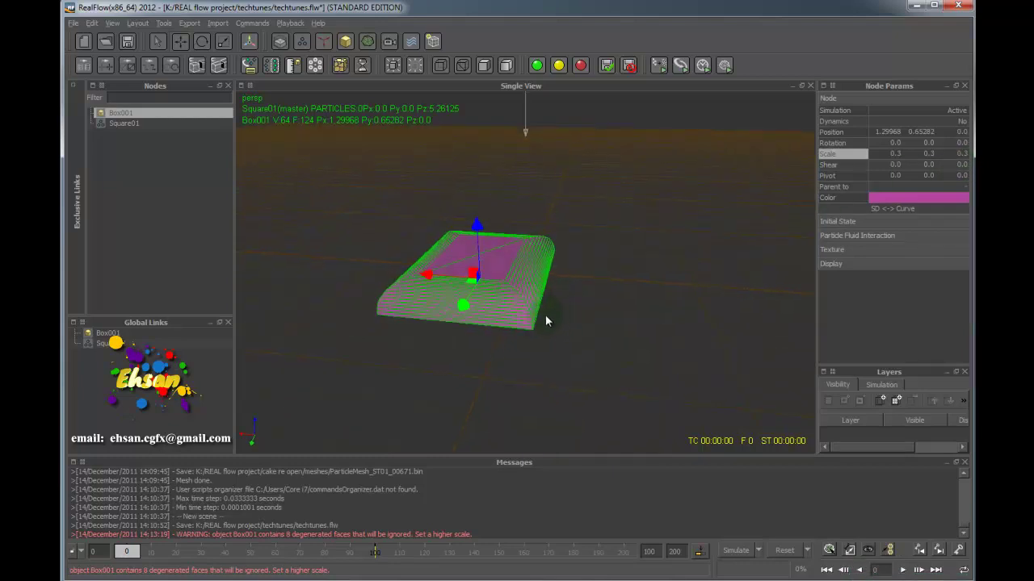
pyautogui.keyDown('alt'); pyautogui.moveTo(545, 314); pyautogui.dragTo(513, 339); pyautogui.keyUp('alt')
pyautogui.scroll(-2, 554, 297)
pyautogui.scroll(2, 554, 298)
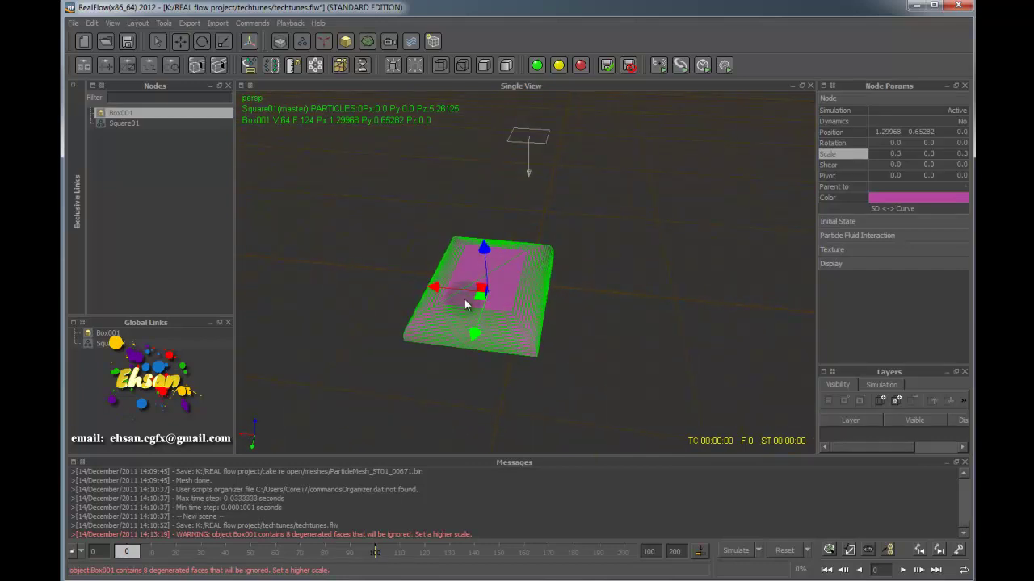
pyautogui.moveTo(464, 300); pyautogui.dragTo(501, 342)
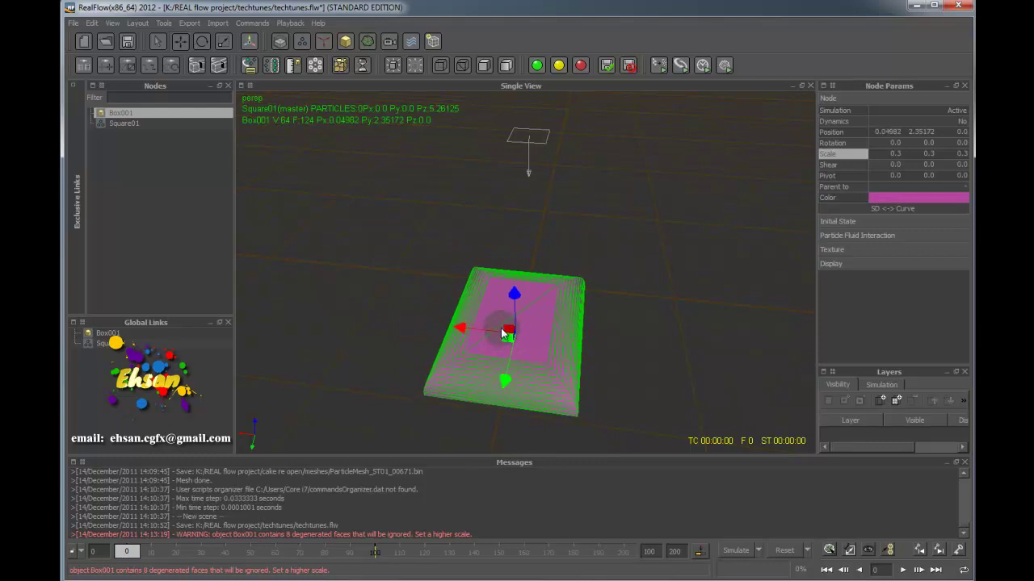
# In the top view with wireframe display, move the square emitter along Y to about 3.48, over the box.
pyautogui.press('1')
pyautogui.scroll(-1, 504, 308)
pyautogui.scroll(3, 509, 304)
pyautogui.scroll(-2, 510, 304)
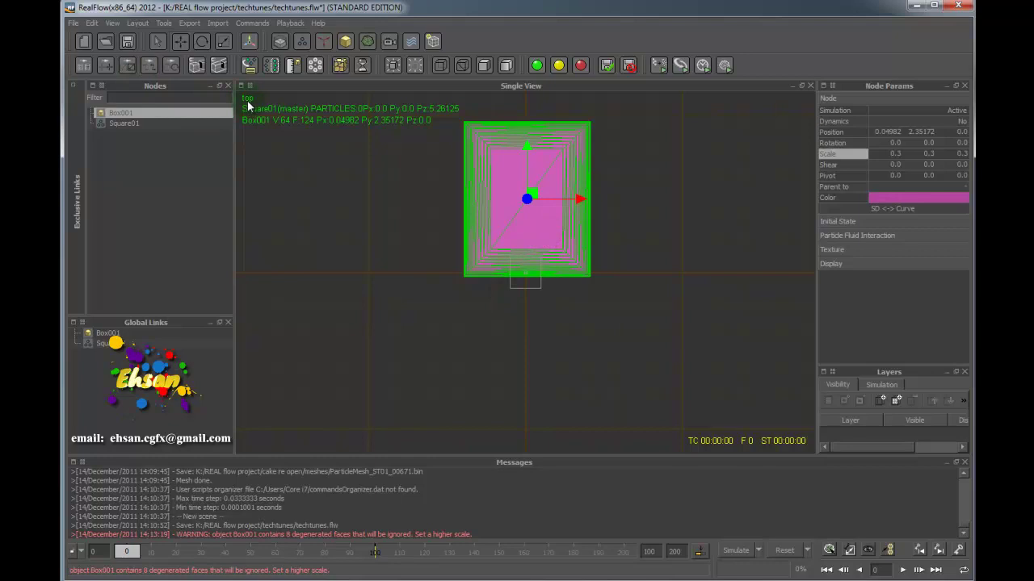
pyautogui.press('w')
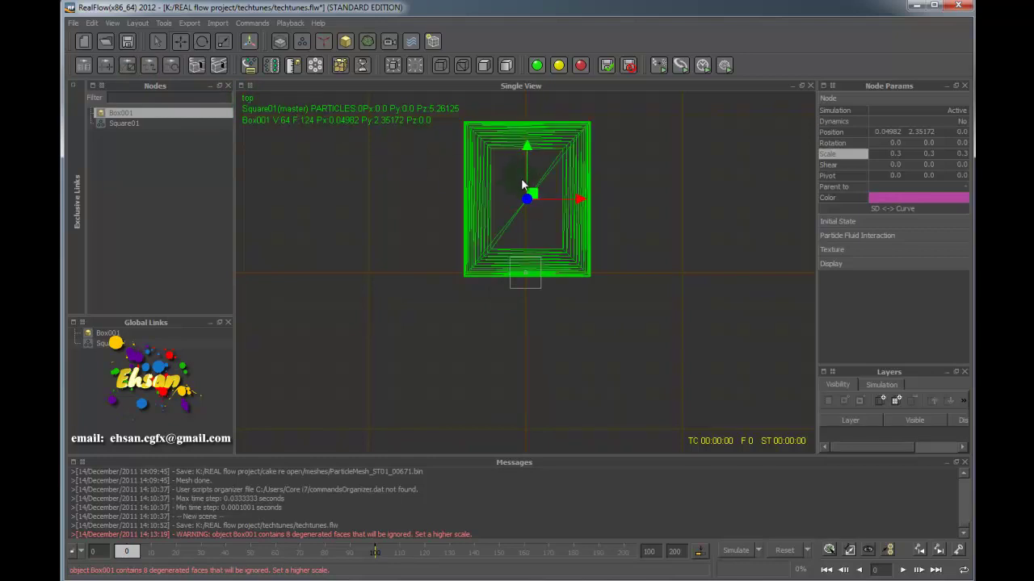
pyautogui.click(531, 286)
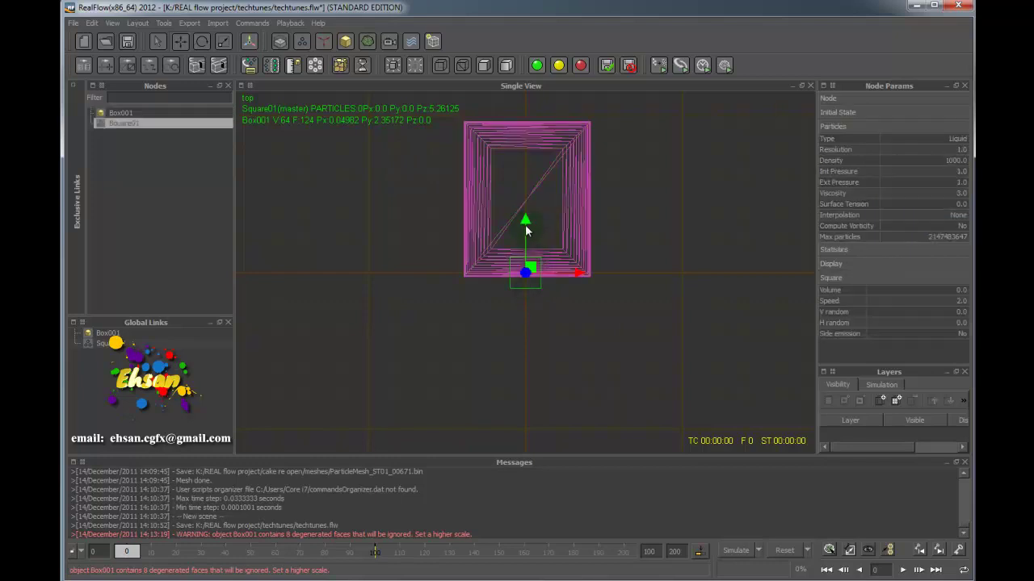
pyautogui.moveTo(525, 226); pyautogui.dragTo(533, 116)
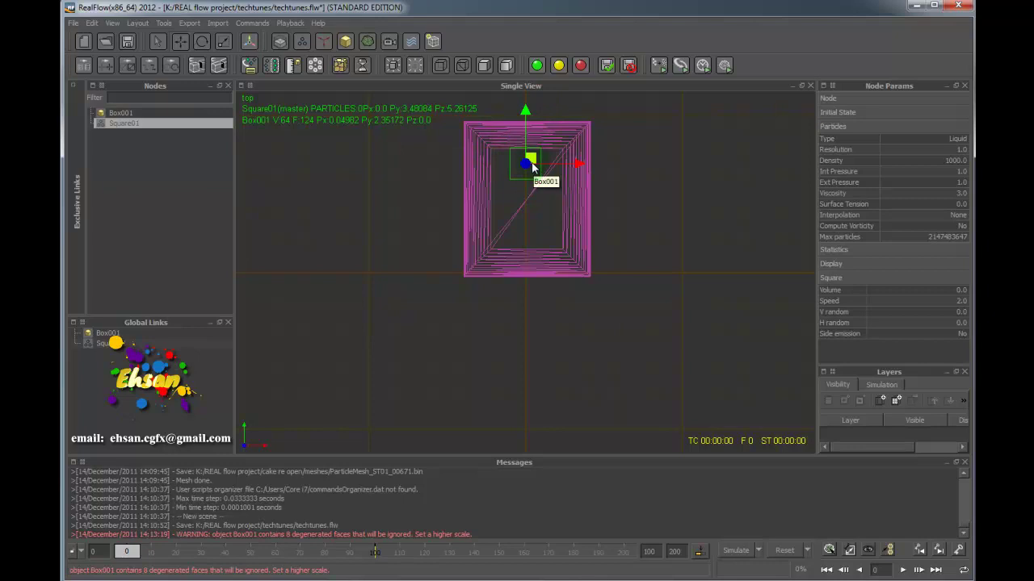
# In the perspective view, lower the square emitter to a height of about 2.8 on the Z axis.
pyautogui.press('4')
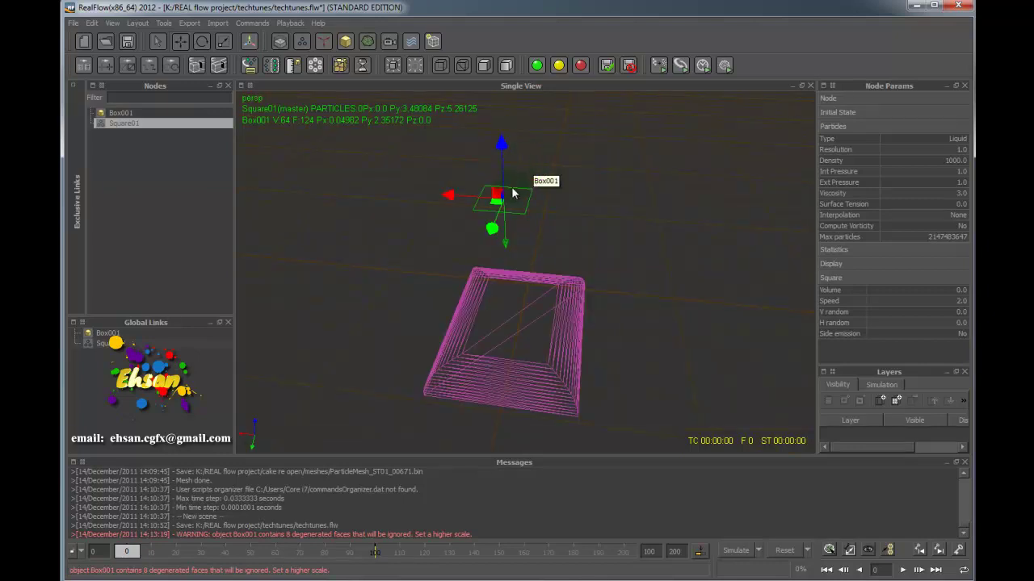
pyautogui.keyDown('alt'); pyautogui.moveTo(507, 320); pyautogui.dragTo(452, 266); pyautogui.keyUp('alt')
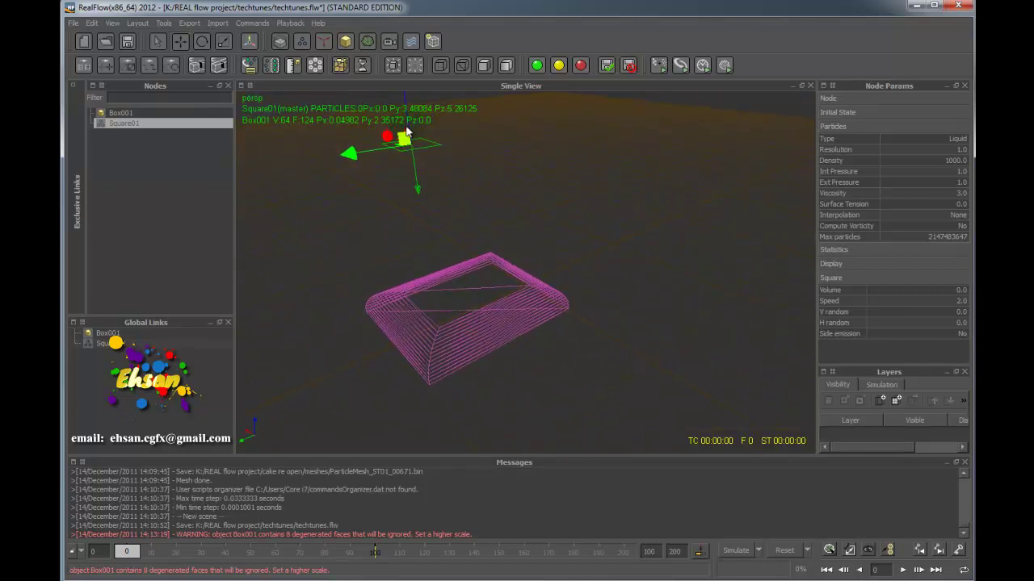
pyautogui.moveTo(408, 117); pyautogui.dragTo(474, 253)
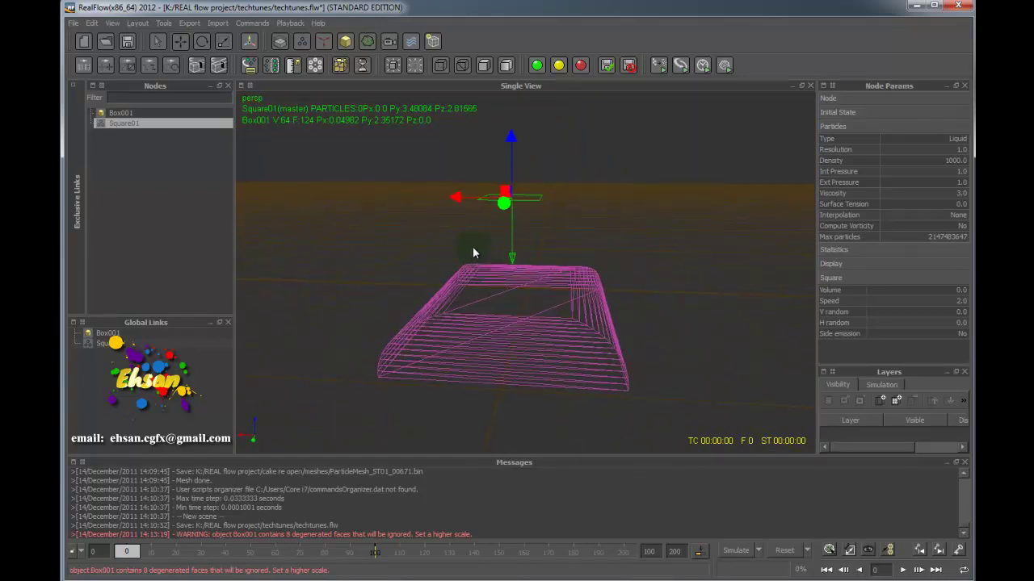
# Display the box smooth shaded and narrow the square emitter to a Y scale of about 0.16.
pyautogui.press('4')
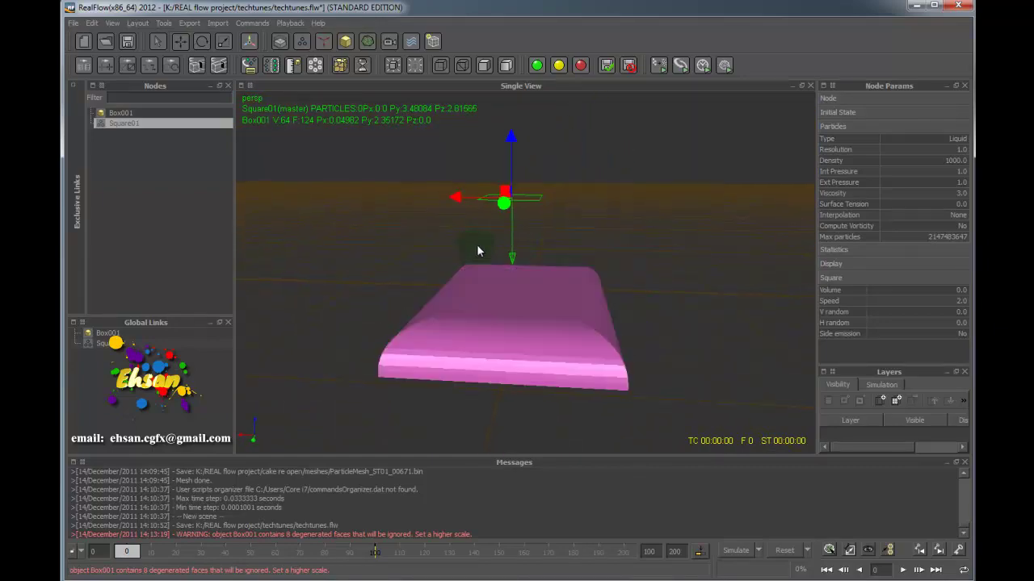
pyautogui.keyDown('alt'); pyautogui.moveTo(428, 277); pyautogui.dragTo(379, 298); pyautogui.keyUp('alt')
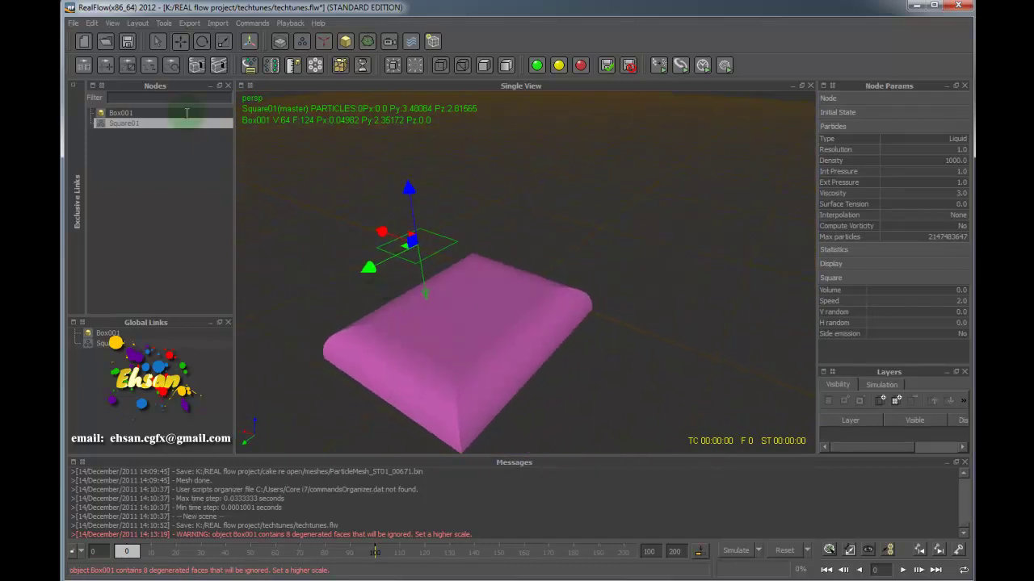
pyautogui.click(223, 43)
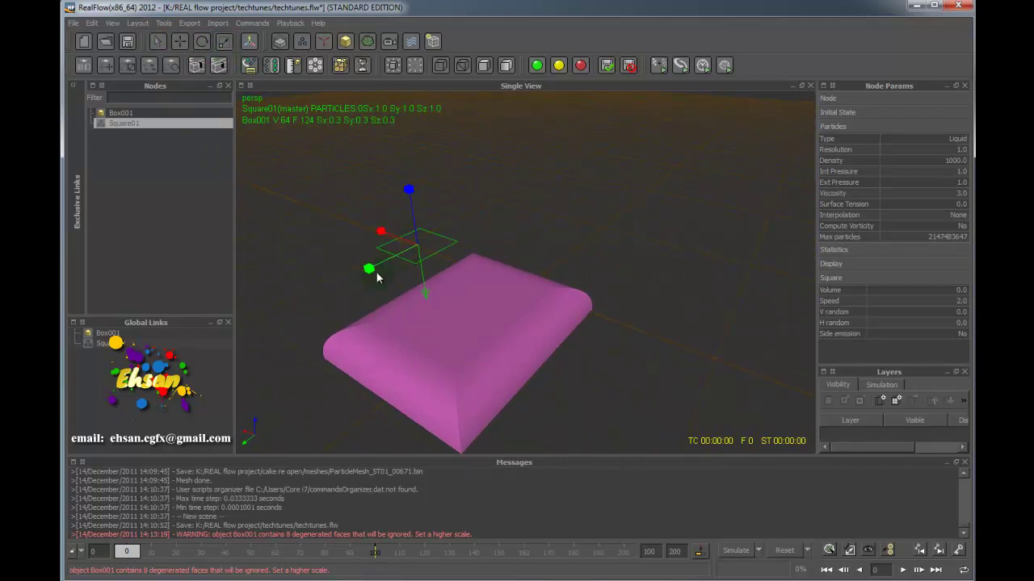
pyautogui.moveTo(369, 276); pyautogui.dragTo(461, 265)
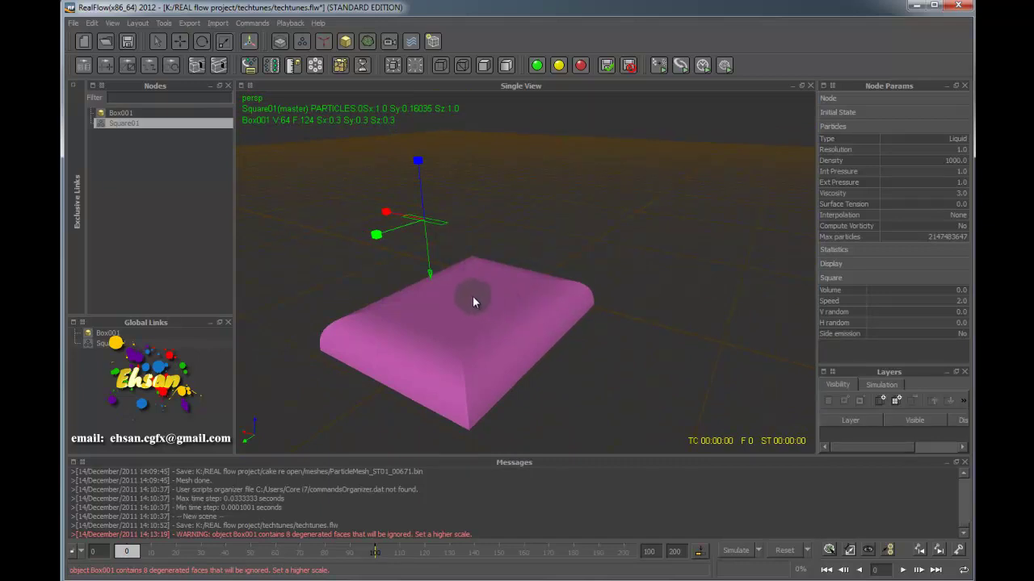
# Simulate the fluid through frame 200, then go back to frame 146 and inspect the particles from a low angle.
pyautogui.click(742, 552)
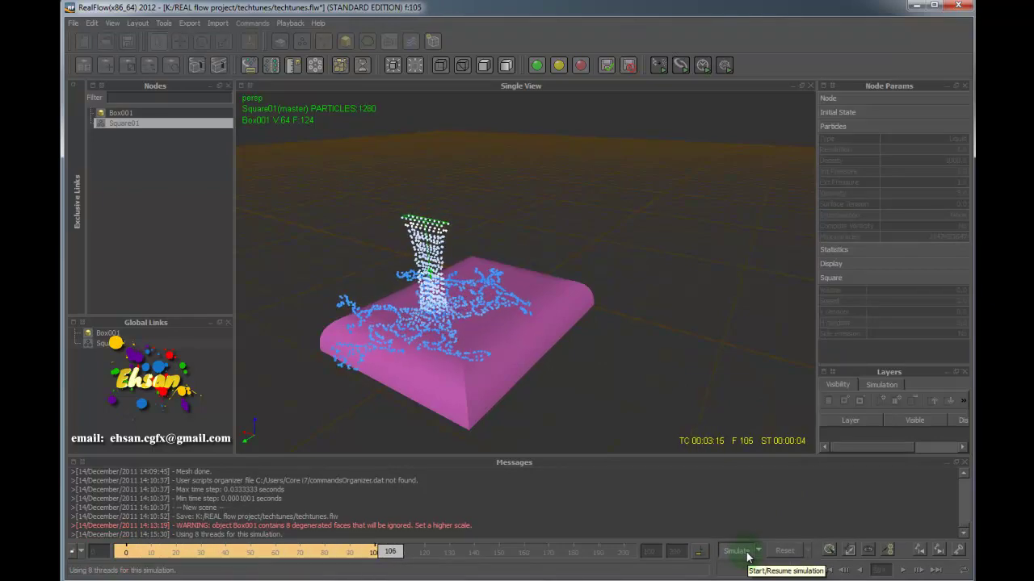
pyautogui.keyDown('alt'); pyautogui.moveTo(420, 380); pyautogui.dragTo(468, 311); pyautogui.keyUp('alt')
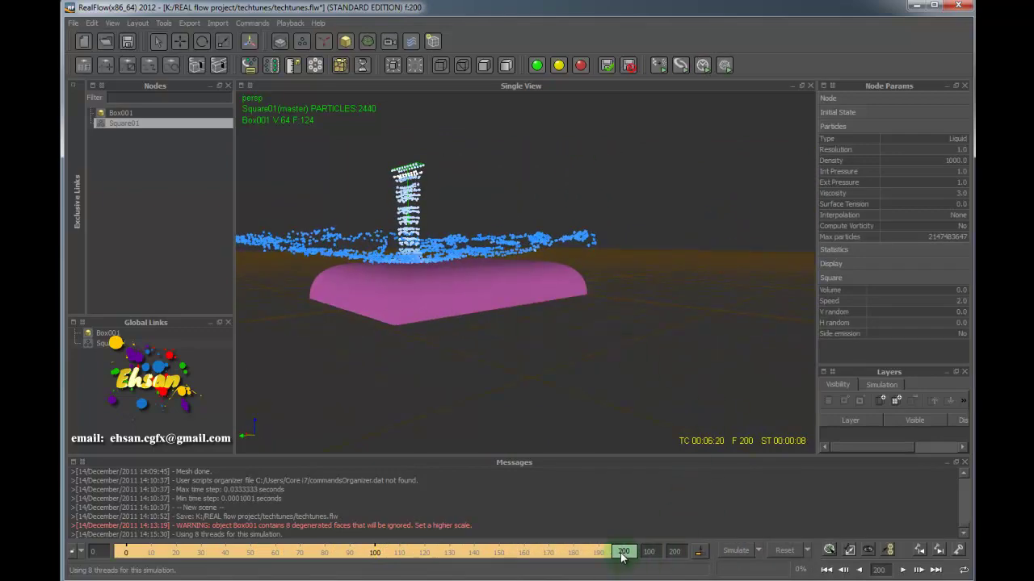
pyautogui.moveTo(623, 551); pyautogui.dragTo(489, 551)
pyautogui.keyDown('alt'); pyautogui.moveTo(510, 386); pyautogui.dragTo(502, 288); pyautogui.keyUp('alt')
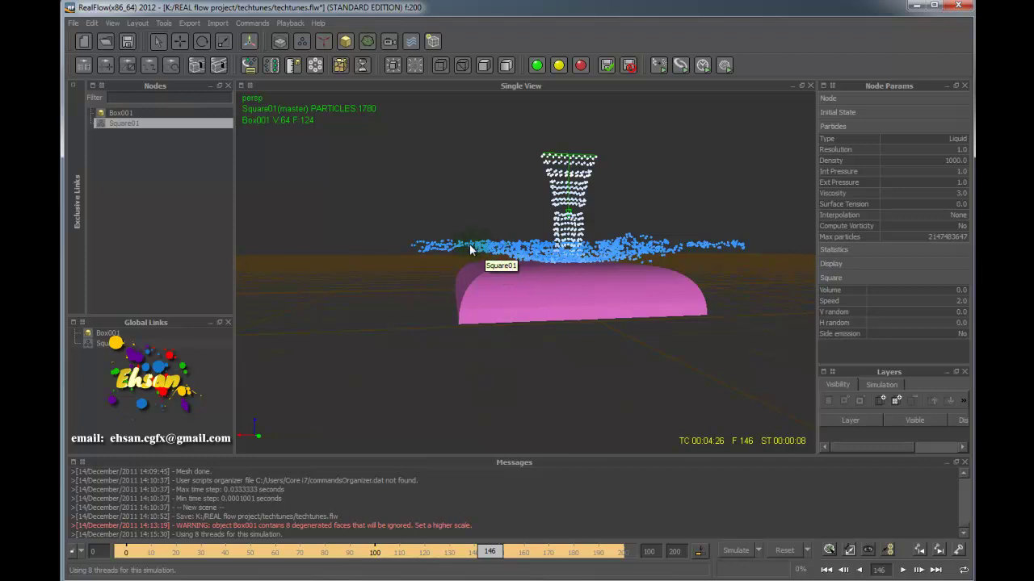
# Add a Gravity daemon to the scene and show it in the side view with wireframe display.
pyautogui.click(324, 41)
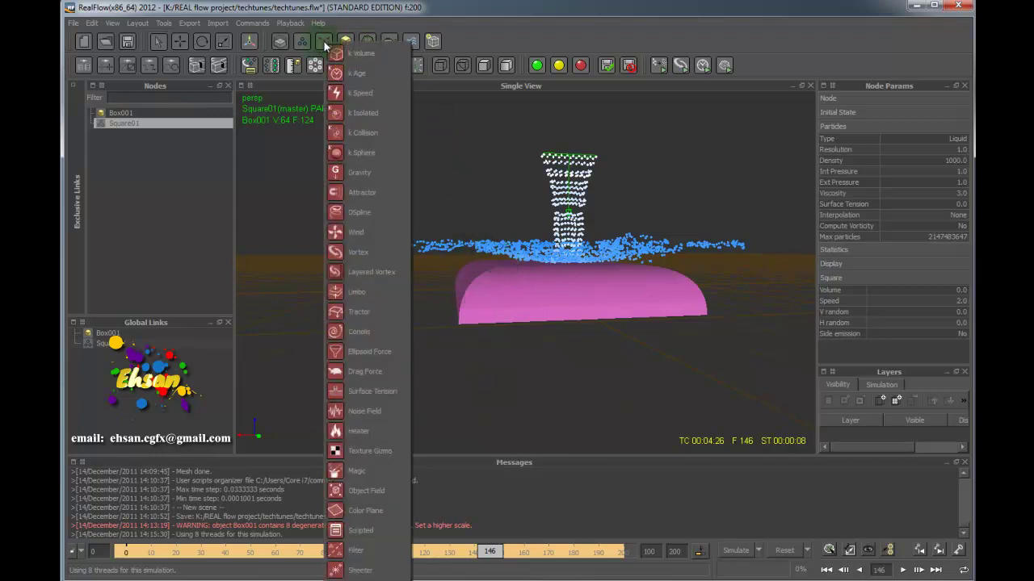
pyautogui.click(370, 184)
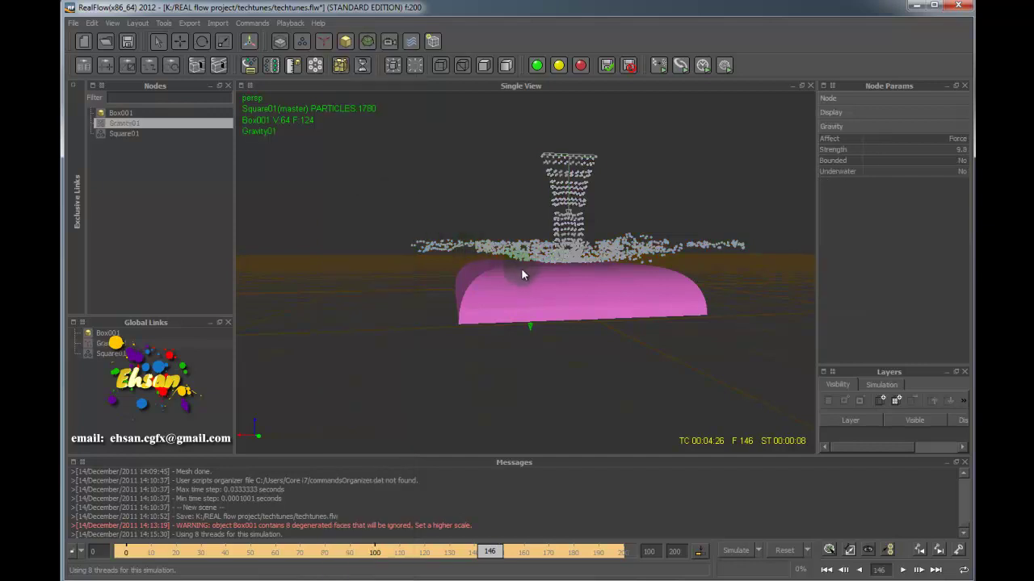
pyautogui.press('3')
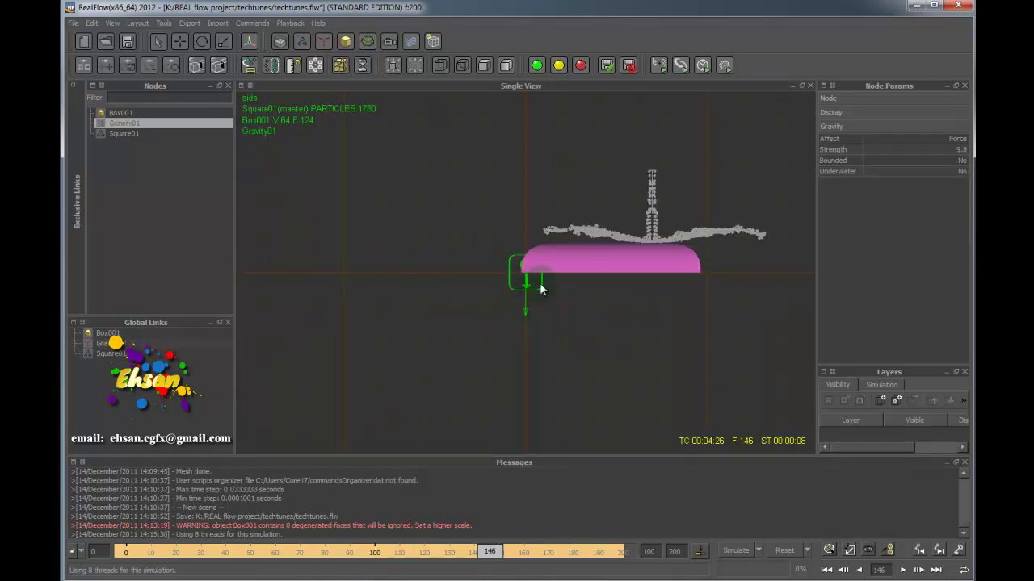
pyautogui.moveTo(538, 284); pyautogui.dragTo(545, 277)
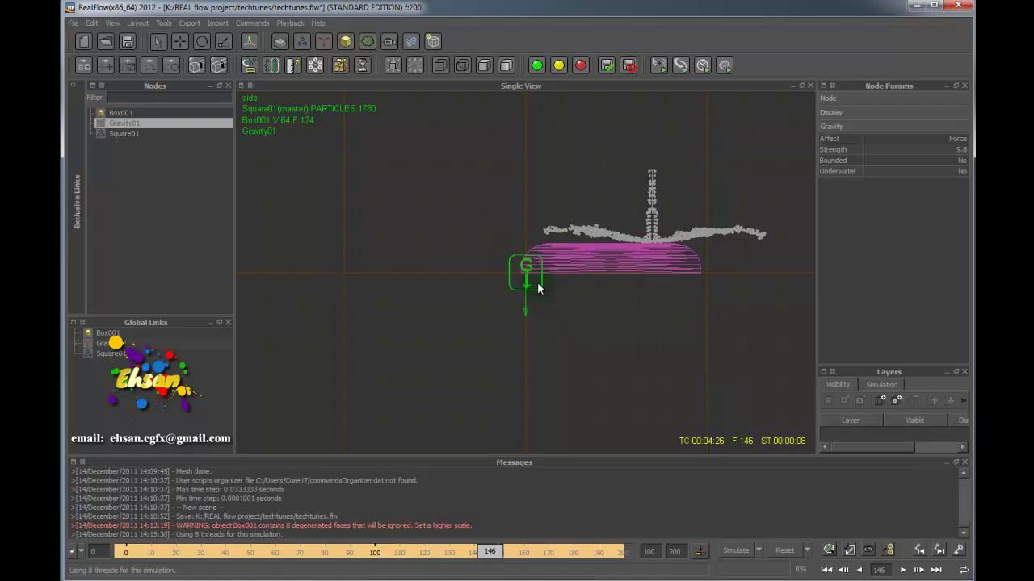
# Display the scene shaded in the perspective view, select the square emitter, and reset the simulation.
pyautogui.press('4')
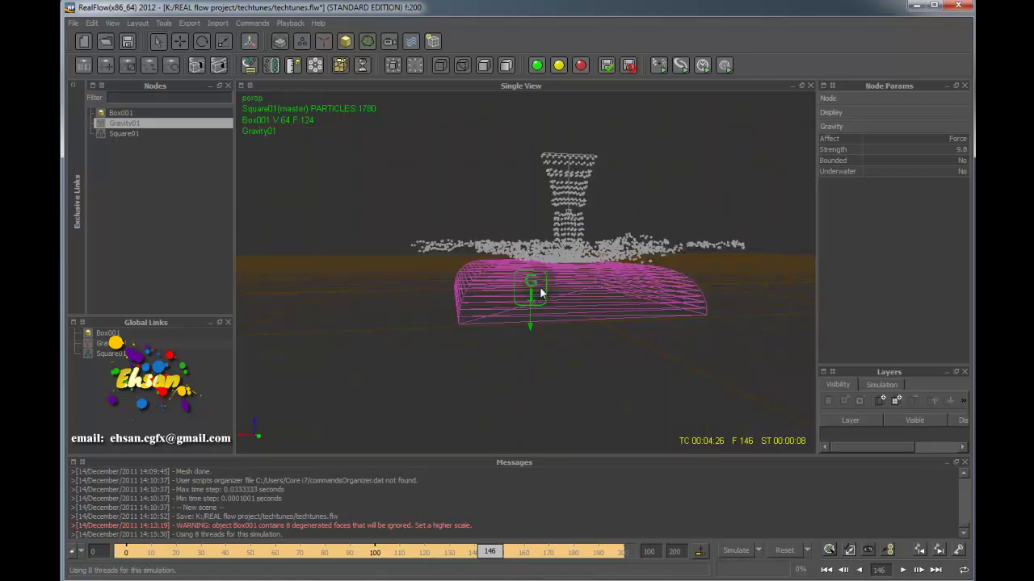
pyautogui.keyDown('alt'); pyautogui.moveTo(540, 295); pyautogui.dragTo(477, 292); pyautogui.keyUp('alt')
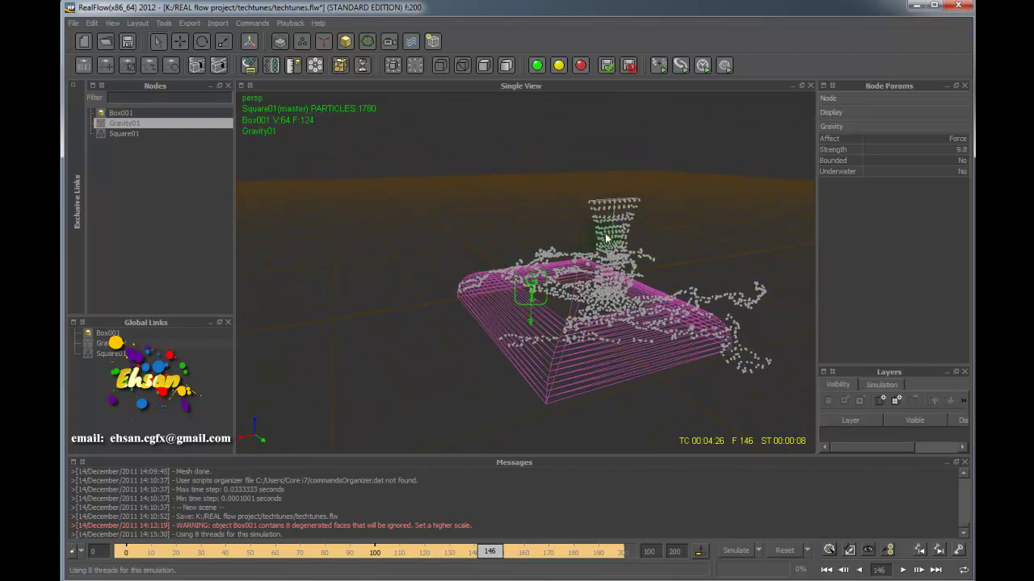
pyautogui.press('5')
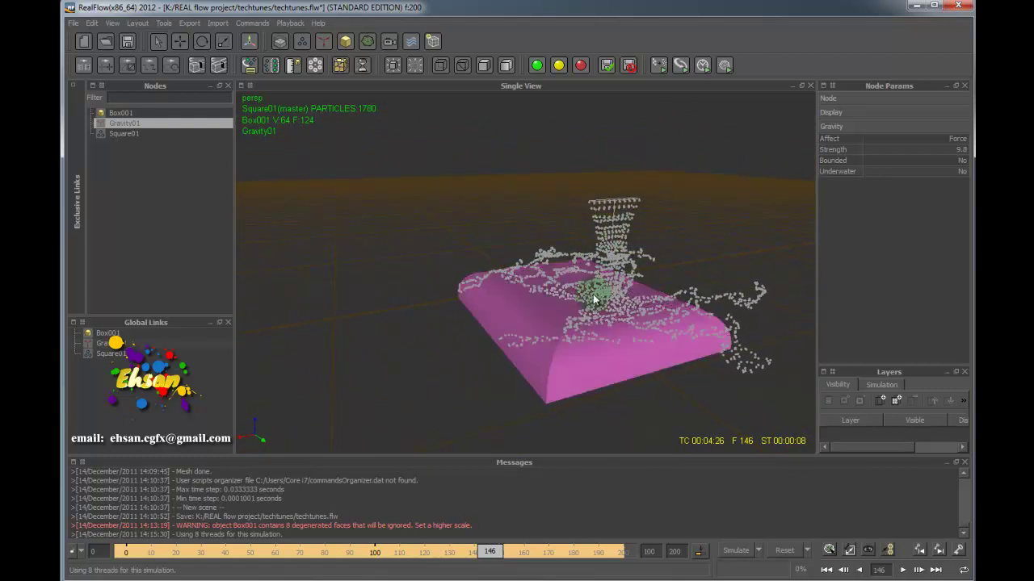
pyautogui.click(622, 204)
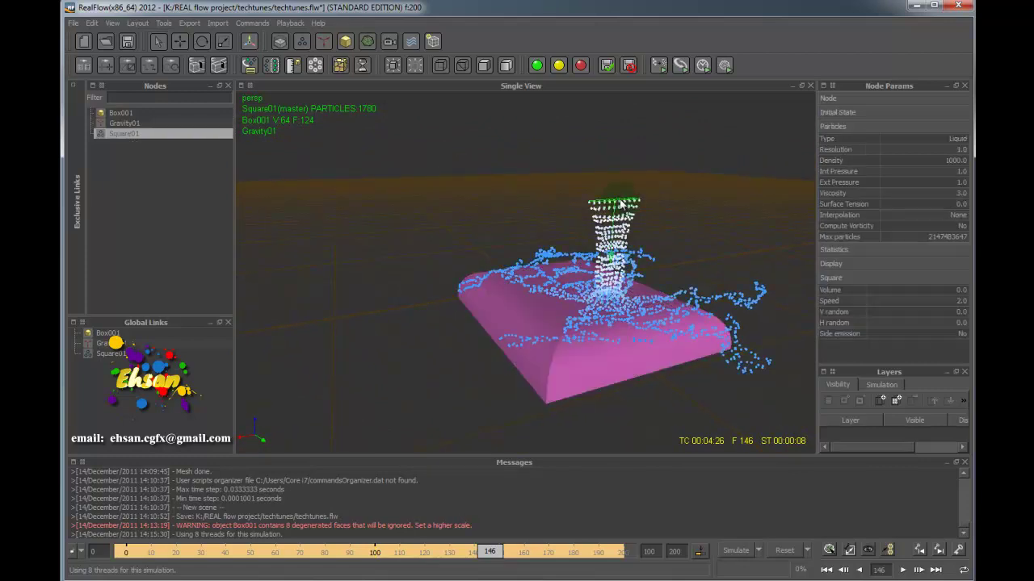
pyautogui.click(784, 550)
pyautogui.click(344, 222)
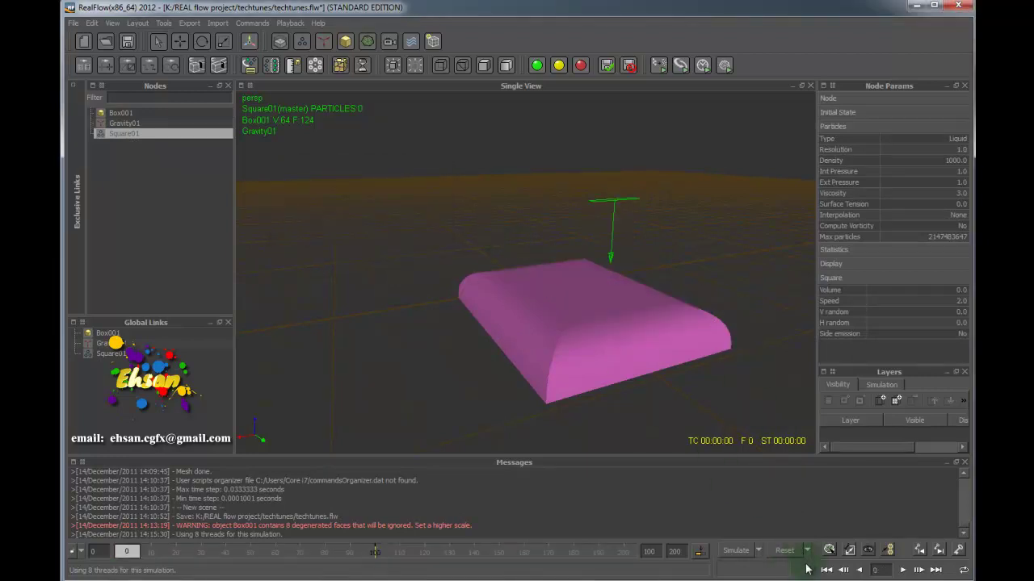
# Run the simulation to about frame 122 to inspect the fluid falling over the box, and reset it.
pyautogui.click(735, 551)
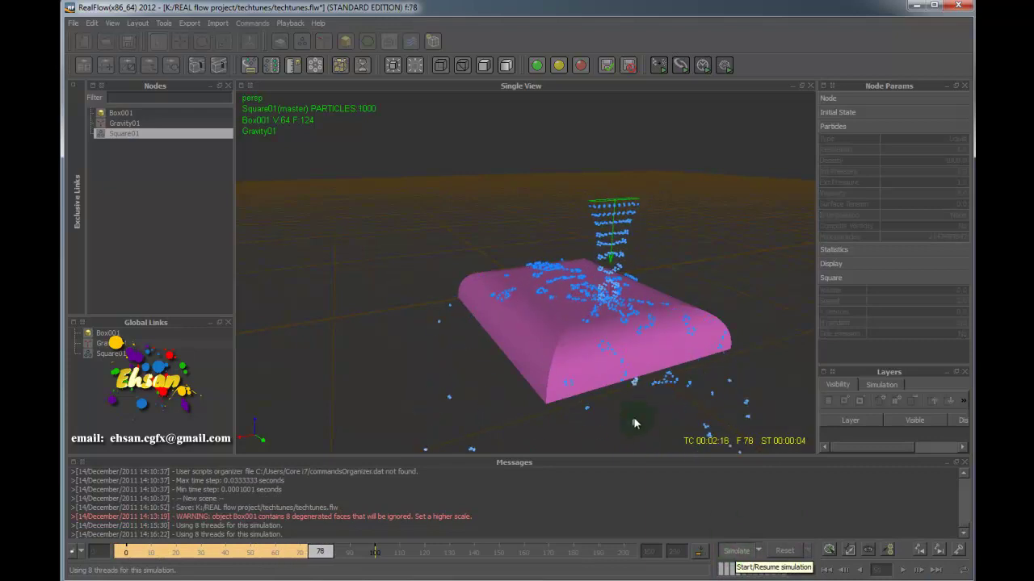
pyautogui.keyDown('alt'); pyautogui.moveTo(634, 423); pyautogui.dragTo(489, 356); pyautogui.keyUp('alt')
pyautogui.click(733, 550)
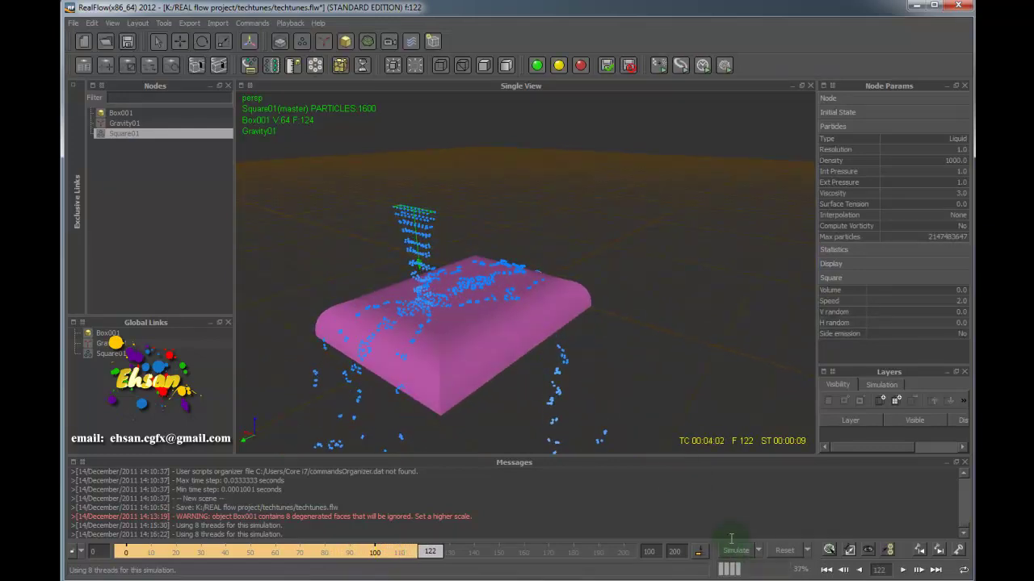
pyautogui.click(785, 550)
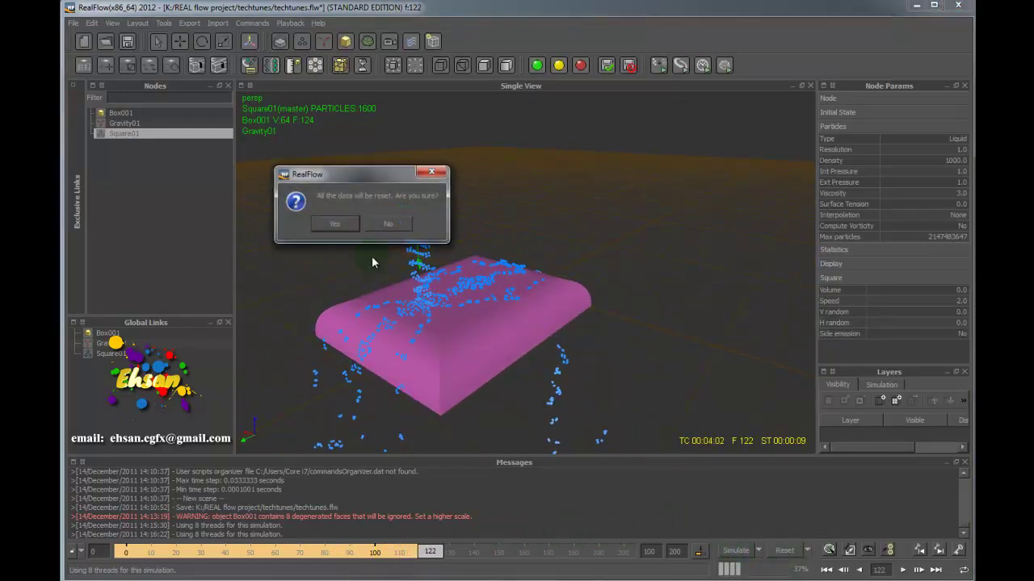
pyautogui.click(336, 224)
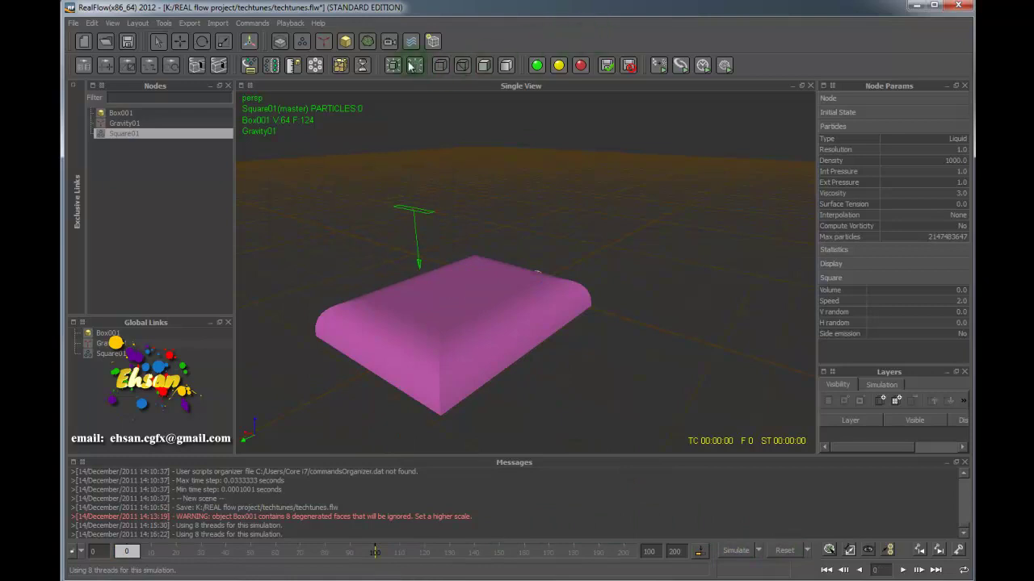
# Add a plane object and move it to about 1.85 in Y and 0.02 in Z so it lies beneath the box.
pyautogui.click(345, 41)
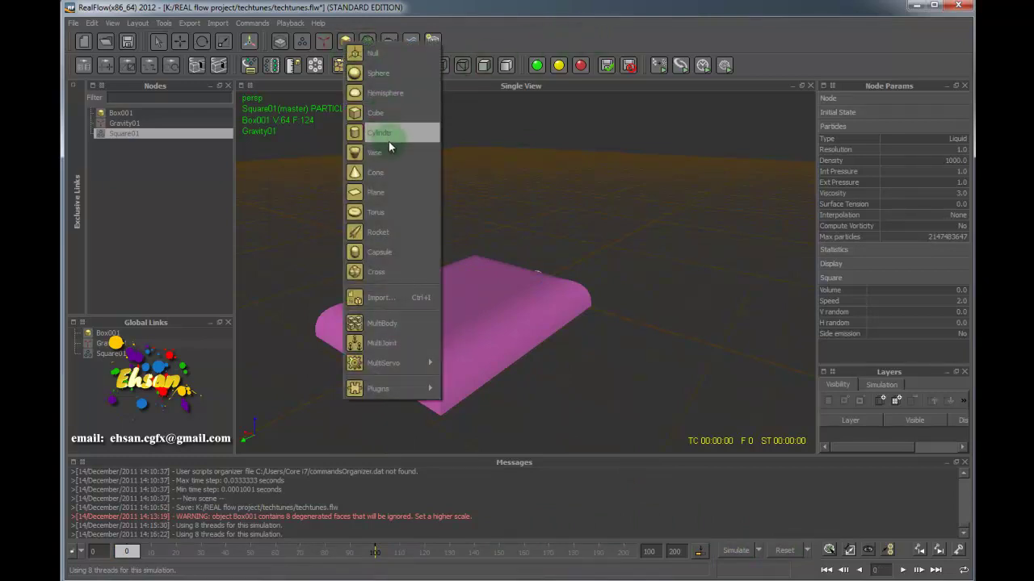
pyautogui.click(386, 193)
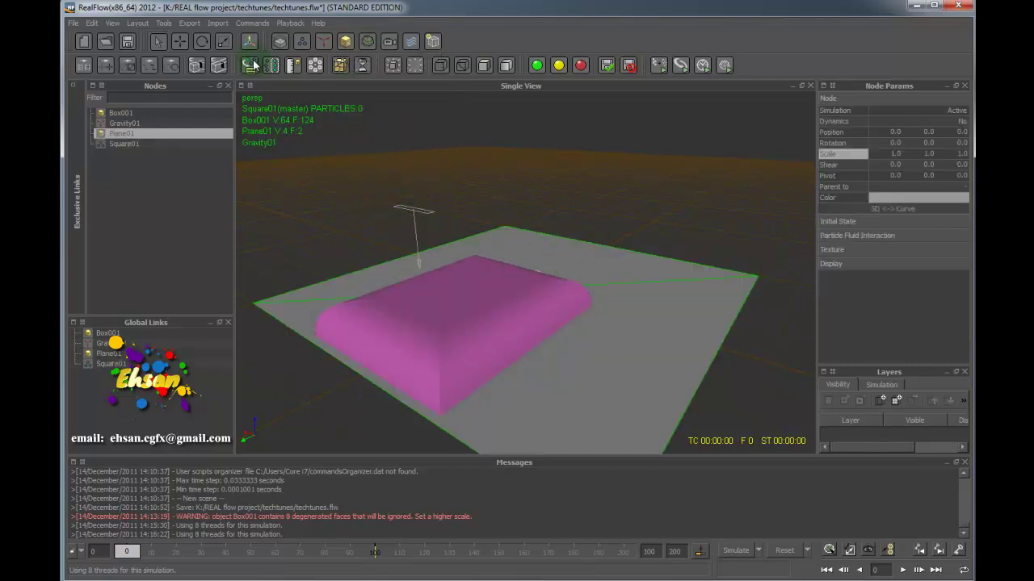
pyautogui.click(180, 40)
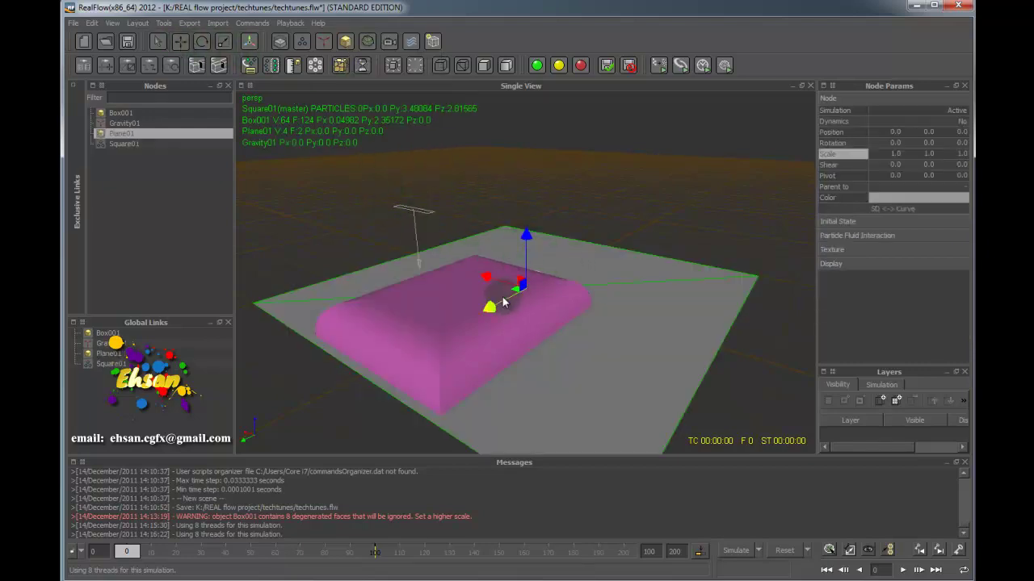
pyautogui.moveTo(502, 297); pyautogui.dragTo(450, 332)
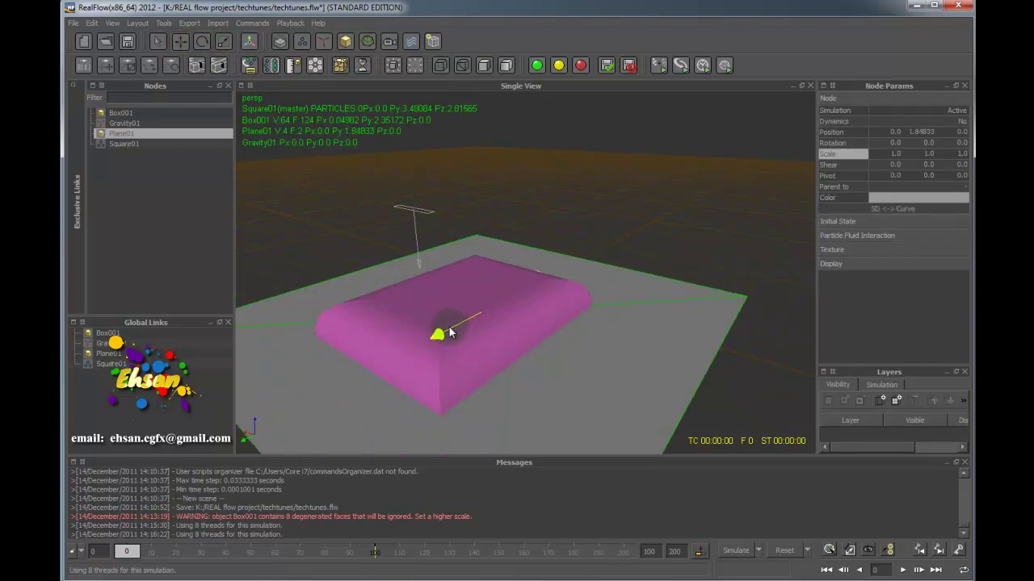
pyautogui.moveTo(474, 260); pyautogui.dragTo(482, 286)
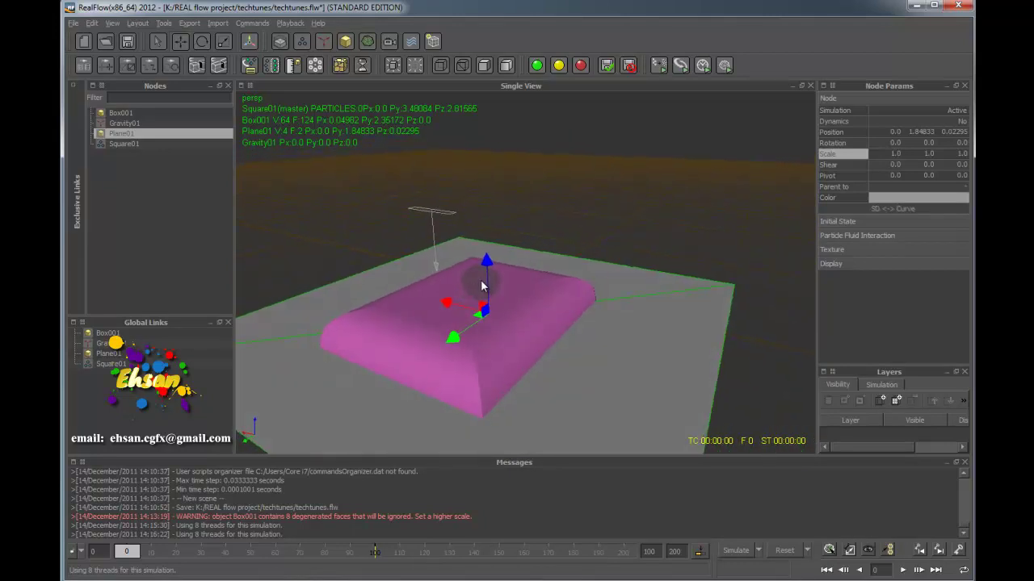
# Add a k Volume daemon and raise it to about 1.55 in Z.
pyautogui.click(323, 42)
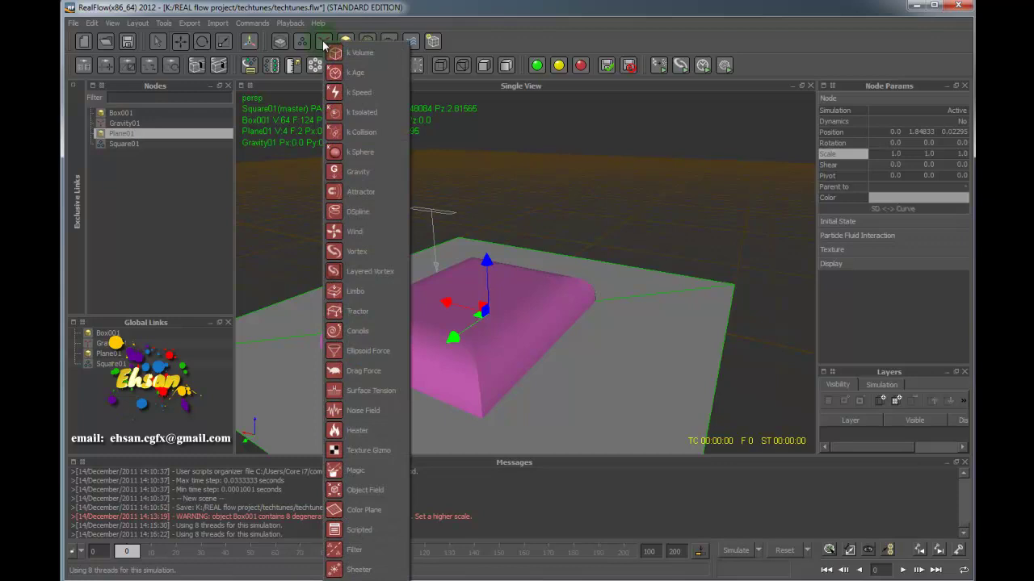
pyautogui.click(360, 53)
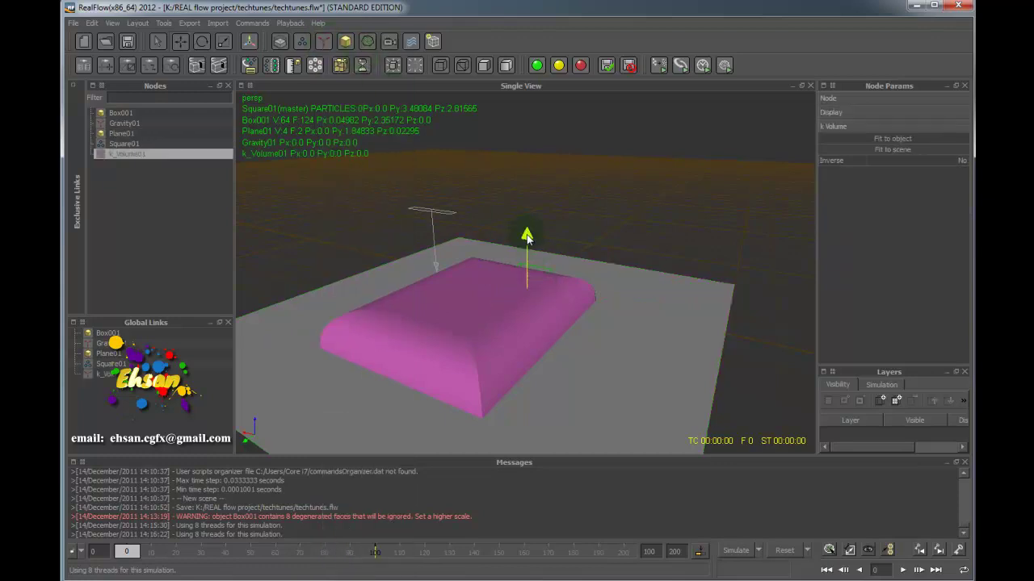
pyautogui.moveTo(527, 235); pyautogui.dragTo(530, 175)
pyautogui.keyDown('alt'); pyautogui.moveTo(575, 277); pyautogui.dragTo(485, 240); pyautogui.keyUp('alt')
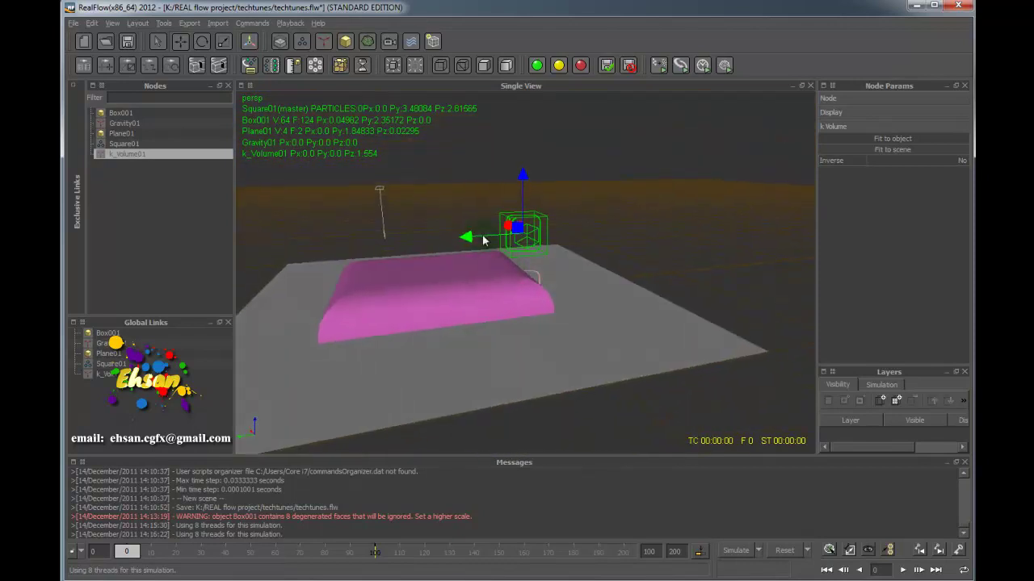
# In the side view, scale the k Volume to about 2.87 in Z and move it to about Y 0.16, Z 1.38.
pyautogui.click(223, 41)
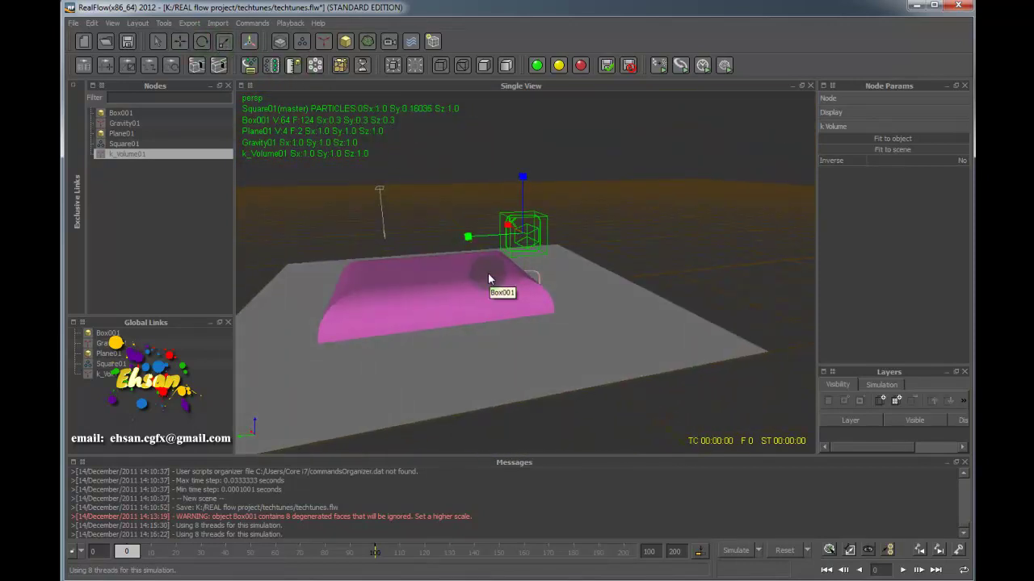
pyautogui.press('3')
pyautogui.moveTo(525, 175); pyautogui.dragTo(533, 106)
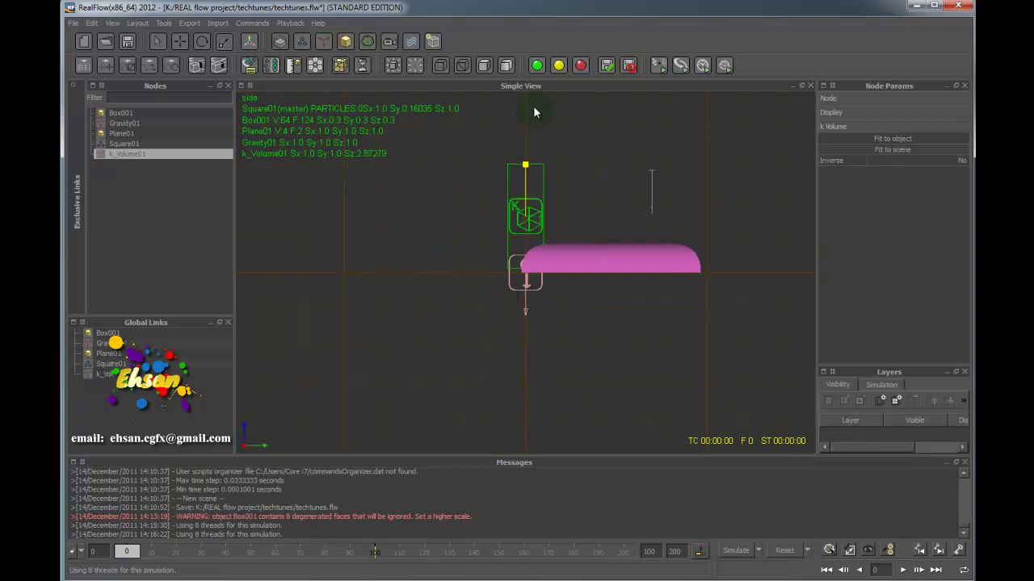
pyautogui.click(182, 42)
pyautogui.moveTo(533, 216); pyautogui.dragTo(538, 223)
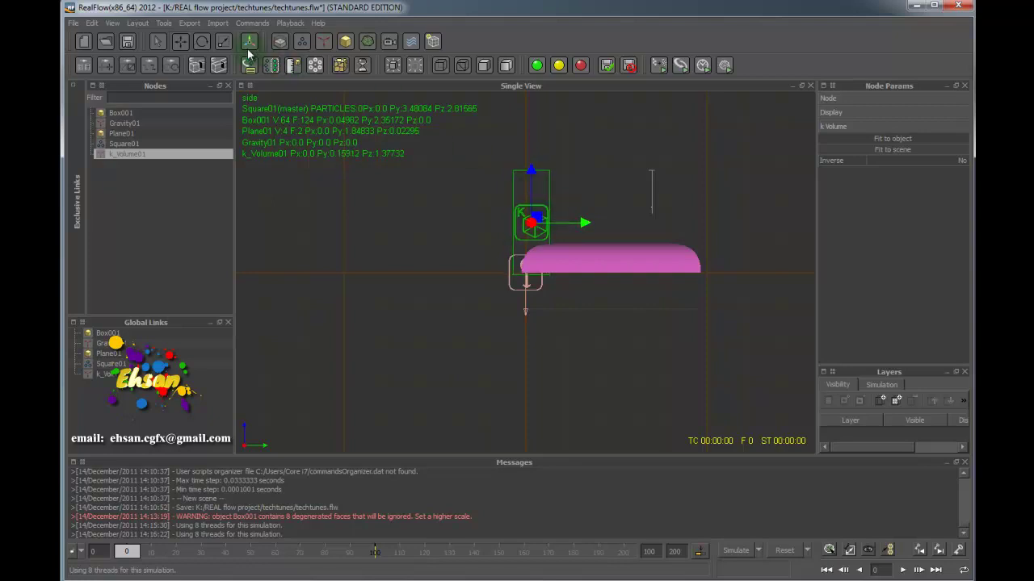
# Scale the k Volume to about 3.69 in Y and move it over the box at about 2.61 in Y.
pyautogui.click(223, 42)
pyautogui.moveTo(583, 222); pyautogui.dragTo(678, 237)
pyautogui.click(179, 42)
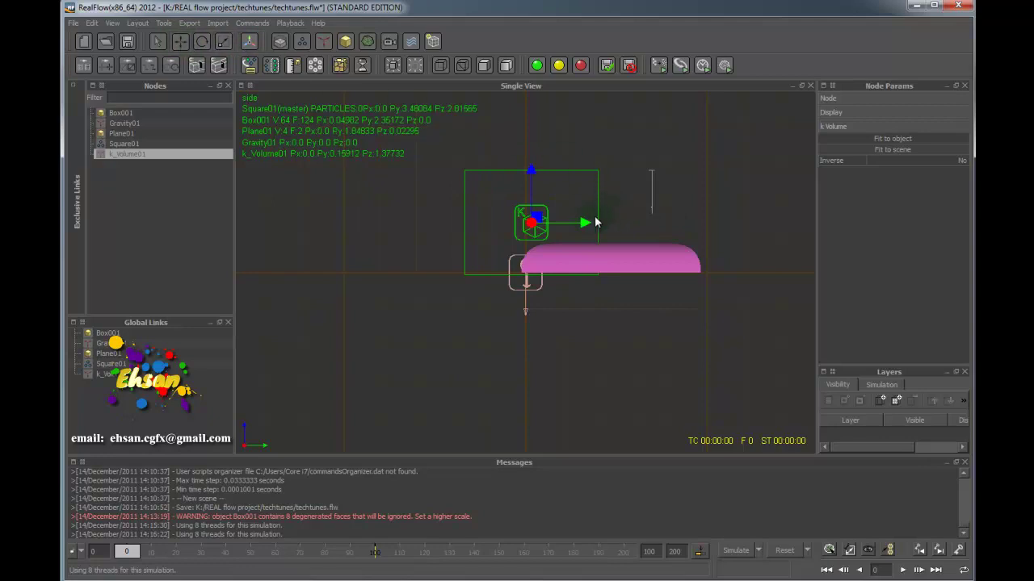
pyautogui.moveTo(582, 225); pyautogui.dragTo(682, 233)
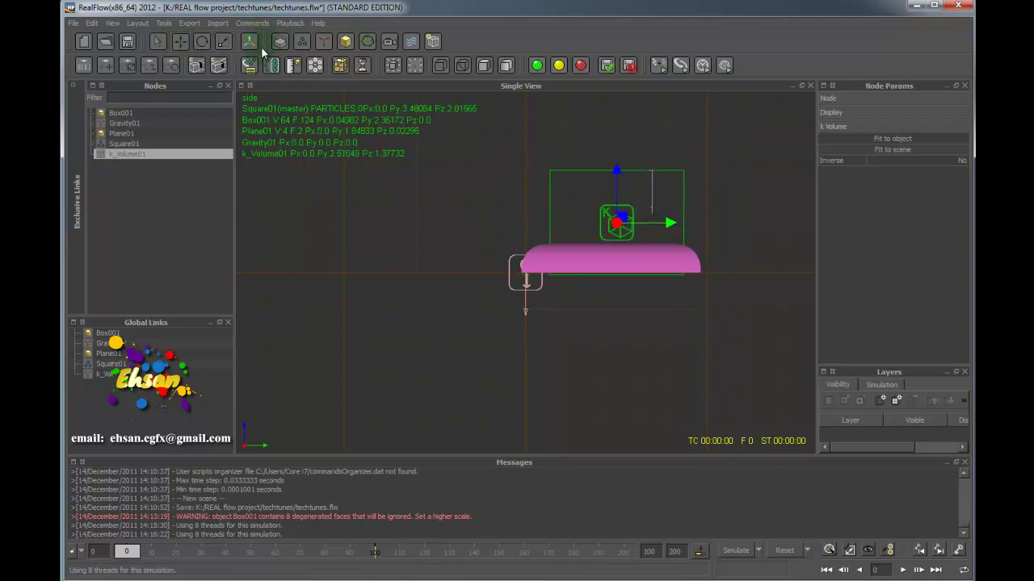
# Enlarge the k Volume around the box, scaling it to about 4.37 in X, 6.36 in Y and 3.17 in Z.
pyautogui.click(224, 42)
pyautogui.moveTo(616, 172); pyautogui.dragTo(616, 172)
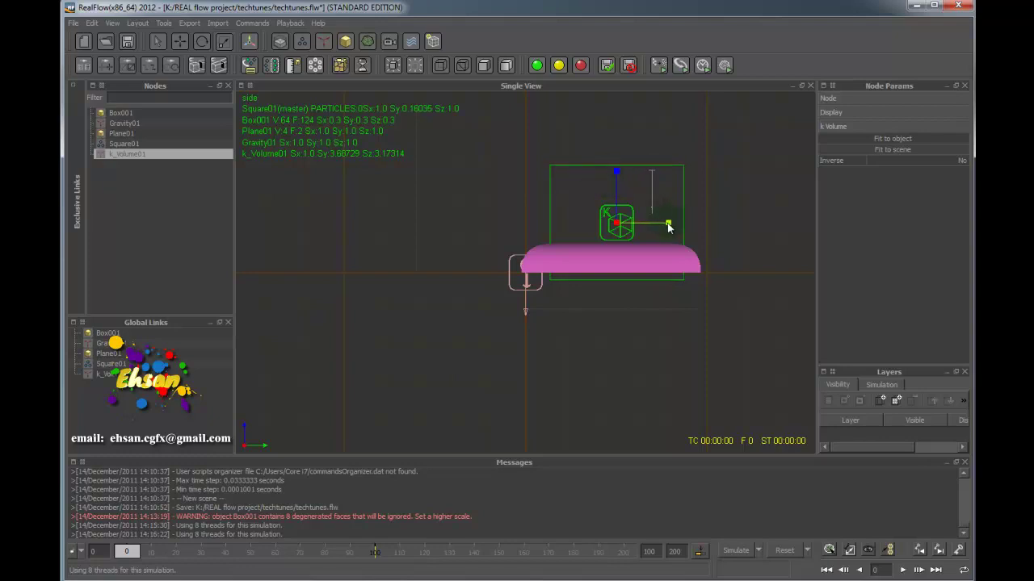
pyautogui.moveTo(668, 225); pyautogui.dragTo(764, 240)
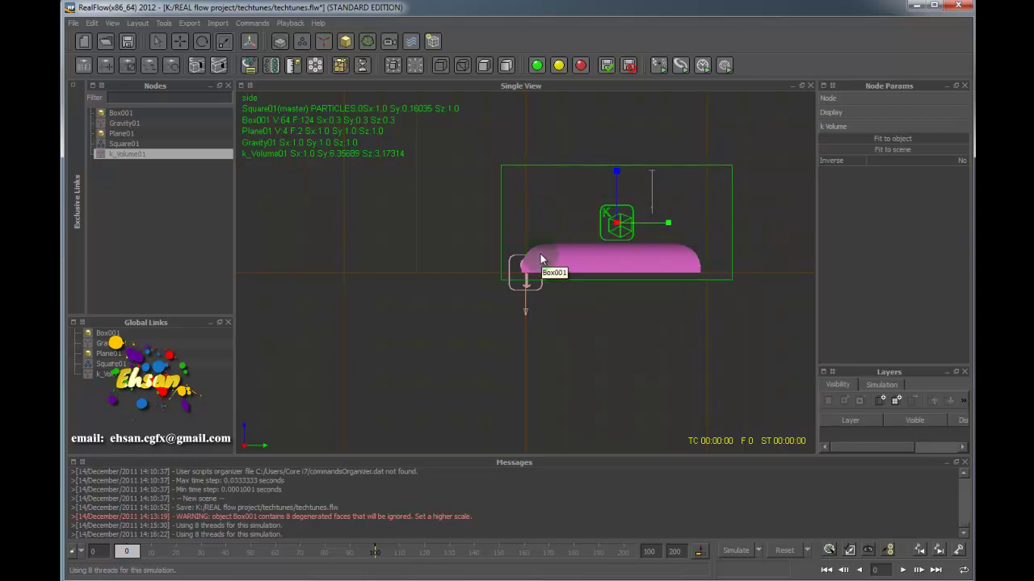
pyautogui.press('4')
pyautogui.keyDown('alt'); pyautogui.moveTo(396, 300); pyautogui.dragTo(517, 336); pyautogui.keyUp('alt')
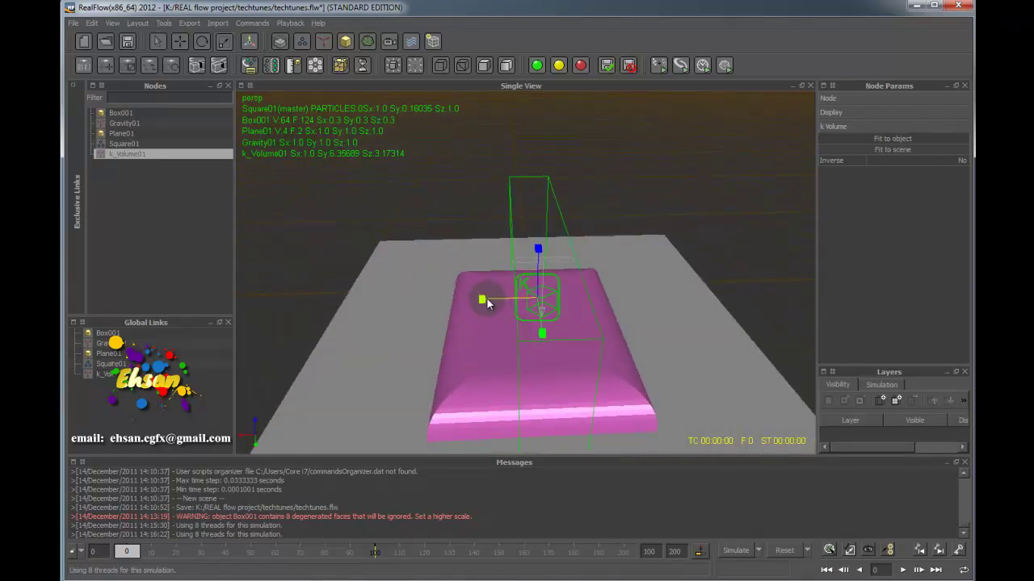
pyautogui.moveTo(486, 304); pyautogui.dragTo(307, 266)
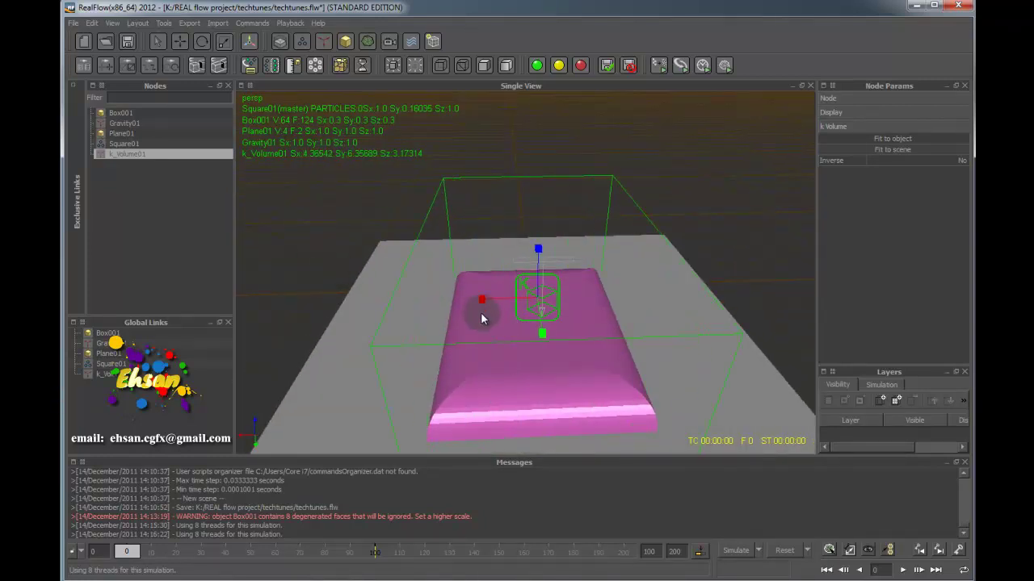
# Adjust the k Volume's fit around the box in the top view and scale it to about 5.27 in X and 5.60 in Z.
pyautogui.press('2')
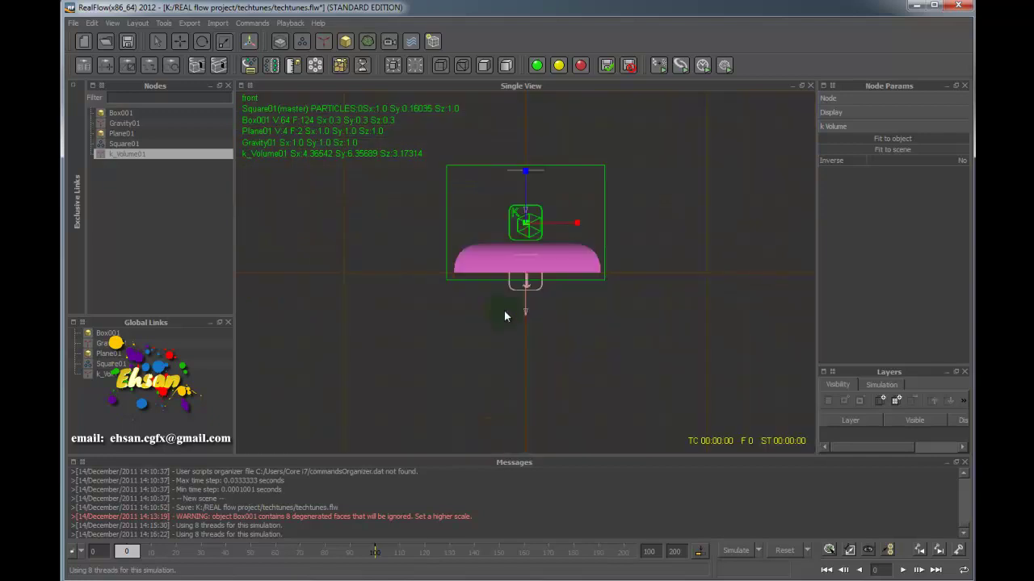
pyautogui.press('1')
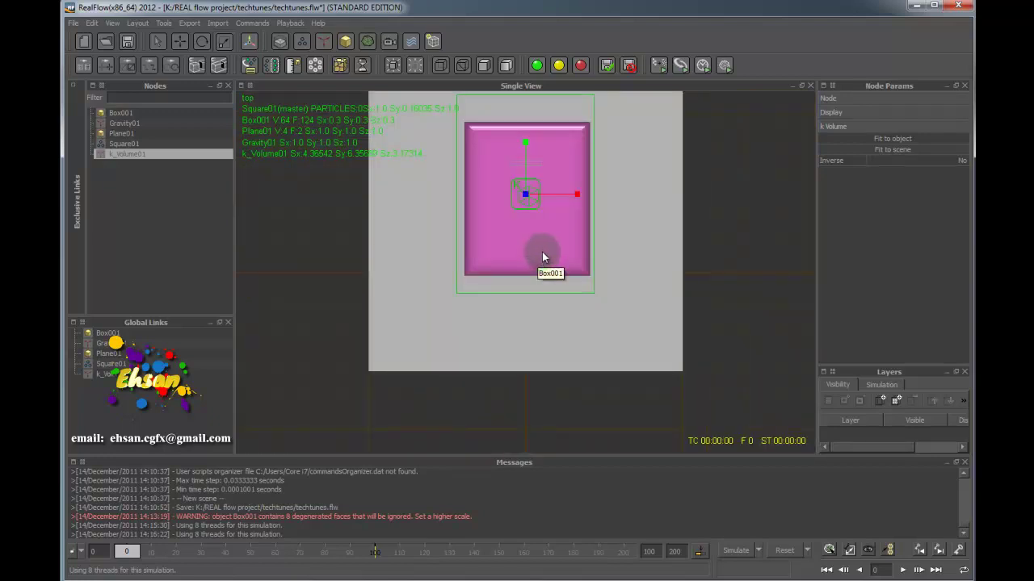
pyautogui.click(180, 42)
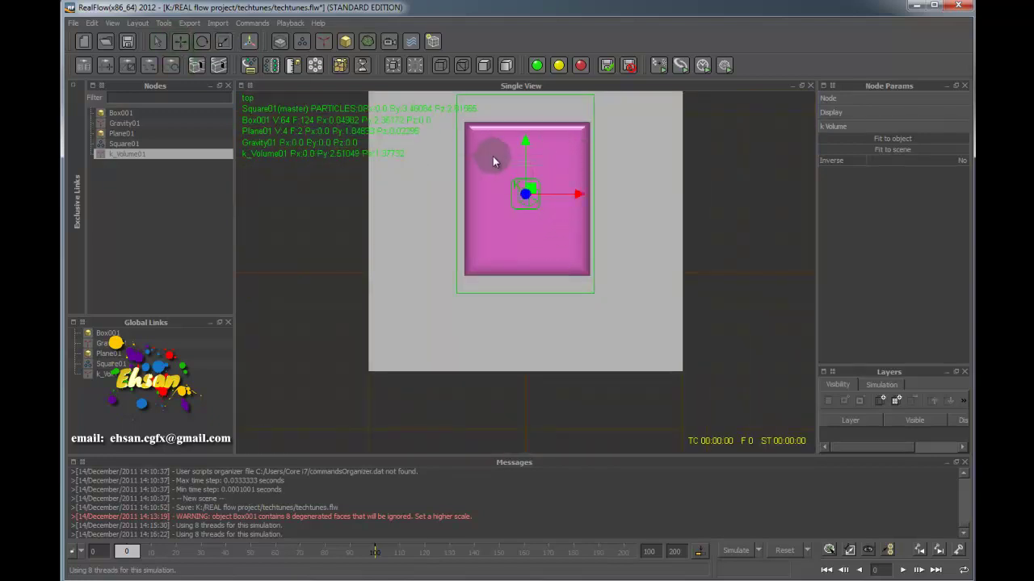
pyautogui.moveTo(535, 191); pyautogui.dragTo(710, 281)
pyautogui.click(224, 41)
pyautogui.press('4')
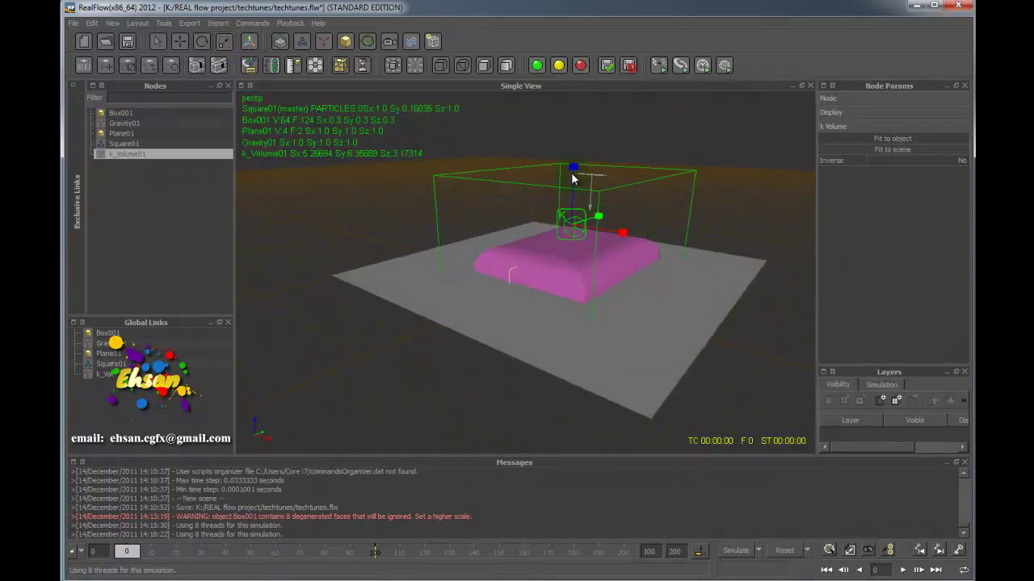
pyautogui.moveTo(574, 175); pyautogui.dragTo(577, 80)
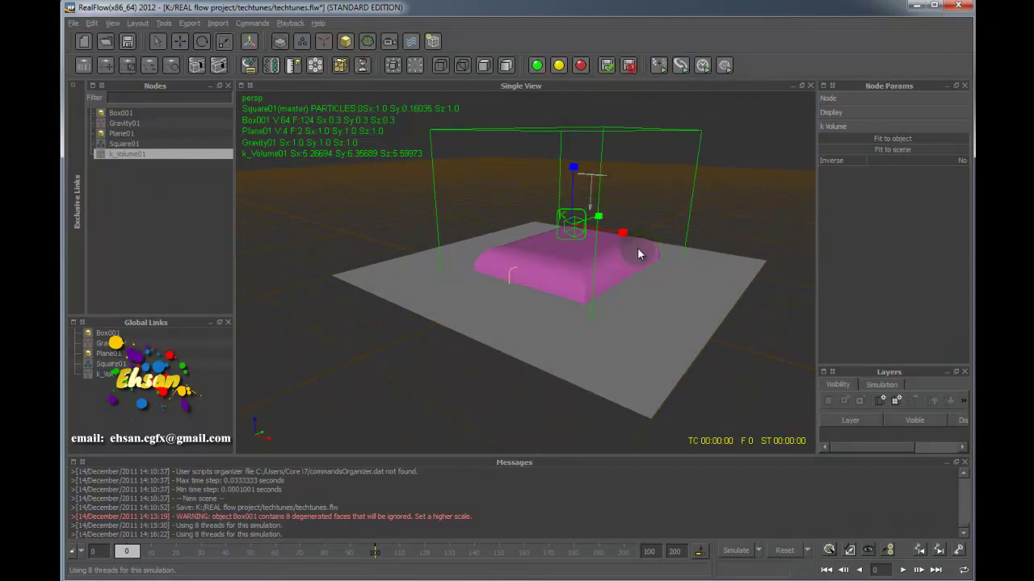
pyautogui.keyDown('alt'); pyautogui.moveTo(637, 247); pyautogui.dragTo(553, 233); pyautogui.keyUp('alt')
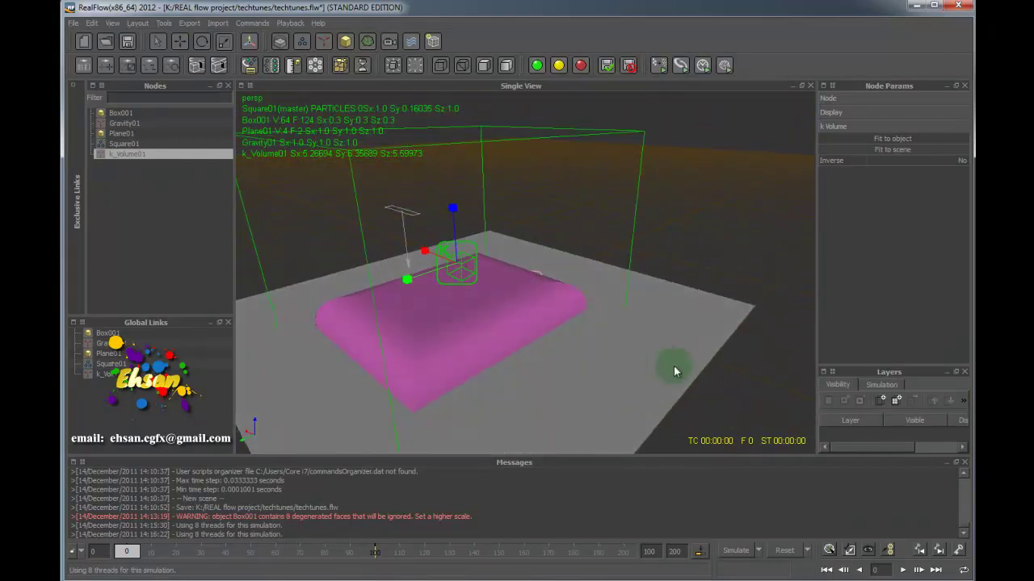
# Reset and run the simulation with the plane and k Volume, viewing the particles from a lower angle.
pyautogui.click(784, 551)
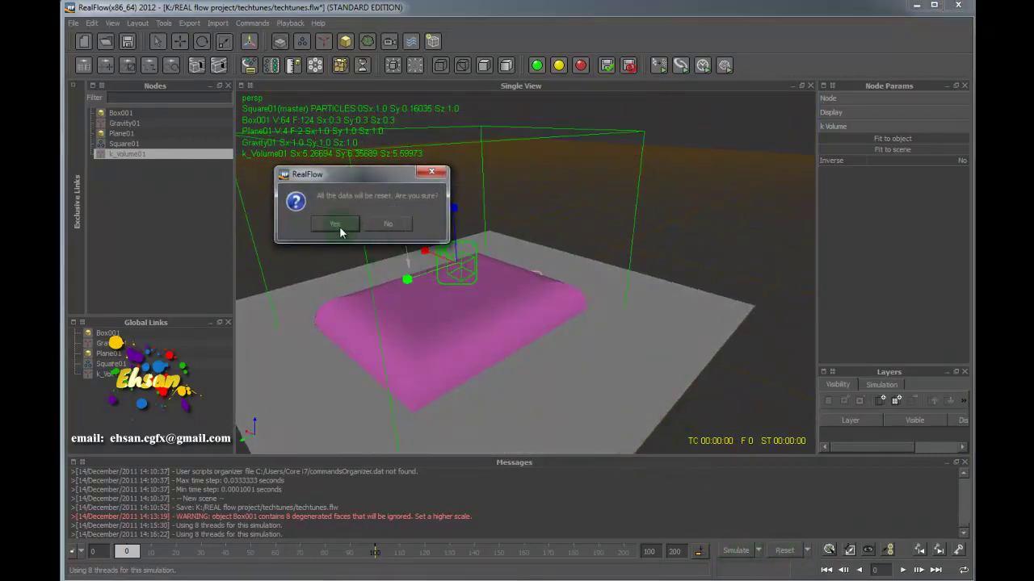
pyautogui.click(340, 226)
pyautogui.click(733, 551)
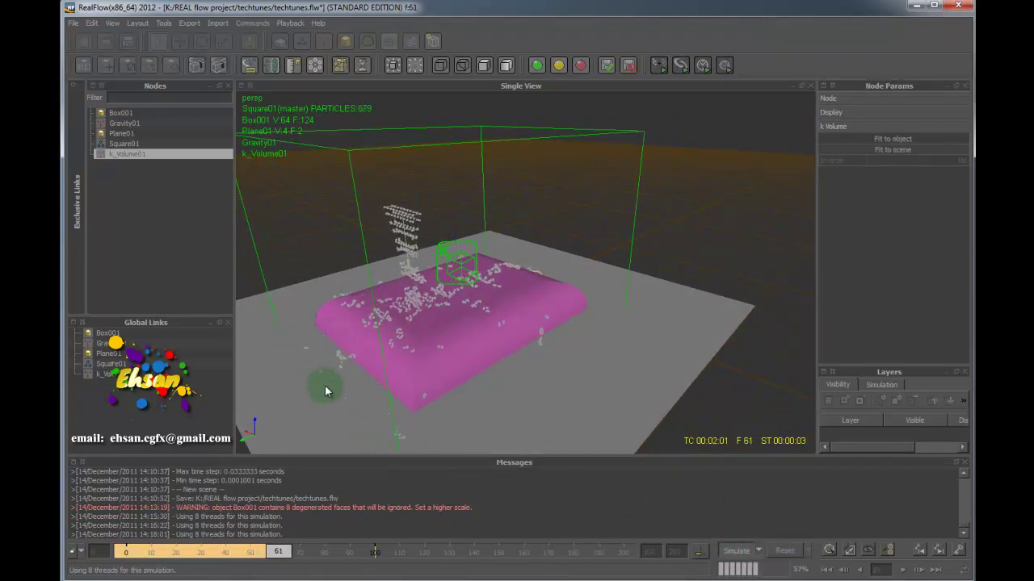
pyautogui.keyDown('alt'); pyautogui.moveTo(341, 350); pyautogui.dragTo(439, 327); pyautogui.keyUp('alt')
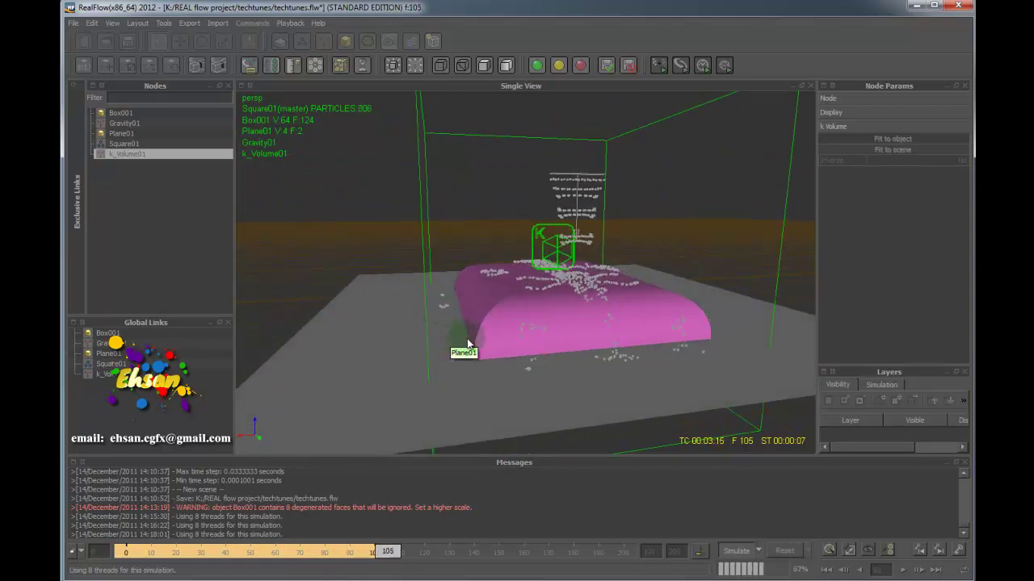
# Inspect the running simulation around the box from a higher angle, then stop it and reset the scene.
pyautogui.moveTo(499, 315)
pyautogui.keyDown('alt'); pyautogui.mouseDown()
pyautogui.moveTo(350, 335)
pyautogui.moveTo(411, 314)
pyautogui.moveTo(526, 309)
pyautogui.moveTo(461, 307)
pyautogui.moveTo(509, 305)
pyautogui.mouseUp(); pyautogui.keyUp('alt')
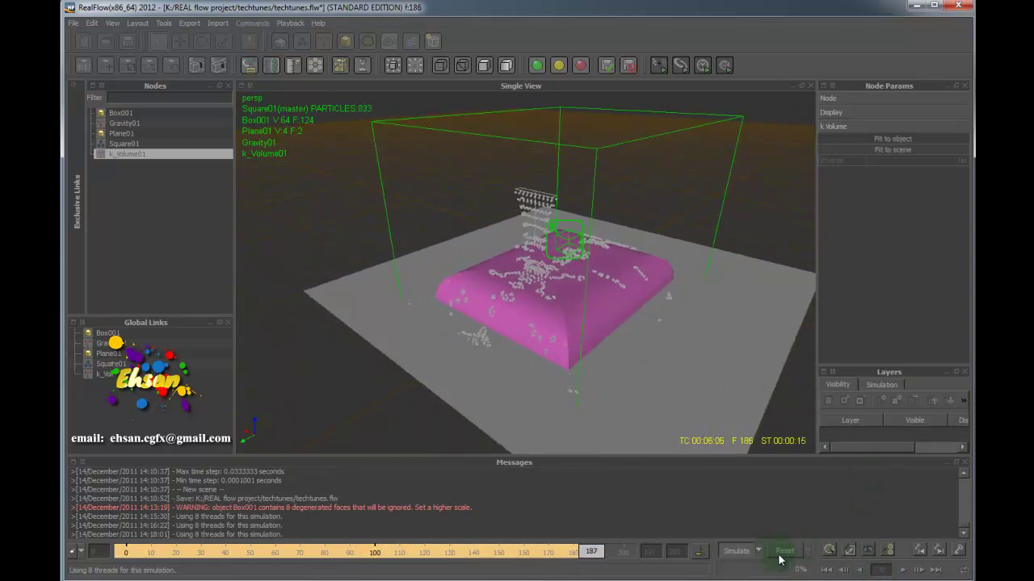
pyautogui.click(737, 551)
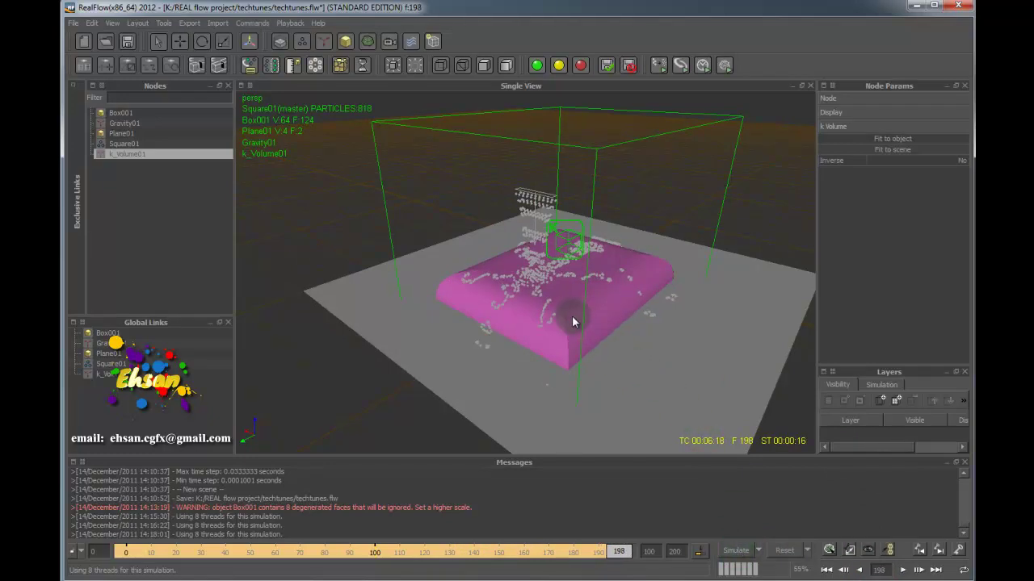
pyautogui.click(785, 551)
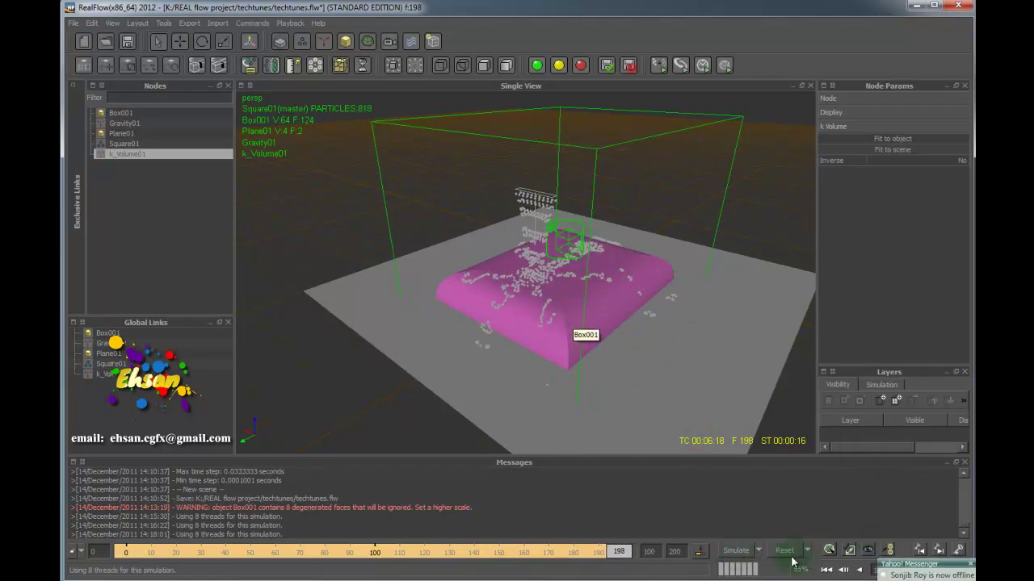
pyautogui.click(315, 223)
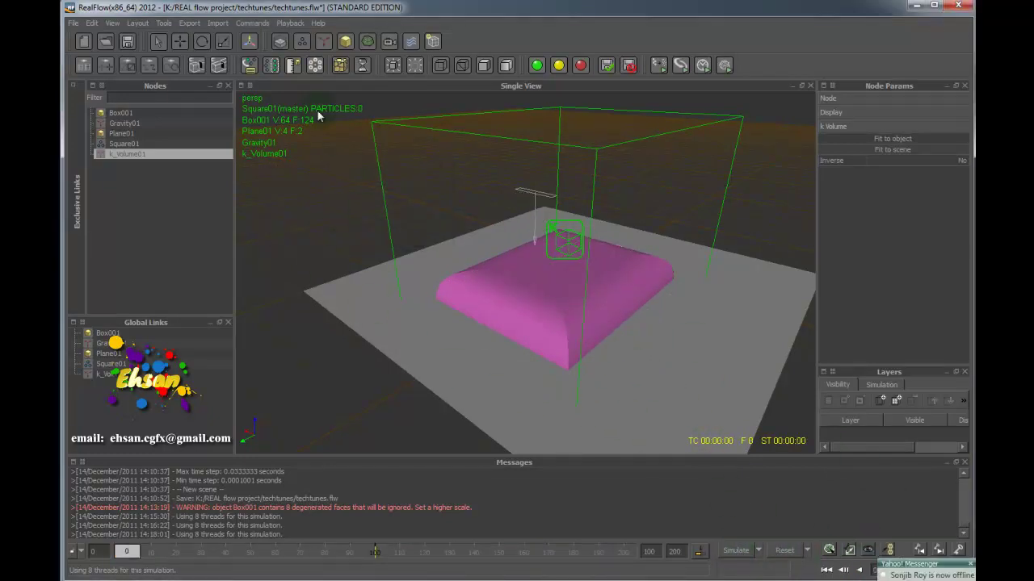
# Select the square emitter, lower it to about 2.6 in Z, and save the project.
pyautogui.click(517, 189)
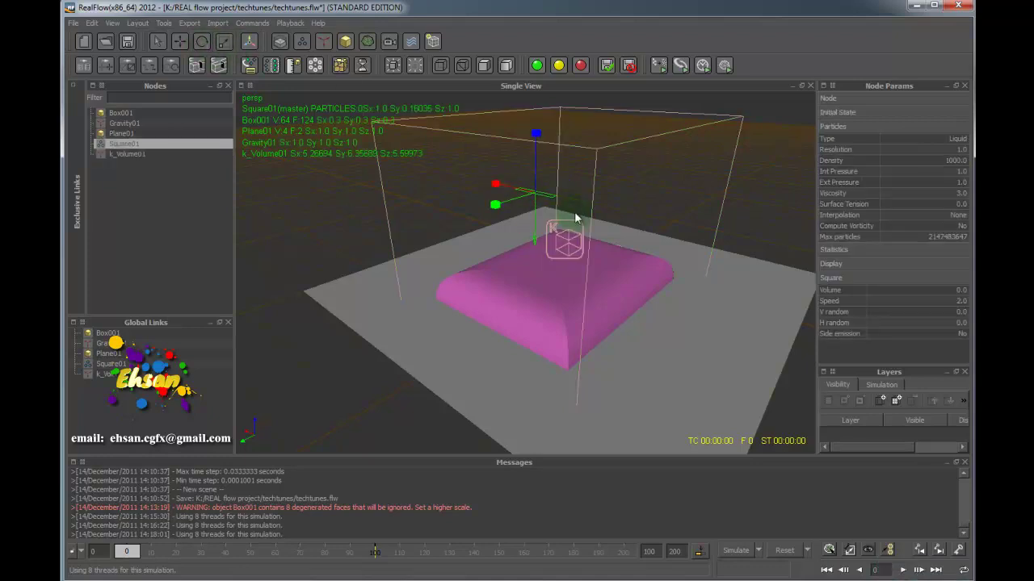
pyautogui.moveTo(495, 186); pyautogui.dragTo(542, 223)
pyautogui.click(183, 42)
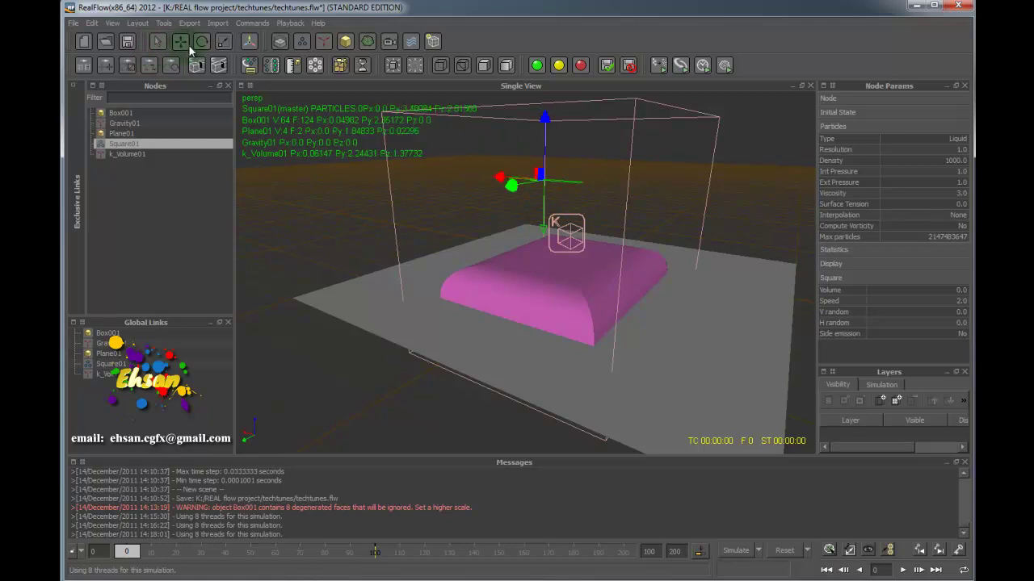
pyautogui.moveTo(539, 138); pyautogui.dragTo(541, 166)
pyautogui.keyDown('alt'); pyautogui.moveTo(541, 166); pyautogui.dragTo(542, 258); pyautogui.keyUp('alt')
pyautogui.scroll(2, 541, 256)
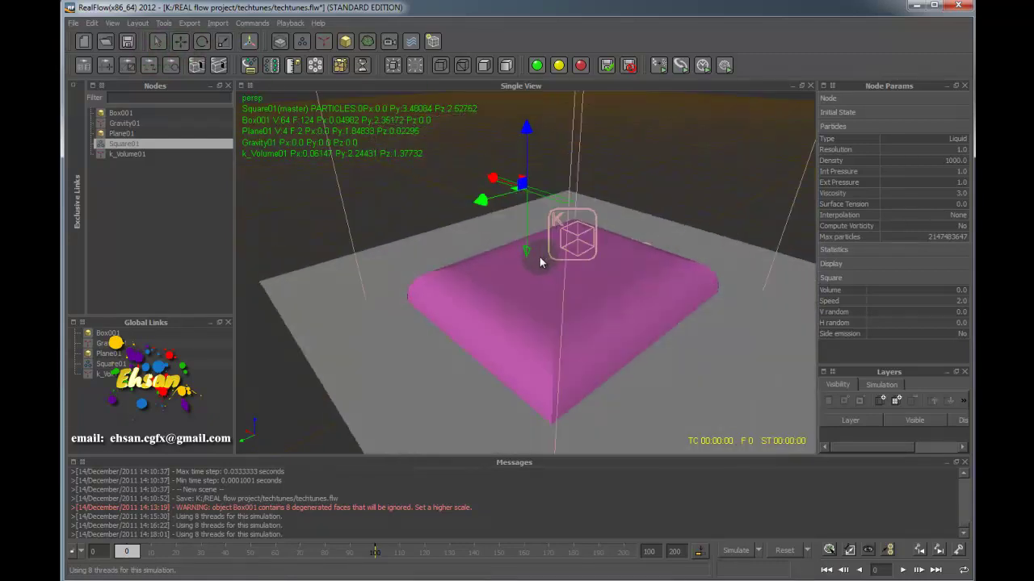
pyautogui.click(73, 23)
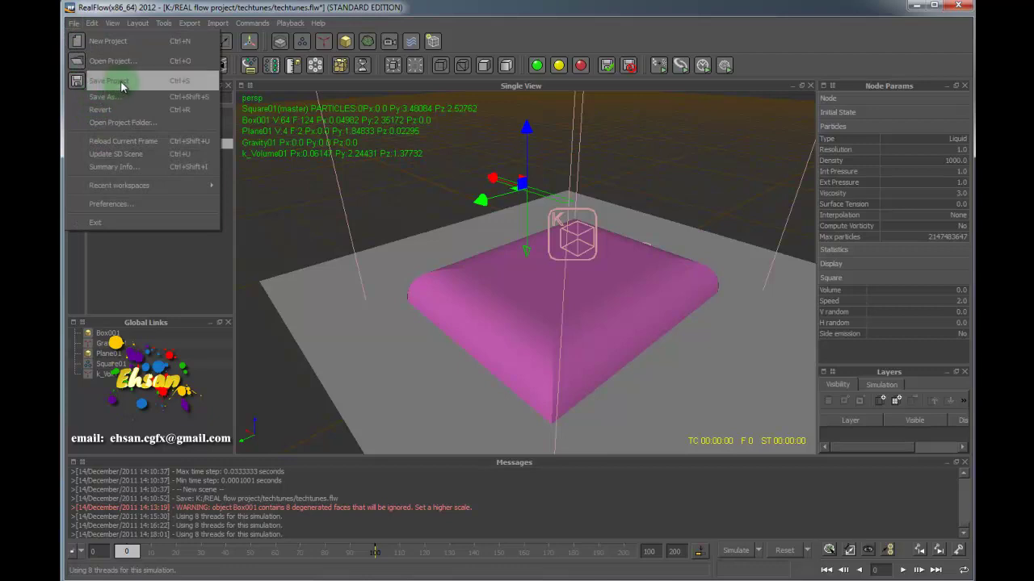
pyautogui.click(122, 84)
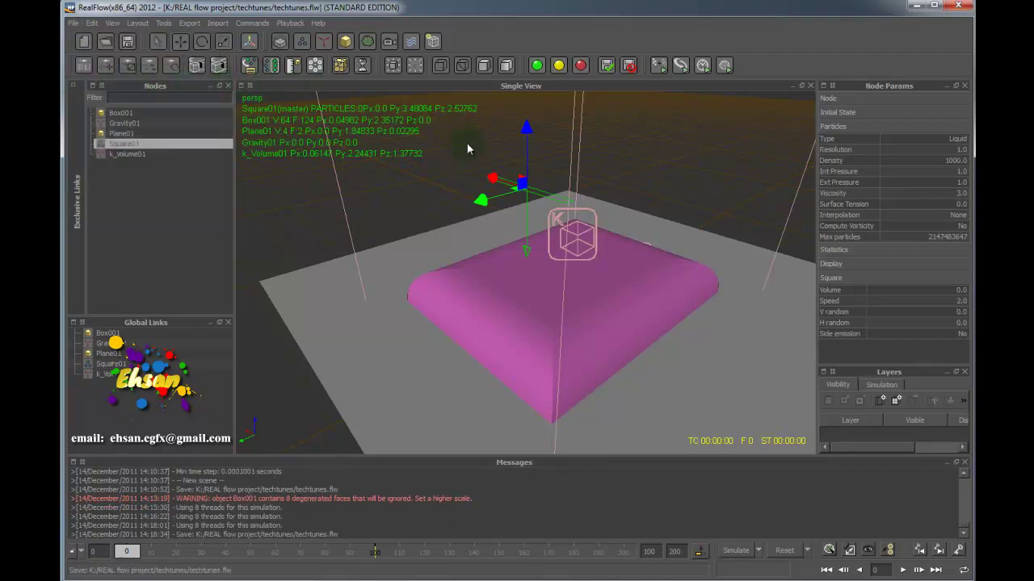
# Move the square emitter across the box along Y and back, placing it at about 4.04 in Y.
pyautogui.keyDown('alt'); pyautogui.moveTo(539, 258); pyautogui.dragTo(492, 252); pyautogui.keyUp('alt')
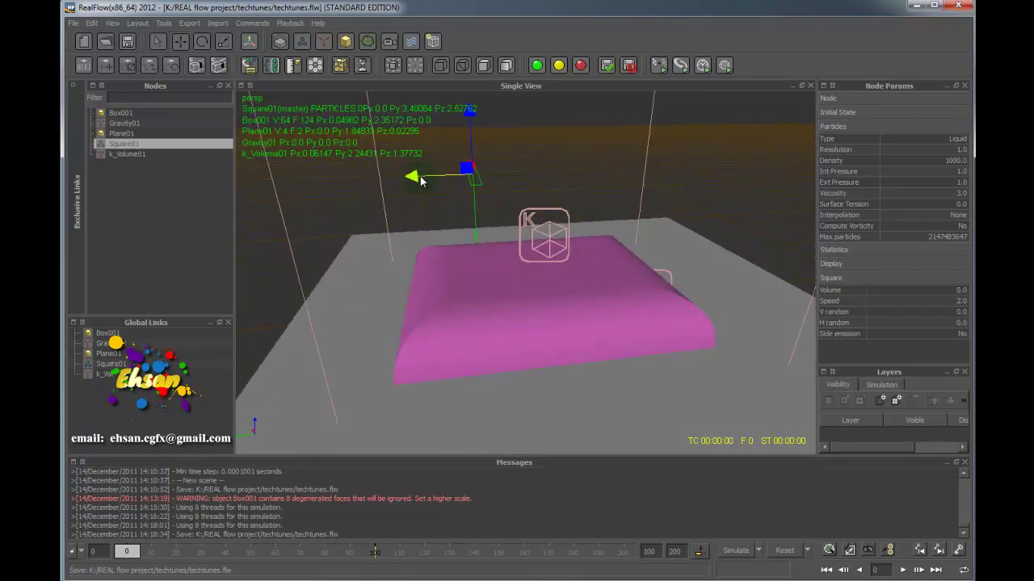
pyautogui.moveTo(420, 181); pyautogui.dragTo(549, 186)
pyautogui.keyDown('alt'); pyautogui.moveTo(512, 215); pyautogui.dragTo(570, 238); pyautogui.keyUp('alt')
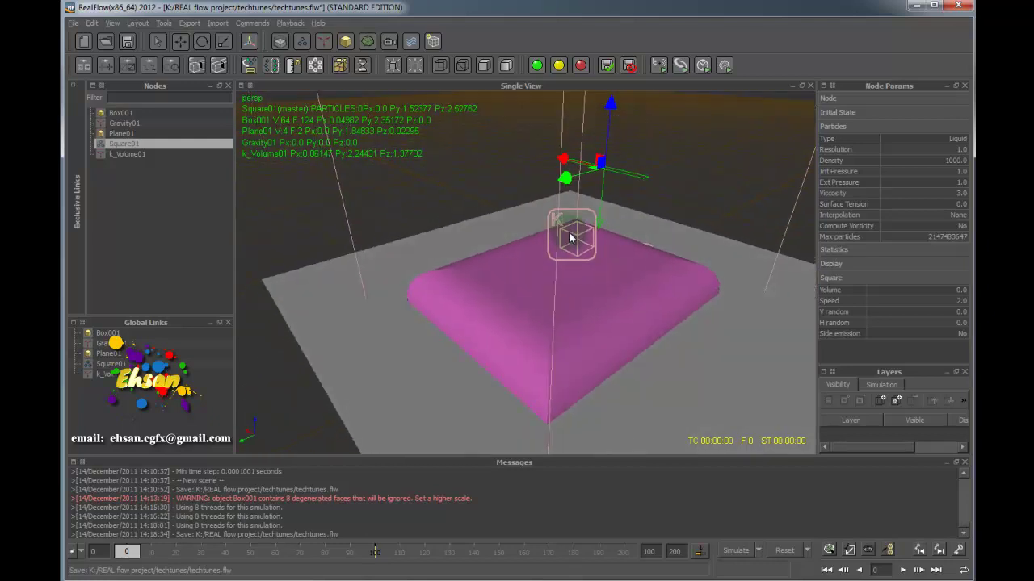
pyautogui.moveTo(565, 177); pyautogui.dragTo(436, 218)
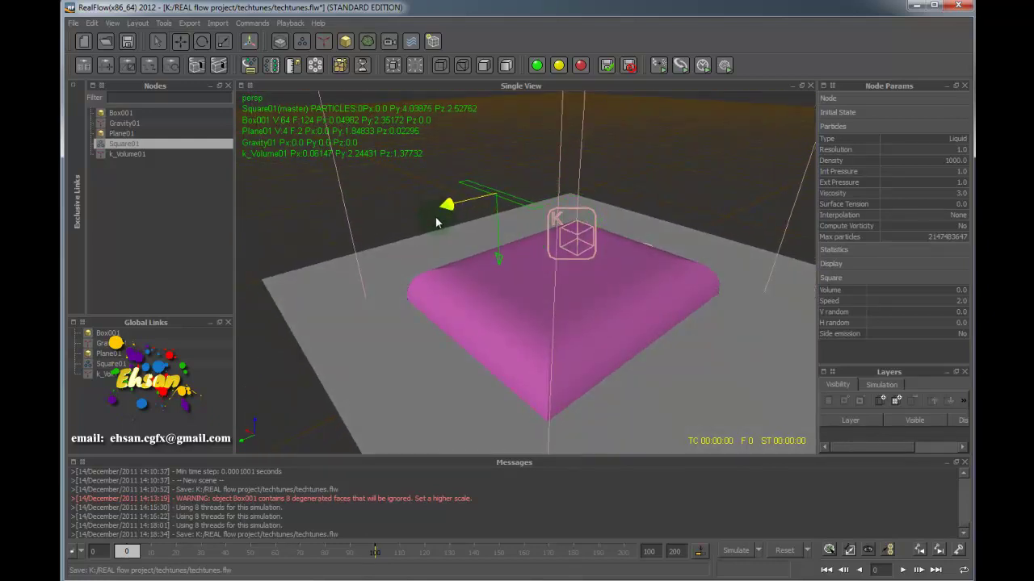
pyautogui.moveTo(436, 217); pyautogui.dragTo(435, 216)
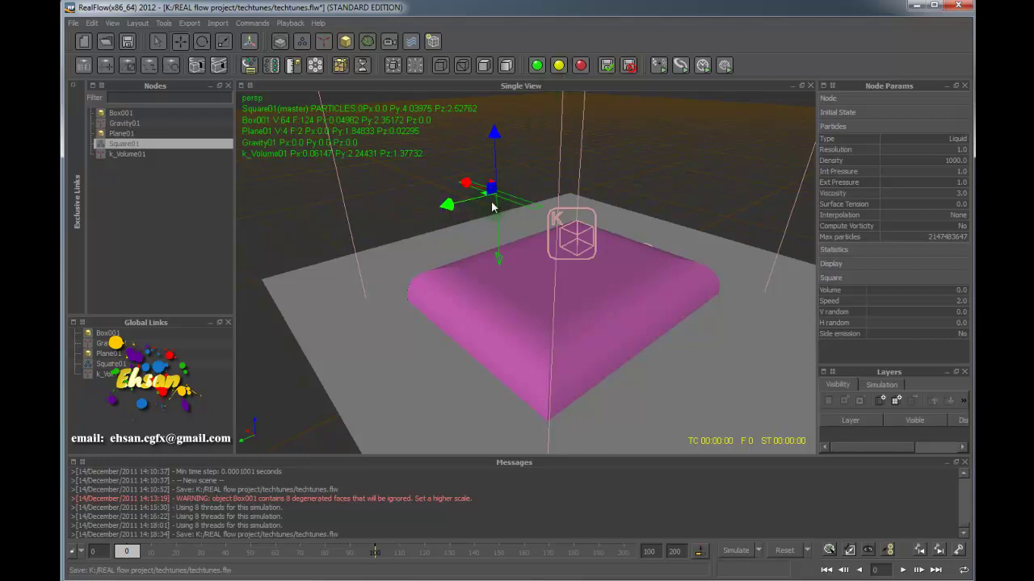
pyautogui.moveTo(521, 259)
pyautogui.keyDown('alt'); pyautogui.mouseDown()
pyautogui.moveTo(470, 230)
pyautogui.moveTo(520, 249)
pyautogui.mouseUp(); pyautogui.keyUp('alt')
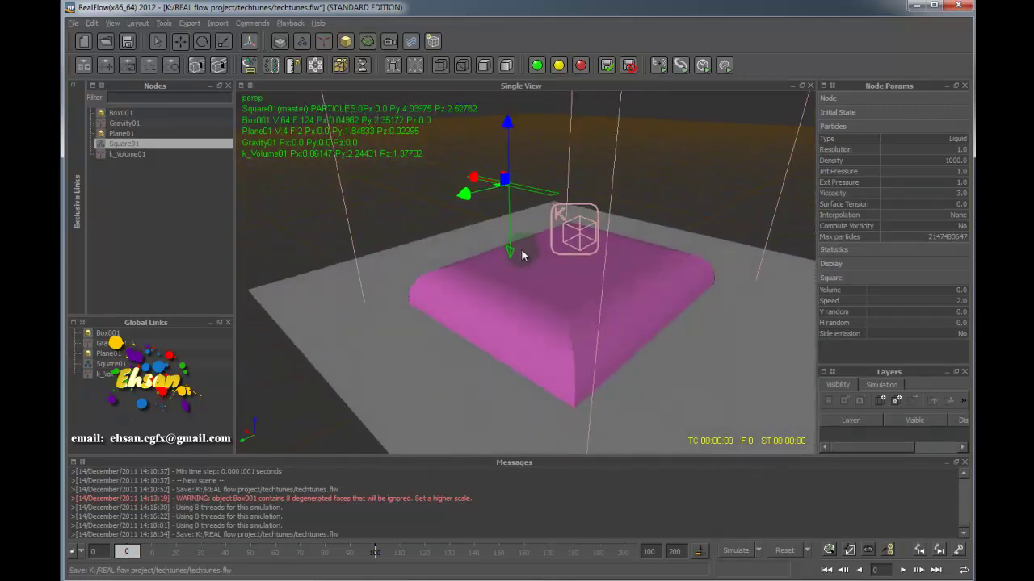
pyautogui.click(960, 551)
pyautogui.click(927, 500)
# Set the simulation's FPS output to 60 and extend the last simulation frame to 600.
pyautogui.click(759, 550)
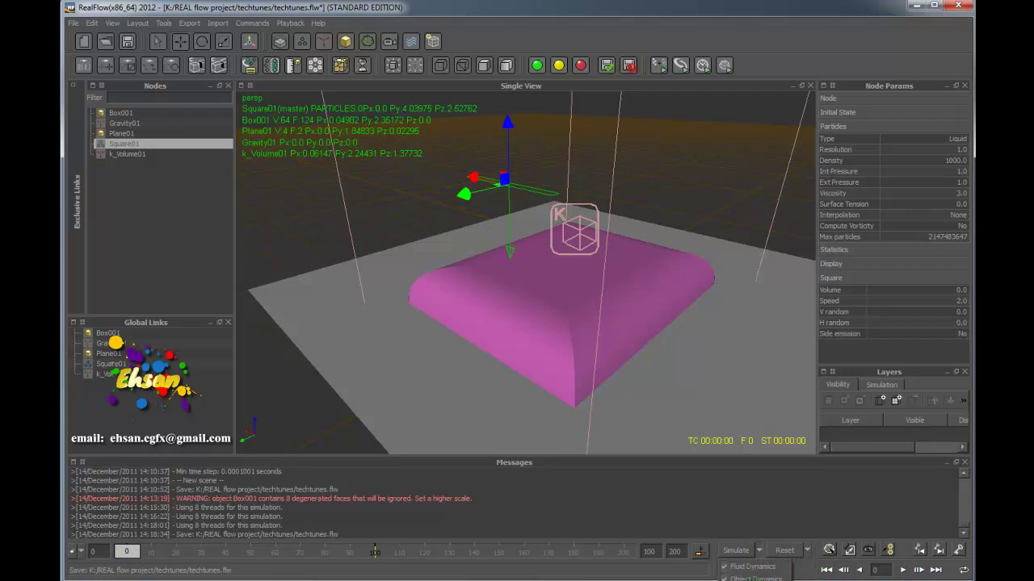
pyautogui.click(758, 550)
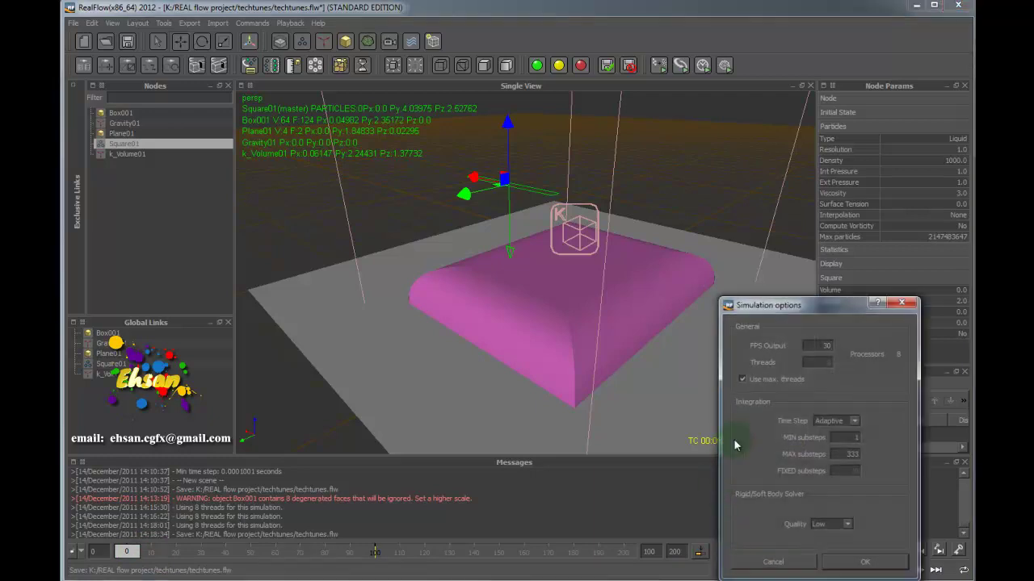
pyautogui.moveTo(822, 347); pyautogui.dragTo(849, 354)
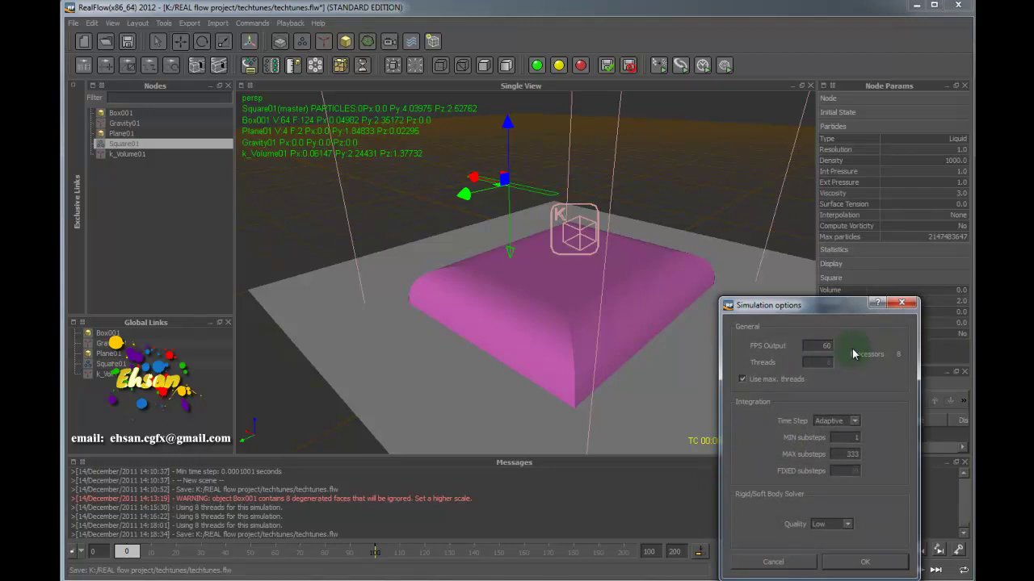
pyautogui.click(854, 562)
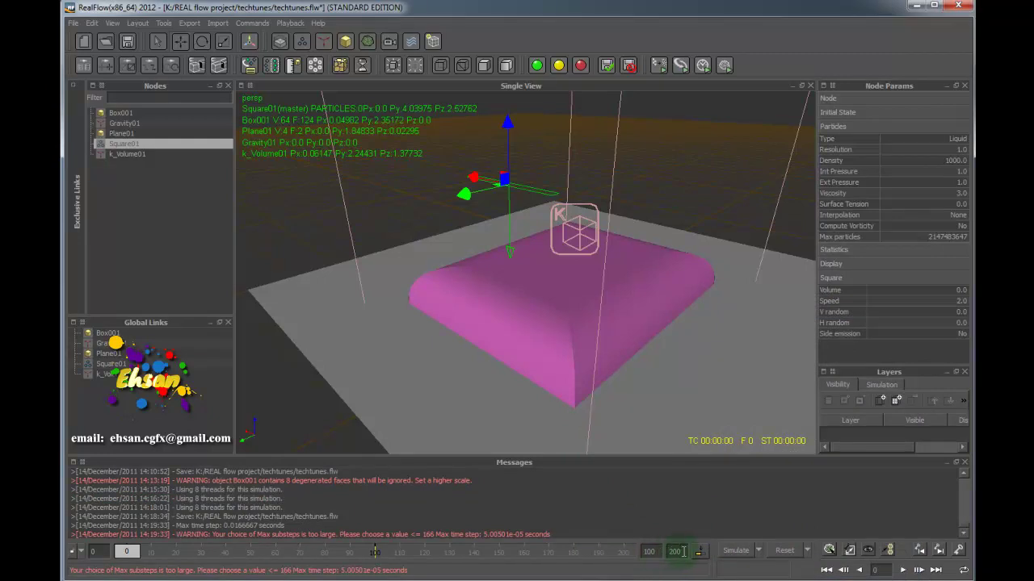
pyautogui.moveTo(677, 551); pyautogui.dragTo(661, 551)
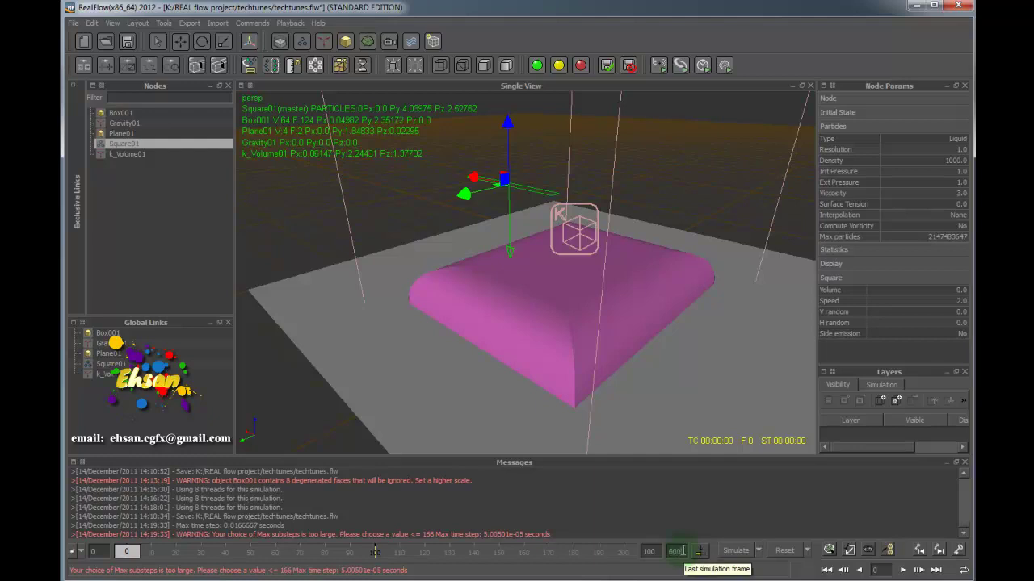
pyautogui.press('Tab')
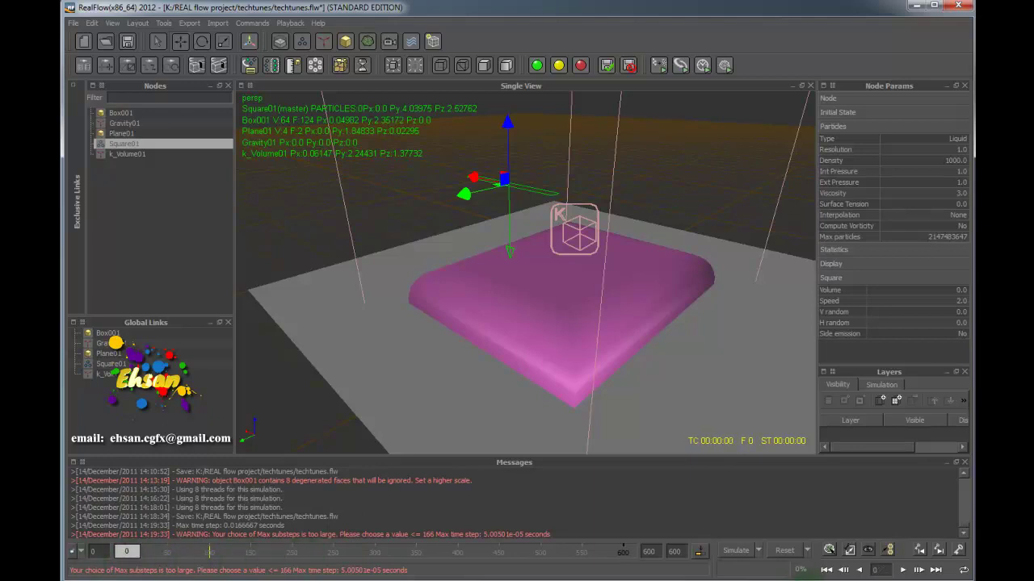
# Play and scrub the first frames of the timeline up to frame 60 to check the timing, and return to frame 0.
pyautogui.click(902, 570)
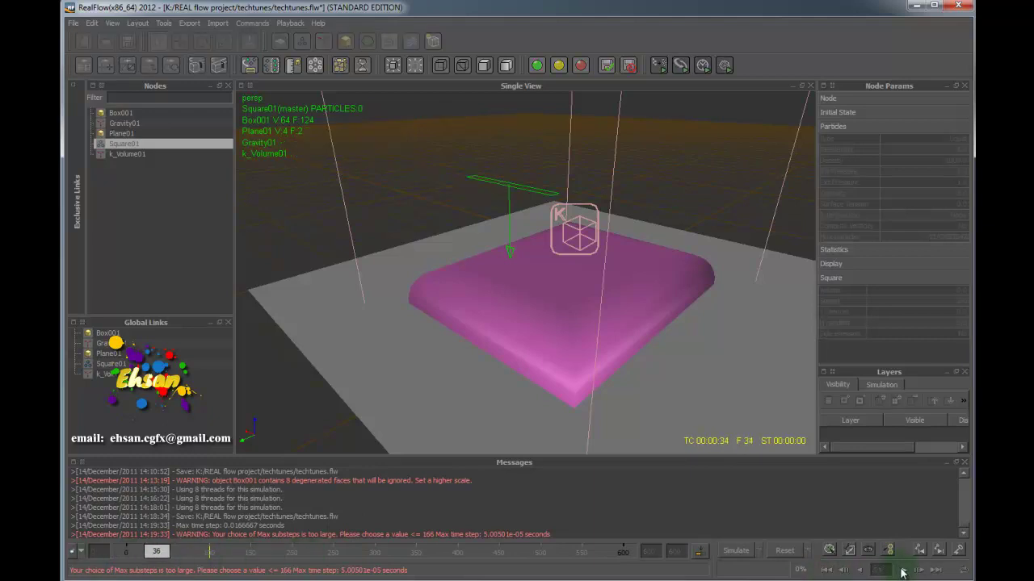
pyautogui.moveTo(302, 554); pyautogui.dragTo(165, 555)
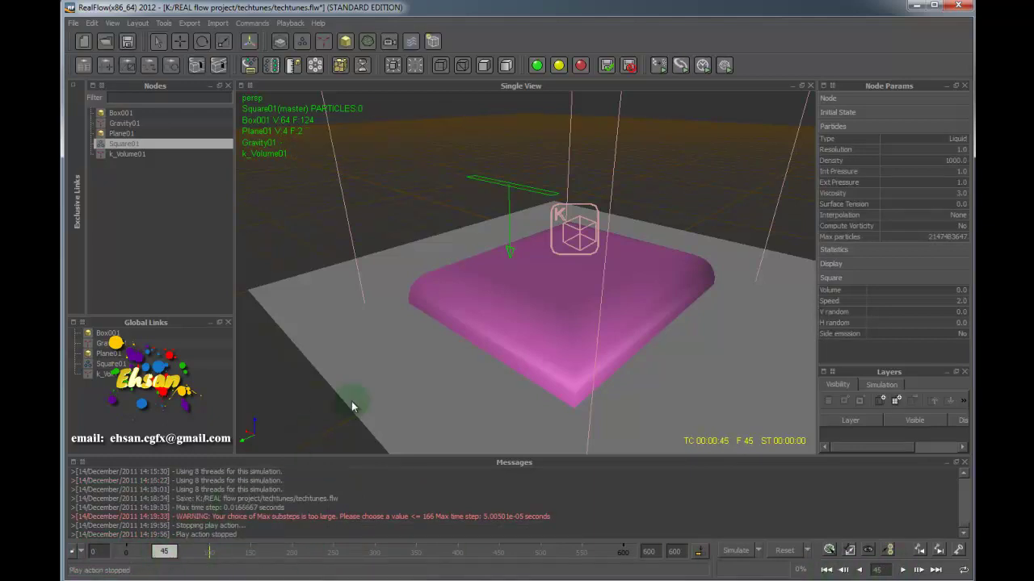
pyautogui.keyDown('alt'); pyautogui.moveTo(505, 356); pyautogui.dragTo(480, 343); pyautogui.keyUp('alt')
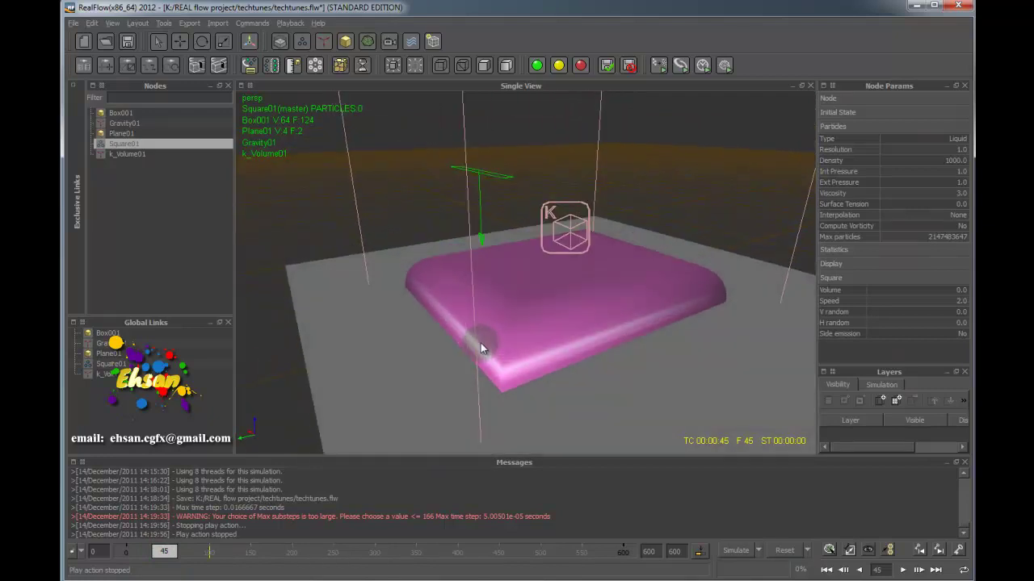
pyautogui.scroll(2, 487, 345)
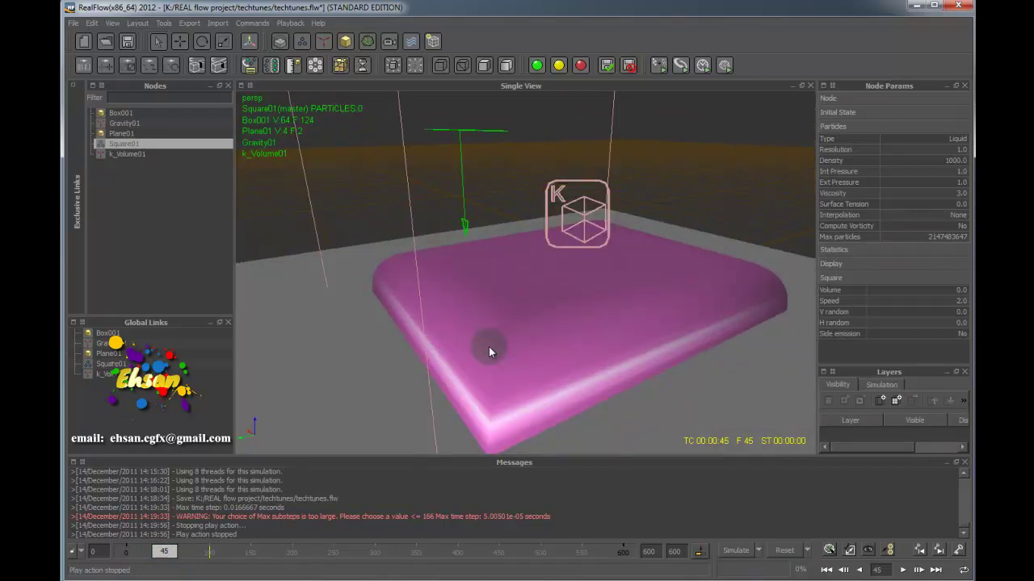
pyautogui.moveTo(164, 551); pyautogui.dragTo(117, 551)
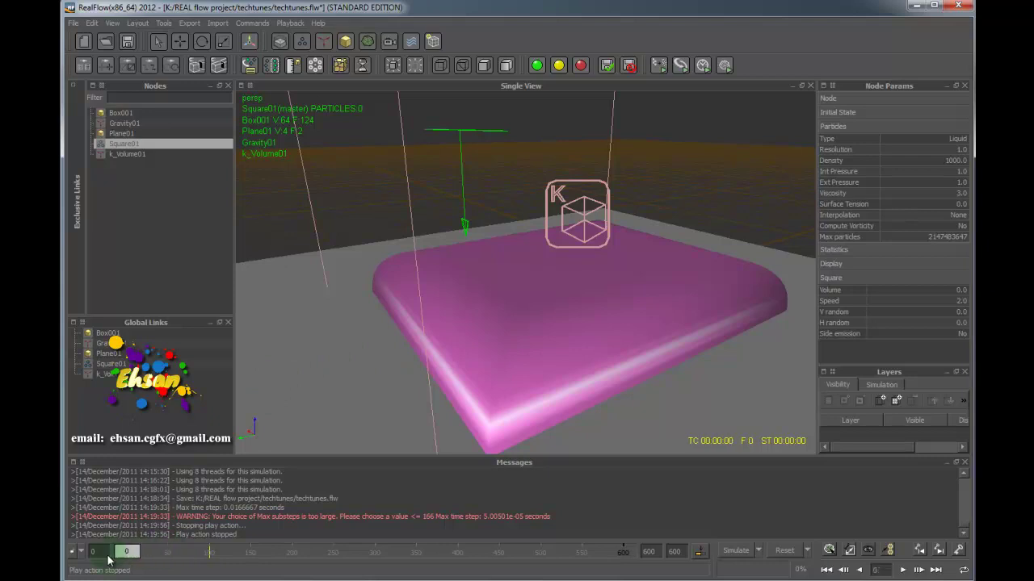
pyautogui.click(903, 570)
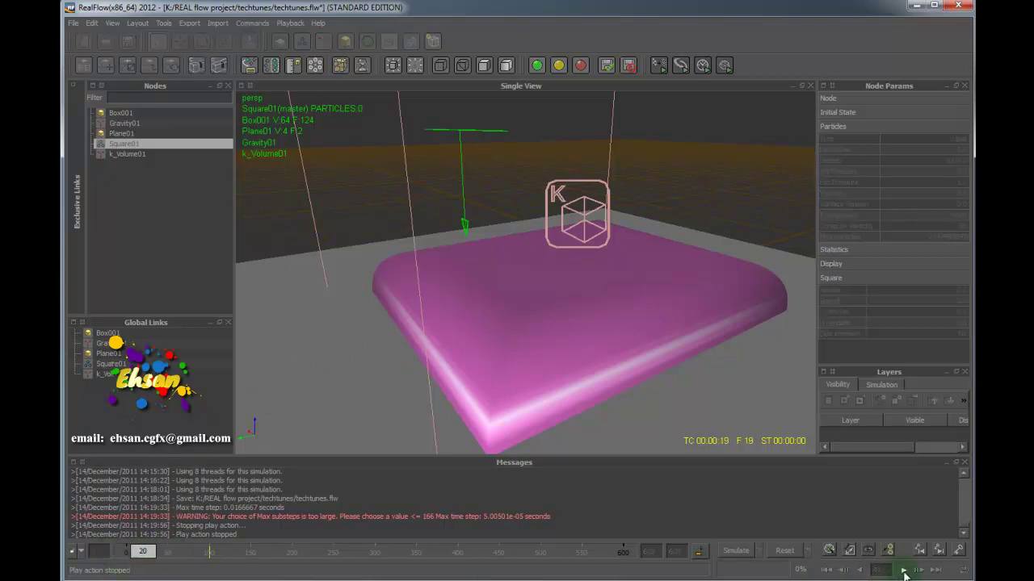
pyautogui.click(902, 570)
pyautogui.moveTo(164, 551); pyautogui.dragTo(179, 553)
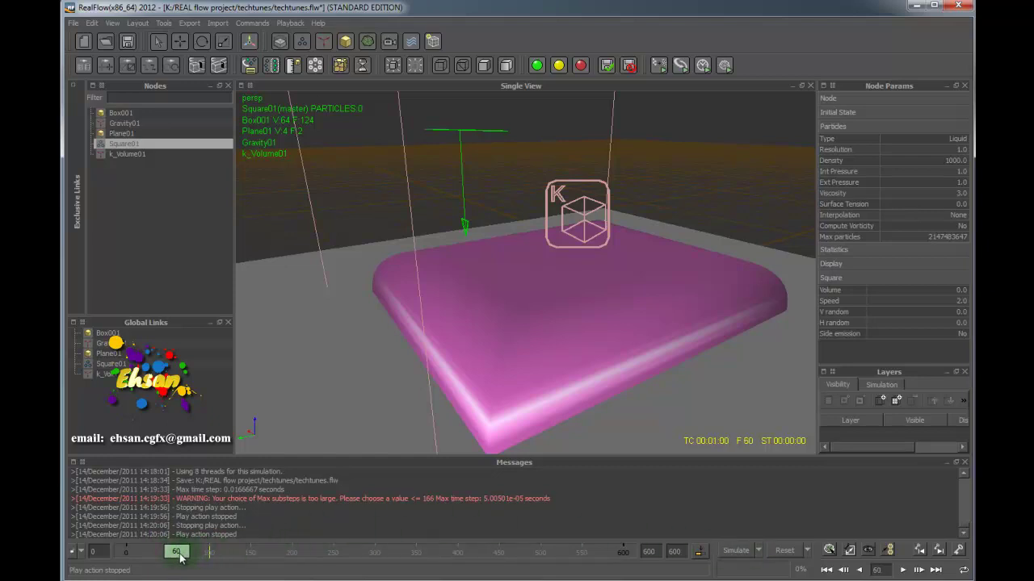
pyautogui.moveTo(179, 556); pyautogui.dragTo(126, 552)
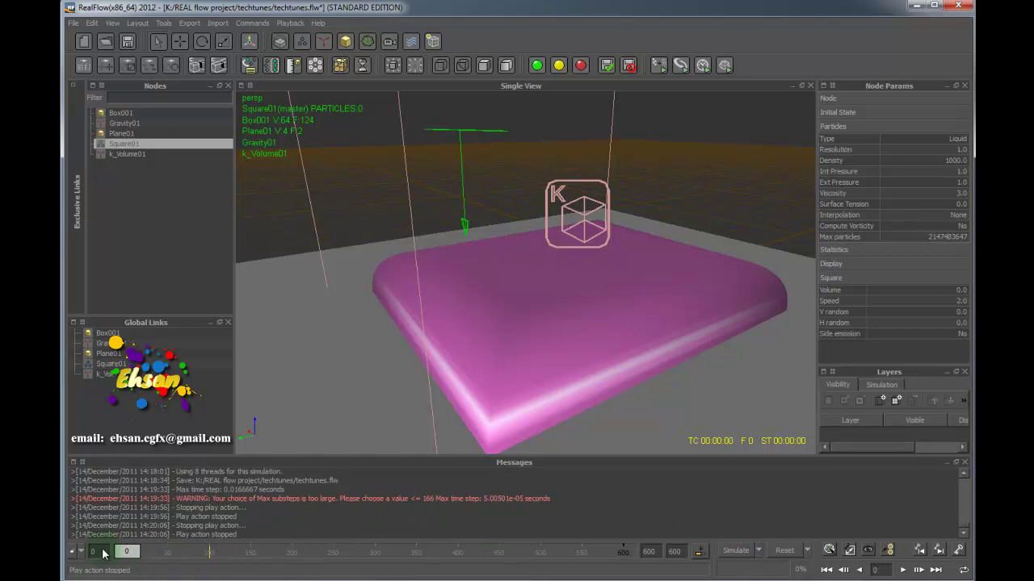
# Record a position key for the square emitter at frame 0 and dismiss the chat notifications.
pyautogui.click(960, 554)
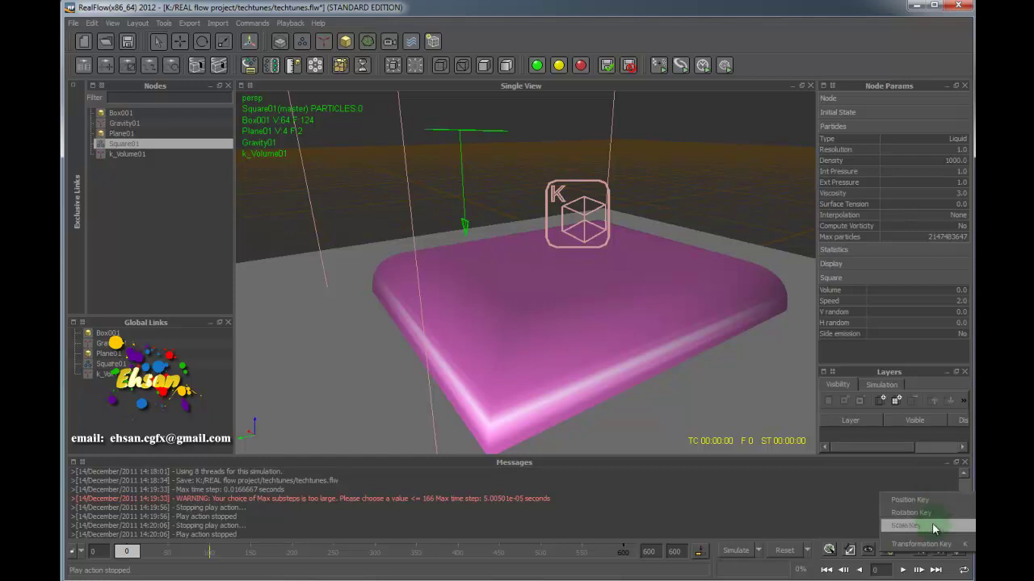
pyautogui.click(932, 526)
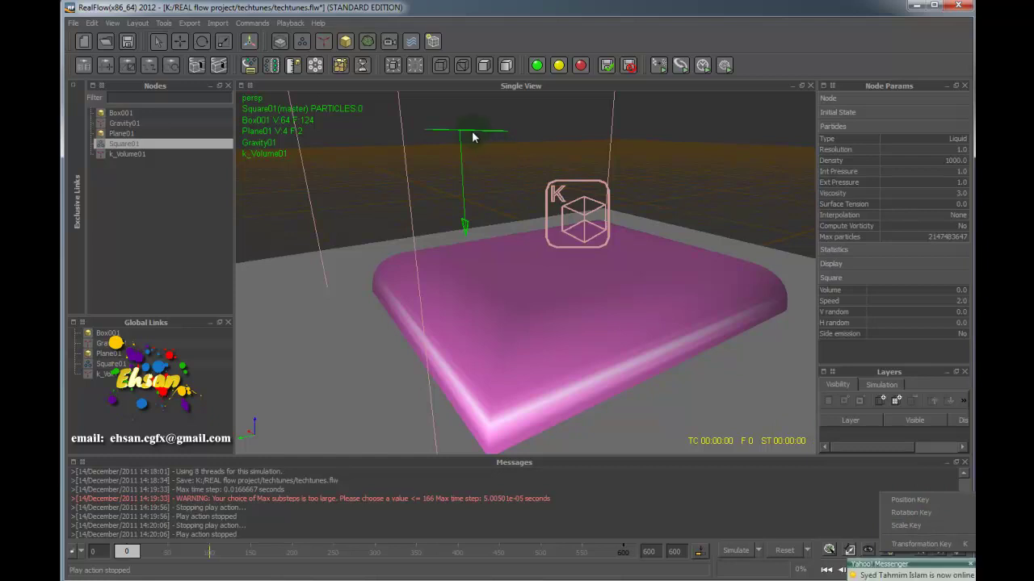
pyautogui.click(970, 568)
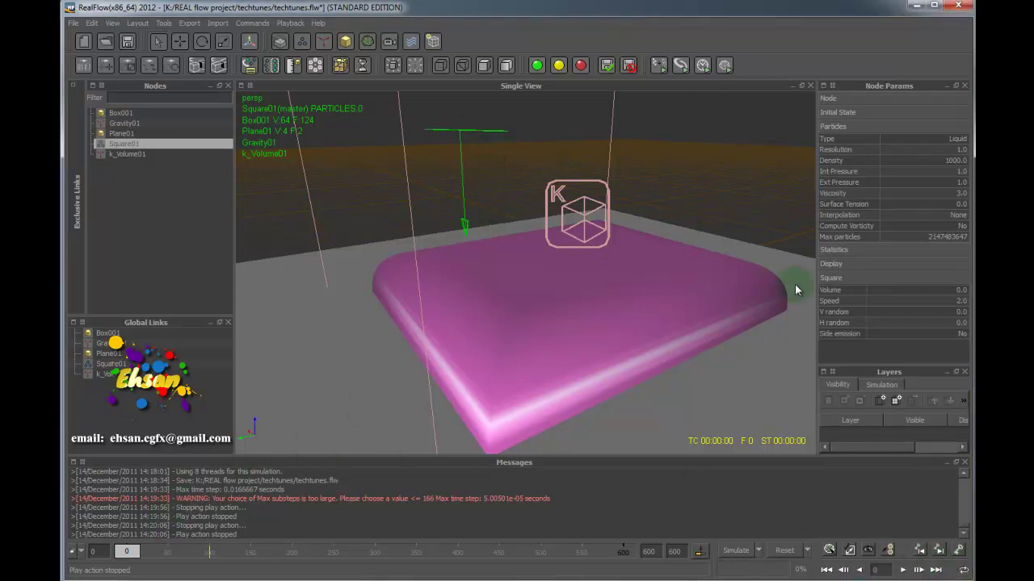
pyautogui.click(939, 550)
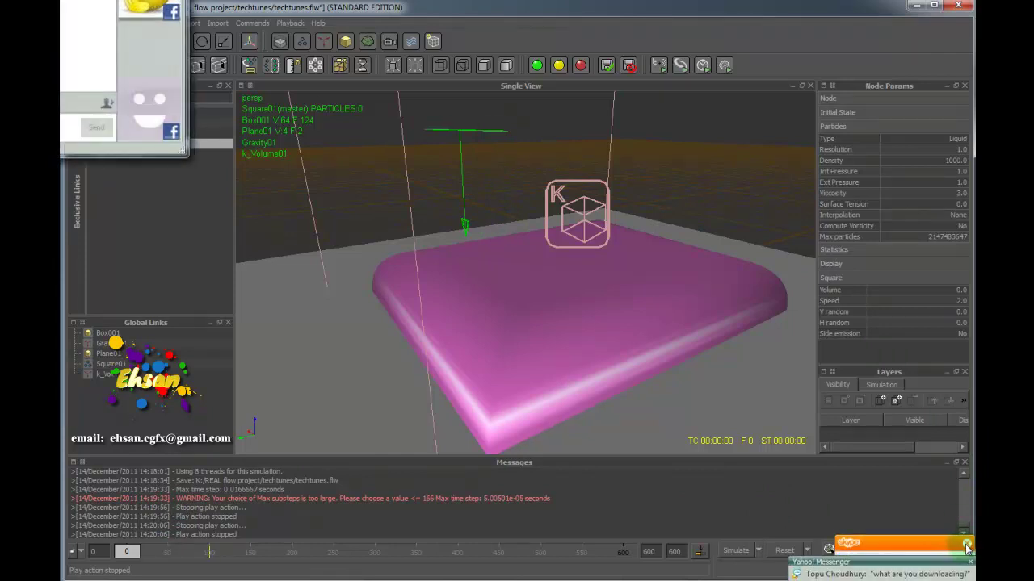
pyautogui.click(967, 548)
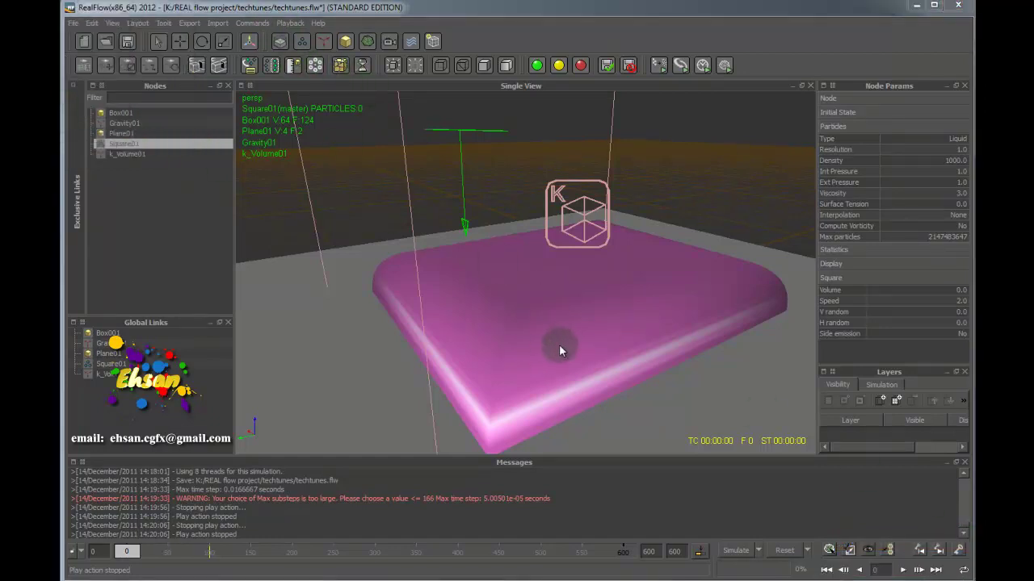
pyautogui.click(959, 550)
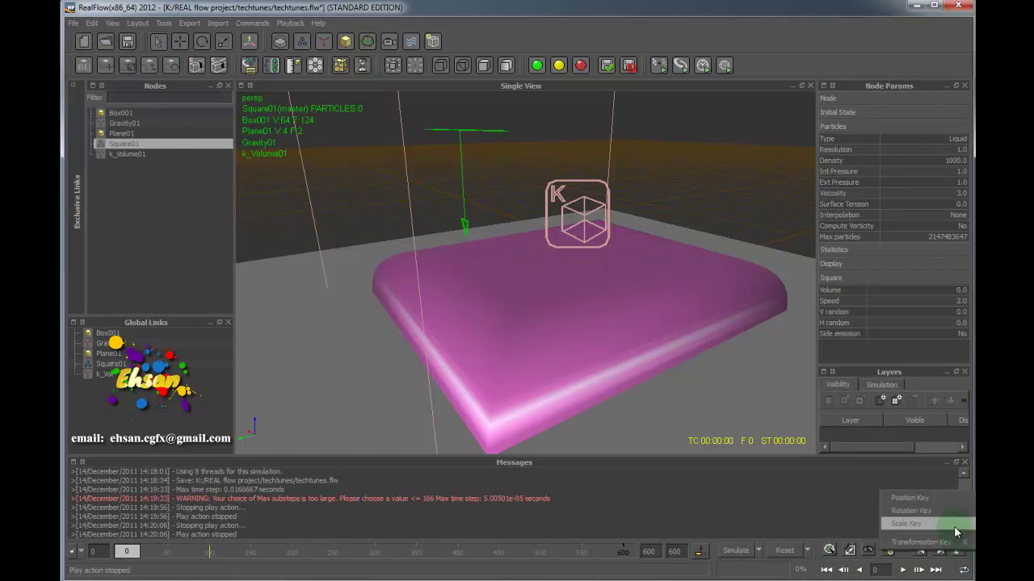
pyautogui.click(945, 514)
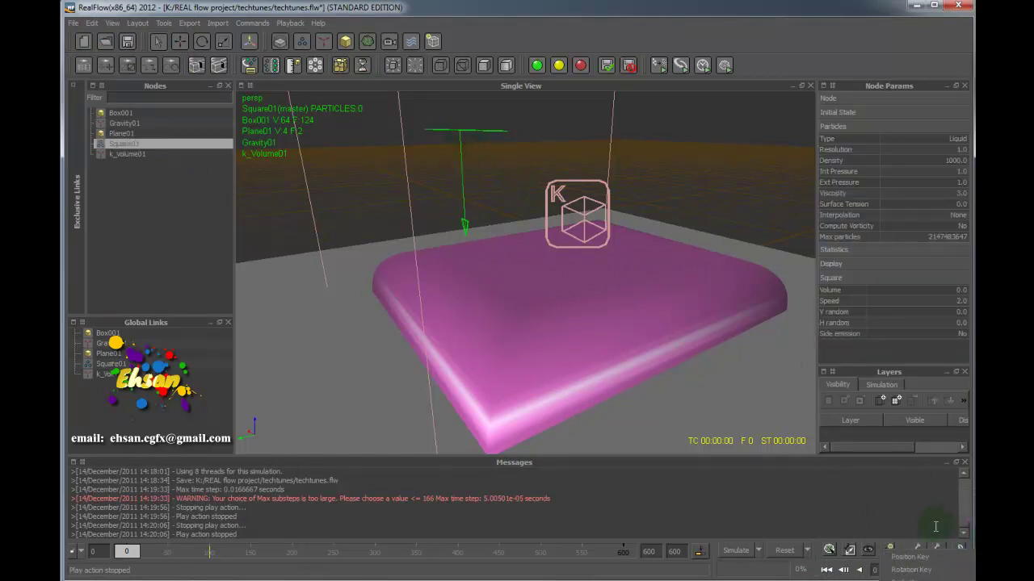
pyautogui.click(959, 550)
pyautogui.click(913, 558)
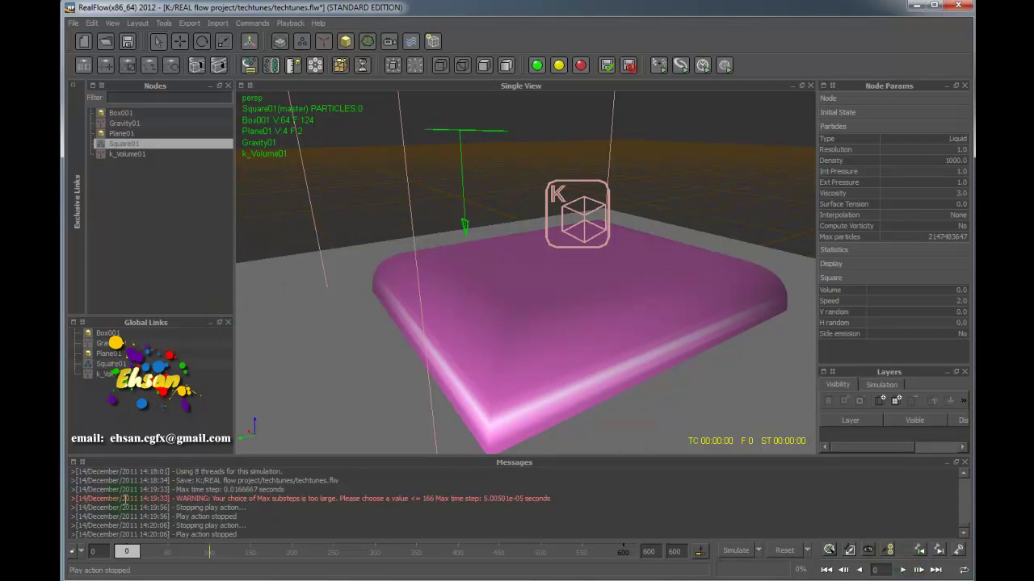
# At frame 60, move the square emitter to about 3.26 in Y and record a position key.
pyautogui.moveTo(126, 551); pyautogui.dragTo(182, 555)
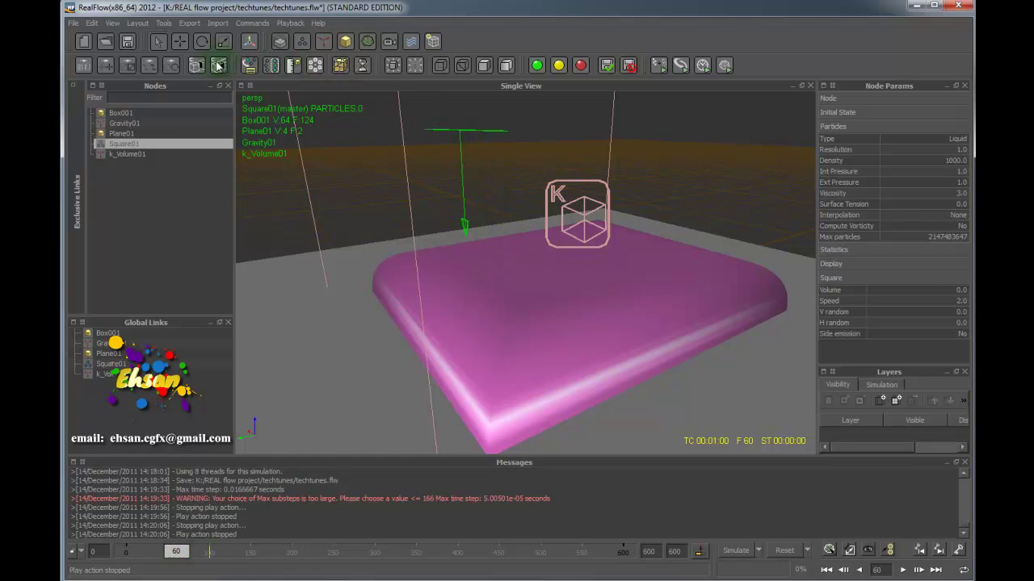
pyautogui.click(179, 45)
pyautogui.keyDown('alt'); pyautogui.moveTo(533, 271); pyautogui.dragTo(504, 264); pyautogui.keyUp('alt')
pyautogui.moveTo(349, 144); pyautogui.dragTo(412, 142)
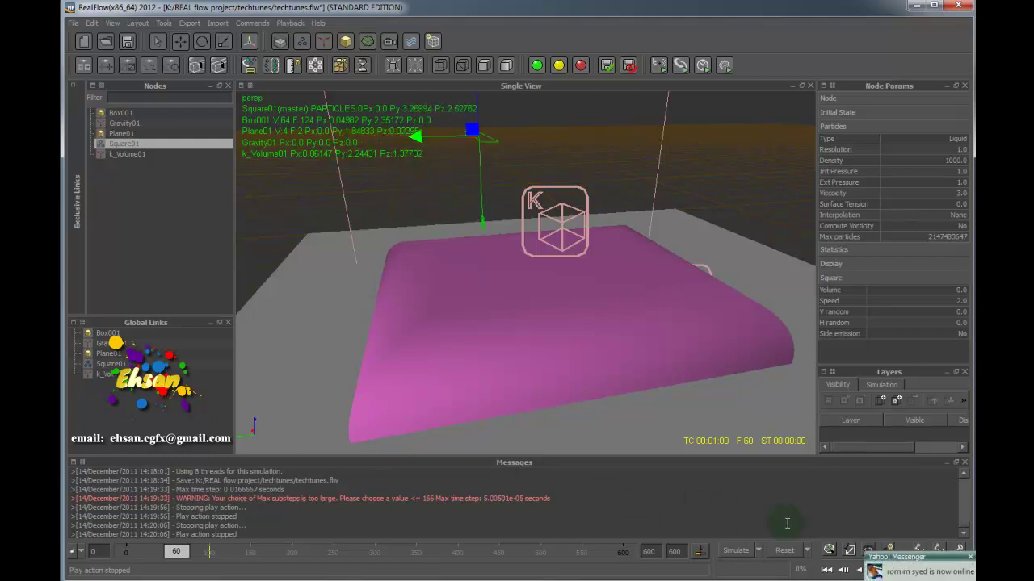
pyautogui.click(963, 556)
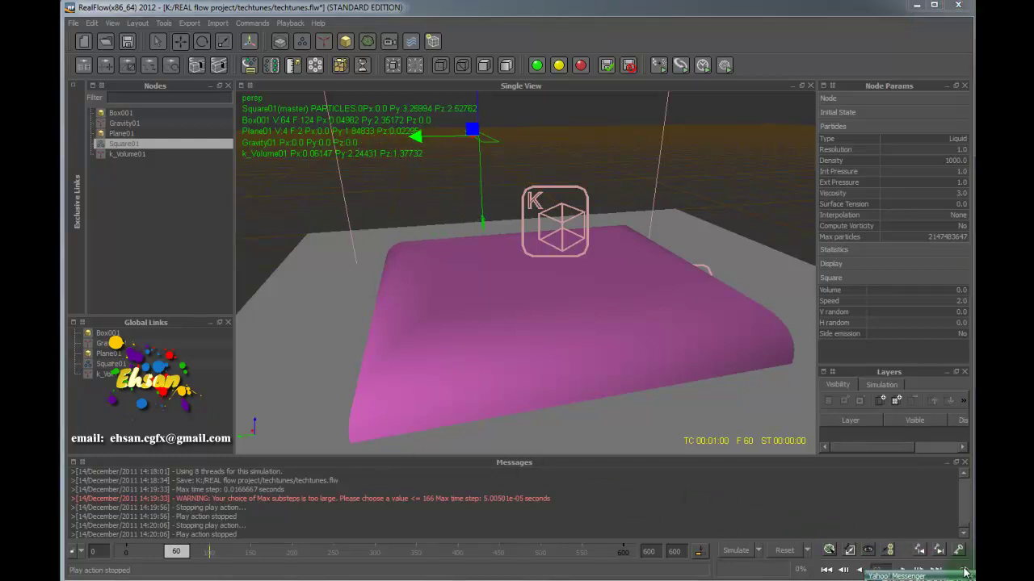
pyautogui.moveTo(961, 557); pyautogui.dragTo(929, 502)
# At frame 90, move the square emitter to about 3.61 in Y and record a position key.
pyautogui.click(176, 553)
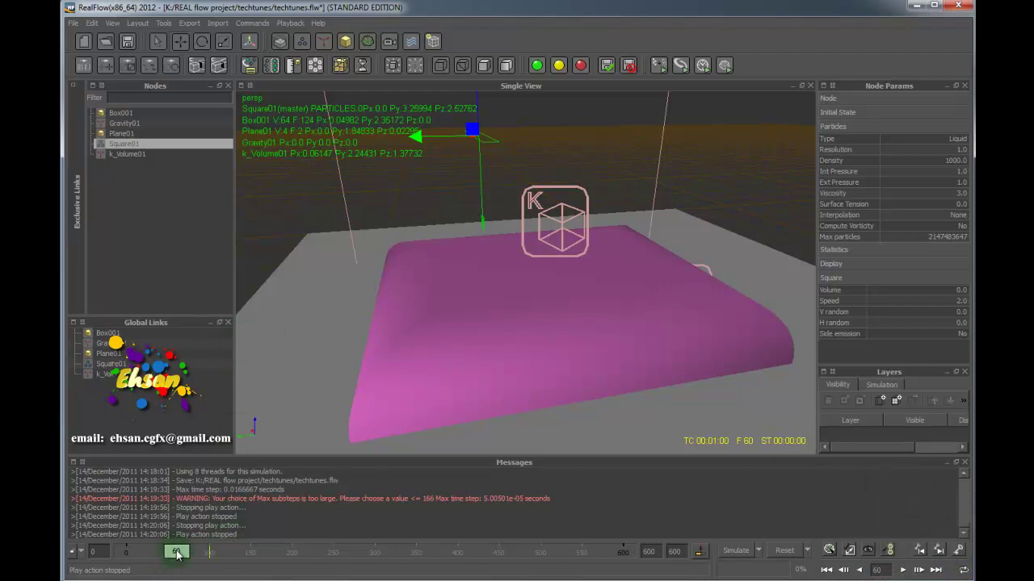
pyautogui.moveTo(177, 553); pyautogui.dragTo(201, 561)
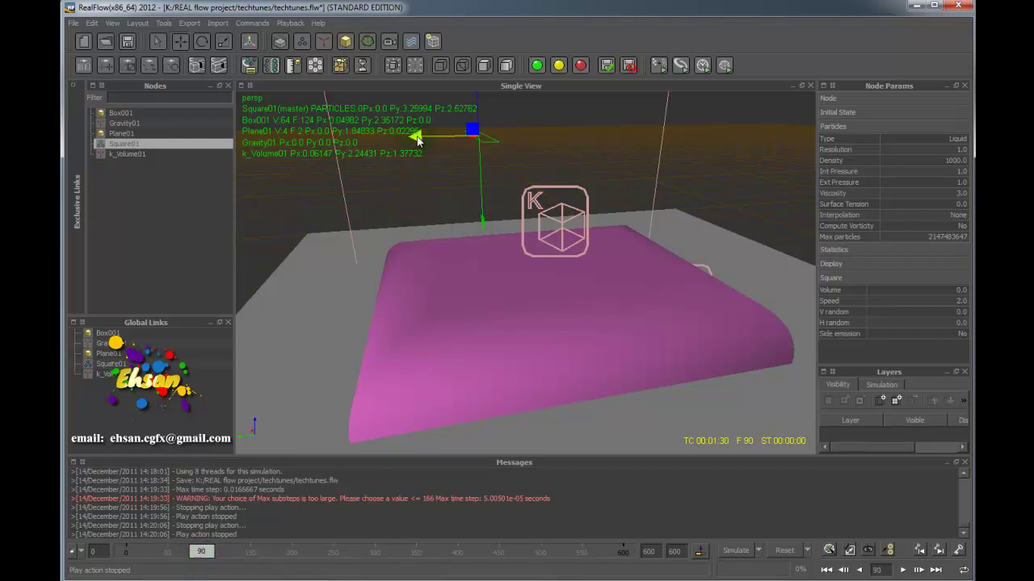
pyautogui.moveTo(418, 141); pyautogui.dragTo(394, 140)
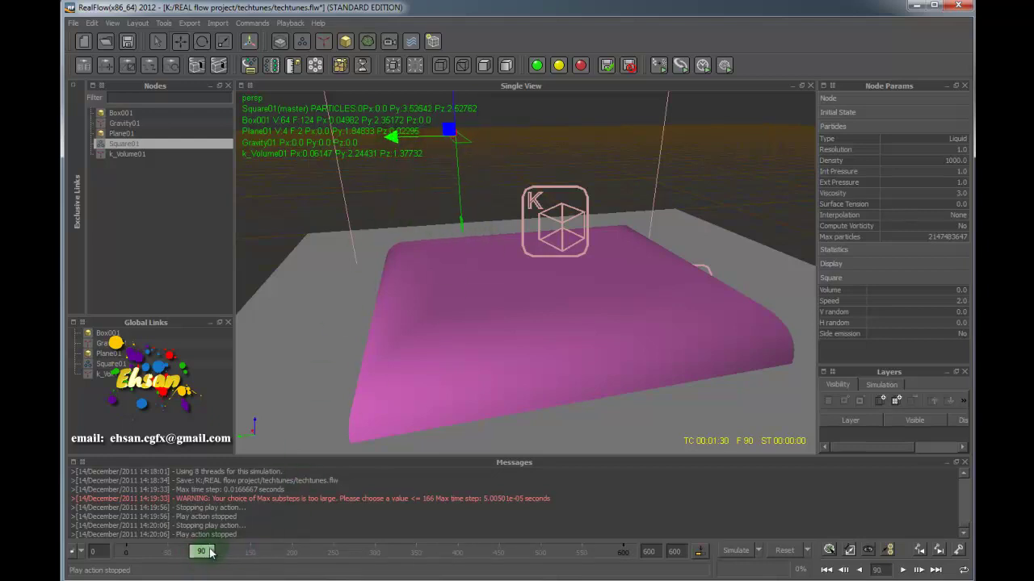
pyautogui.moveTo(205, 555)
pyautogui.mouseDown()
pyautogui.moveTo(257, 556)
pyautogui.moveTo(101, 554)
pyautogui.moveTo(203, 560)
pyautogui.mouseUp()
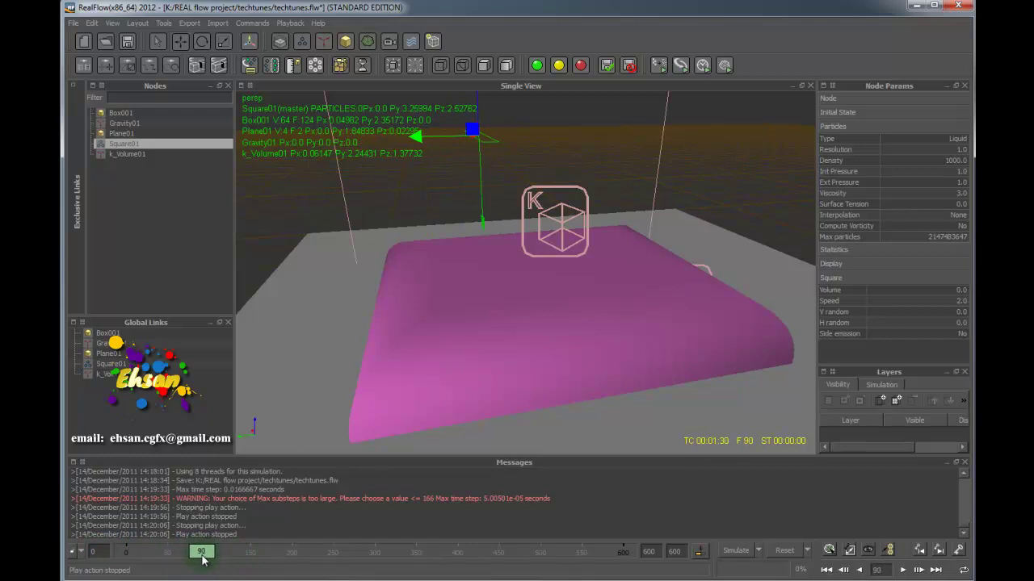
pyautogui.click(381, 279)
pyautogui.moveTo(418, 139); pyautogui.dragTo(386, 139)
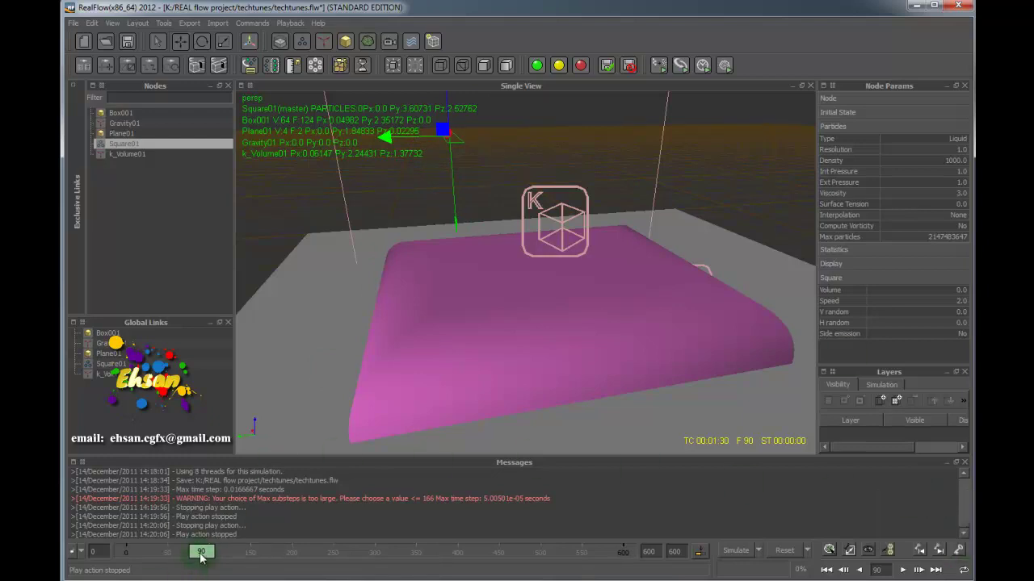
# At frame 150, move the square emitter to about 2.83 in Y and record a position key.
pyautogui.moveTo(203, 554); pyautogui.dragTo(250, 554)
pyautogui.moveTo(391, 140); pyautogui.dragTo(457, 141)
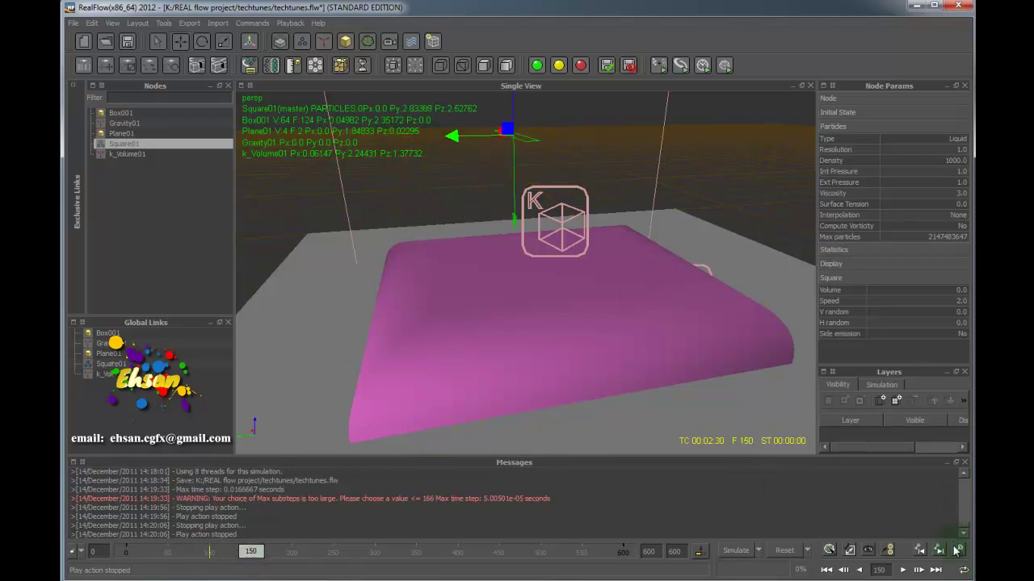
pyautogui.click(964, 569)
pyautogui.click(935, 498)
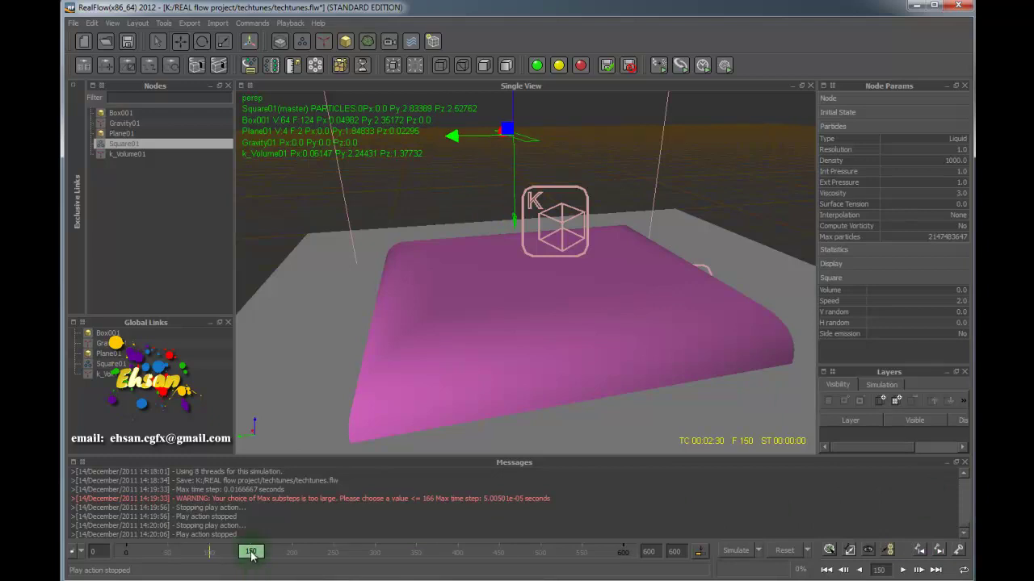
# At frame 180, move the square emitter to about 3.12 in Y and record a position key.
pyautogui.moveTo(251, 555); pyautogui.dragTo(278, 556)
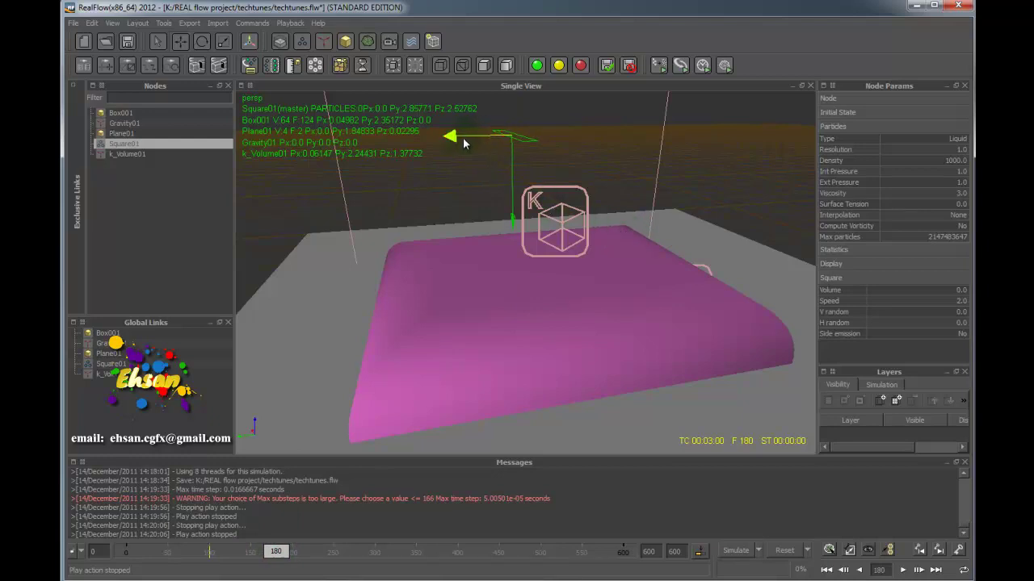
pyautogui.moveTo(464, 143); pyautogui.dragTo(447, 138)
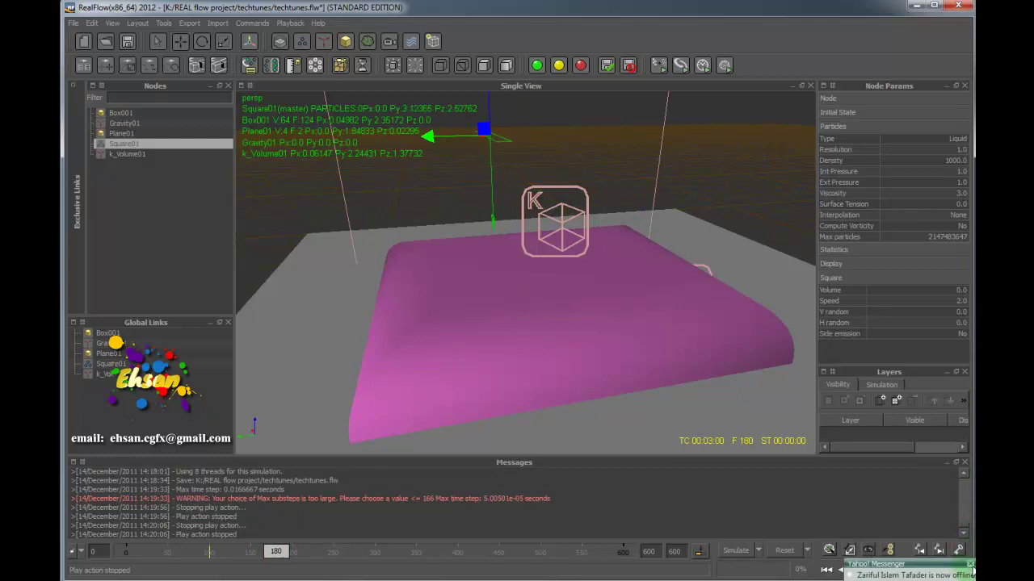
pyautogui.click(959, 551)
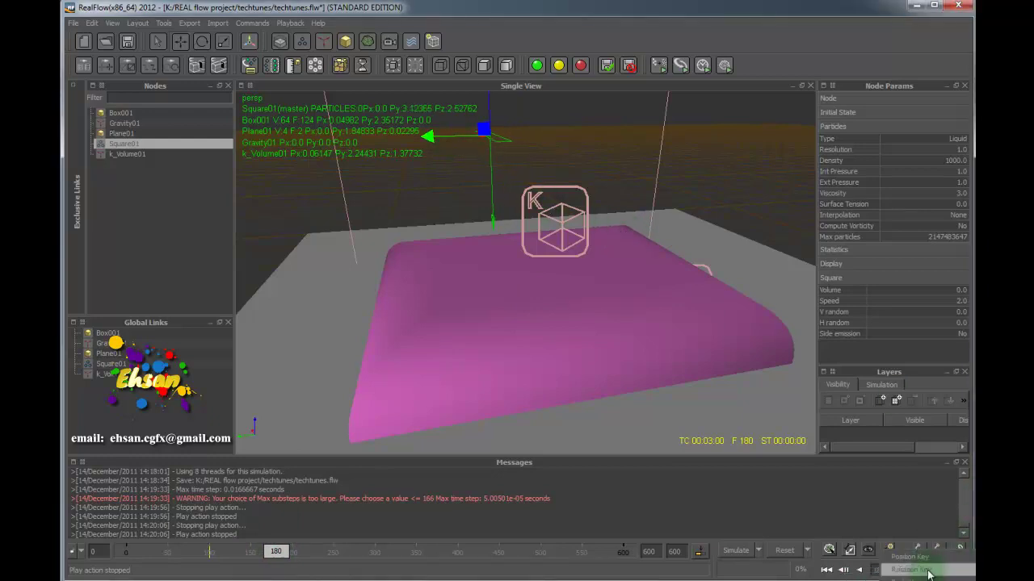
pyautogui.click(928, 571)
# Play the emitter animation from frame 0 and scrub back to about frame 154 to check the motion.
pyautogui.moveTo(276, 552); pyautogui.dragTo(126, 533)
pyautogui.click(903, 570)
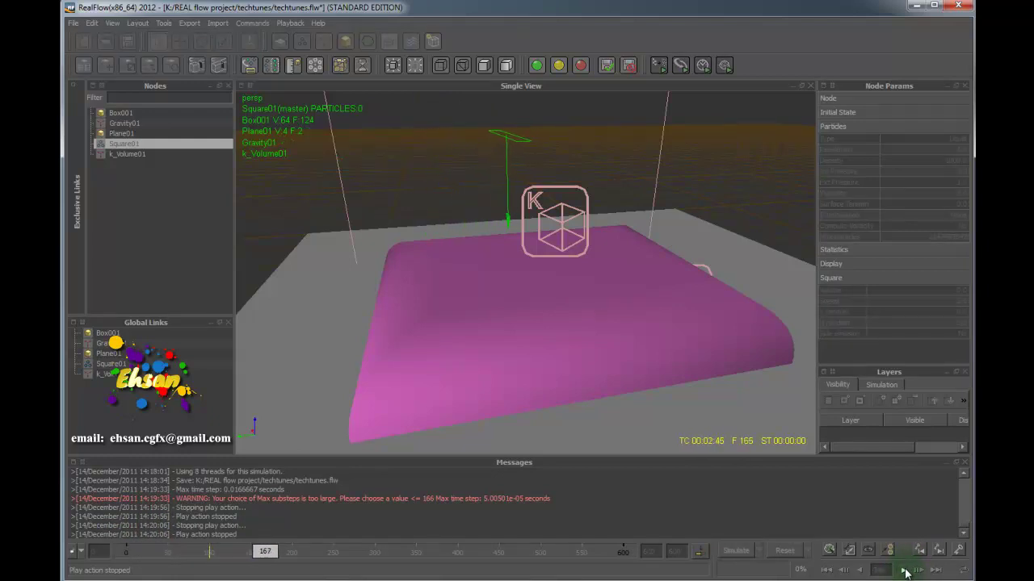
pyautogui.click(904, 570)
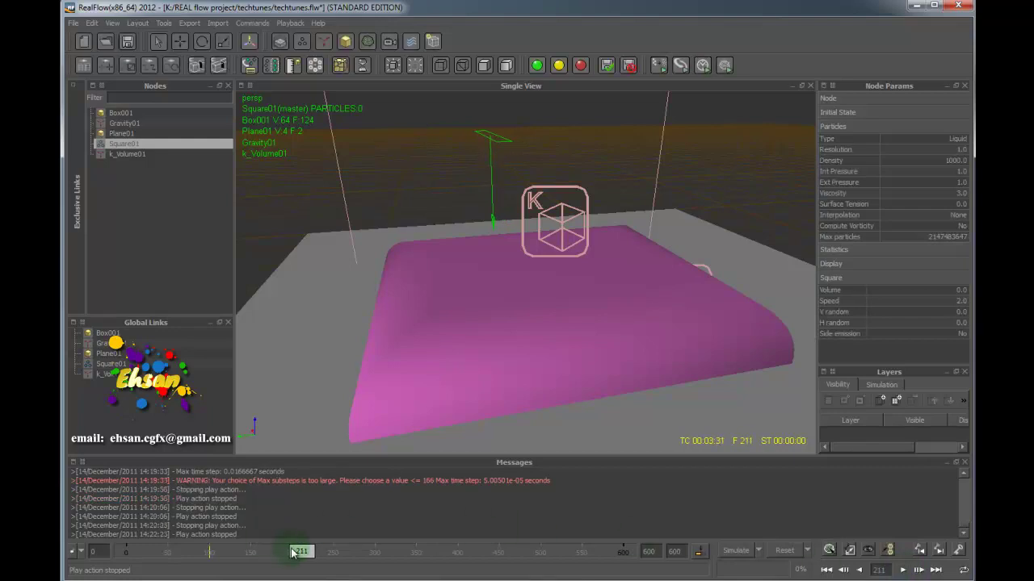
pyautogui.moveTo(292, 552); pyautogui.dragTo(251, 557)
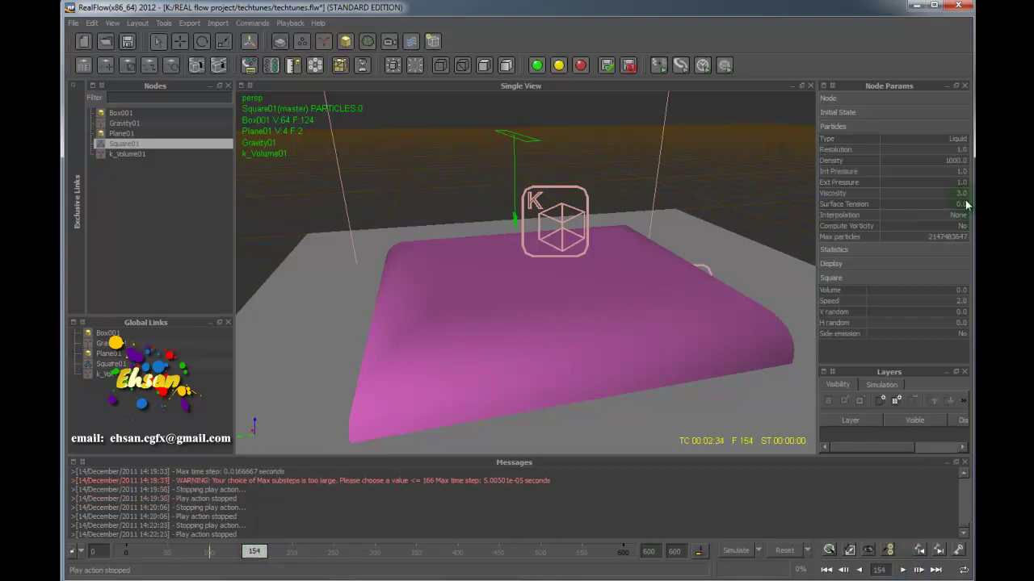
# In the emitter's Y position curve, shift the frame 60 key earlier, the frame 150 key to about 149.3 and the frame 90 key to about 97.
pyautogui.click(878, 100)
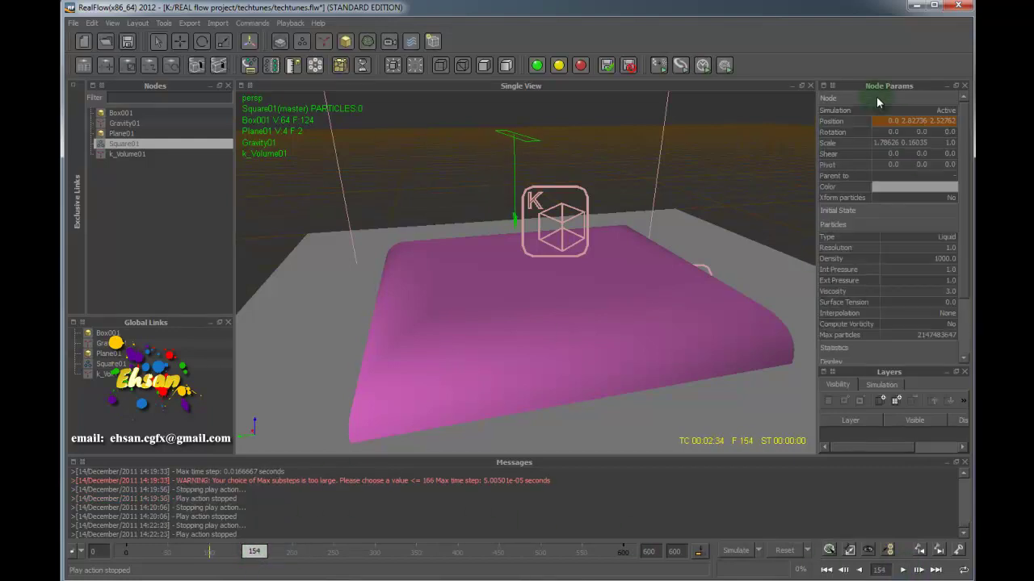
pyautogui.rightClick(921, 123)
pyautogui.click(924, 128)
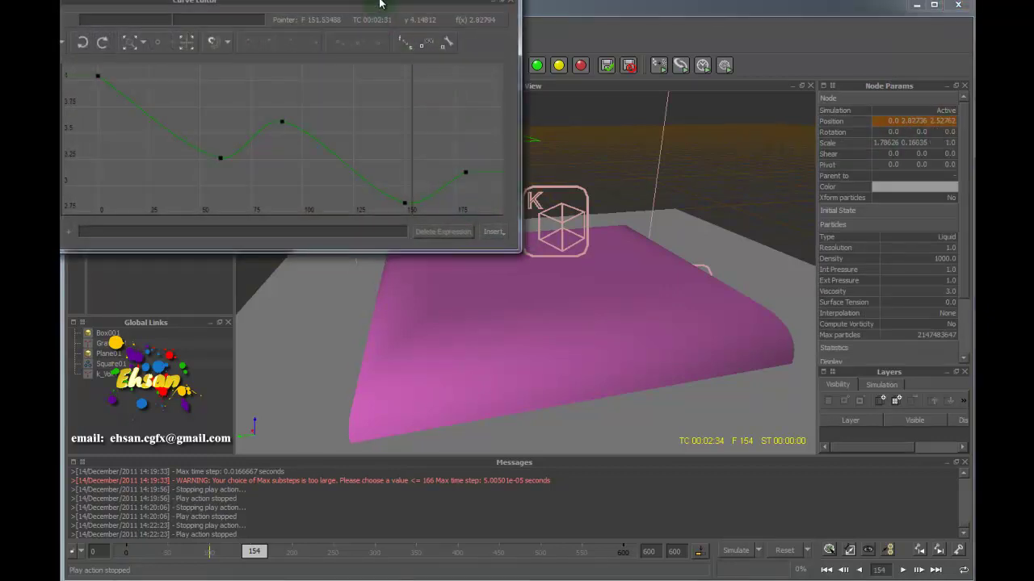
pyautogui.moveTo(379, 4); pyautogui.dragTo(726, 194)
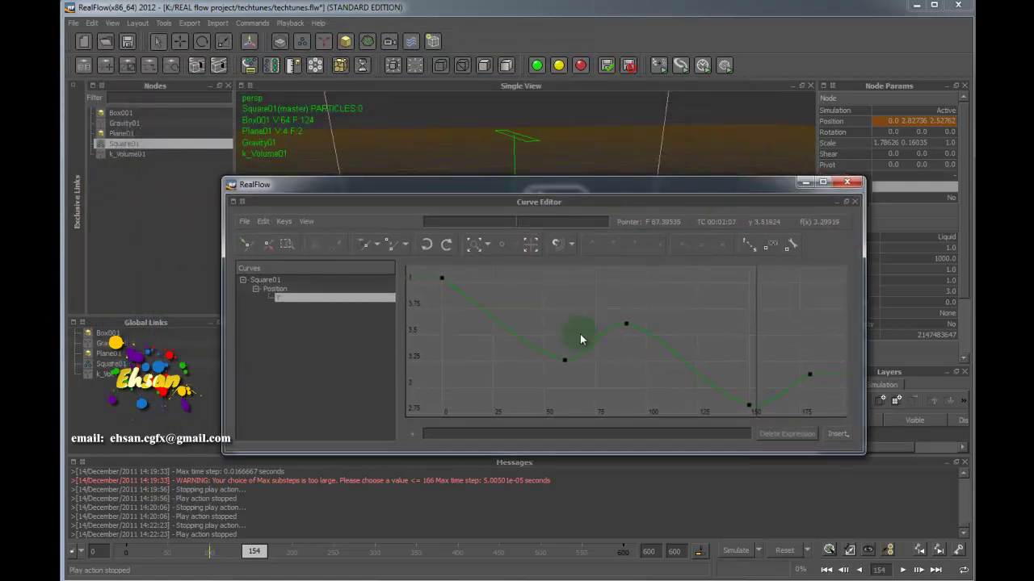
pyautogui.click(565, 361)
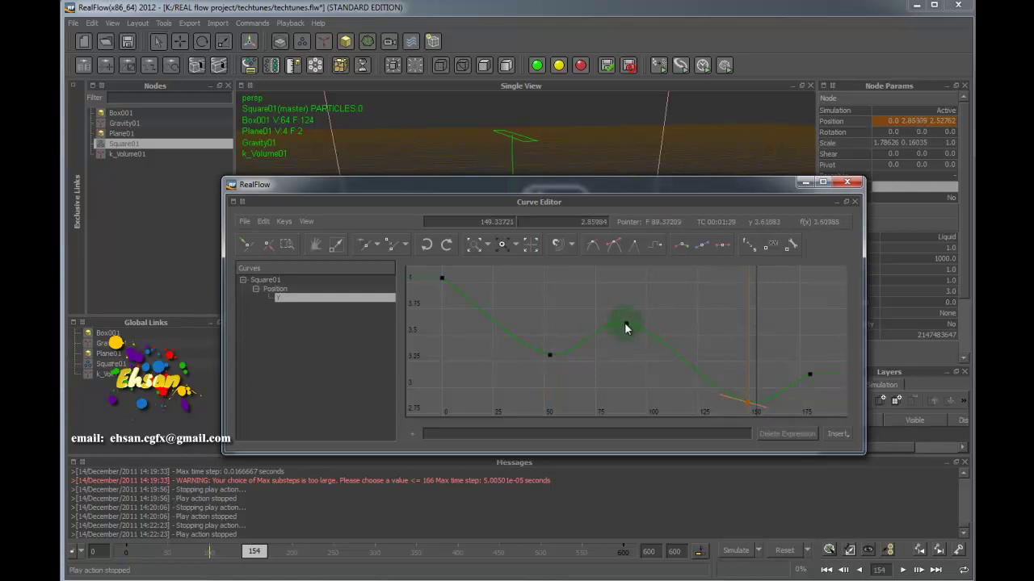
pyautogui.moveTo(624, 323); pyautogui.dragTo(641, 322)
pyautogui.moveTo(757, 189); pyautogui.dragTo(625, 173)
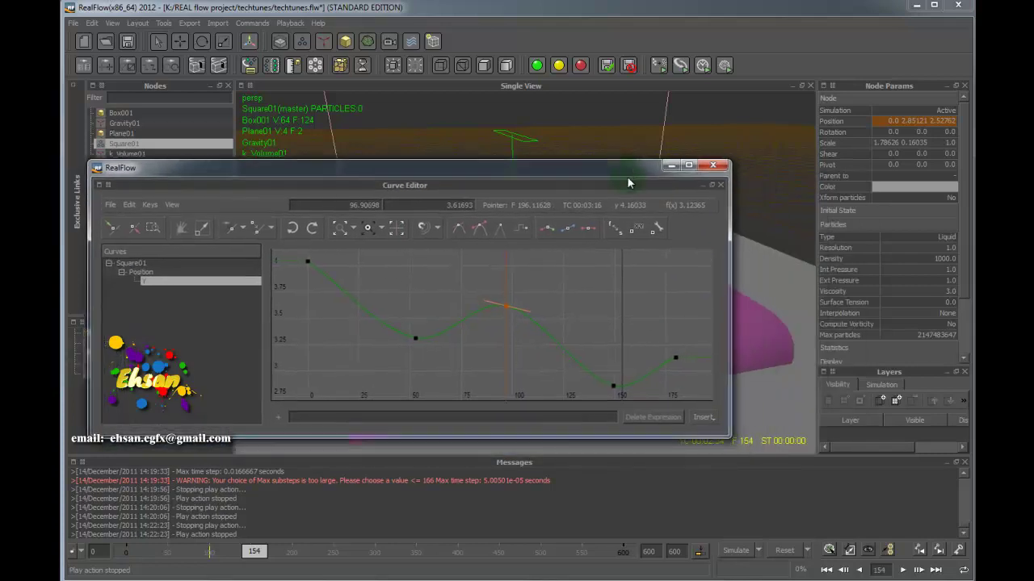
# Set the last node behaviour of the Y position curve to Loop offset and close the Curve Editor.
pyautogui.click(675, 357)
pyautogui.rightClick(676, 361)
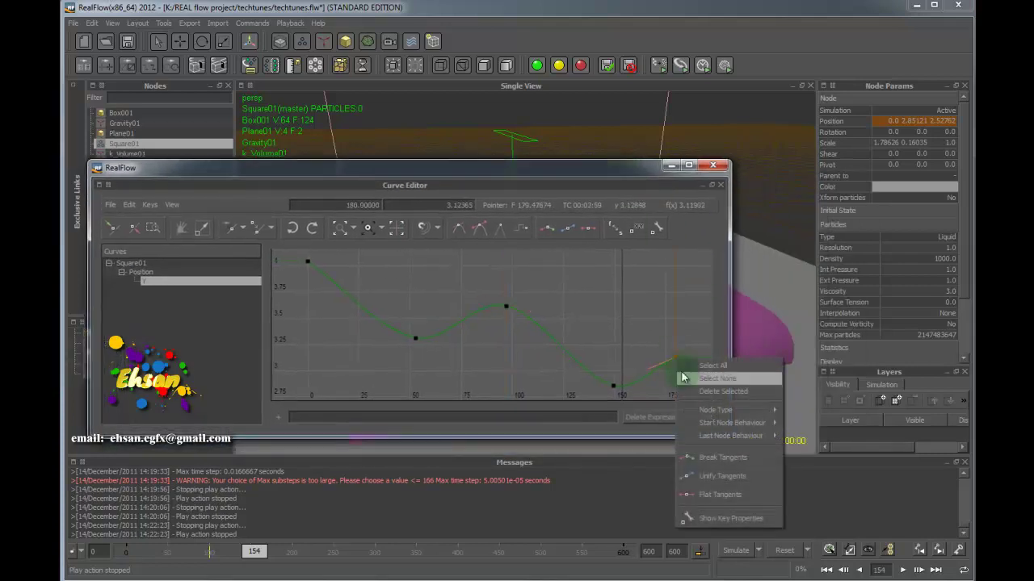
pyautogui.moveTo(740, 437)
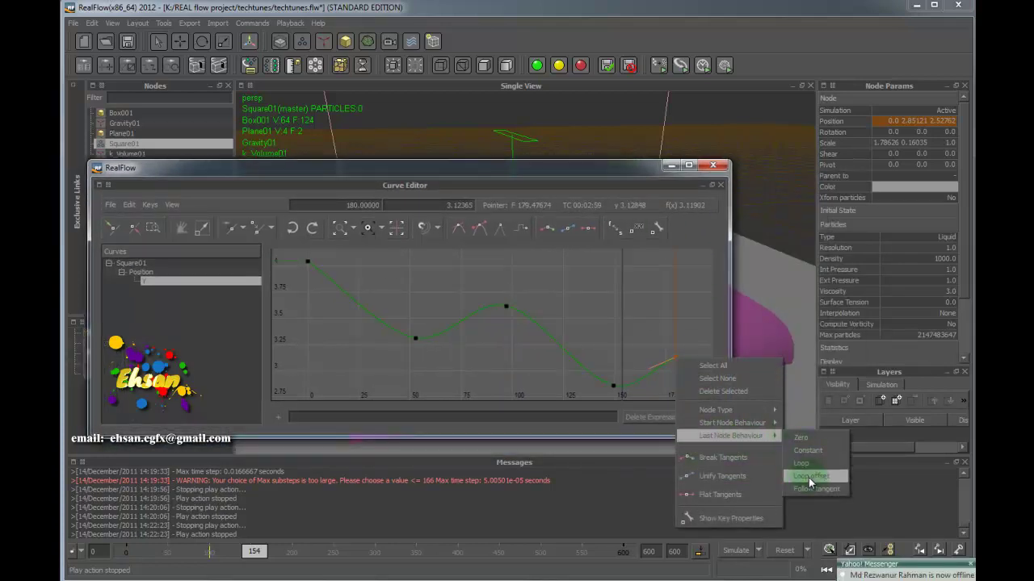
pyautogui.click(809, 477)
pyautogui.scroll(-10, 587, 358)
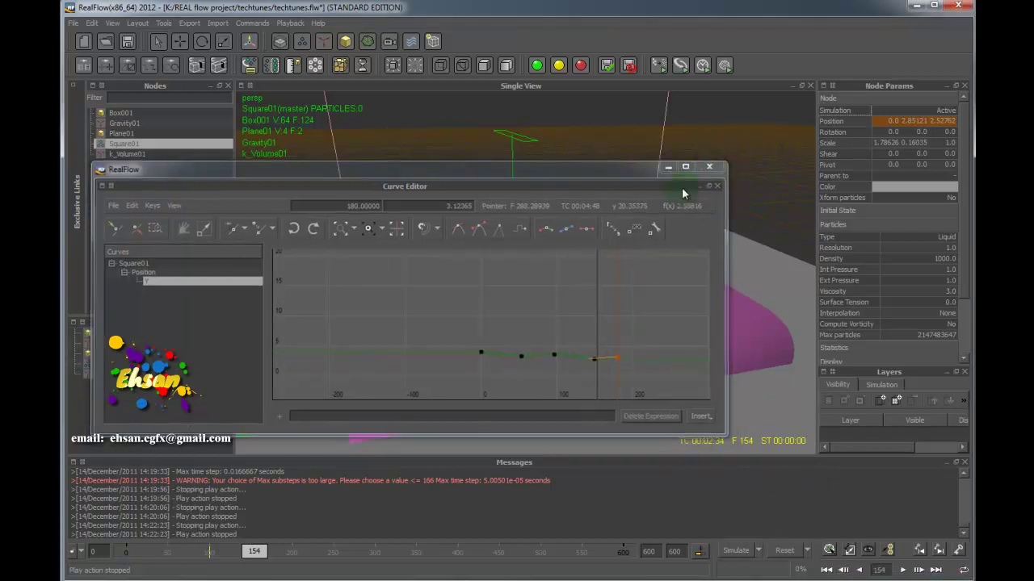
pyautogui.click(713, 165)
# Scrub the timeline to frame 576 to check the looped emitter motion and save the project.
pyautogui.moveTo(259, 554); pyautogui.dragTo(605, 575)
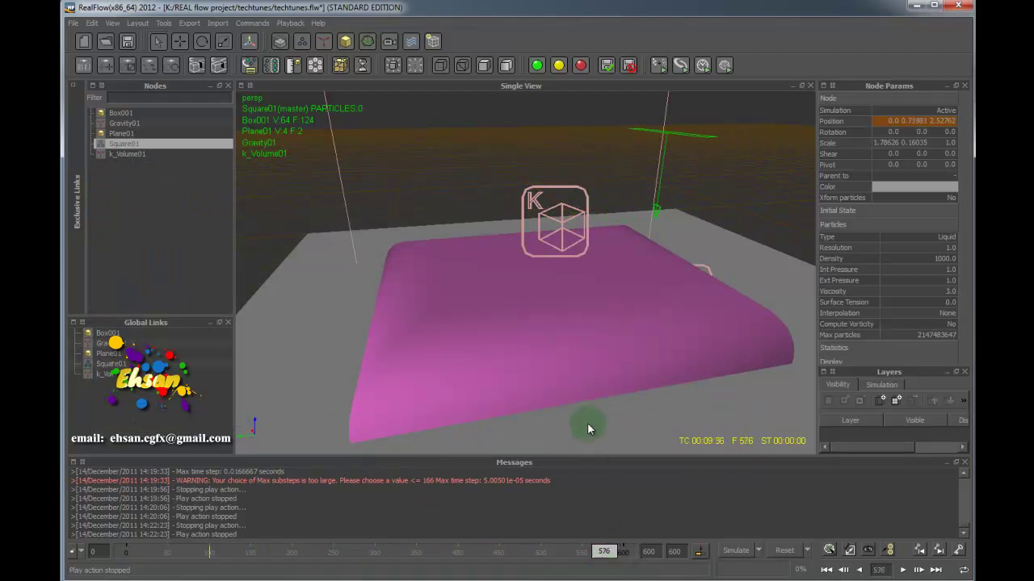
pyautogui.moveTo(631, 360)
pyautogui.keyDown('alt'); pyautogui.mouseDown()
pyautogui.moveTo(574, 331)
pyautogui.moveTo(647, 363)
pyautogui.mouseUp(); pyautogui.keyUp('alt')
pyautogui.click(675, 553)
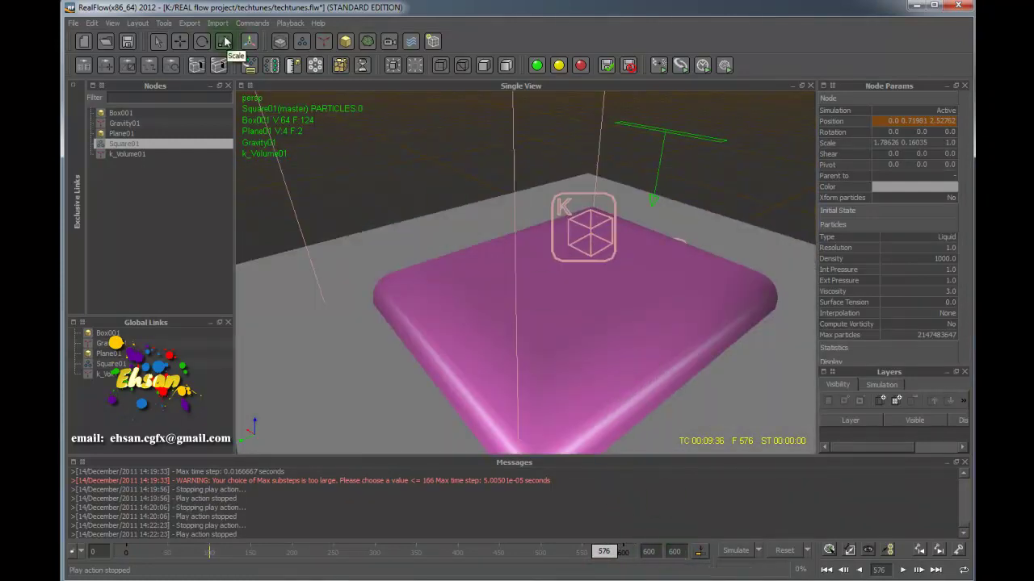
pyautogui.click(79, 26)
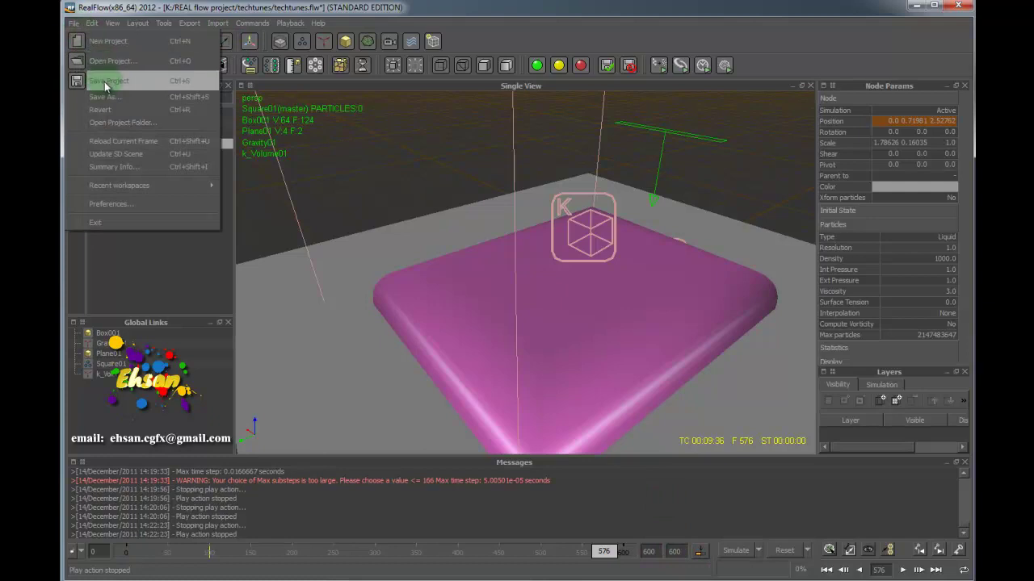
pyautogui.click(104, 81)
# Simulate the liquid from frame 0 to frame 523, stop the run and scrub back to about frame 48.
pyautogui.moveTo(604, 555); pyautogui.dragTo(111, 502)
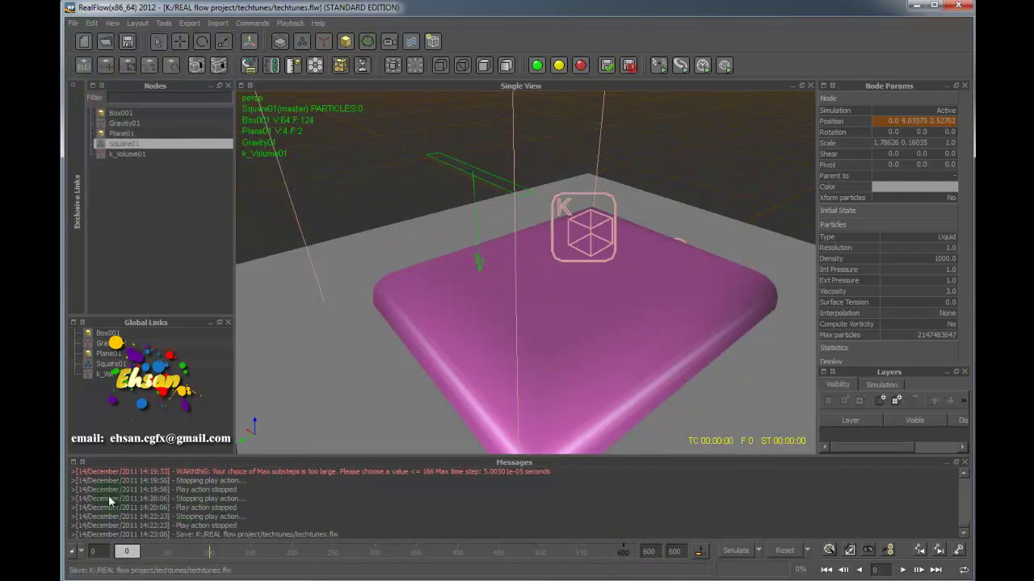
pyautogui.click(734, 554)
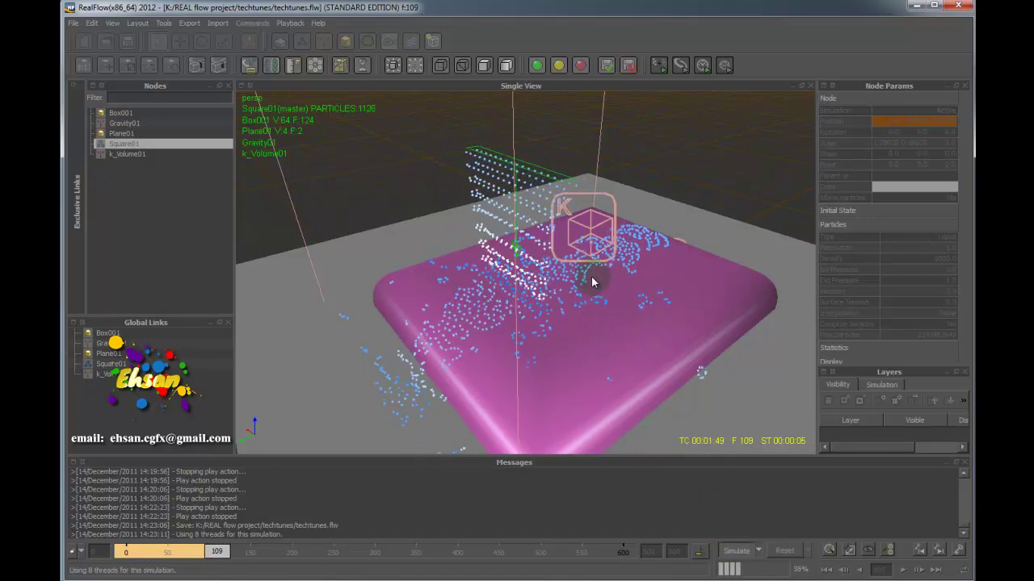
pyautogui.keyDown('alt'); pyautogui.moveTo(594, 281); pyautogui.dragTo(622, 250); pyautogui.keyUp('alt')
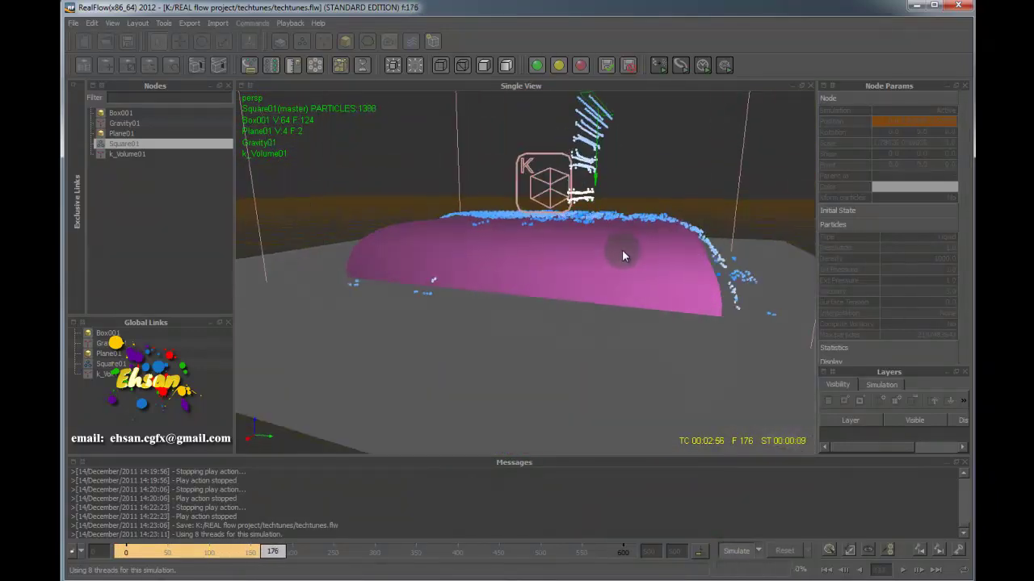
pyautogui.keyDown('alt'); pyautogui.moveTo(627, 201); pyautogui.dragTo(613, 245); pyautogui.keyUp('alt')
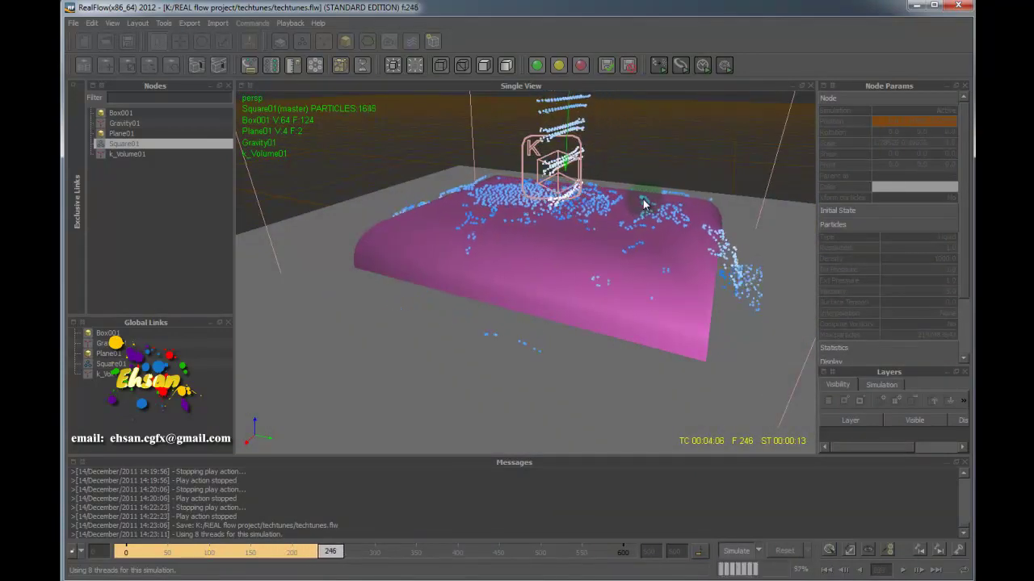
pyautogui.keyDown('alt'); pyautogui.moveTo(614, 196); pyautogui.dragTo(583, 286); pyautogui.keyUp('alt')
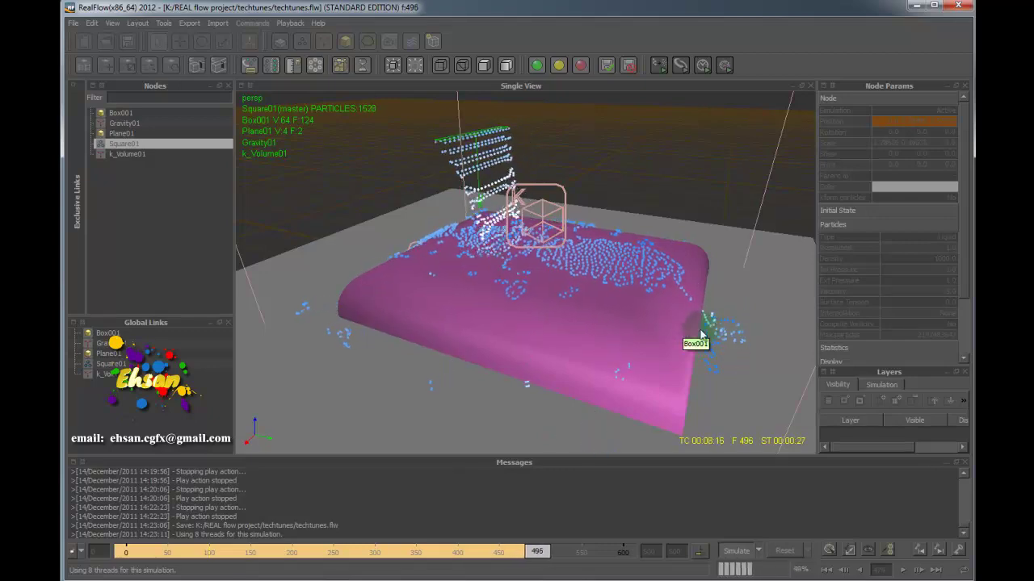
pyautogui.click(741, 551)
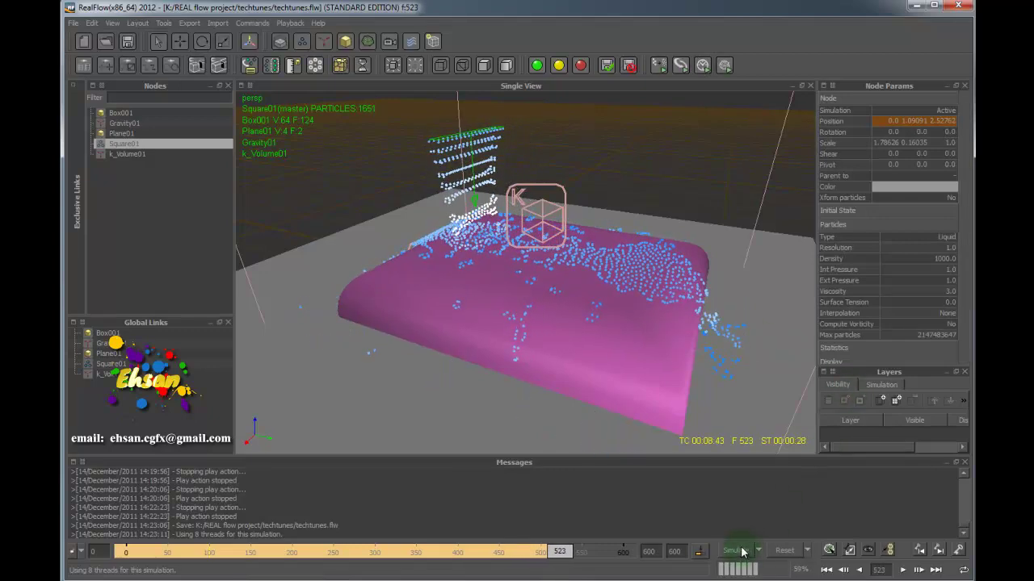
pyautogui.moveTo(558, 552); pyautogui.dragTo(165, 470)
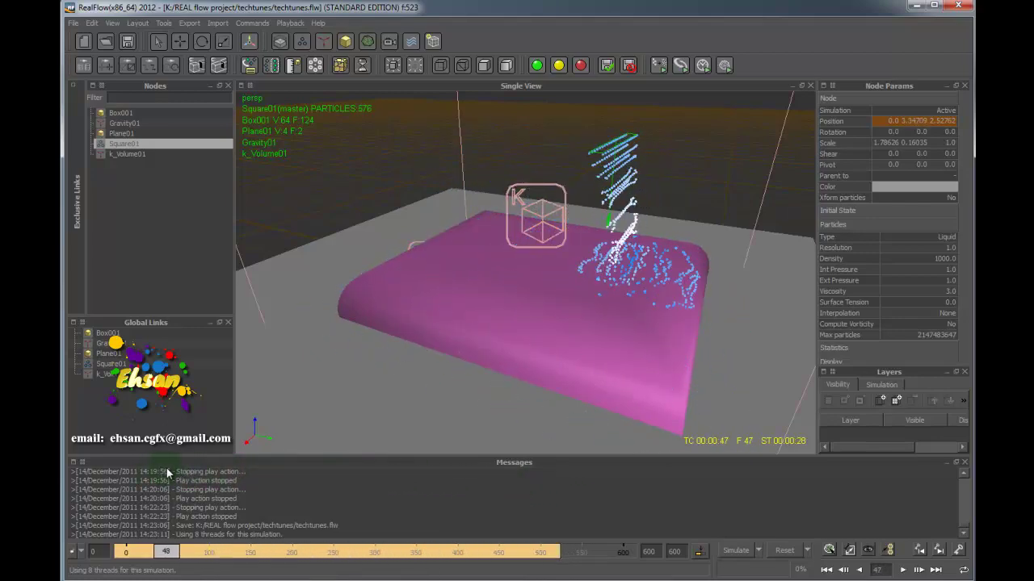
# Switch to the media player, watch the reference liquid video, pause it at 00:15 and minimize the player.
pyautogui.click(903, 293)
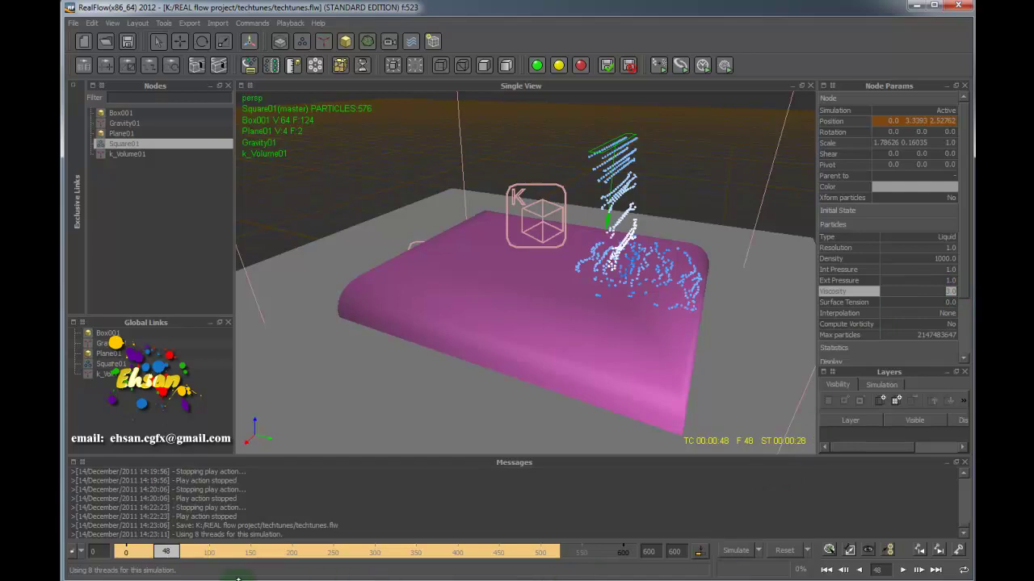
pyautogui.hotkey('alt', 'Tab')
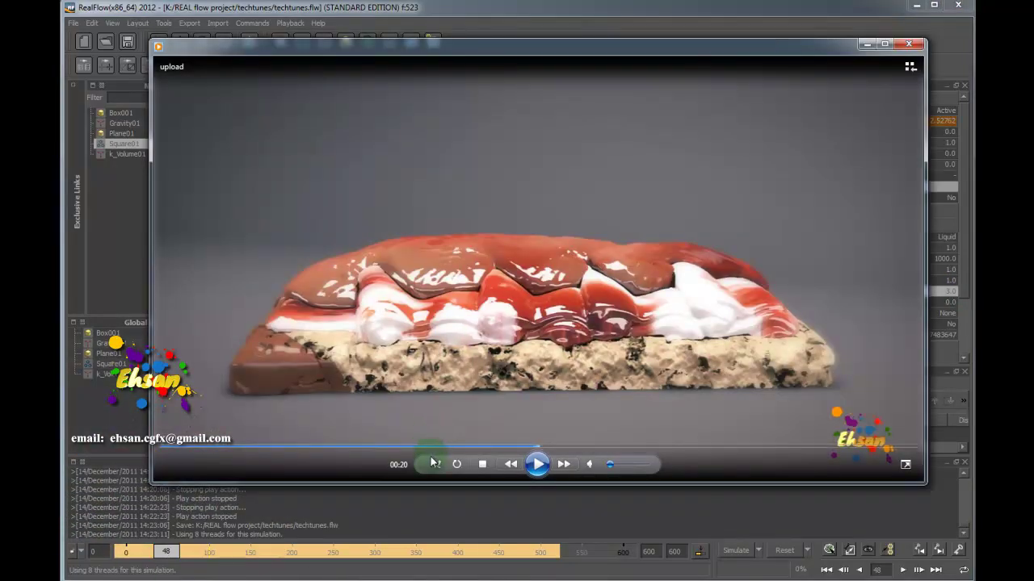
pyautogui.click(537, 464)
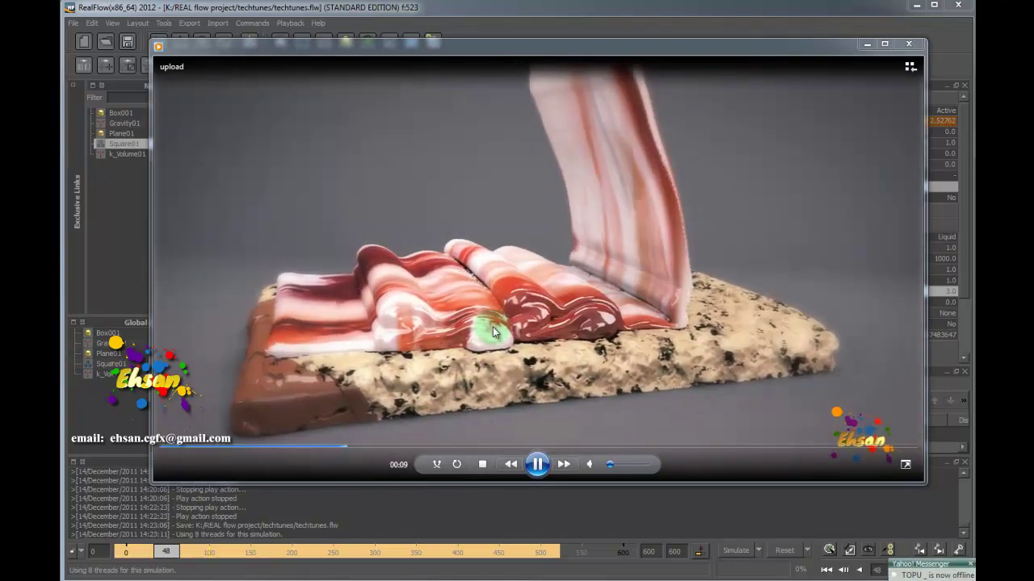
pyautogui.click(538, 467)
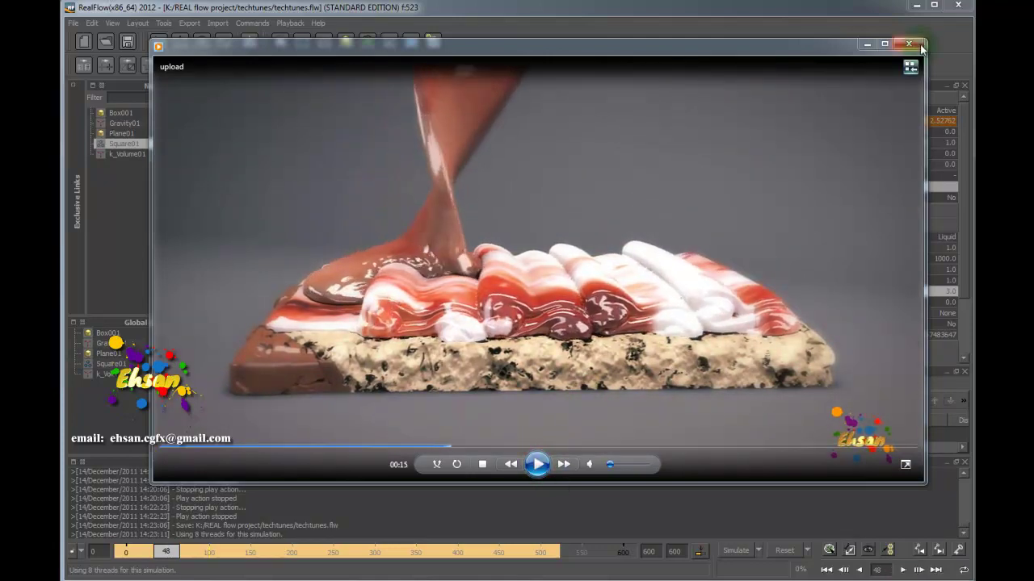
pyautogui.click(867, 44)
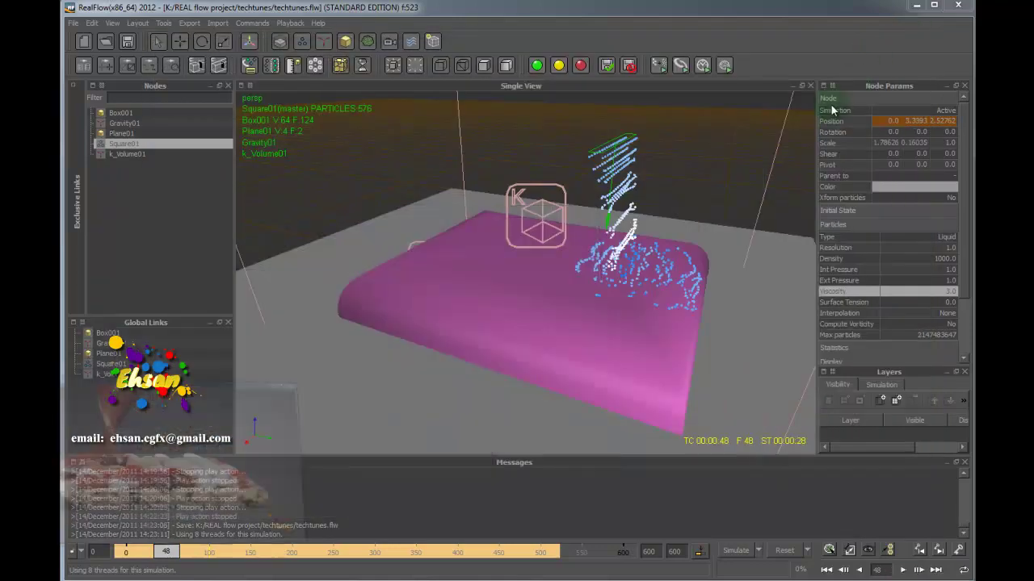
# Set the square emitter's viscosity to 300 and reset the simulation.
pyautogui.click(949, 294)
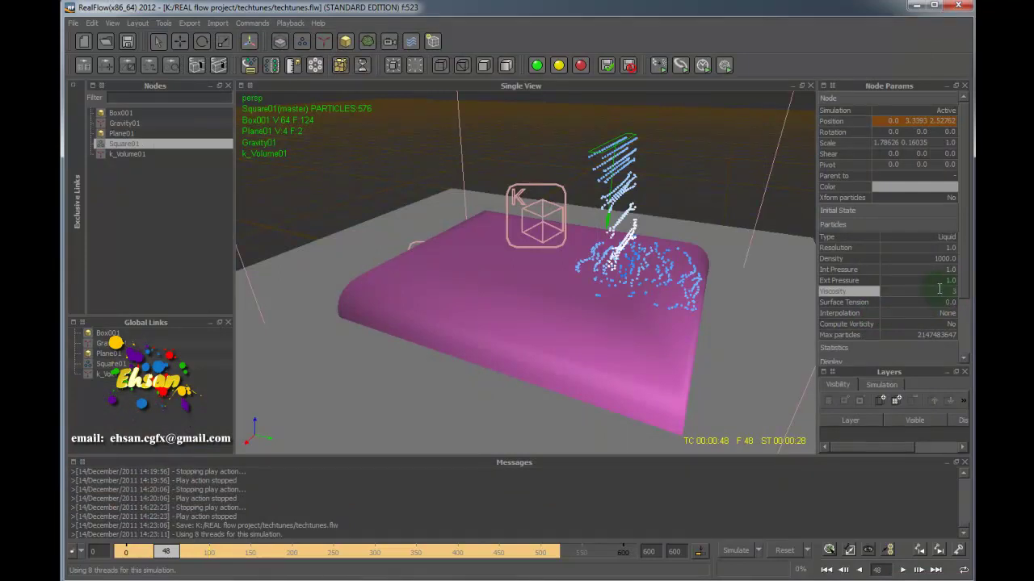
pyautogui.doubleClick(939, 291)
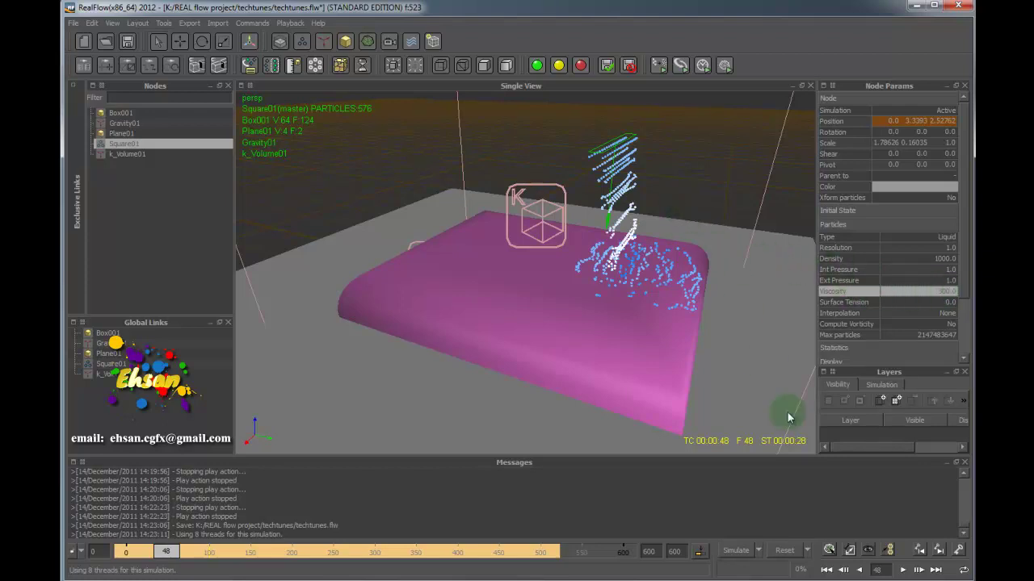
pyautogui.click(786, 552)
pyautogui.click(337, 224)
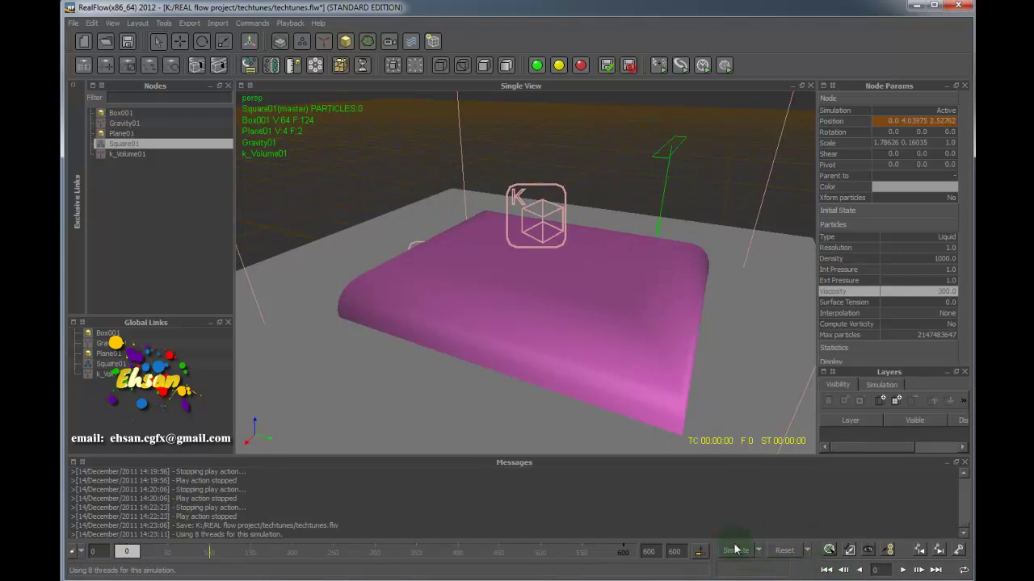
# Simulate the thicker liquid from frame 0 to frame 50, stop the run and examine how the particles scatter over the box.
pyautogui.keyDown('alt'); pyautogui.moveTo(404, 256); pyautogui.dragTo(495, 270); pyautogui.keyUp('alt')
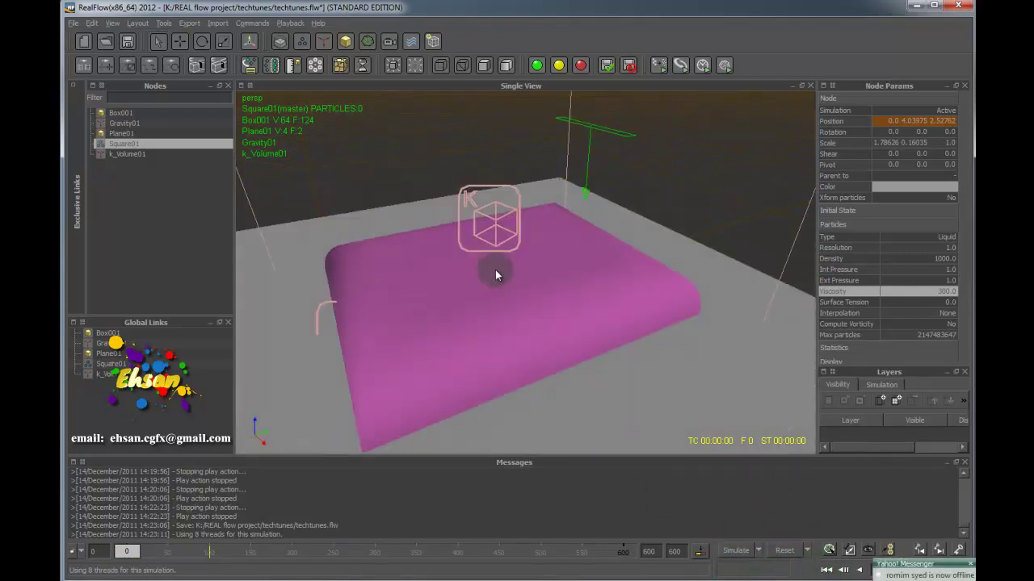
pyautogui.keyDown('alt'); pyautogui.moveTo(630, 379); pyautogui.dragTo(598, 337); pyautogui.keyUp('alt')
pyautogui.click(732, 549)
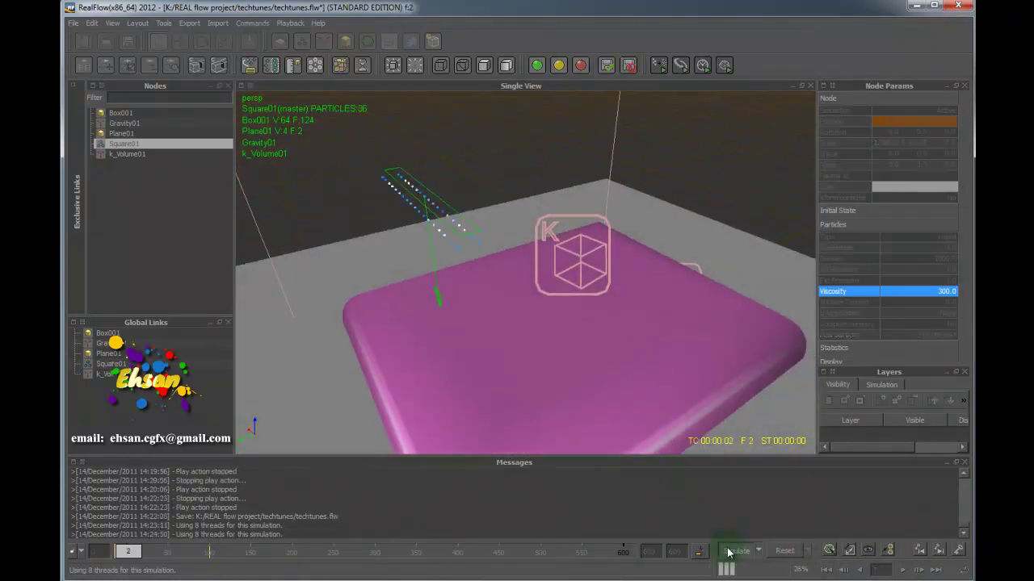
pyautogui.keyDown('alt'); pyautogui.moveTo(488, 340); pyautogui.dragTo(545, 317); pyautogui.keyUp('alt')
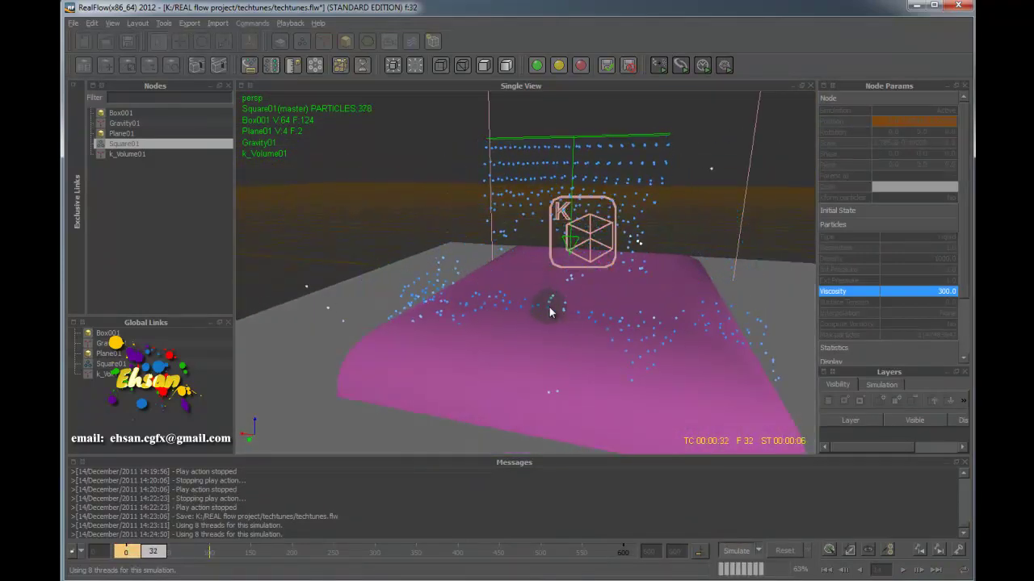
pyautogui.keyDown('alt'); pyautogui.moveTo(549, 307); pyautogui.dragTo(693, 297); pyautogui.keyUp('alt')
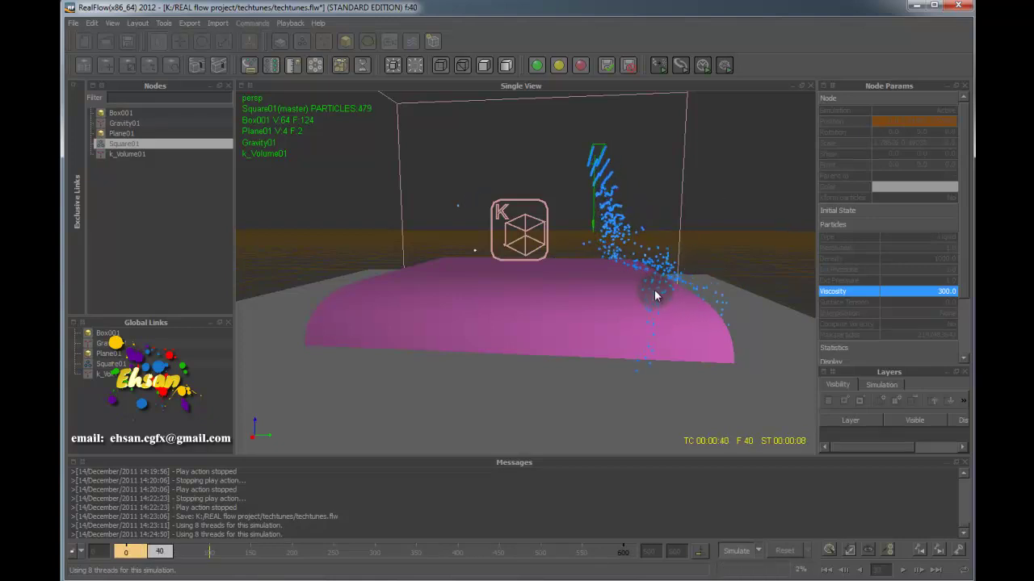
pyautogui.keyDown('alt'); pyautogui.moveTo(631, 301); pyautogui.dragTo(606, 320); pyautogui.keyUp('alt')
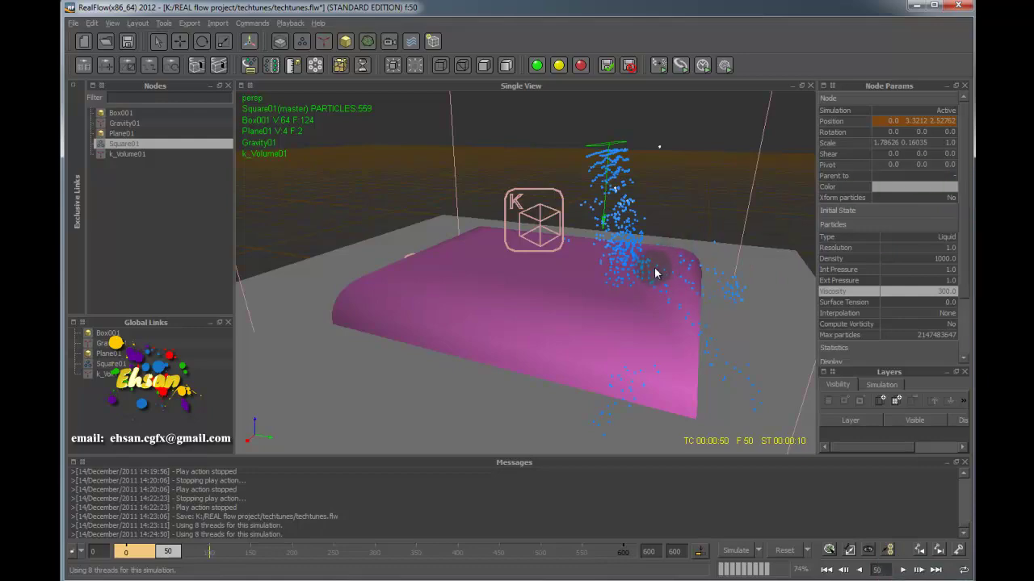
pyautogui.moveTo(655, 273)
pyautogui.keyDown('alt'); pyautogui.mouseDown()
pyautogui.moveTo(587, 266)
pyautogui.moveTo(660, 259)
pyautogui.moveTo(651, 267)
pyautogui.mouseUp(); pyautogui.keyUp('alt')
pyautogui.keyDown('alt'); pyautogui.moveTo(657, 230); pyautogui.dragTo(657, 229); pyautogui.keyUp('alt')
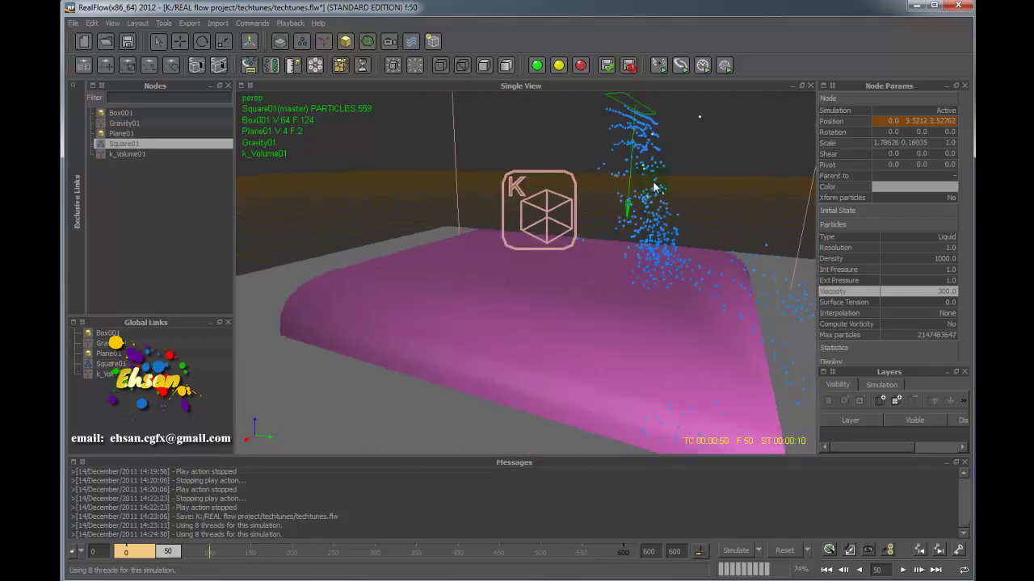
pyautogui.keyDown('alt'); pyautogui.moveTo(656, 187); pyautogui.dragTo(711, 134); pyautogui.keyUp('alt')
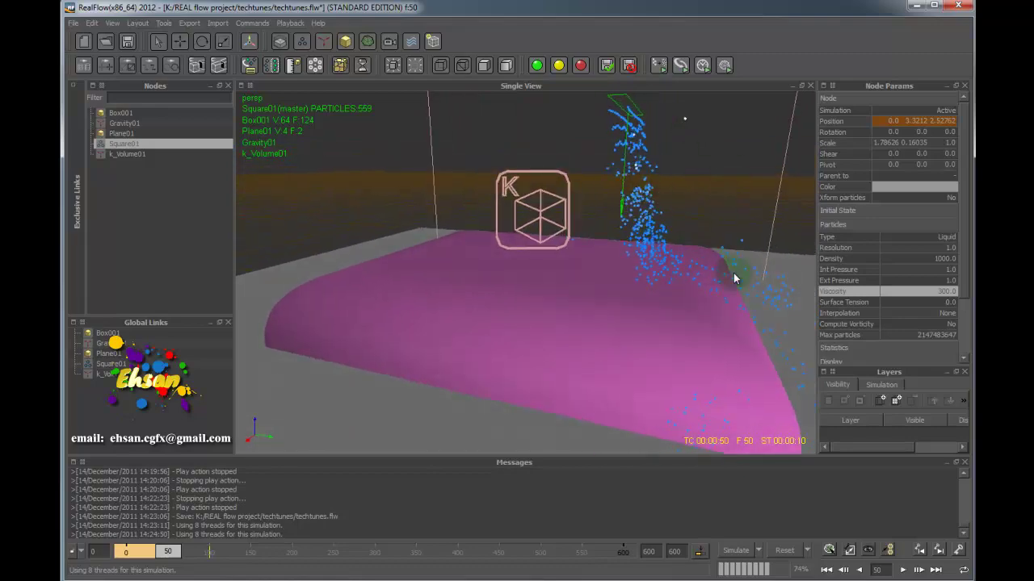
pyautogui.moveTo(638, 288)
pyautogui.keyDown('alt'); pyautogui.mouseDown()
pyautogui.moveTo(661, 291)
pyautogui.moveTo(639, 287)
pyautogui.moveTo(638, 300)
pyautogui.mouseUp(); pyautogui.keyUp('alt')
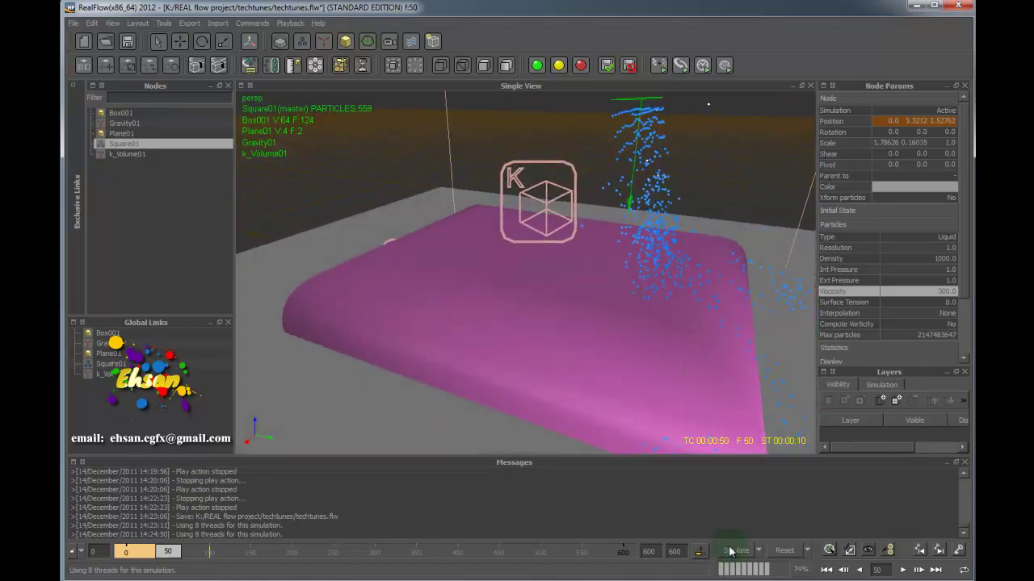
# Reset the simulation and set the minimum substeps to 300 in the simulation options.
pyautogui.click(784, 551)
pyautogui.click(336, 224)
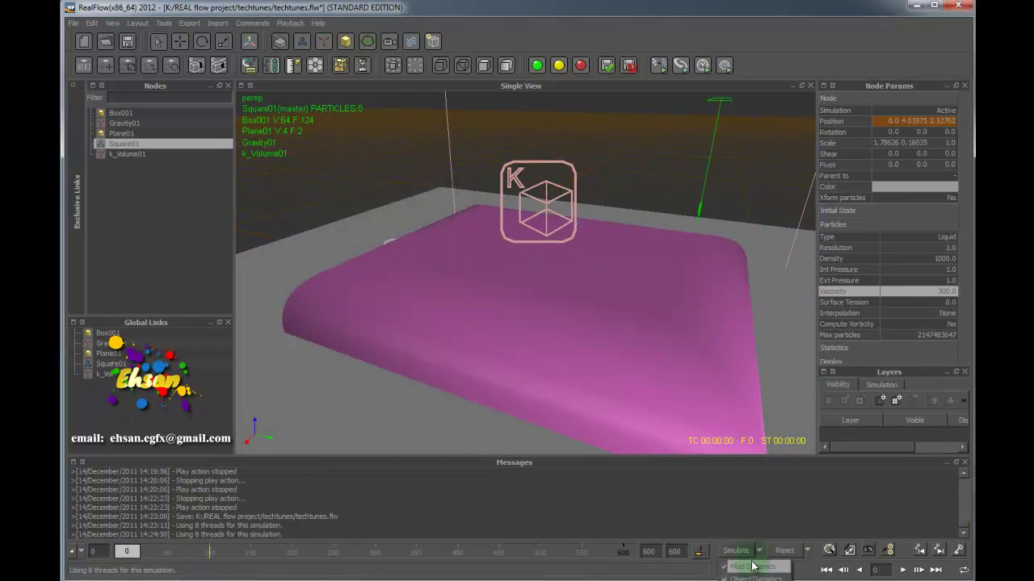
pyautogui.click(755, 567)
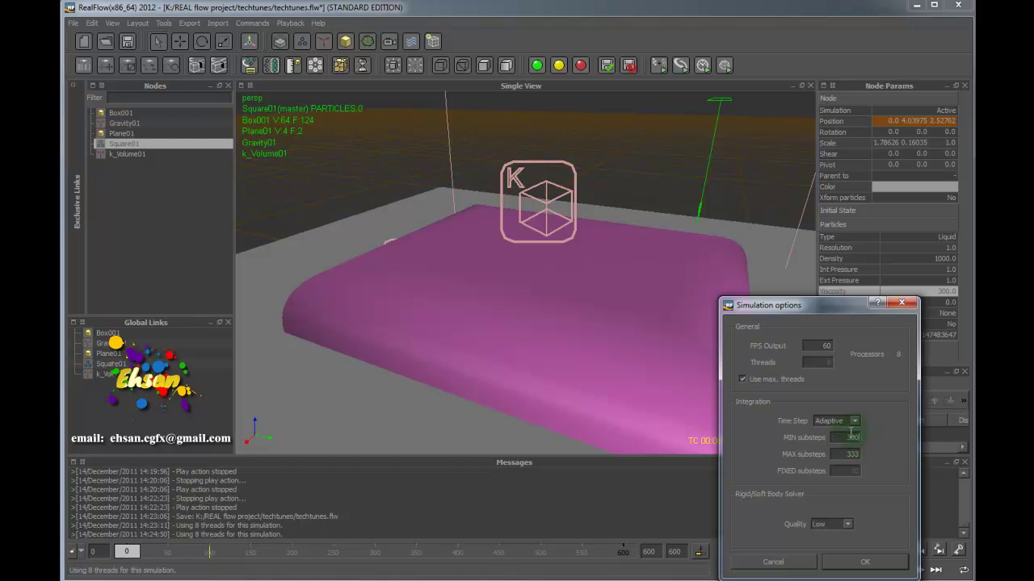
pyautogui.write('0')
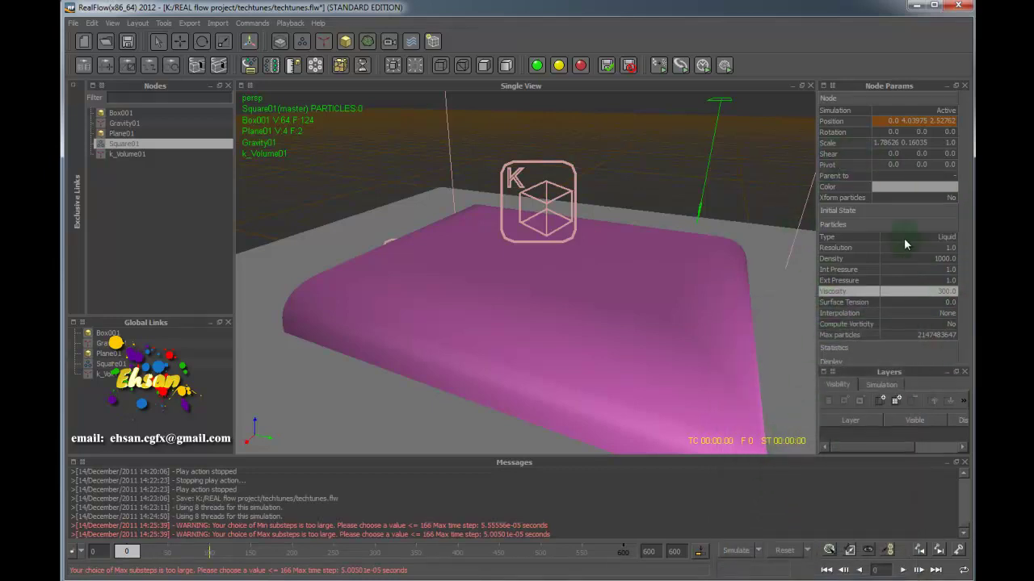
# Set the square emitter's resolution to 7 and start simulating the liquid from frame 0.
pyautogui.keyDown('alt'); pyautogui.moveTo(732, 209); pyautogui.dragTo(716, 212); pyautogui.keyUp('alt')
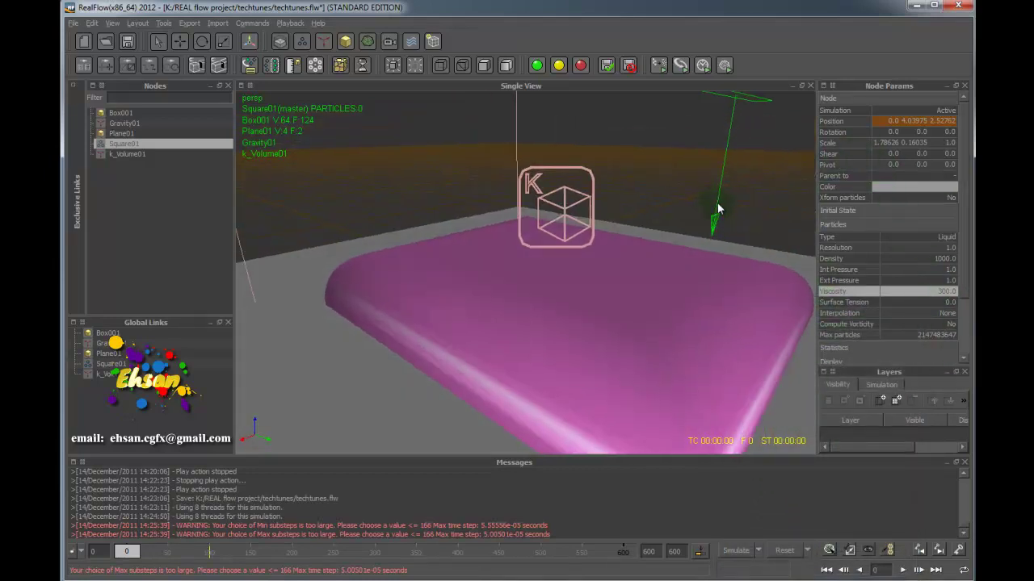
pyautogui.scroll(-1, 964, 191)
pyautogui.moveTo(964, 192); pyautogui.dragTo(964, 246)
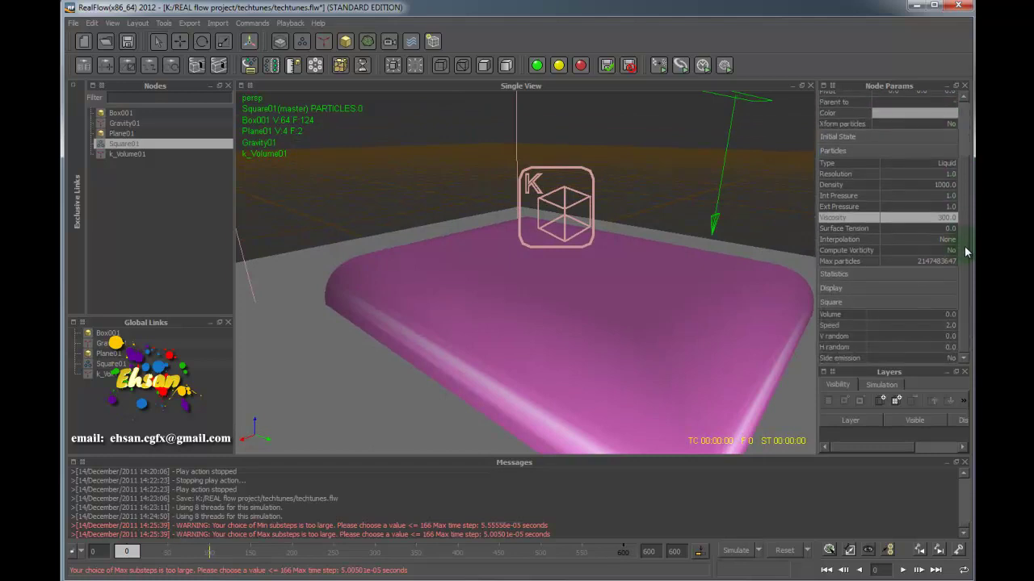
pyautogui.click(947, 173)
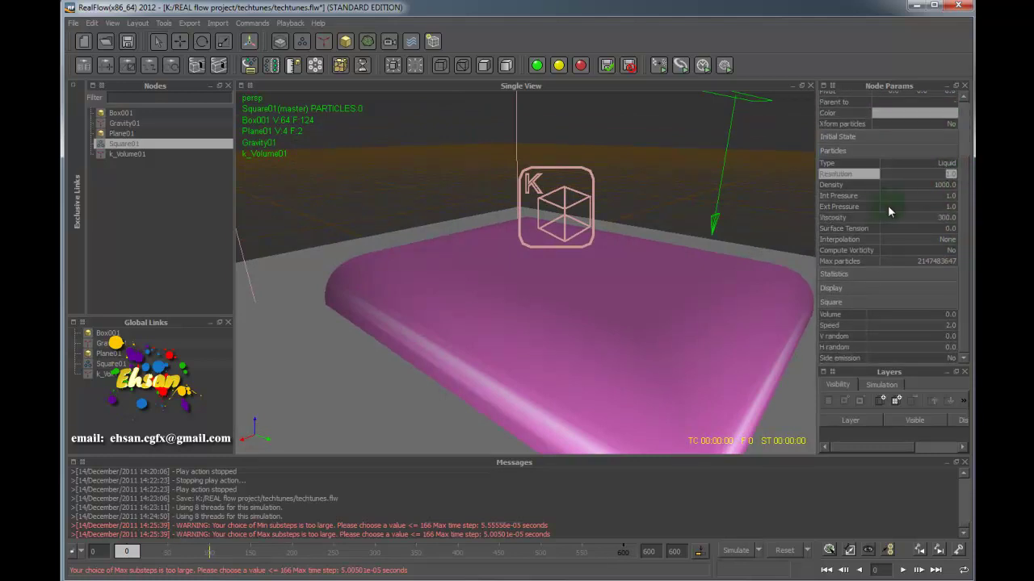
pyautogui.write('7')
pyautogui.press('Return')
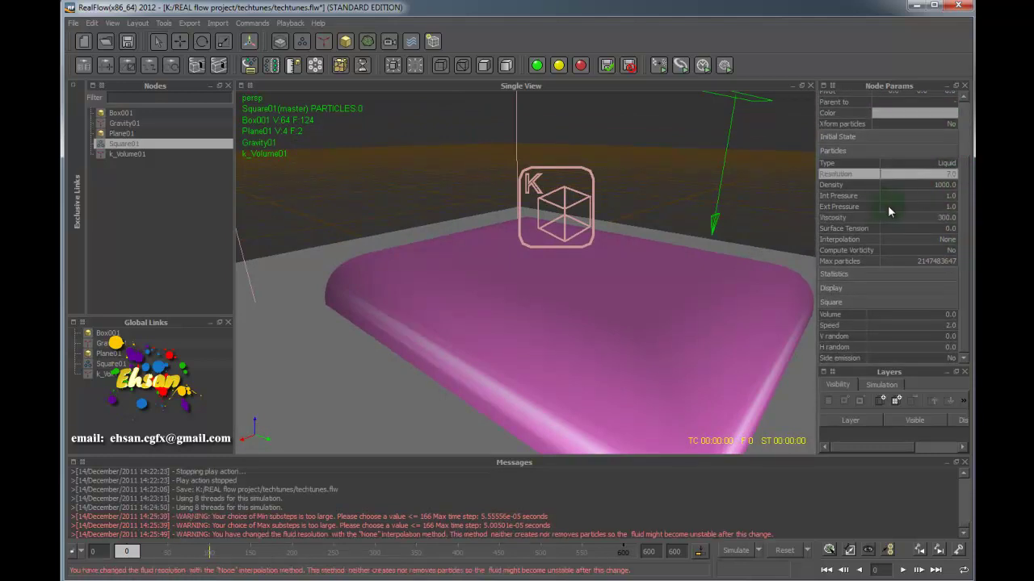
pyautogui.keyDown('alt'); pyautogui.moveTo(635, 185); pyautogui.dragTo(638, 256); pyautogui.keyUp('alt')
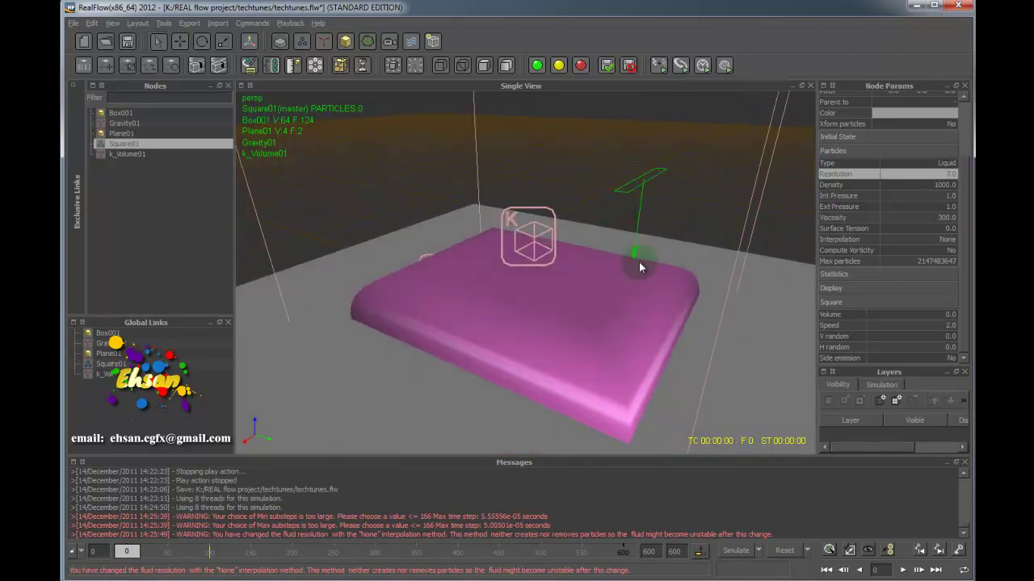
pyautogui.click(736, 553)
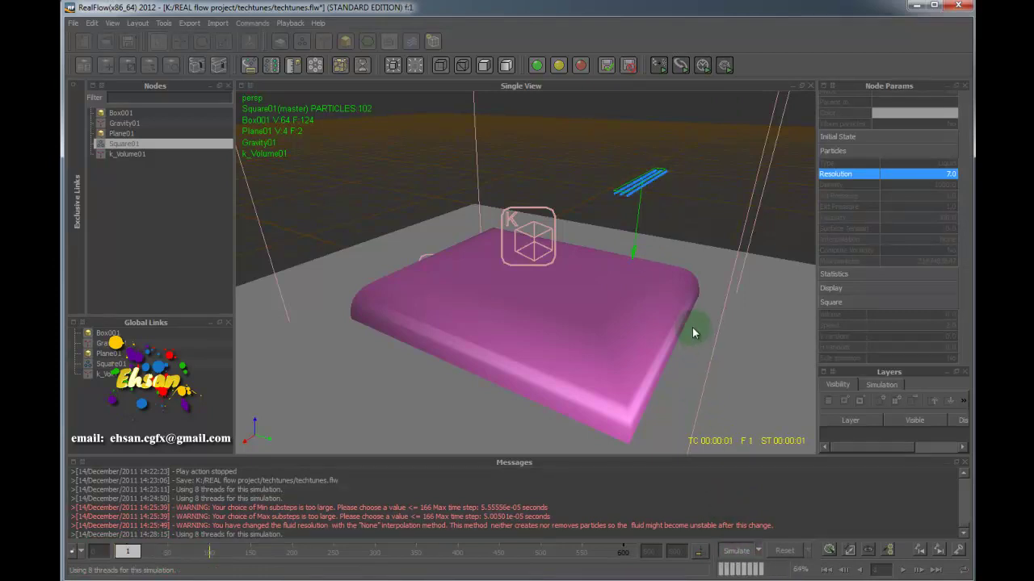
# Examine the liquid falling from the square emitter from several angles while the simulation runs.
pyautogui.keyDown('alt'); pyautogui.moveTo(655, 233); pyautogui.dragTo(638, 236); pyautogui.keyUp('alt')
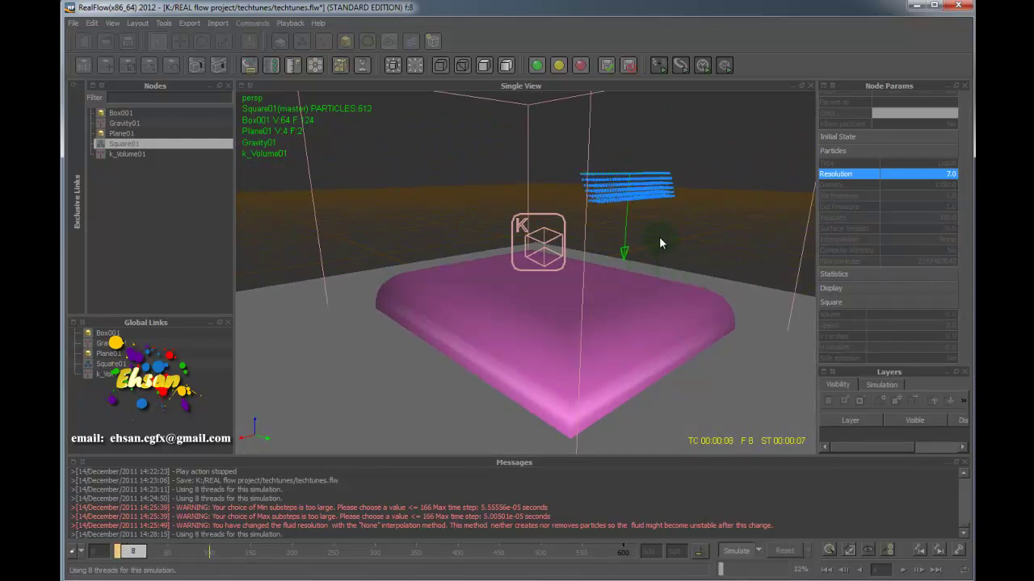
pyautogui.moveTo(659, 236)
pyautogui.keyDown('alt'); pyautogui.mouseDown()
pyautogui.moveTo(589, 246)
pyautogui.moveTo(459, 225)
pyautogui.moveTo(640, 236)
pyautogui.mouseUp(); pyautogui.keyUp('alt')
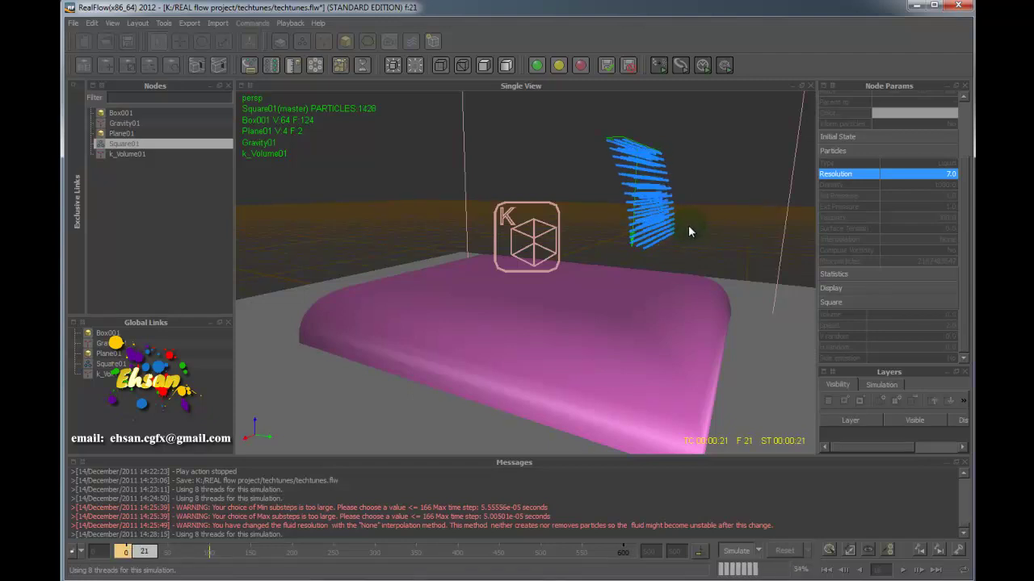
pyautogui.keyDown('alt'); pyautogui.moveTo(684, 225); pyautogui.dragTo(543, 242); pyautogui.keyUp('alt')
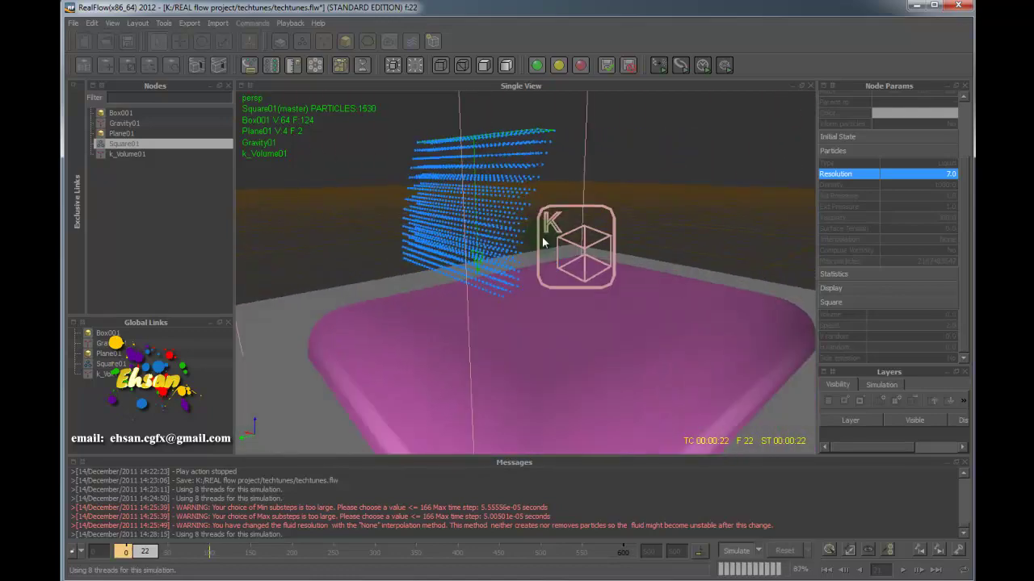
pyautogui.keyDown('alt'); pyautogui.moveTo(480, 247); pyautogui.dragTo(441, 231); pyautogui.keyUp('alt')
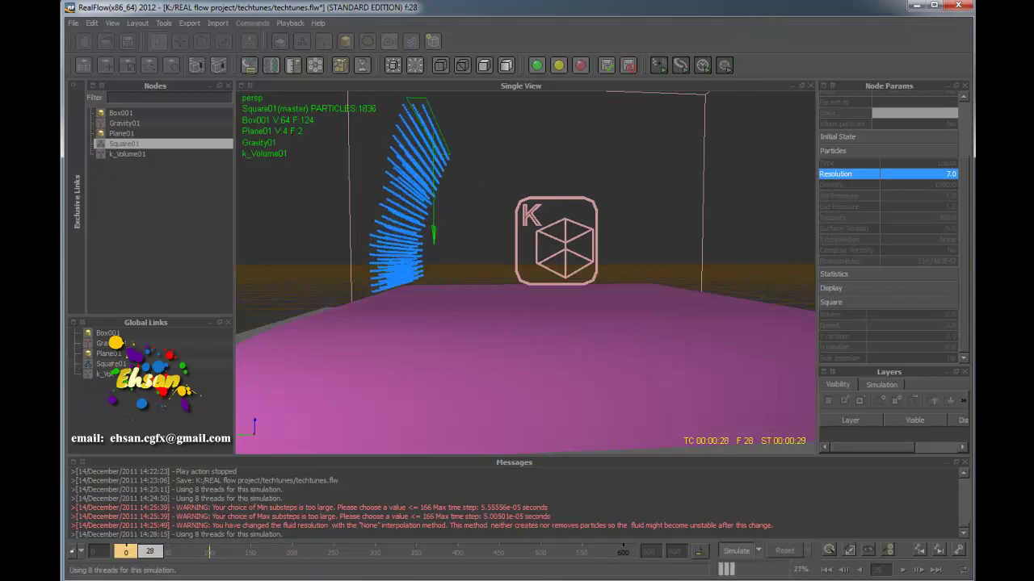
pyautogui.keyDown('alt'); pyautogui.moveTo(461, 256); pyautogui.dragTo(620, 268); pyautogui.keyUp('alt')
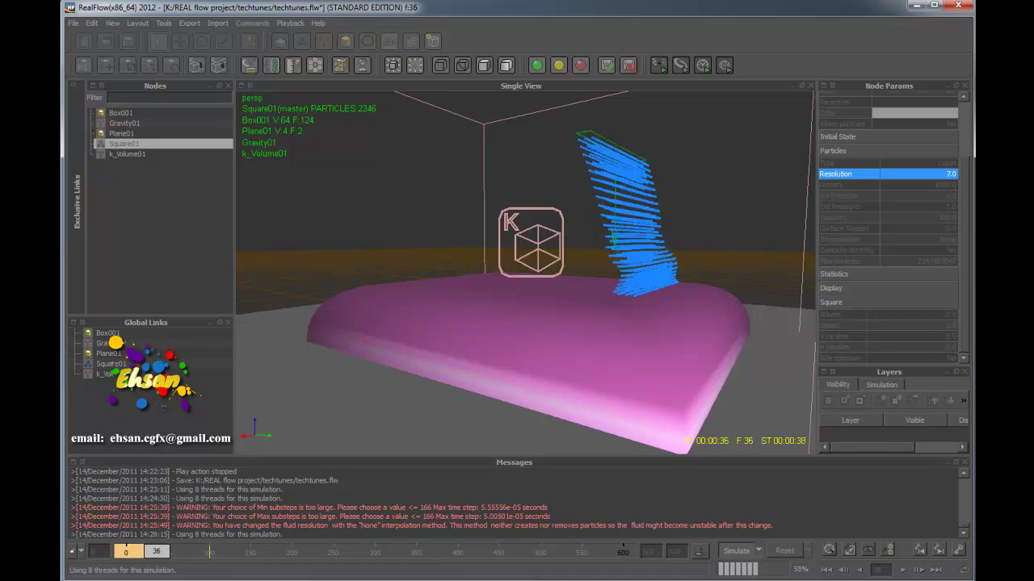
# Switch to the media player, play the reference pouring clip from 00:03 to 00:12, and minimize the player.
pyautogui.hotkey('alt', 'Tab')
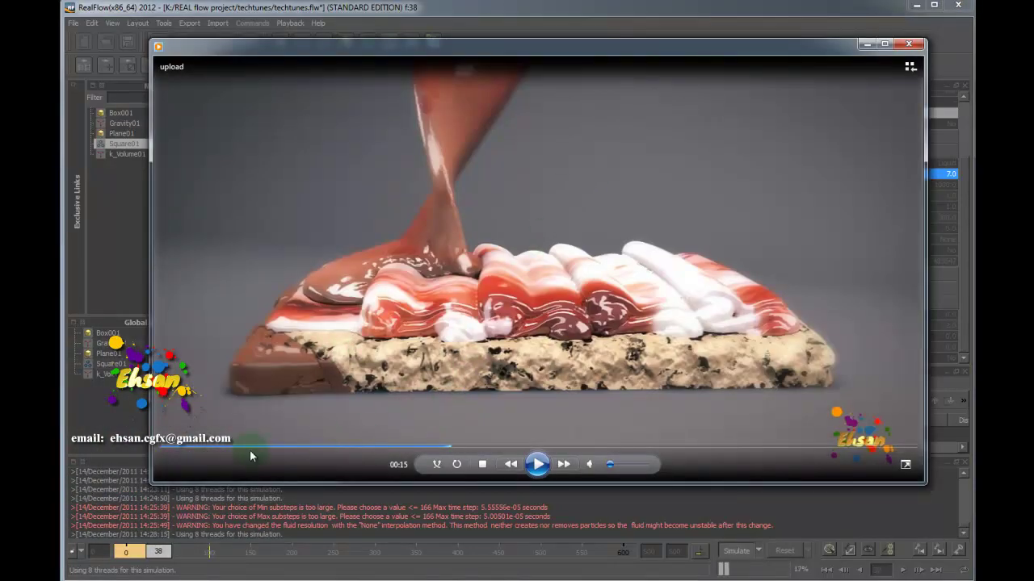
pyautogui.click(226, 447)
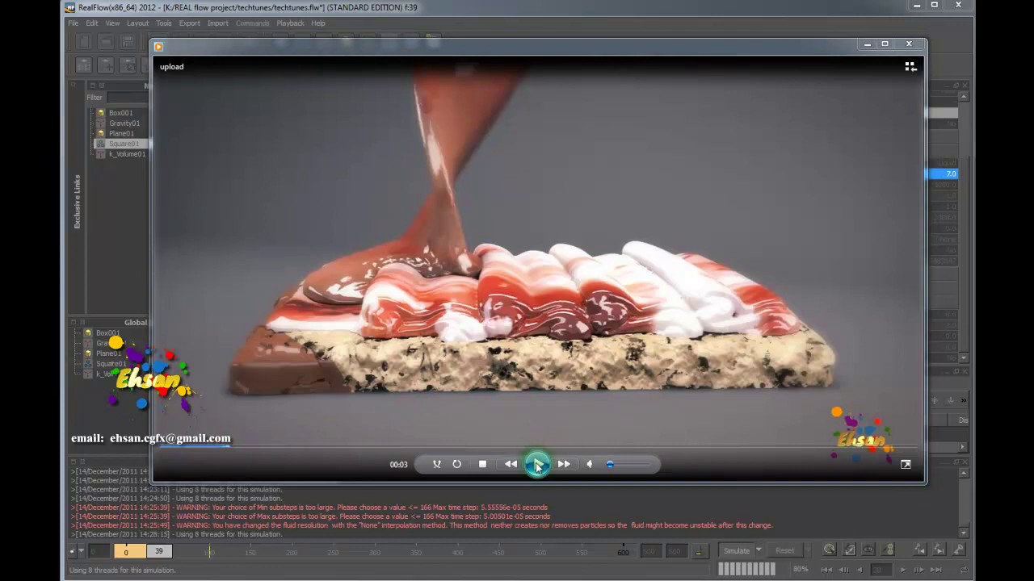
pyautogui.click(538, 464)
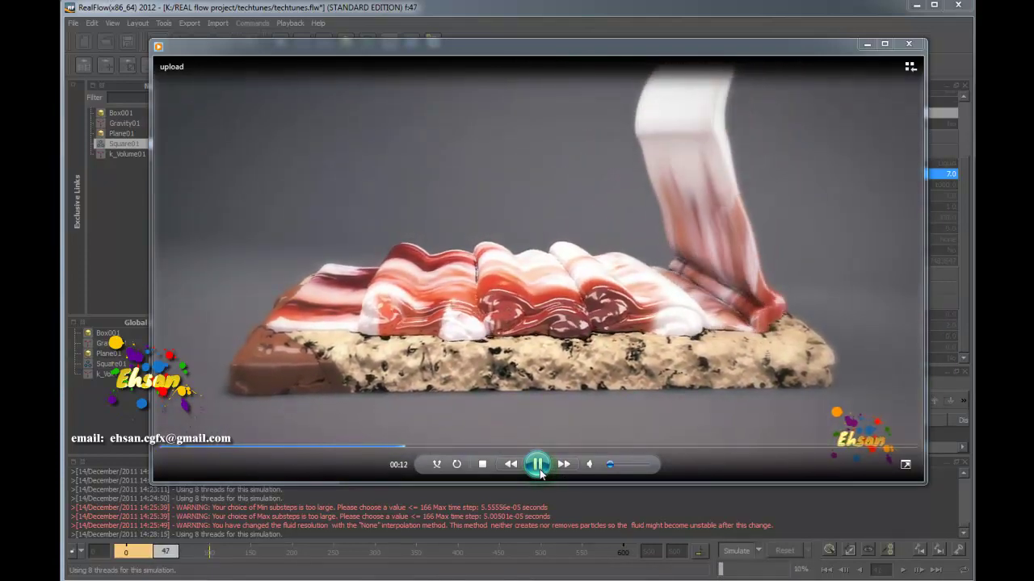
pyautogui.click(538, 466)
pyautogui.click(868, 46)
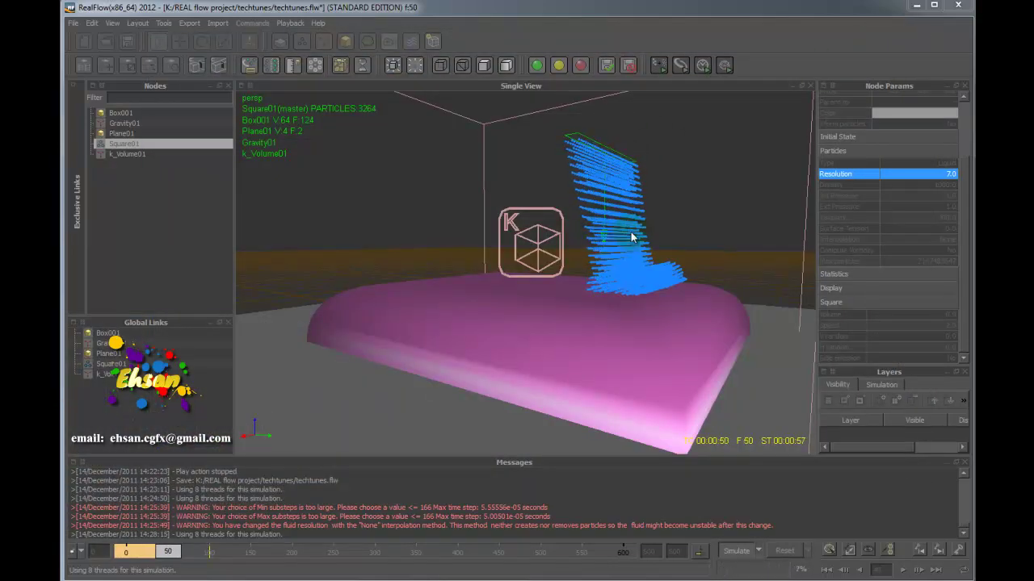
# Let the simulation run to frame 302, stop it and examine the liquid piled on the box from several sides.
pyautogui.keyDown('alt'); pyautogui.moveTo(628, 257); pyautogui.dragTo(470, 258); pyautogui.keyUp('alt')
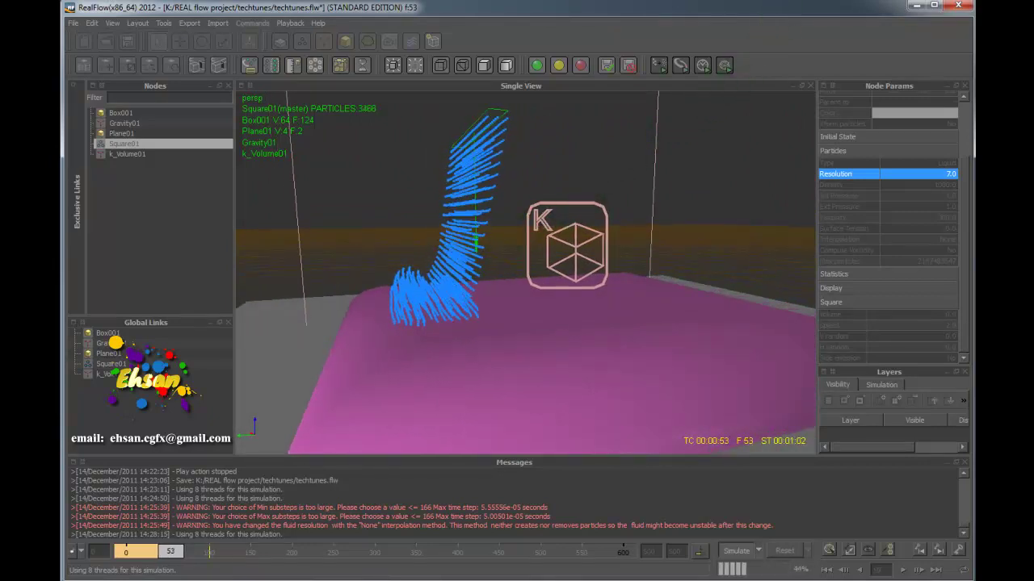
pyautogui.keyDown('alt'); pyautogui.moveTo(423, 289); pyautogui.dragTo(498, 307); pyautogui.keyUp('alt')
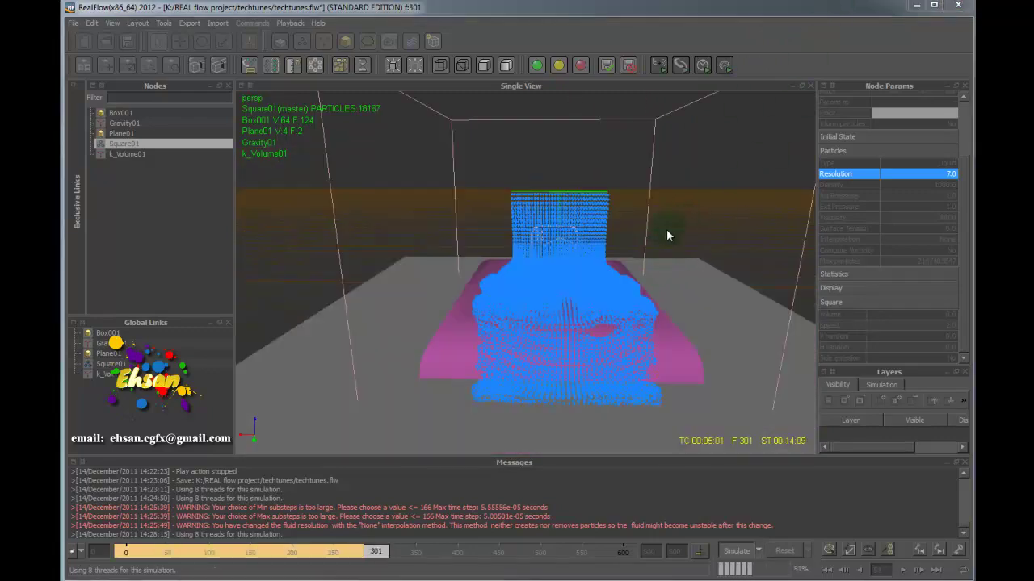
pyautogui.keyDown('alt'); pyautogui.moveTo(666, 235); pyautogui.dragTo(631, 296); pyautogui.keyUp('alt')
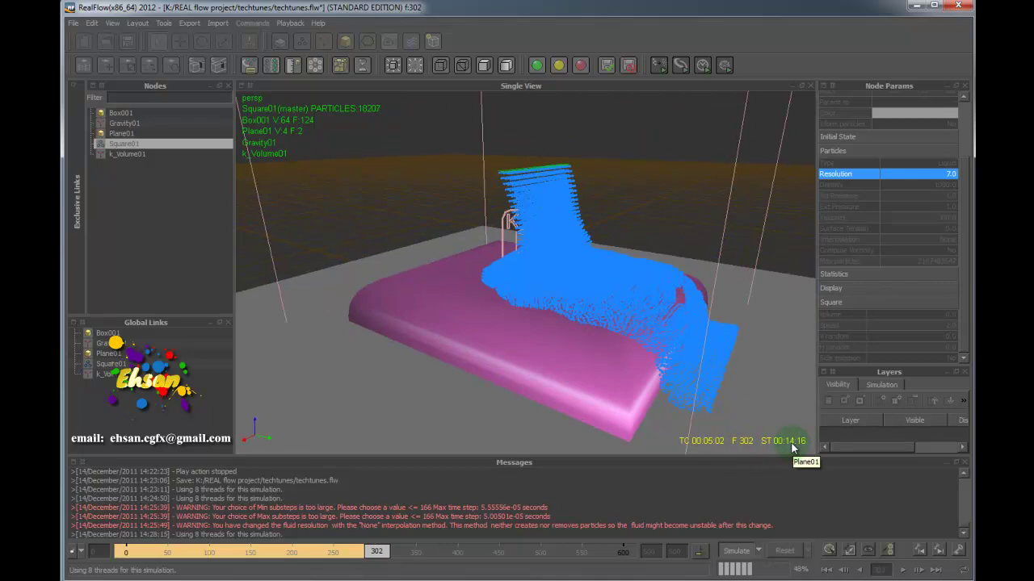
pyautogui.click(737, 551)
pyautogui.keyDown('alt'); pyautogui.moveTo(556, 318); pyautogui.dragTo(420, 319); pyautogui.keyUp('alt')
pyautogui.keyDown('alt'); pyautogui.moveTo(500, 393); pyautogui.dragTo(537, 348); pyautogui.keyUp('alt')
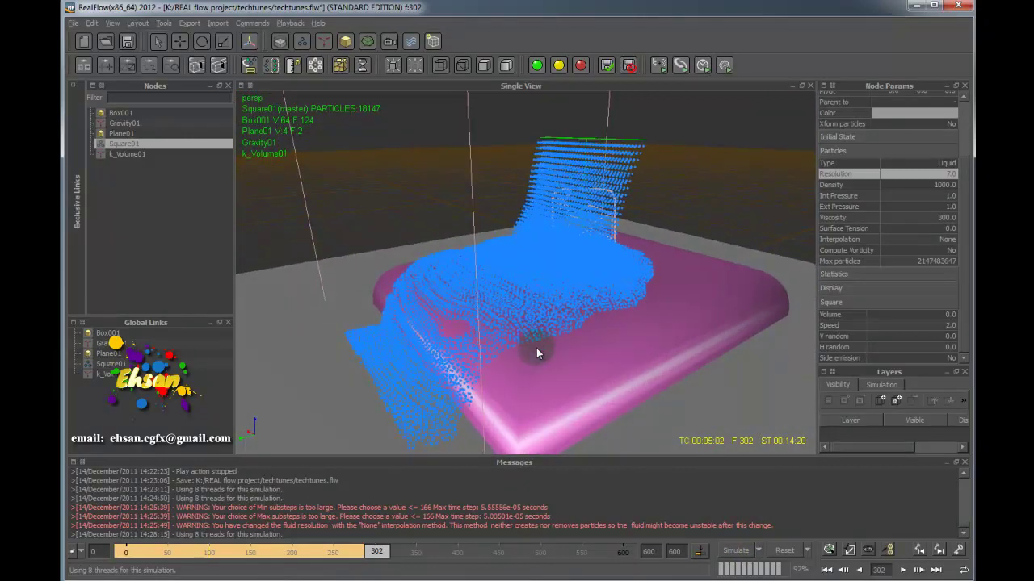
# Play back the simulated frames from the beginning, stop the playback and scrub through the pour to frame 273.
pyautogui.moveTo(376, 553); pyautogui.dragTo(127, 554)
pyautogui.click(902, 569)
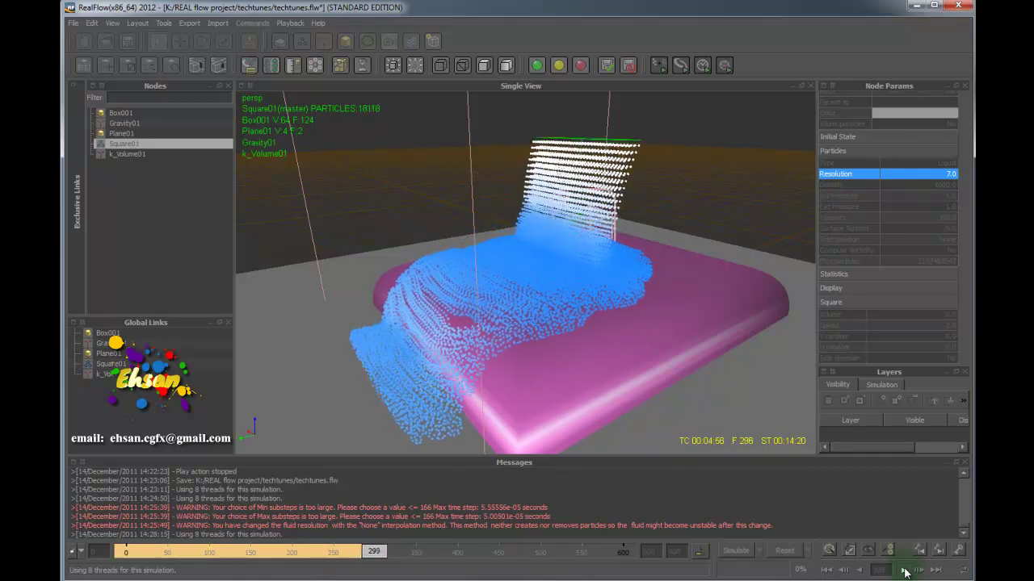
pyautogui.click(904, 570)
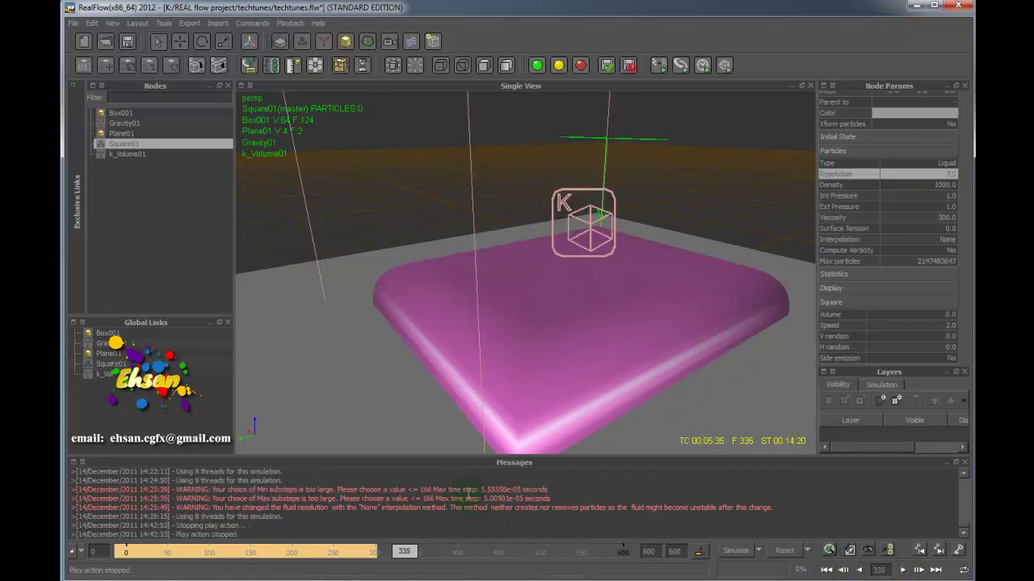
pyautogui.moveTo(396, 557); pyautogui.dragTo(334, 554)
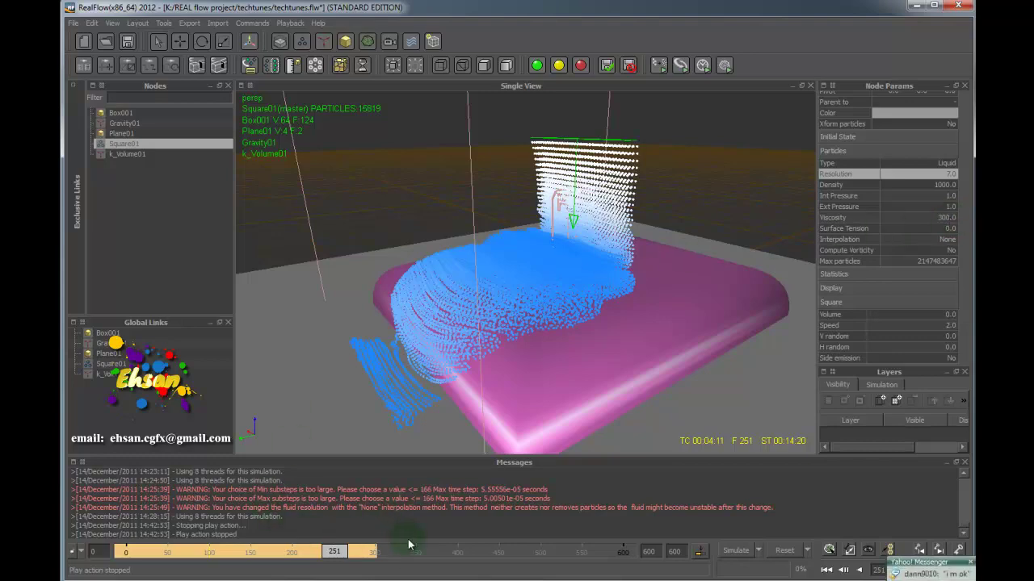
pyautogui.moveTo(338, 555); pyautogui.dragTo(310, 556)
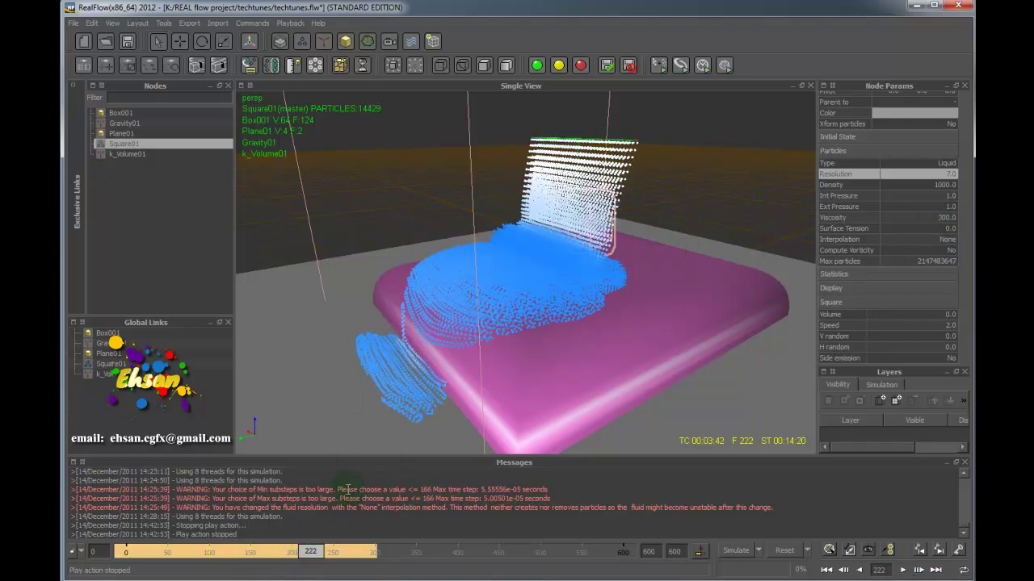
pyautogui.moveTo(315, 556); pyautogui.dragTo(353, 536)
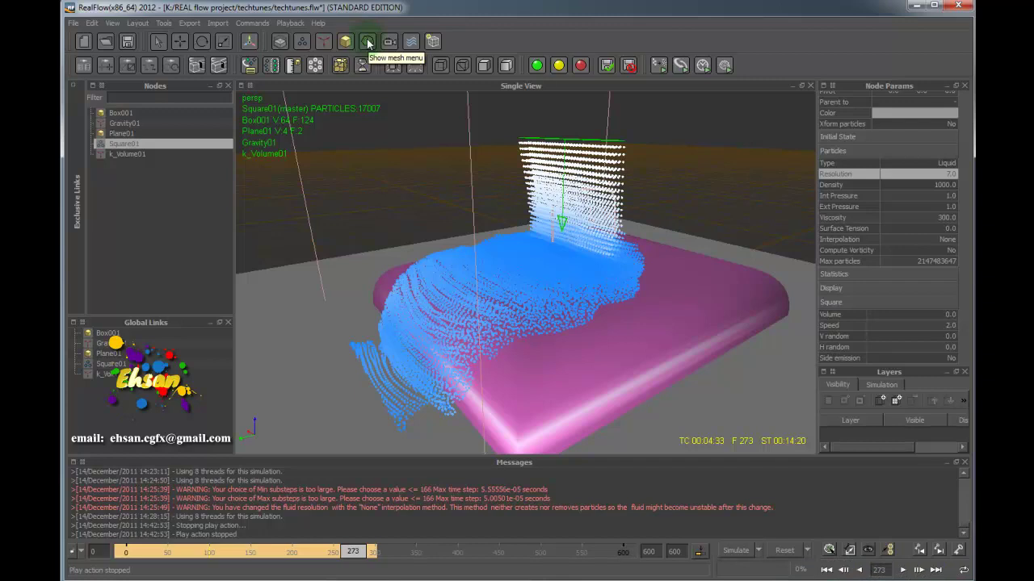
# Add a standard particle mesh to the scene and expand its node to show the emitters it contains.
pyautogui.click(367, 42)
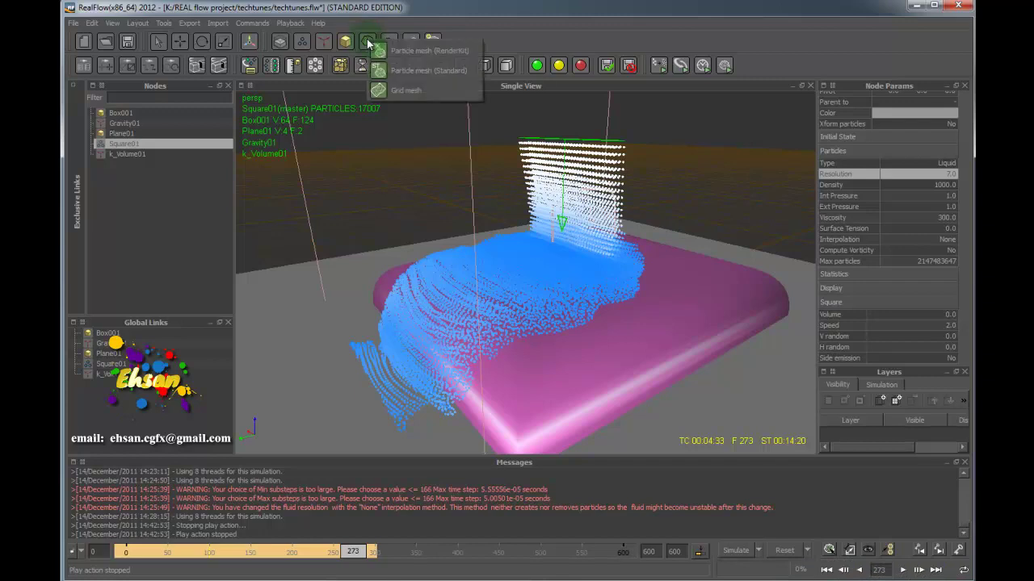
pyautogui.click(441, 70)
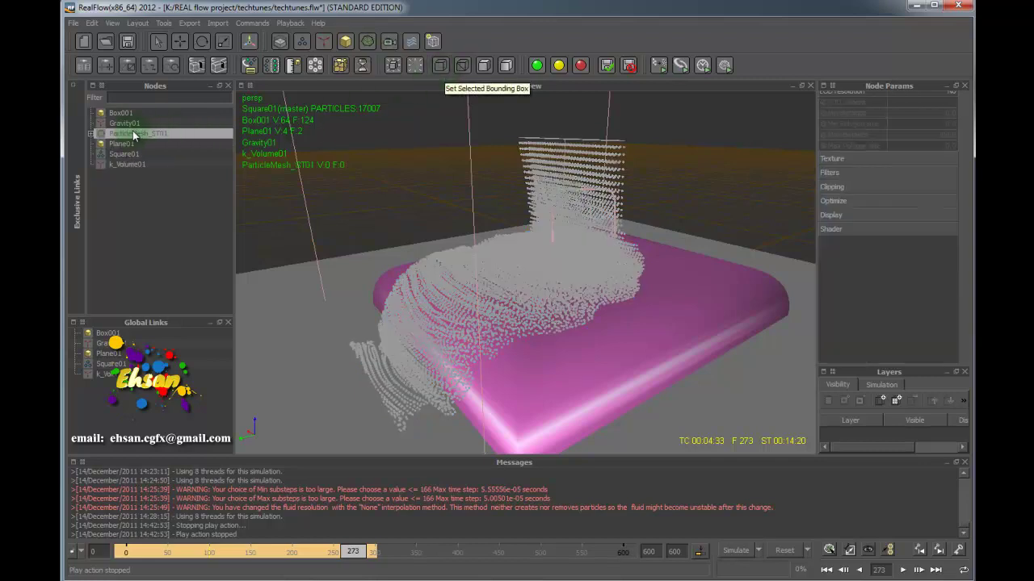
pyautogui.click(92, 134)
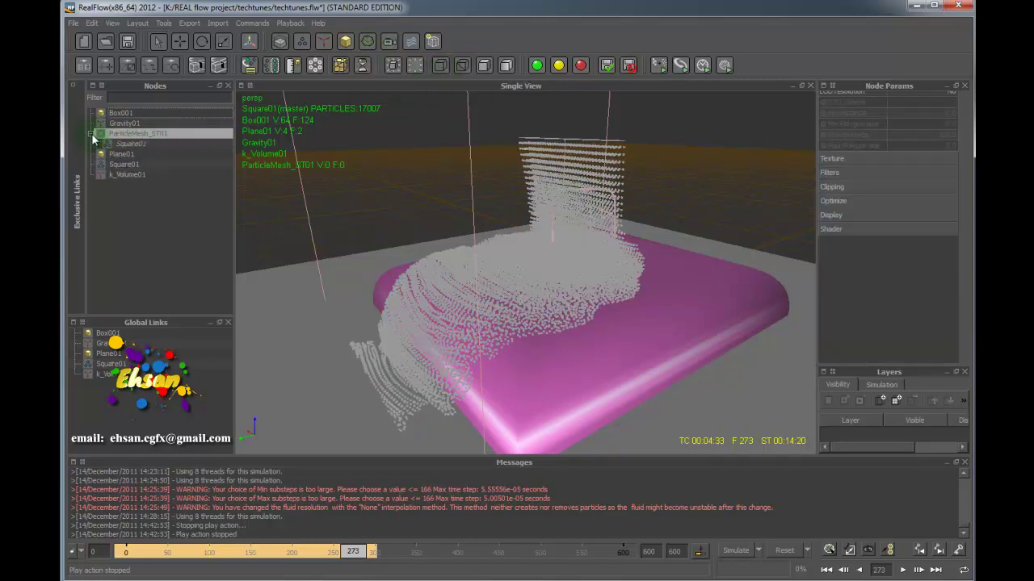
# Insert the square emitter into the particle mesh's list of emitters.
pyautogui.rightClick(139, 134)
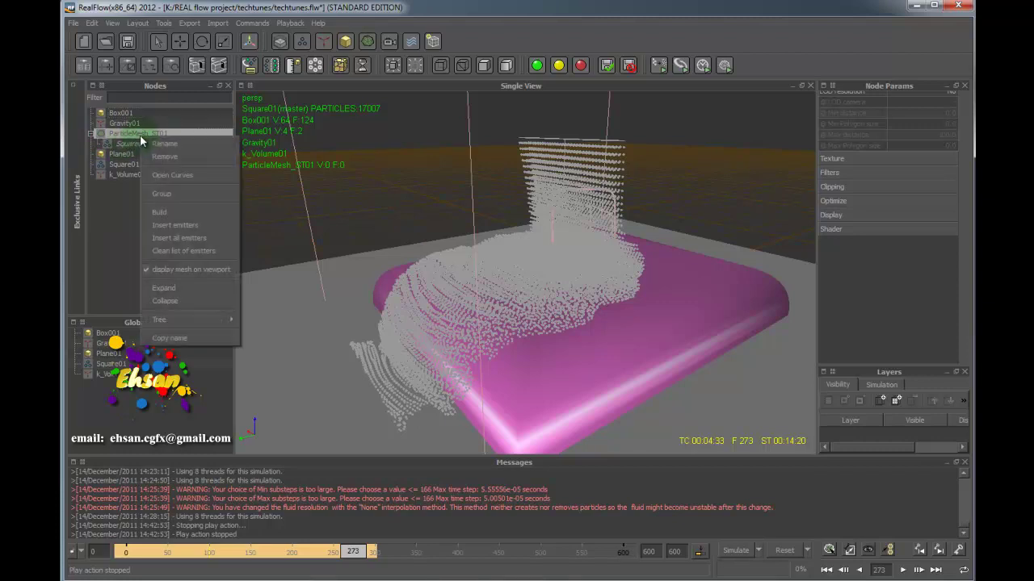
pyautogui.click(187, 226)
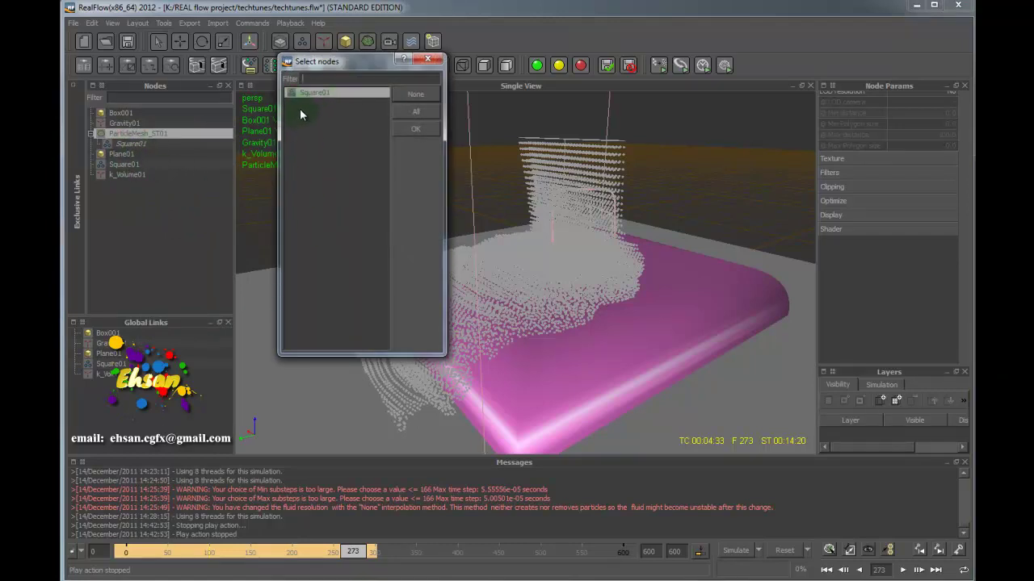
pyautogui.click(415, 110)
pyautogui.click(414, 130)
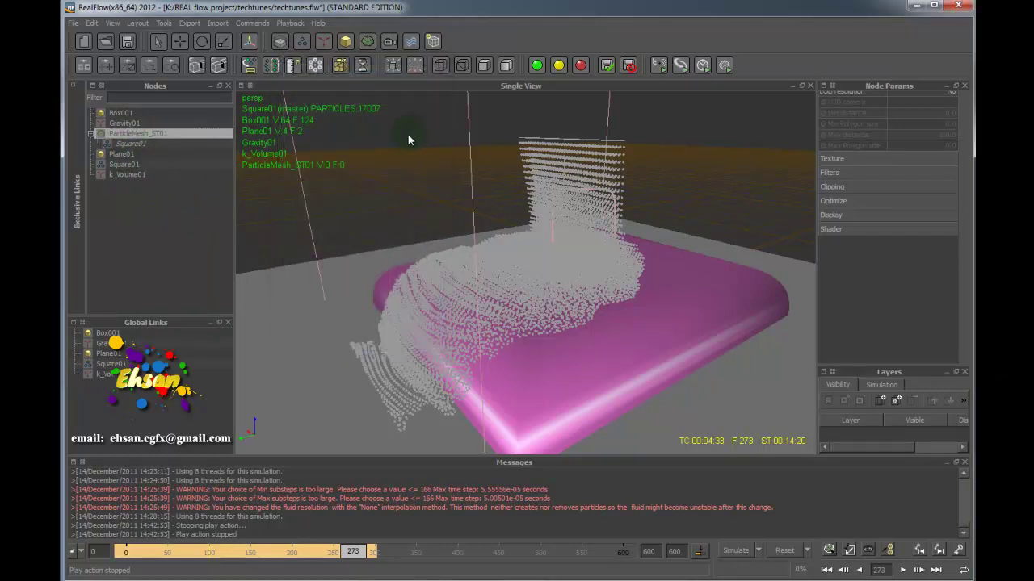
# Build the particle mesh at frame 273 and examine the resulting liquid surface up close.
pyautogui.rightClick(131, 135)
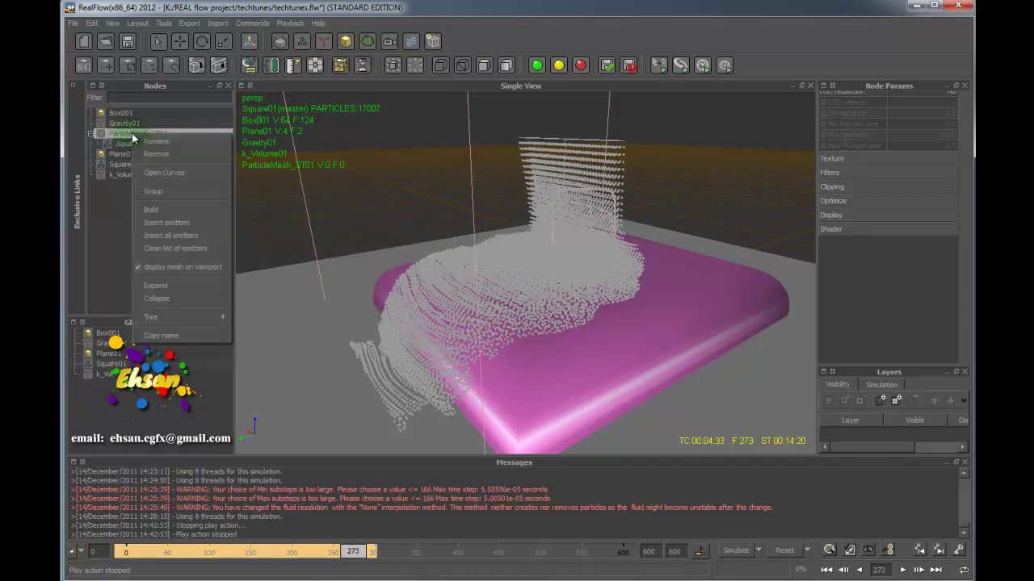
pyautogui.click(151, 210)
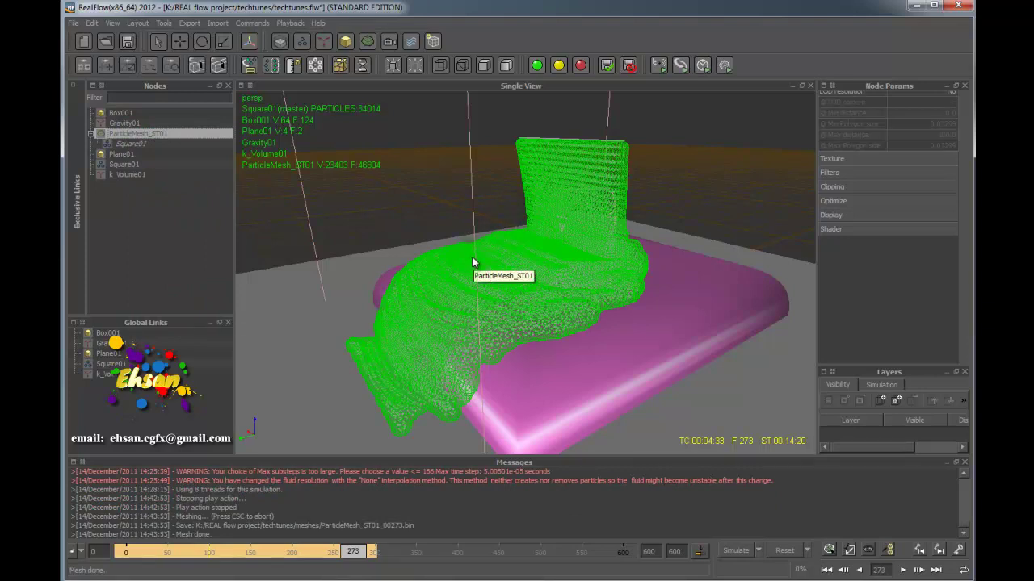
pyautogui.click(654, 203)
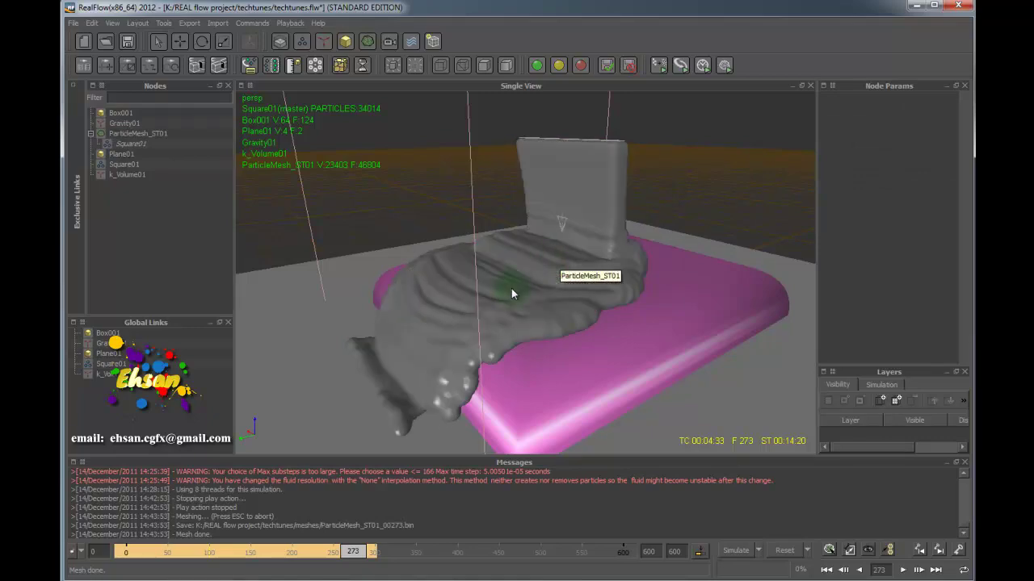
pyautogui.moveTo(511, 289)
pyautogui.keyDown('alt'); pyautogui.mouseDown()
pyautogui.moveTo(491, 309)
pyautogui.moveTo(549, 286)
pyautogui.moveTo(463, 292)
pyautogui.moveTo(492, 291)
pyautogui.moveTo(519, 335)
pyautogui.moveTo(585, 325)
pyautogui.moveTo(605, 298)
pyautogui.moveTo(512, 300)
pyautogui.moveTo(512, 315)
pyautogui.moveTo(508, 308)
pyautogui.mouseUp(); pyautogui.keyUp('alt')
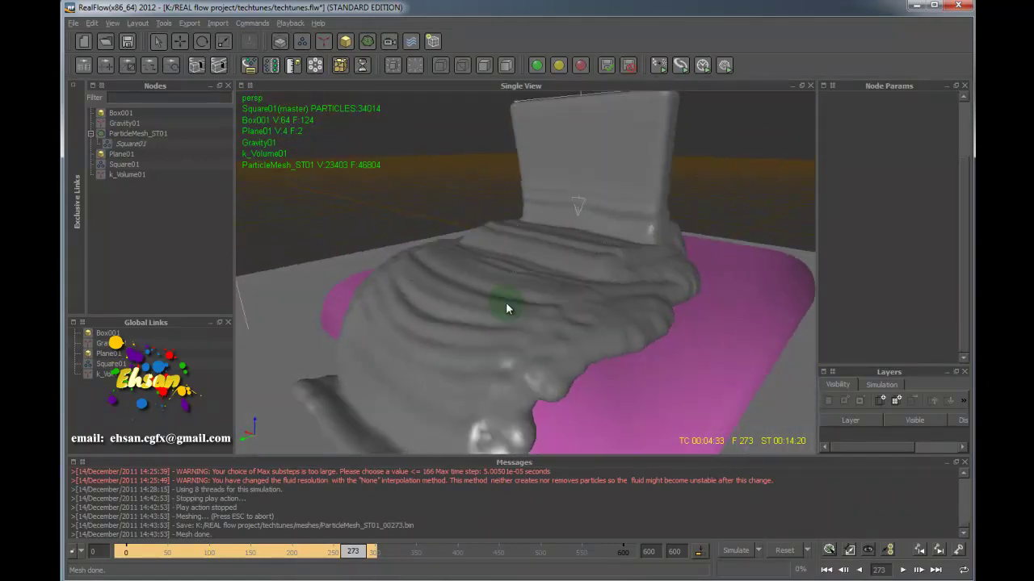
# Scrub back to frame 27, select the particle mesh and widen its parameters area to show the Mesh settings.
pyautogui.moveTo(353, 551); pyautogui.dragTo(148, 530)
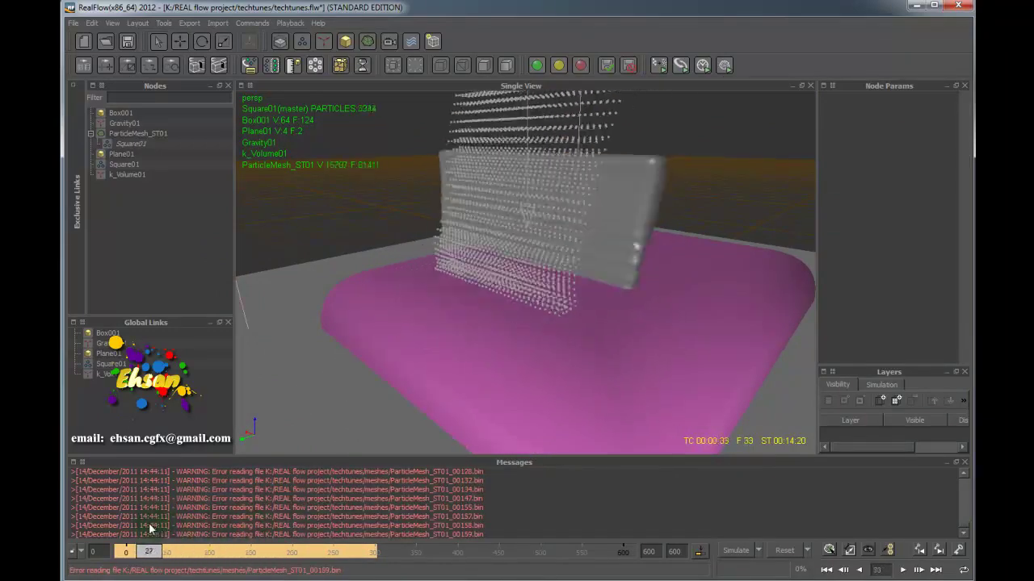
pyautogui.click(137, 133)
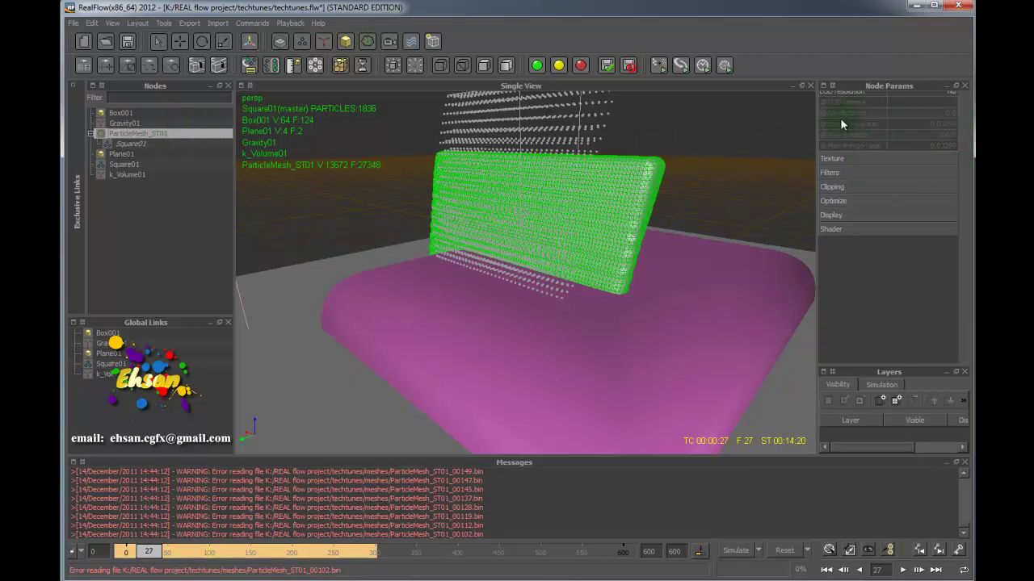
pyautogui.moveTo(818, 121); pyautogui.dragTo(774, 121)
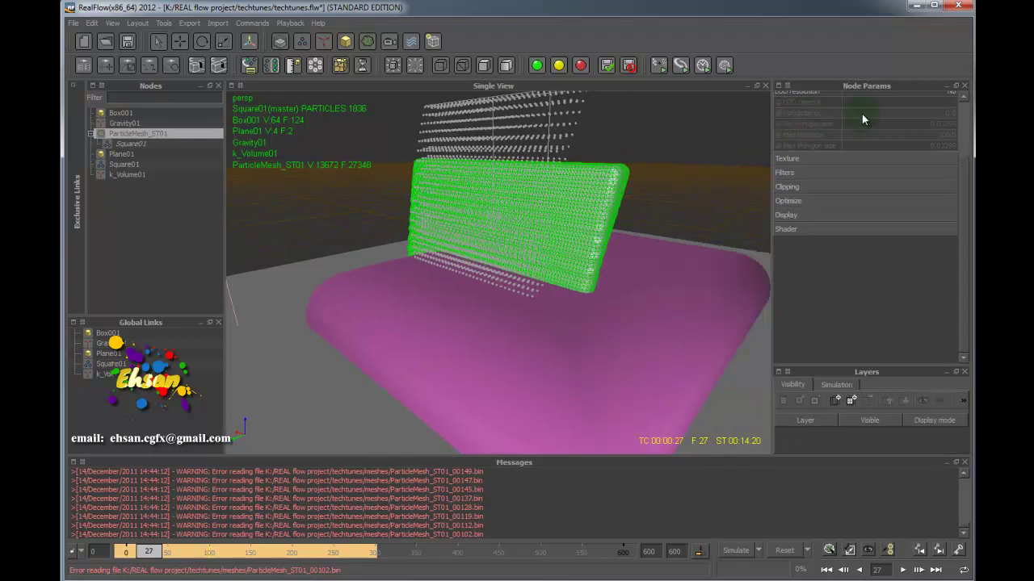
pyautogui.moveTo(962, 164); pyautogui.dragTo(965, 100)
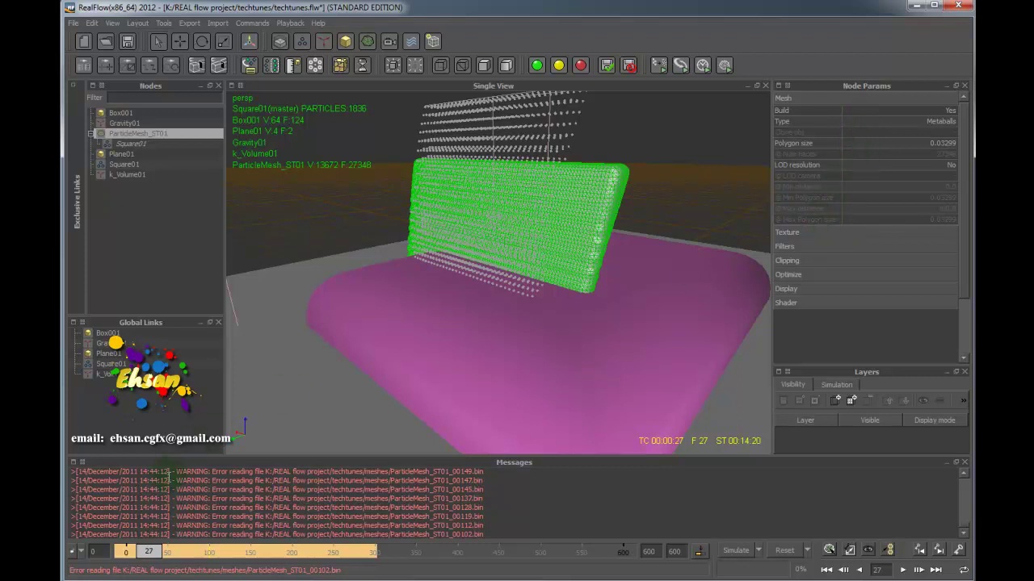
# Expand or collapse the particle mesh's Display, Optimize, Clipping and Filters settings as needed, and set Filter to Yes.
pyautogui.click(853, 291)
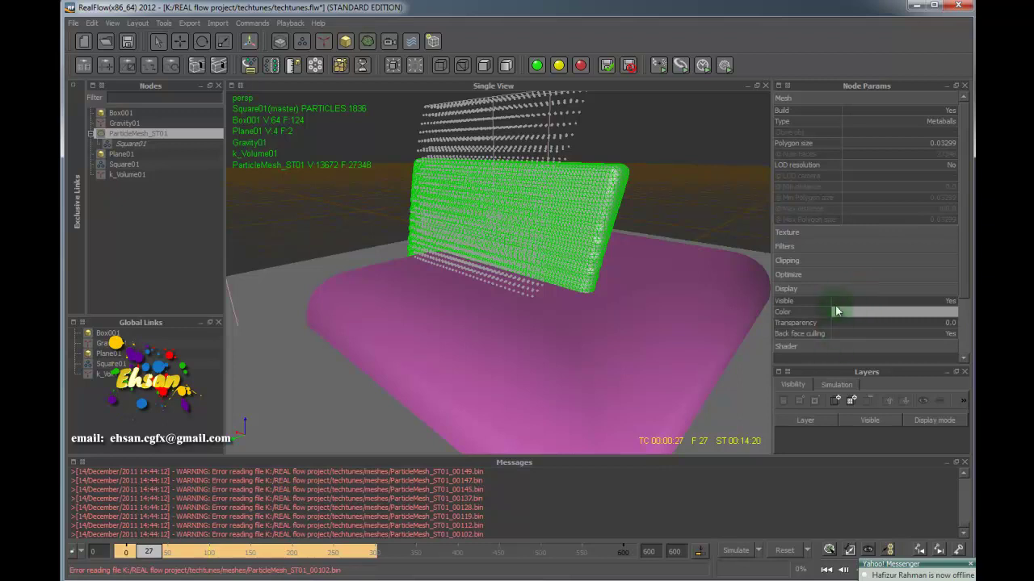
pyautogui.click(836, 275)
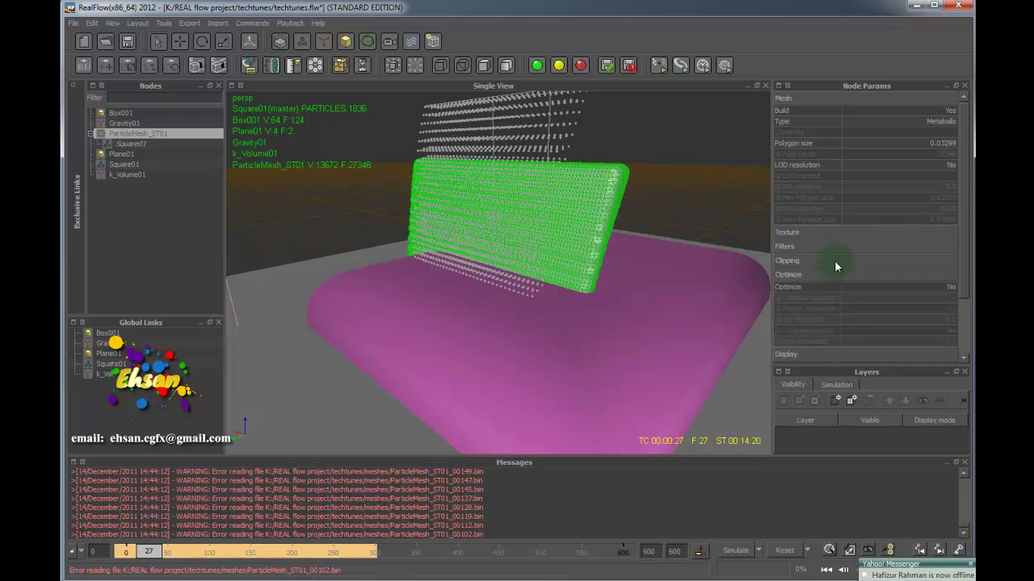
pyautogui.click(834, 260)
pyautogui.click(832, 246)
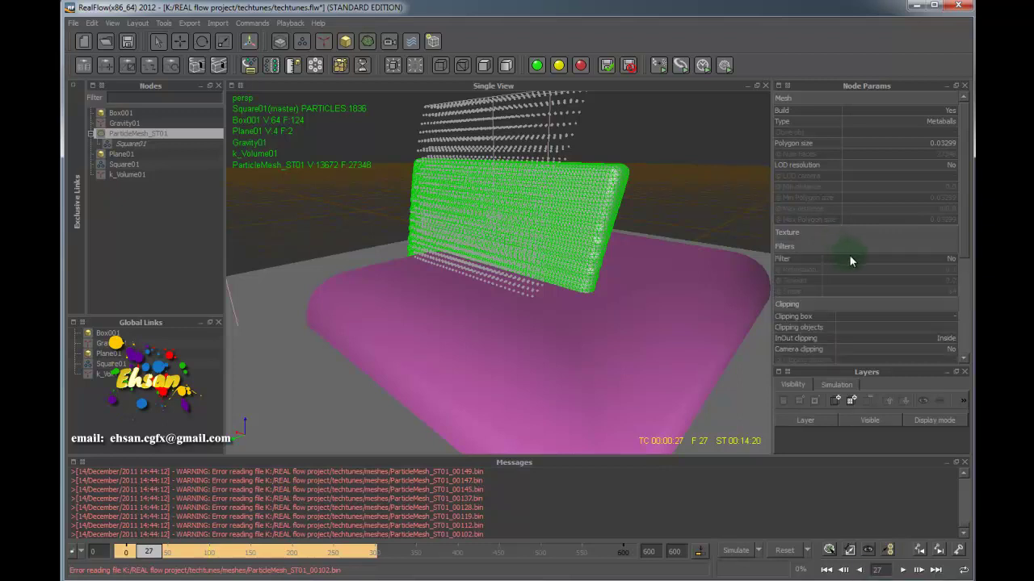
pyautogui.click(948, 259)
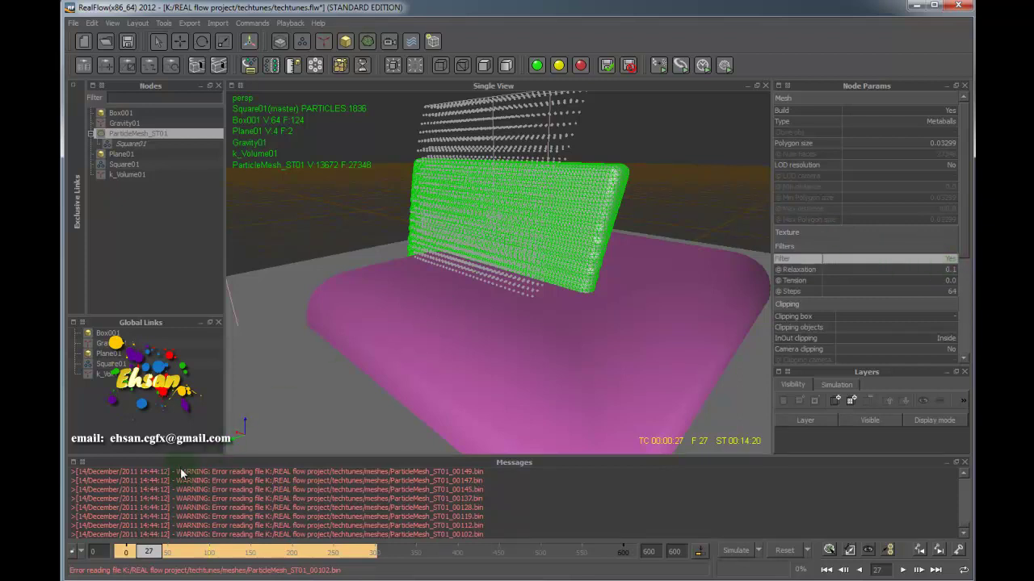
# Scrub to frame 265 and back to frame 0, and build the filtered particle mesh for the whole simulated sequence.
pyautogui.moveTo(135, 554); pyautogui.dragTo(346, 554)
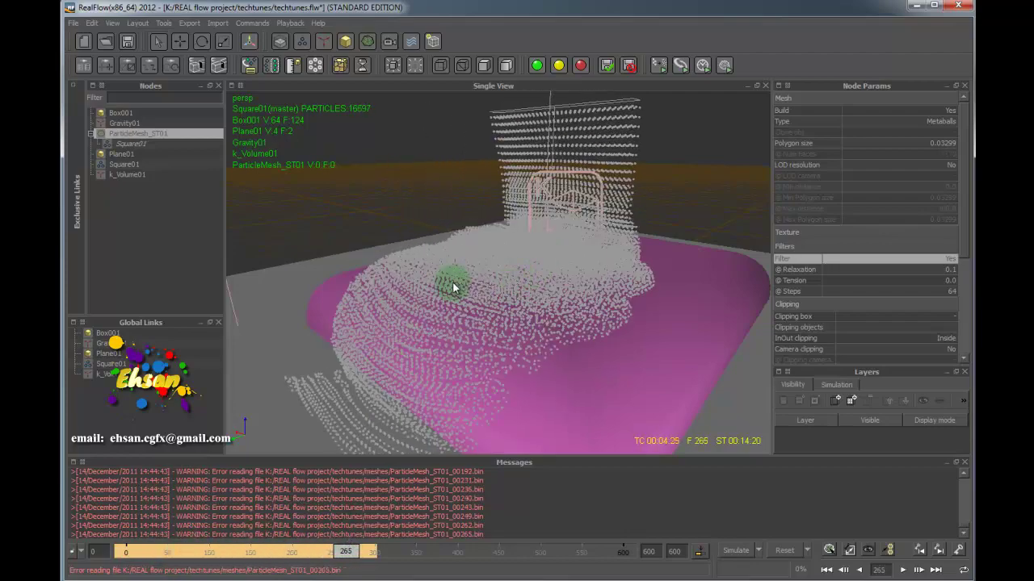
pyautogui.moveTo(449, 281)
pyautogui.keyDown('alt'); pyautogui.mouseDown()
pyautogui.moveTo(503, 277)
pyautogui.moveTo(465, 282)
pyautogui.mouseUp(); pyautogui.keyUp('alt')
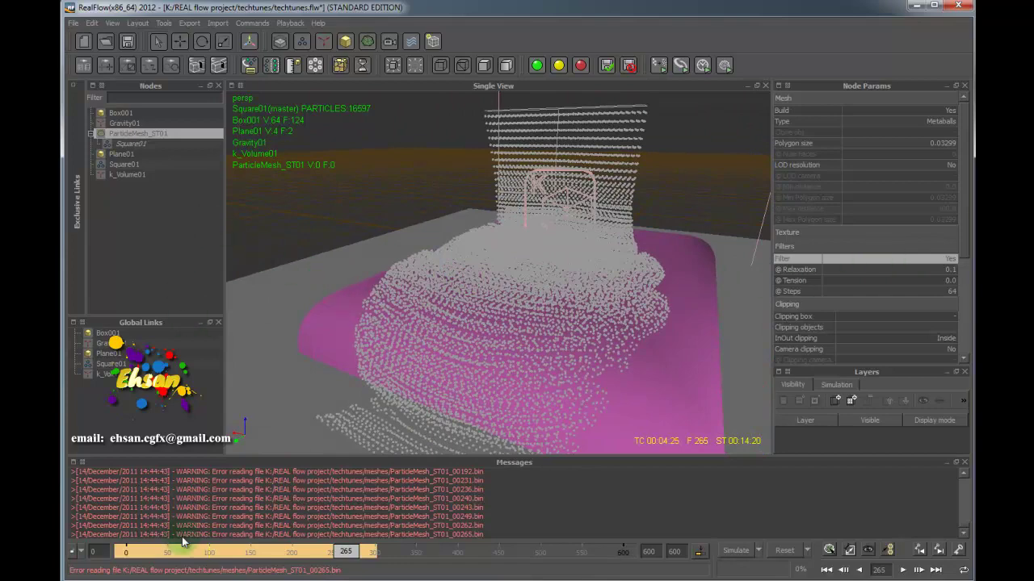
pyautogui.moveTo(169, 554); pyautogui.dragTo(122, 537)
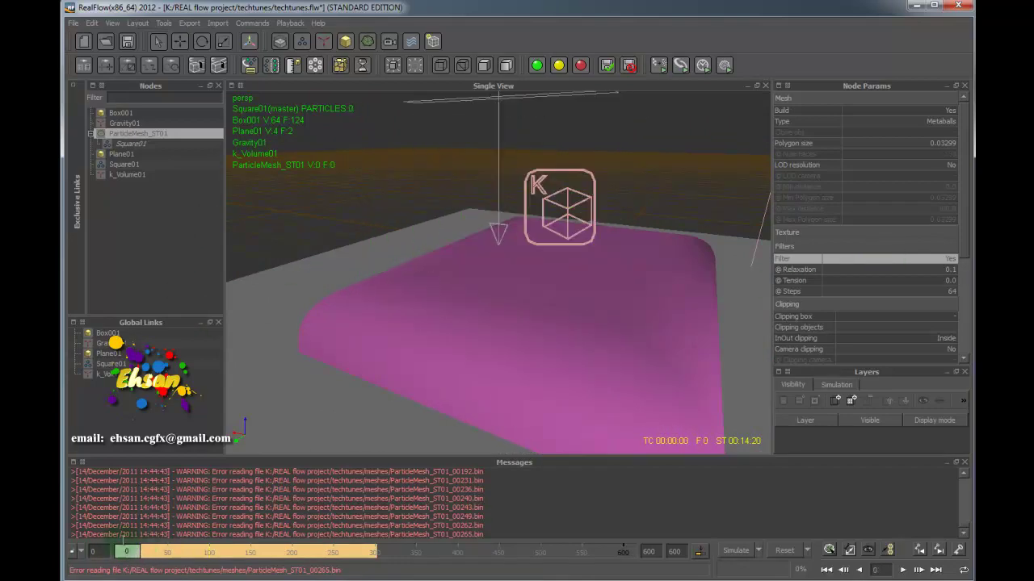
pyautogui.click(724, 66)
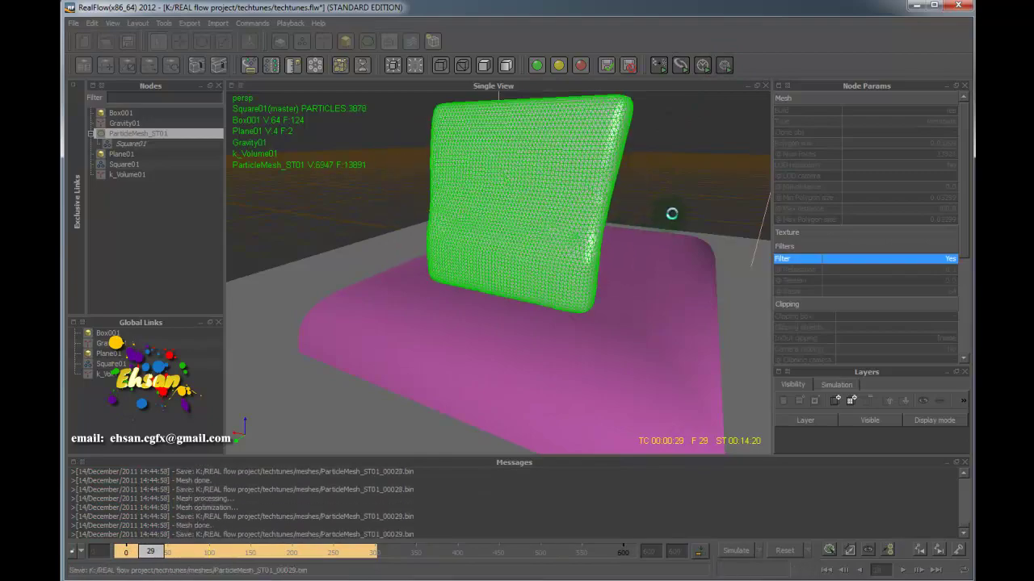
pyautogui.keyDown('alt'); pyautogui.moveTo(666, 223); pyautogui.dragTo(614, 235); pyautogui.keyUp('alt')
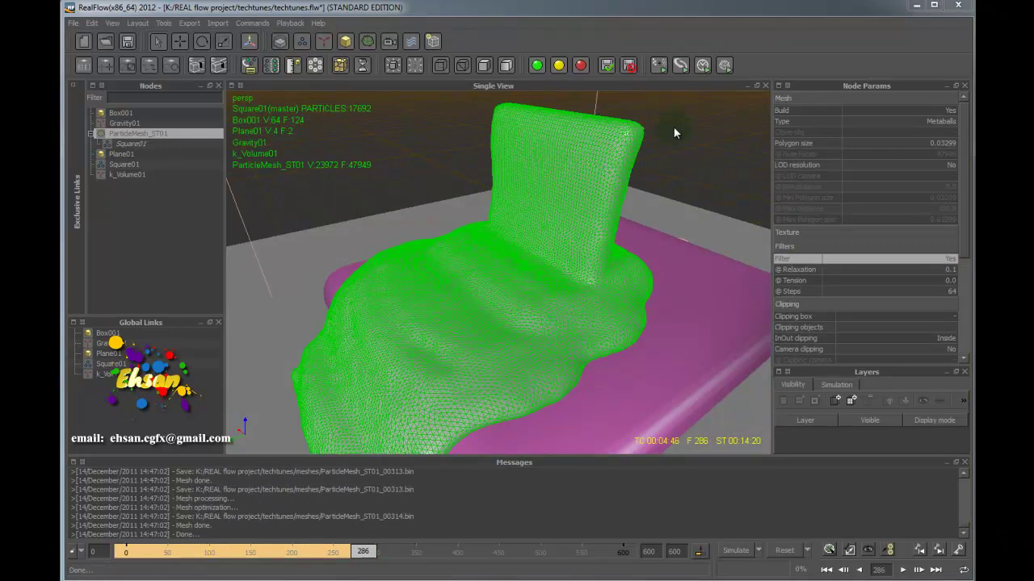
# Scrub the filtered mesh to frames 149 and 237 and compare its surface with the mesh selected and deselected.
pyautogui.click(698, 155)
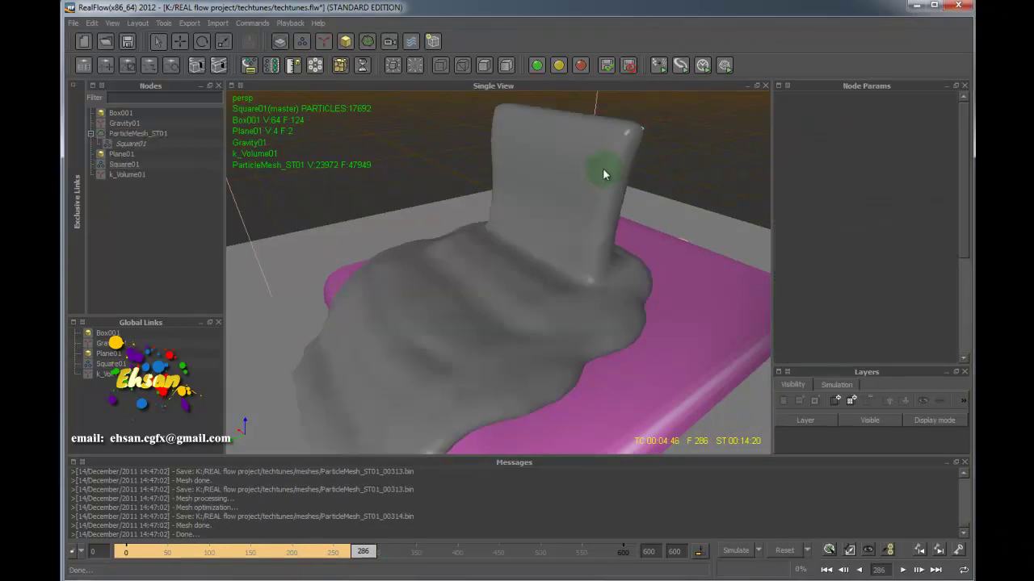
pyautogui.moveTo(371, 557); pyautogui.dragTo(250, 557)
pyautogui.click(141, 133)
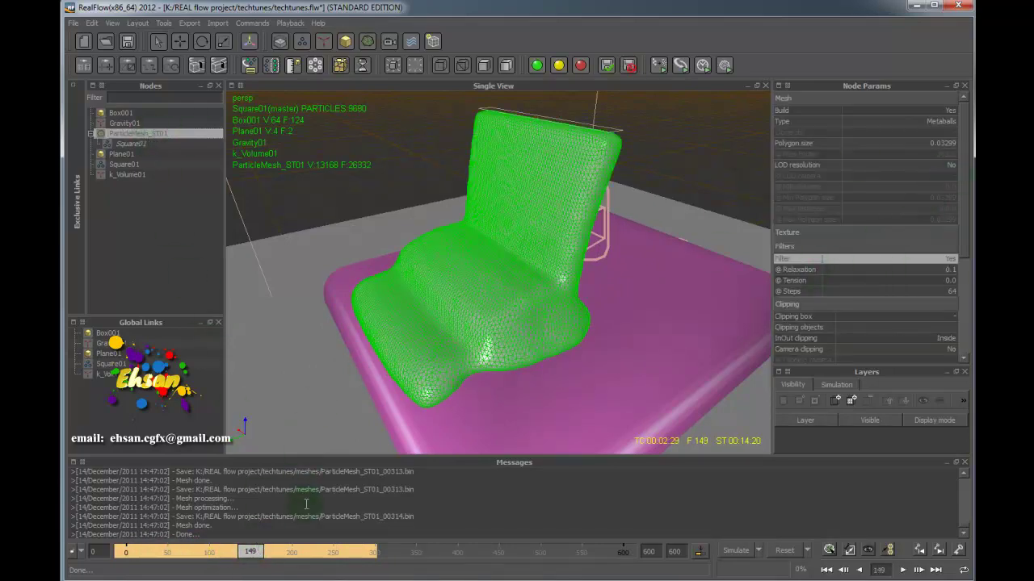
pyautogui.moveTo(249, 554); pyautogui.dragTo(322, 554)
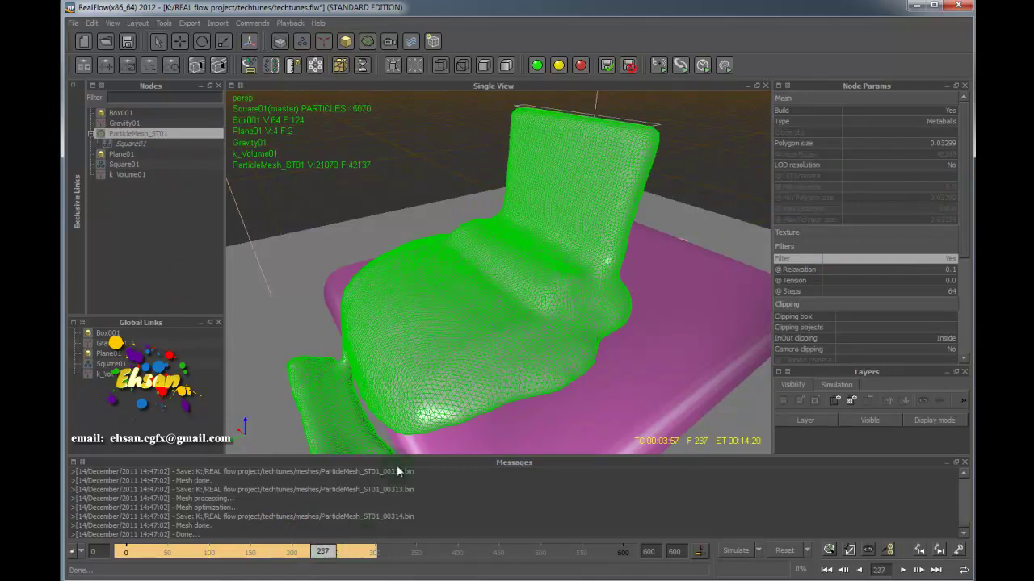
pyautogui.click(411, 167)
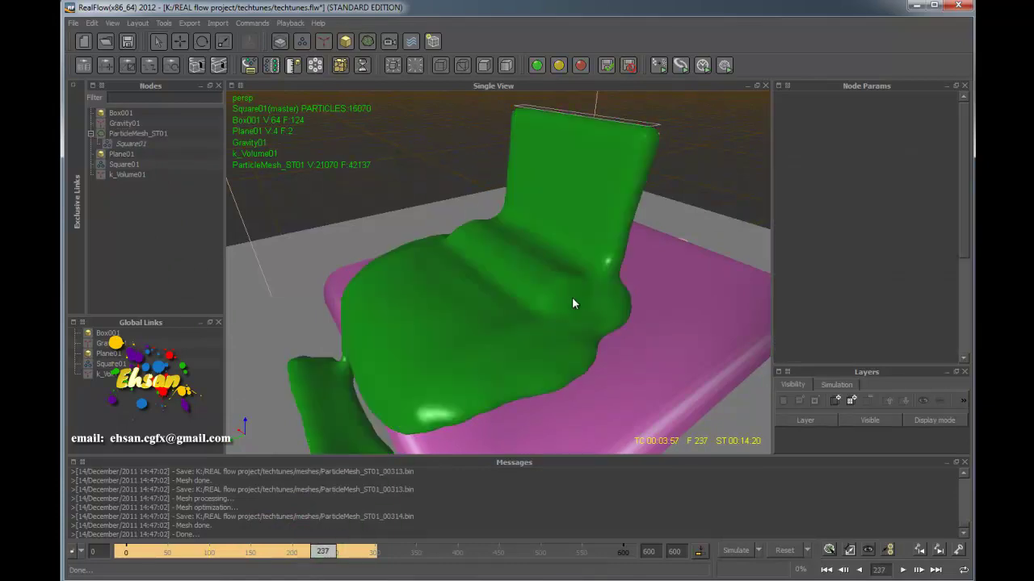
pyautogui.click(646, 127)
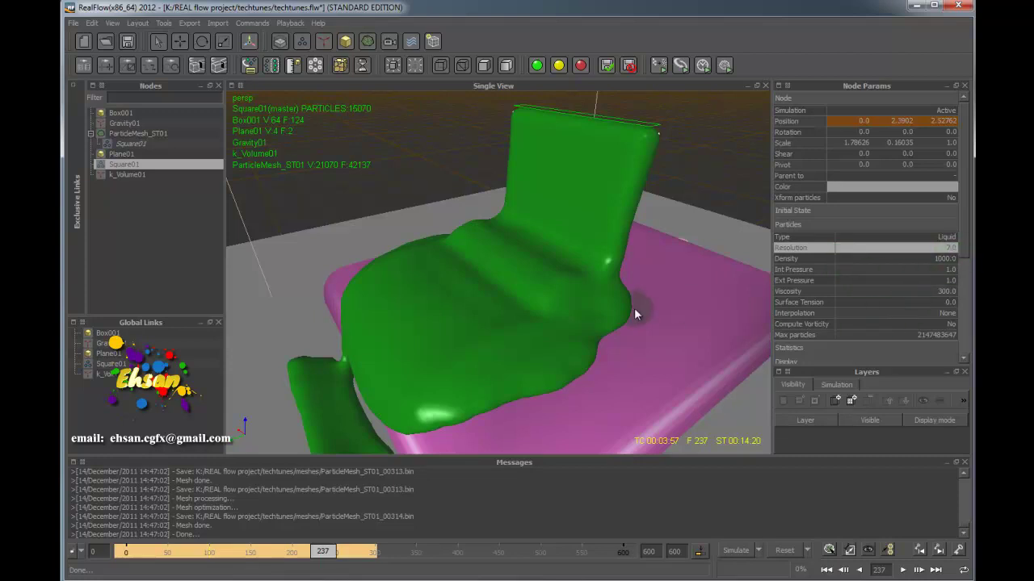
pyautogui.click(153, 134)
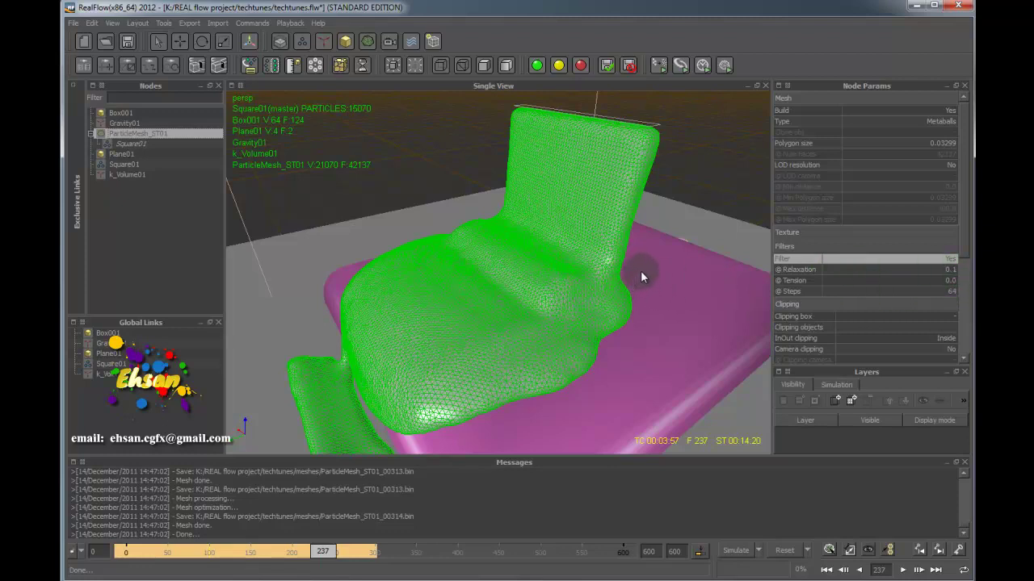
pyautogui.click(639, 163)
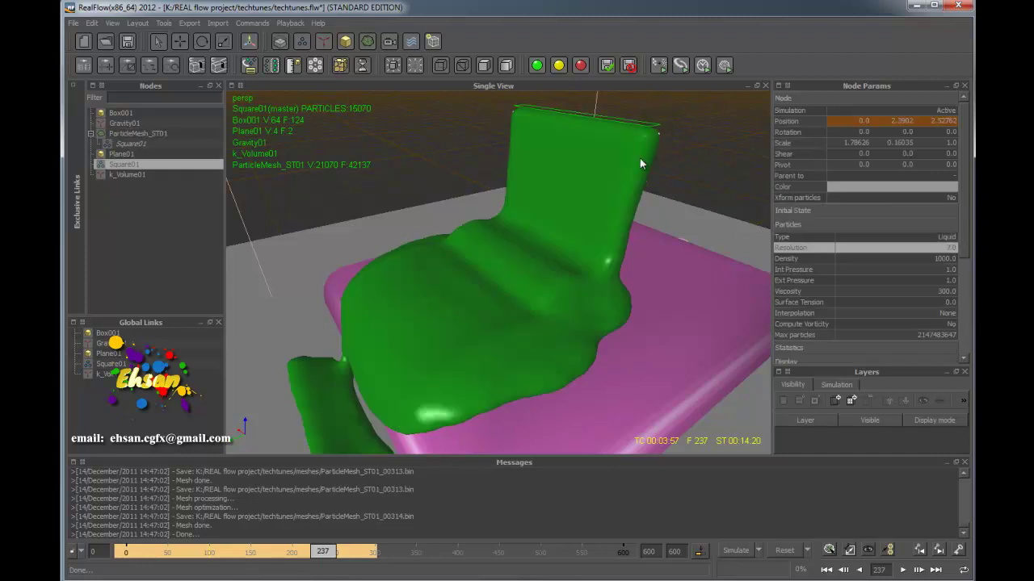
# Return to frame 17, play the meshed pour through to frame 600 and examine the final liquid surface.
pyautogui.moveTo(333, 553)
pyautogui.mouseDown()
pyautogui.moveTo(369, 554)
pyautogui.moveTo(140, 552)
pyautogui.mouseUp()
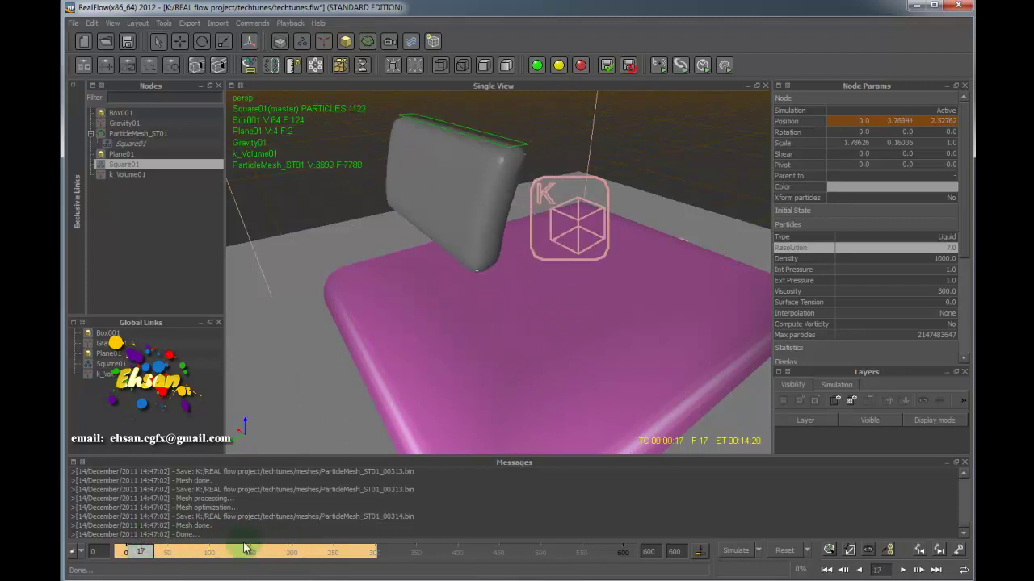
pyautogui.click(903, 570)
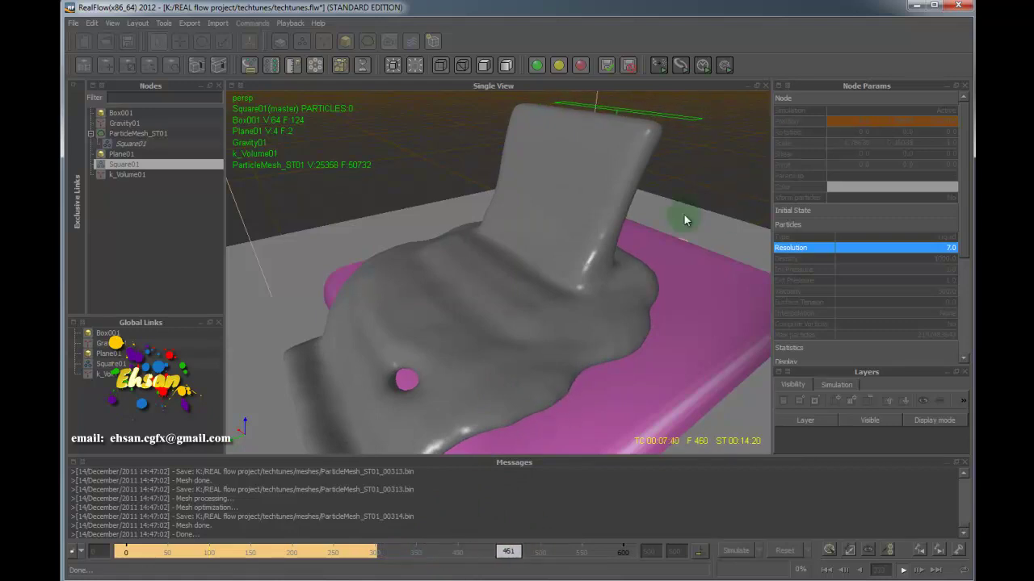
pyautogui.click(628, 335)
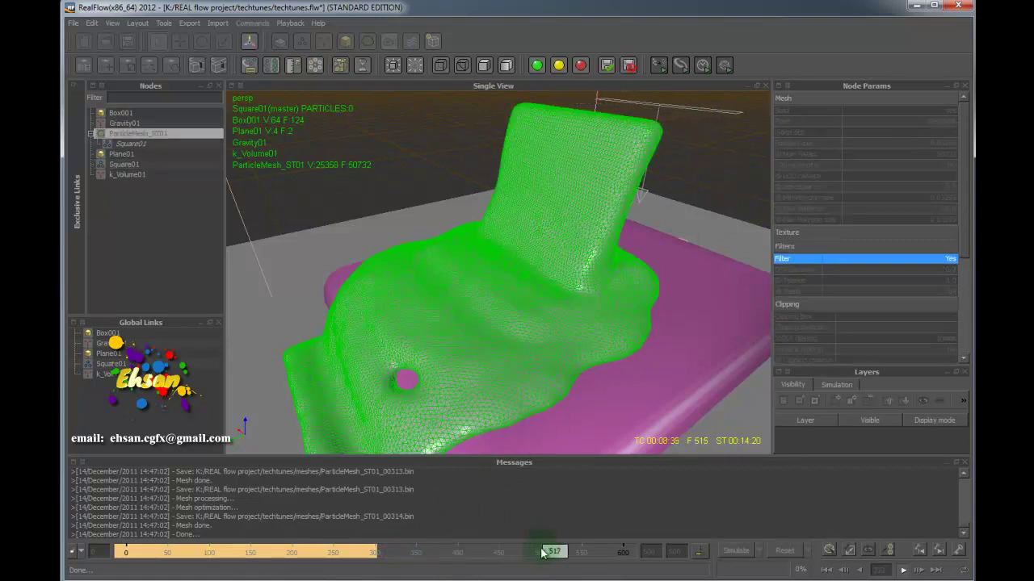
pyautogui.click(691, 122)
pyautogui.click(434, 234)
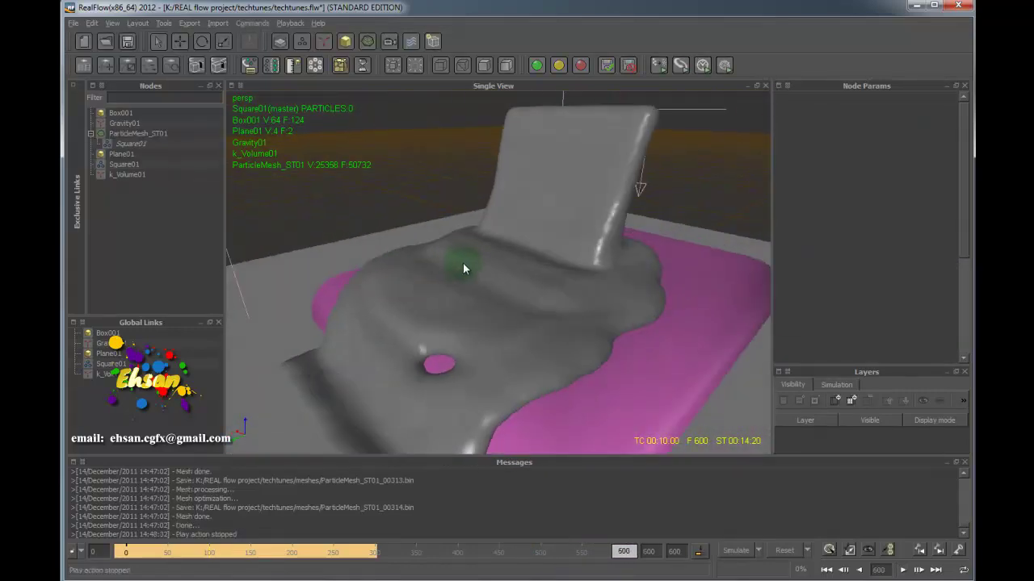
pyautogui.moveTo(508, 245)
pyautogui.keyDown('alt'); pyautogui.mouseDown()
pyautogui.moveTo(409, 246)
pyautogui.moveTo(523, 241)
pyautogui.moveTo(508, 239)
pyautogui.mouseUp(); pyautogui.keyUp('alt')
# Save the project under the existing name Techtunes.flw, replacing the earlier file.
pyautogui.click(73, 23)
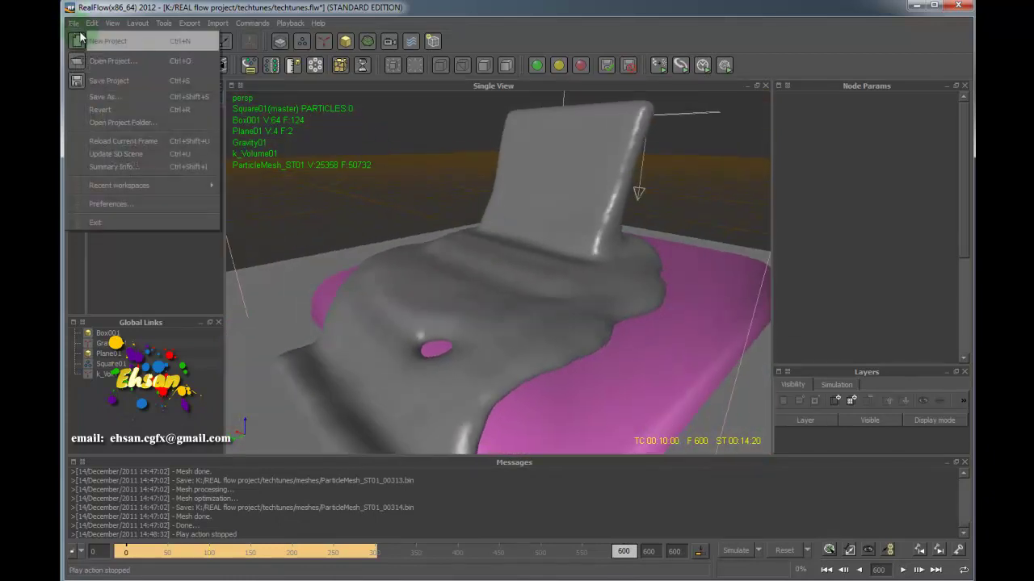
pyautogui.click(118, 96)
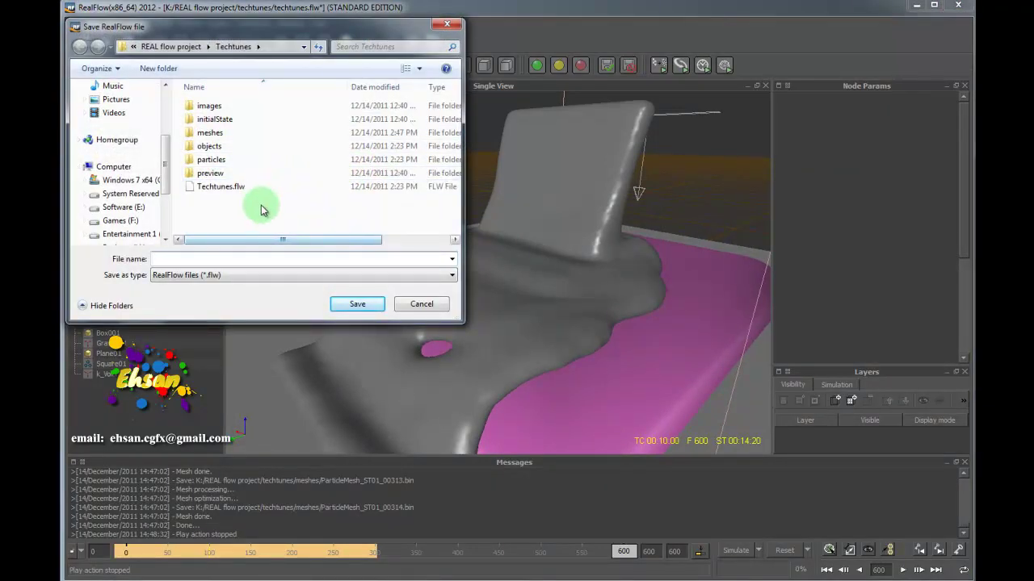
pyautogui.click(230, 187)
pyautogui.click(347, 319)
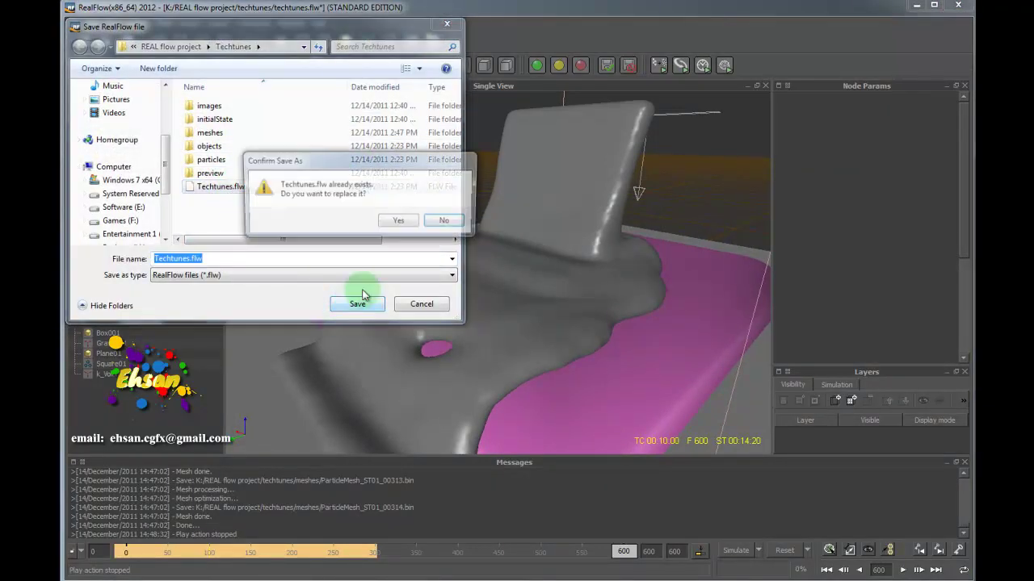
pyautogui.click(397, 222)
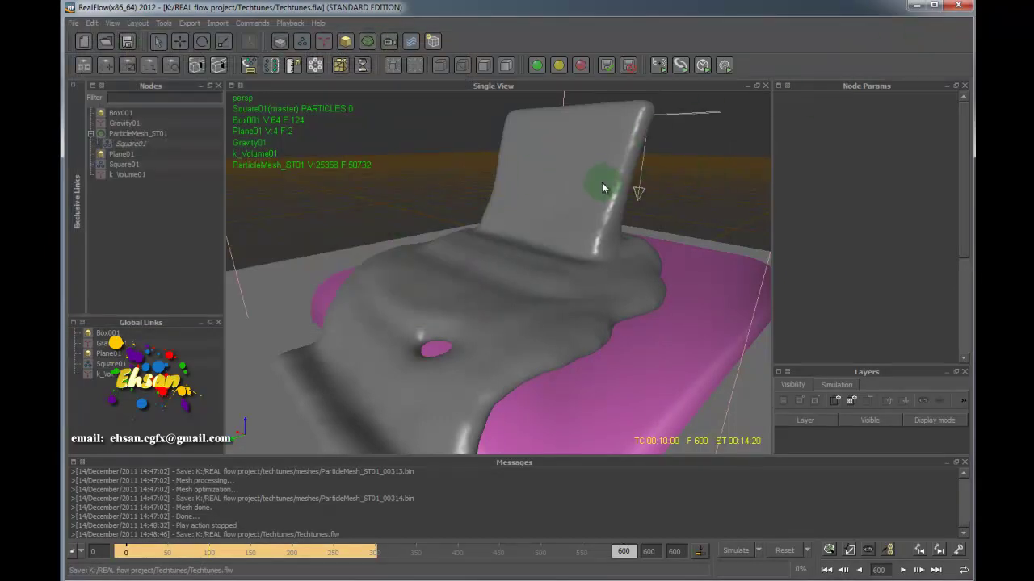
# Select the square emitter and scrub the meshed pour back from frame 600 to an earlier frame.
pyautogui.click(690, 114)
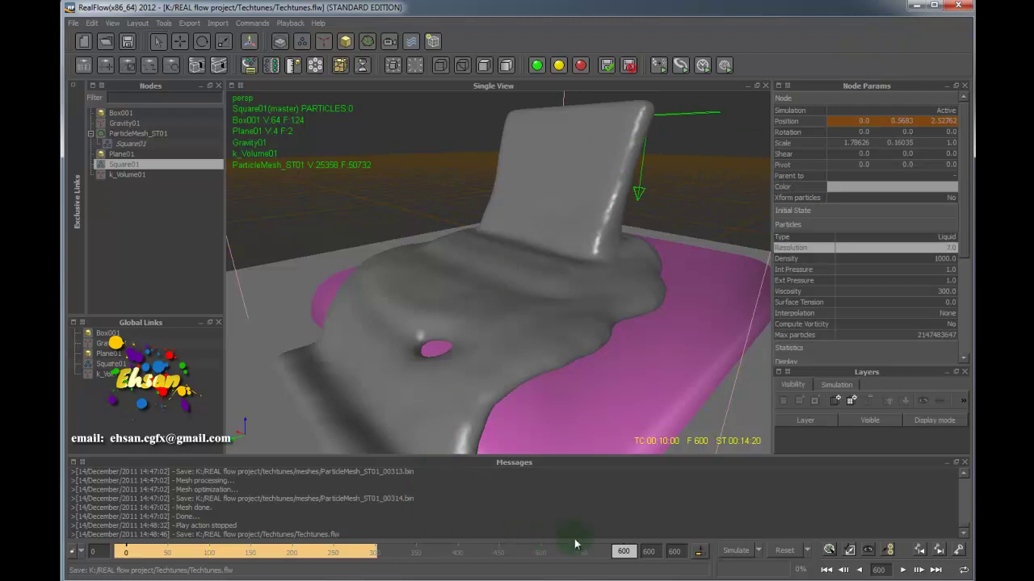
pyautogui.moveTo(622, 556); pyautogui.dragTo(321, 548)
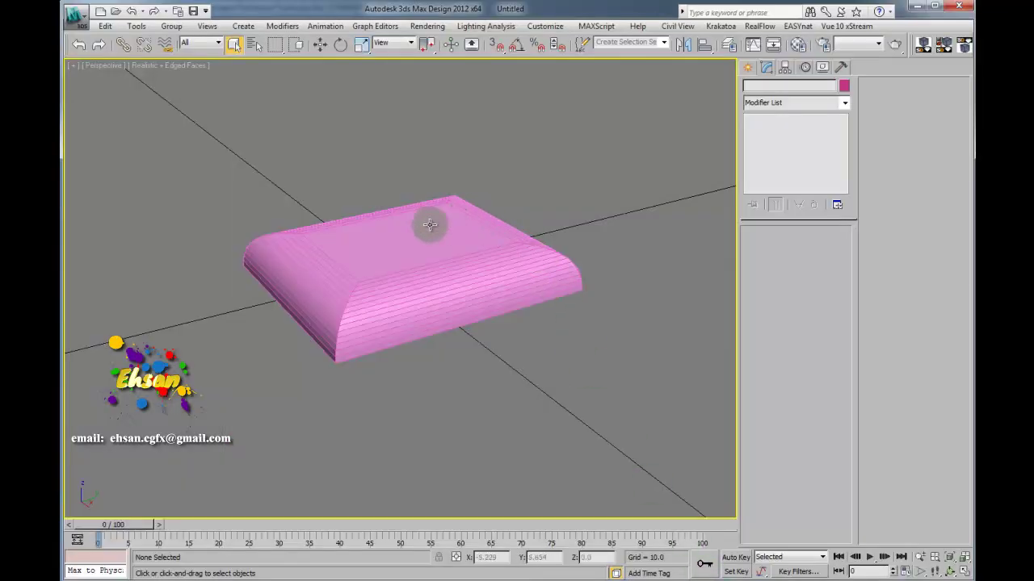
# Switch to 3ds Max and create a RealFlow MeshLoader object beside the rounded box in the perspective view.
pyautogui.click(360, 242)
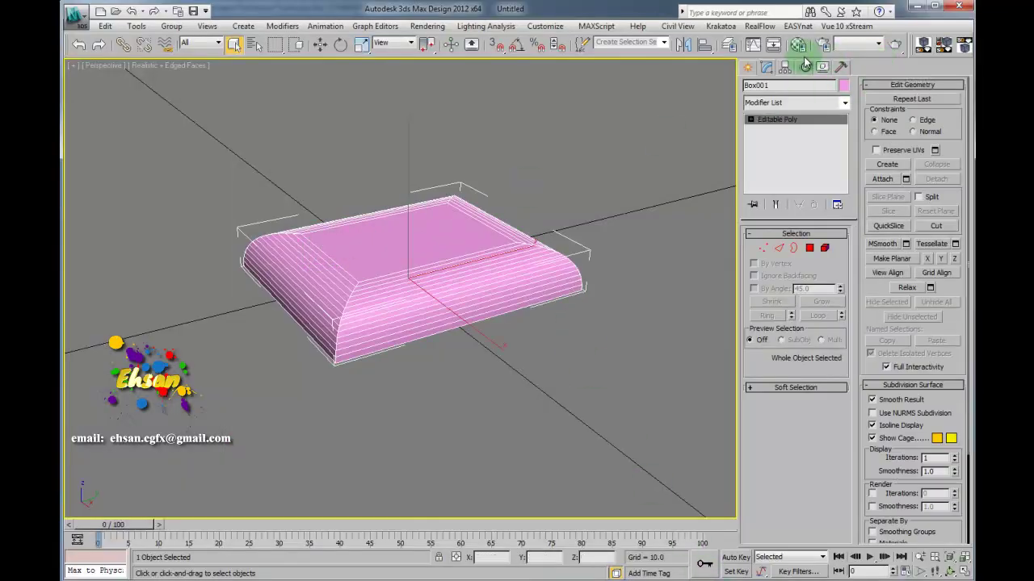
pyautogui.click(749, 70)
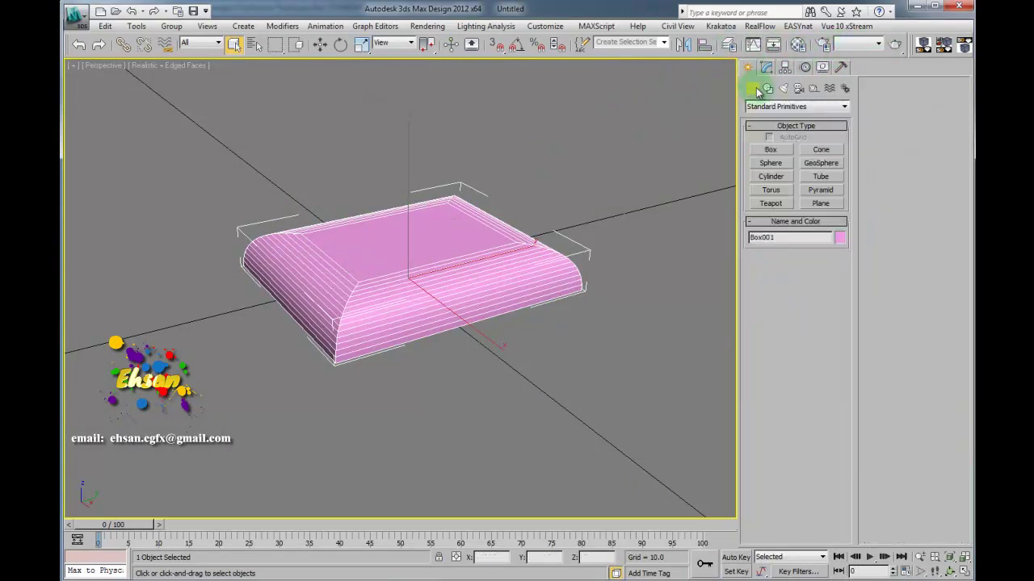
pyautogui.click(782, 106)
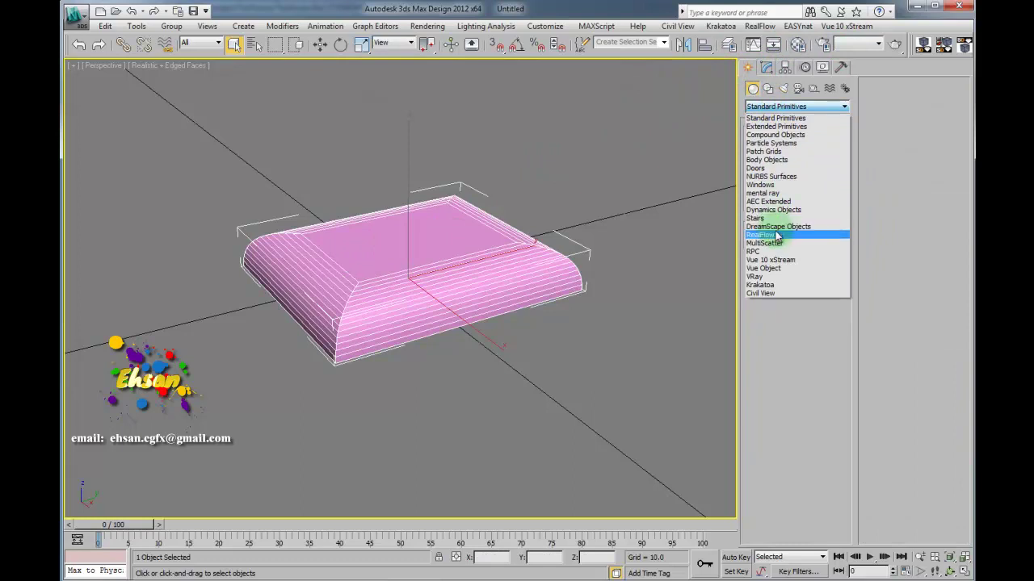
pyautogui.click(777, 235)
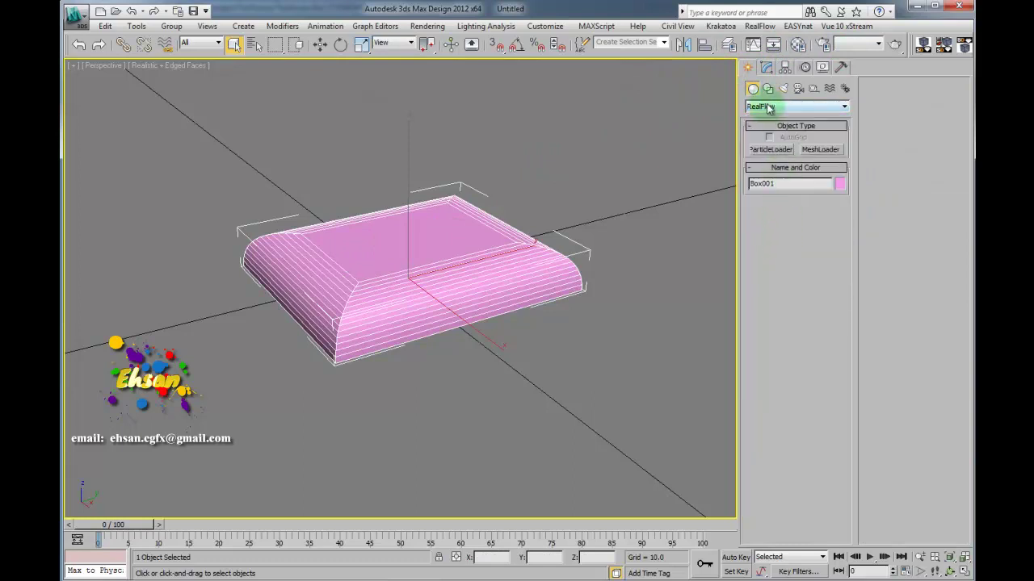
pyautogui.click(821, 149)
pyautogui.click(535, 394)
pyautogui.moveTo(534, 393); pyautogui.dragTo(434, 356)
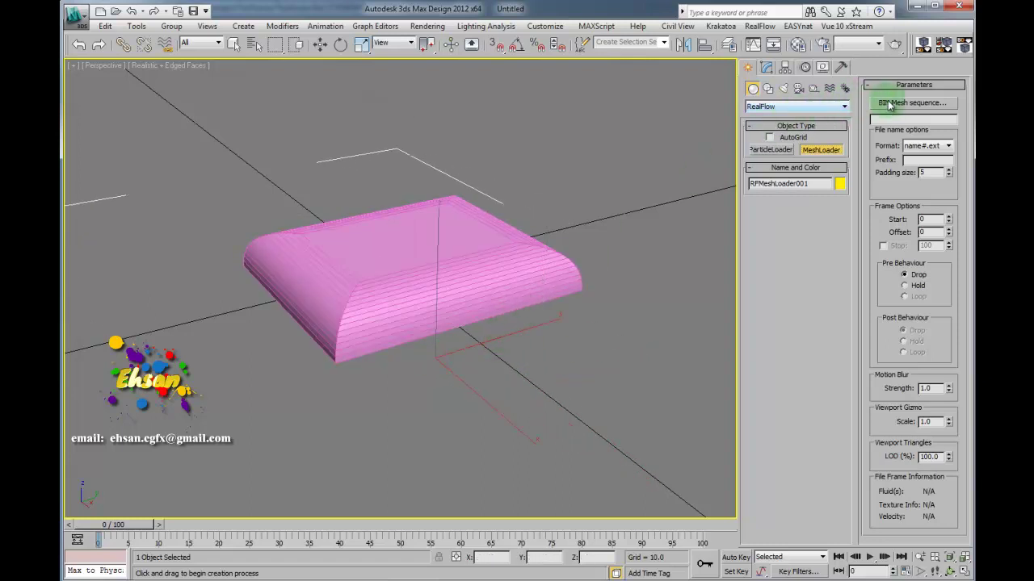
# Open the mesh loader's BIN mesh sequence browser and go to the REAL flow project folder on drive K.
pyautogui.click(766, 67)
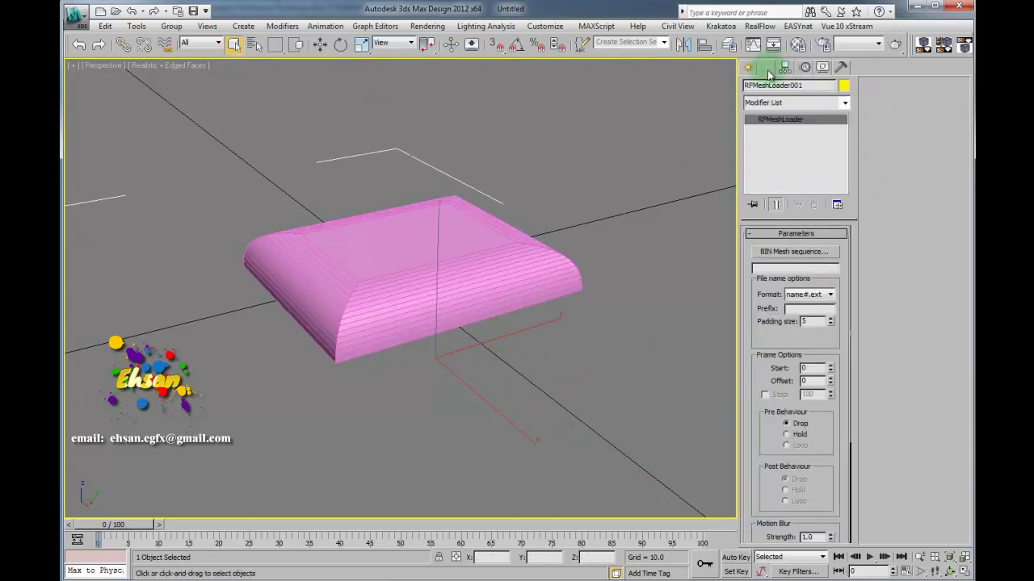
pyautogui.click(762, 269)
pyautogui.click(780, 252)
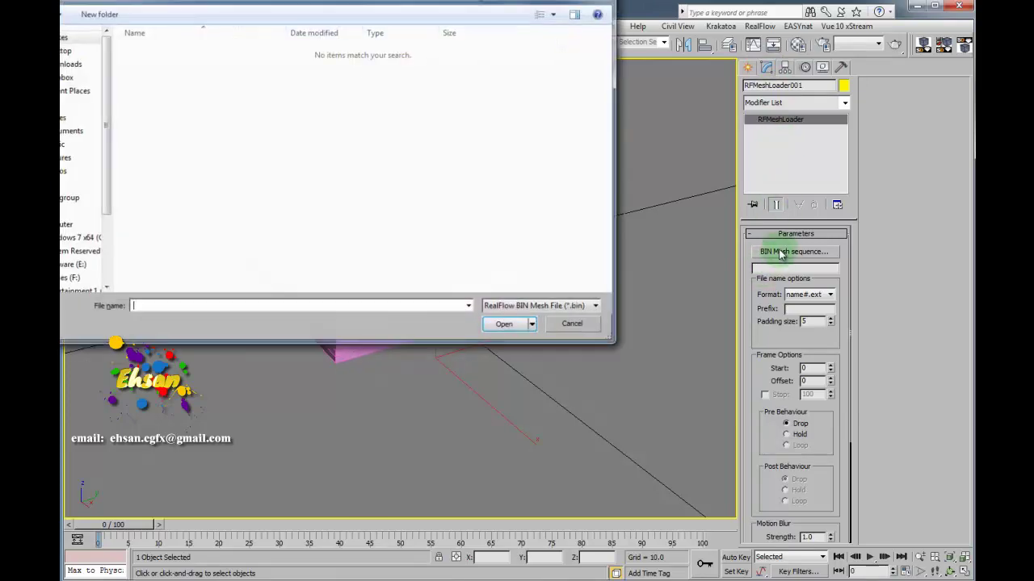
pyautogui.moveTo(105, 150); pyautogui.dragTo(105, 202)
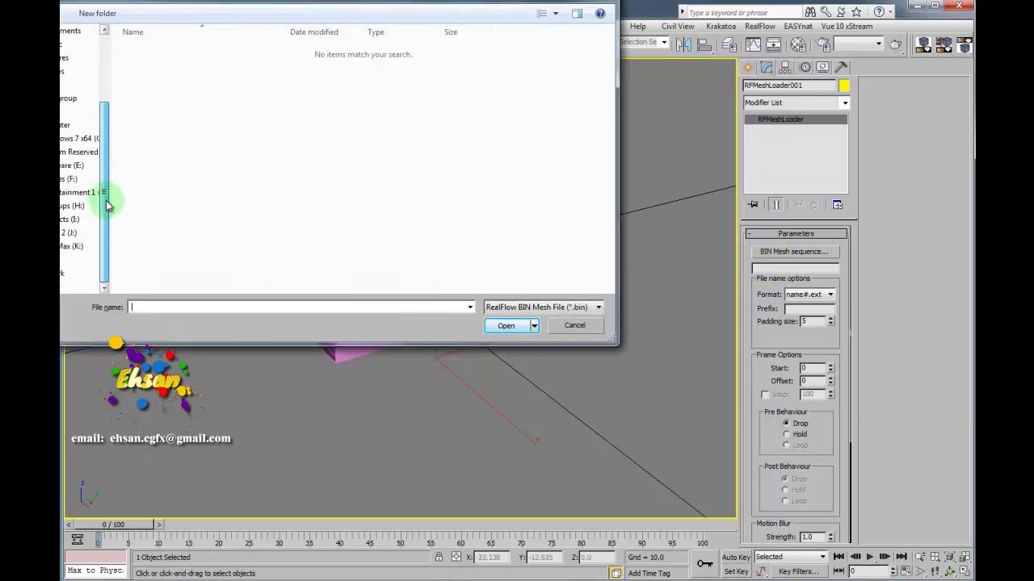
pyautogui.click(71, 244)
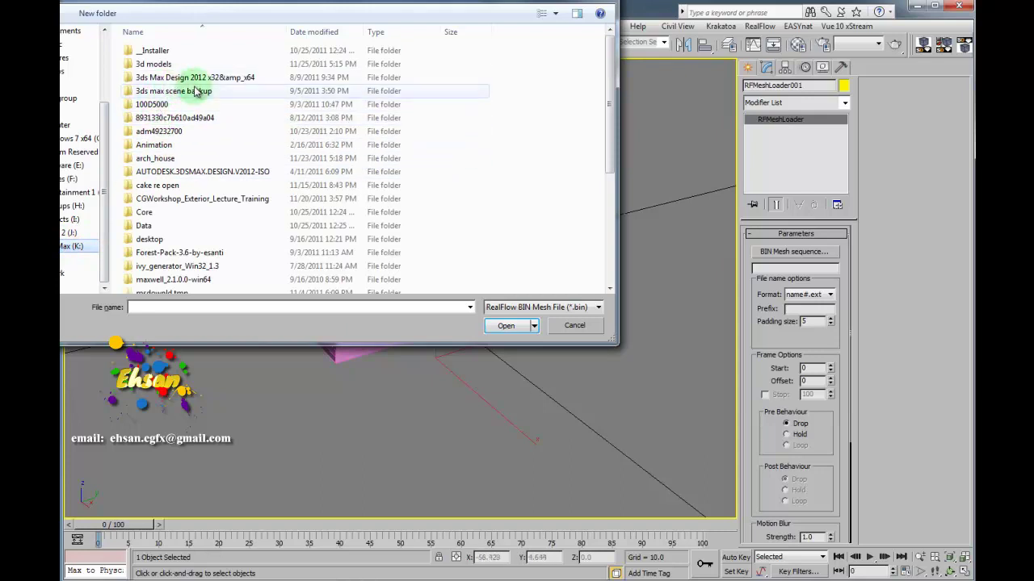
pyautogui.moveTo(606, 131); pyautogui.dragTo(599, 260)
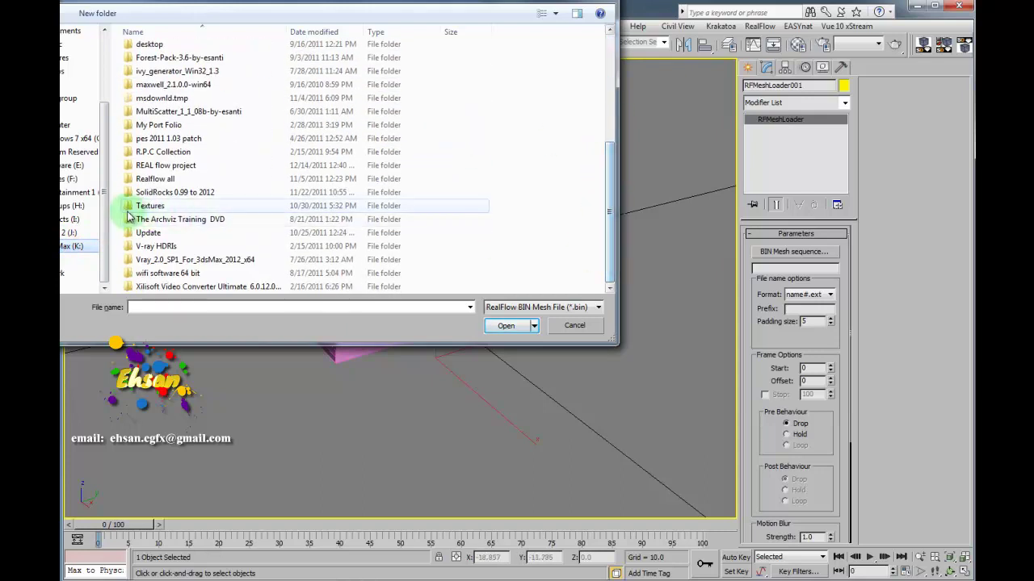
pyautogui.doubleClick(168, 181)
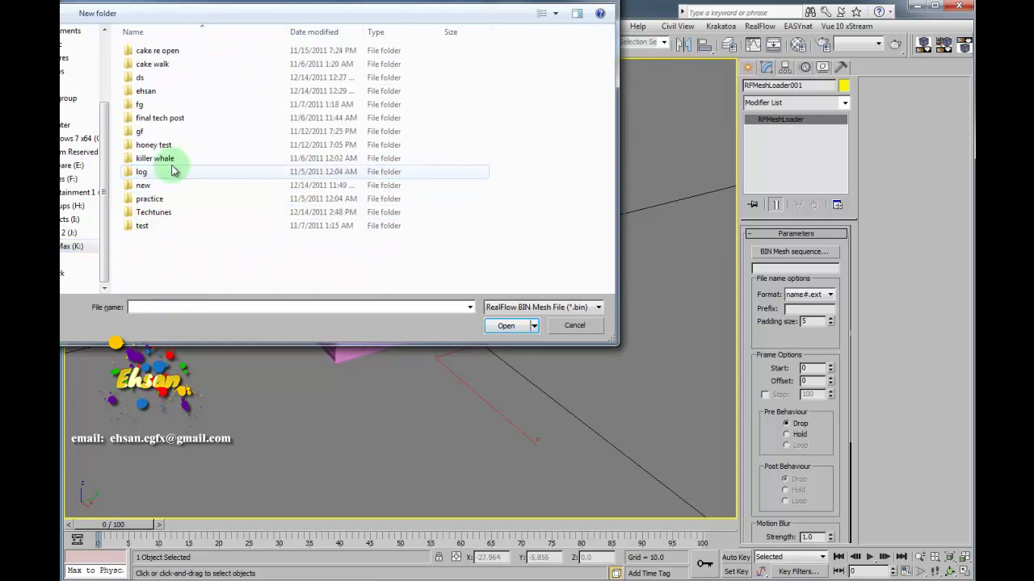
# Sort the folders by date modified and load ParticleMesh_ST01_00000.bin from the Techtunes meshes folder as the mesh sequence.
pyautogui.rightClick(543, 136)
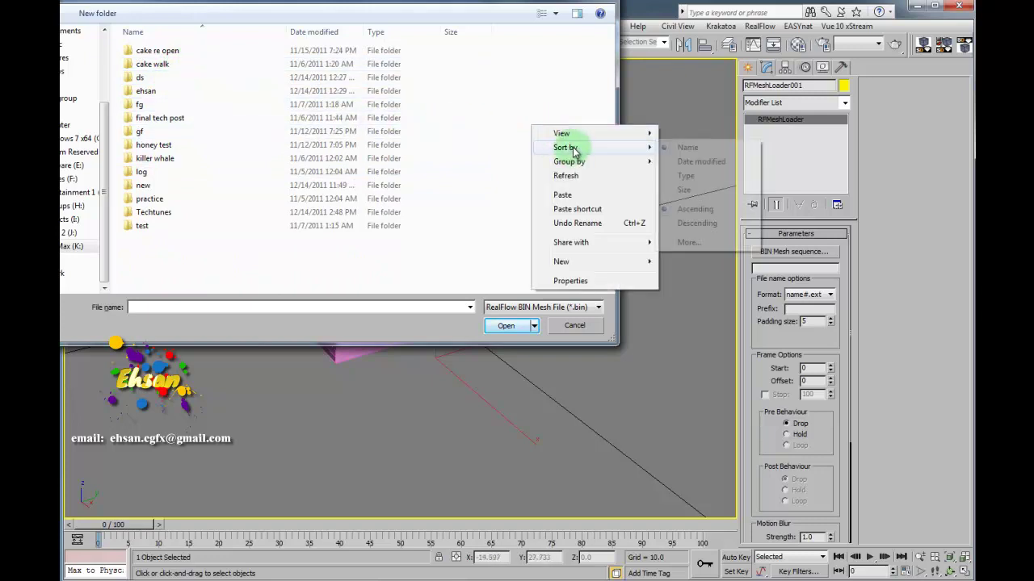
pyautogui.moveTo(575, 148)
pyautogui.click(663, 160)
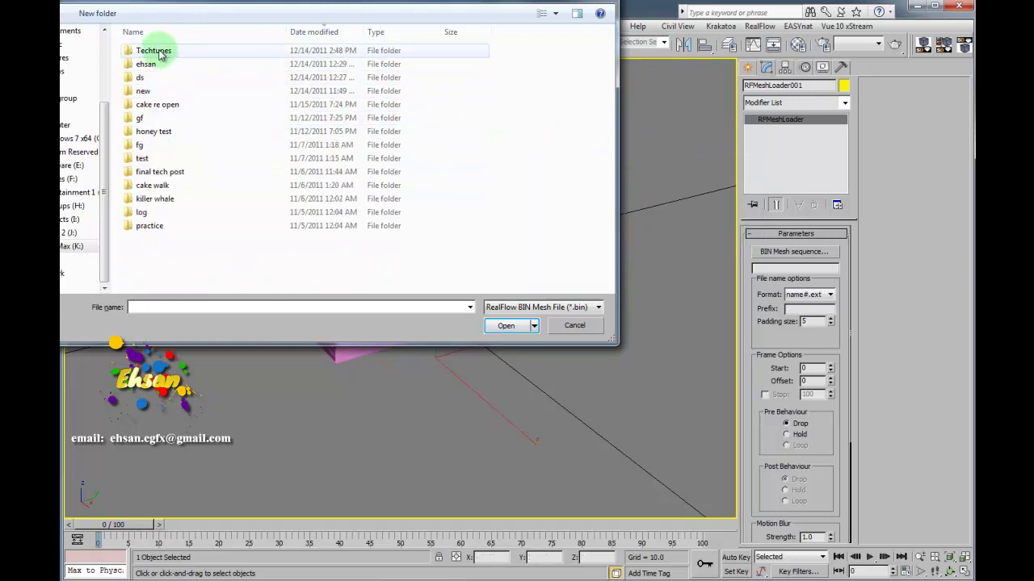
pyautogui.doubleClick(160, 54)
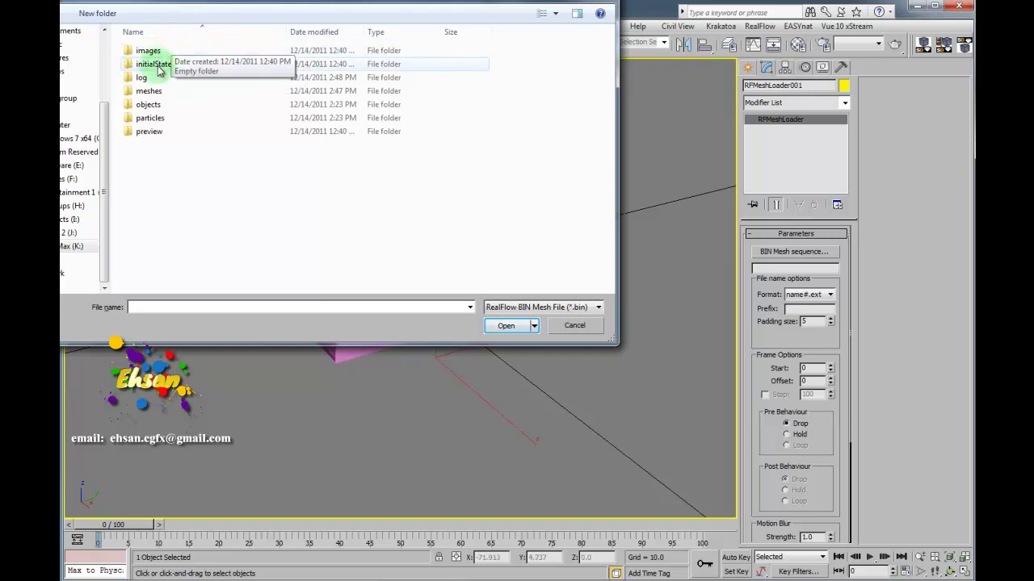
pyautogui.doubleClick(153, 92)
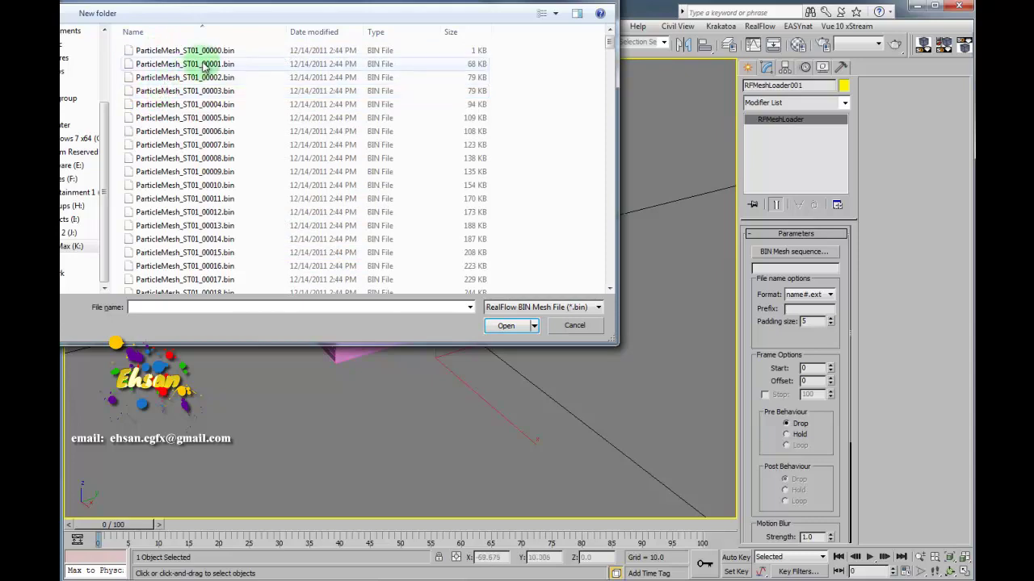
pyautogui.click(166, 50)
pyautogui.click(506, 326)
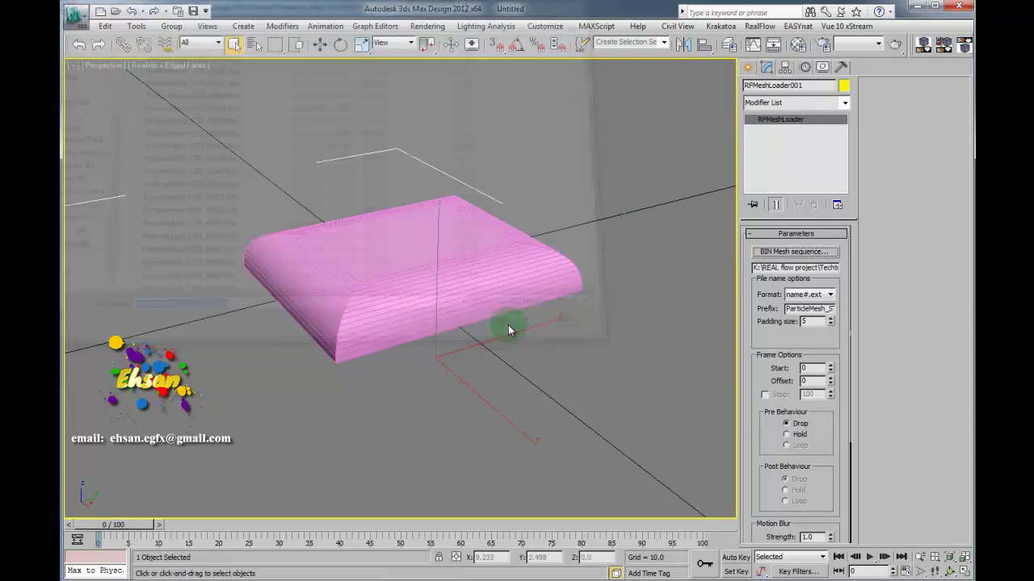
# Scrub to frame 70 and examine the loaded liquid mesh up close beside the rounded box.
pyautogui.moveTo(127, 531); pyautogui.dragTo(528, 484)
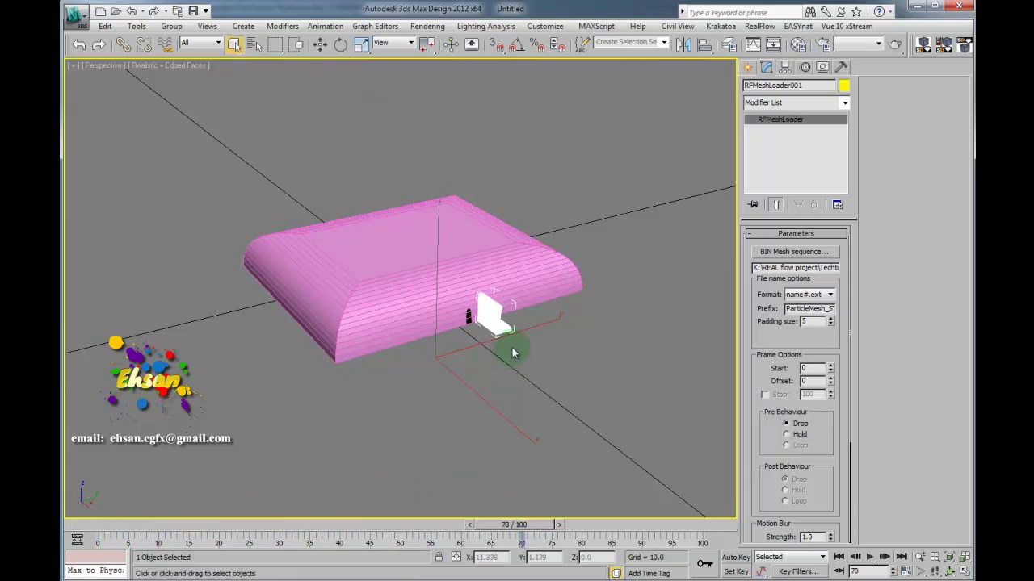
pyautogui.keyDown('alt'); pyautogui.moveTo(516, 355); pyautogui.dragTo(579, 365, button='middle'); pyautogui.keyUp('alt')
pyautogui.press('z')
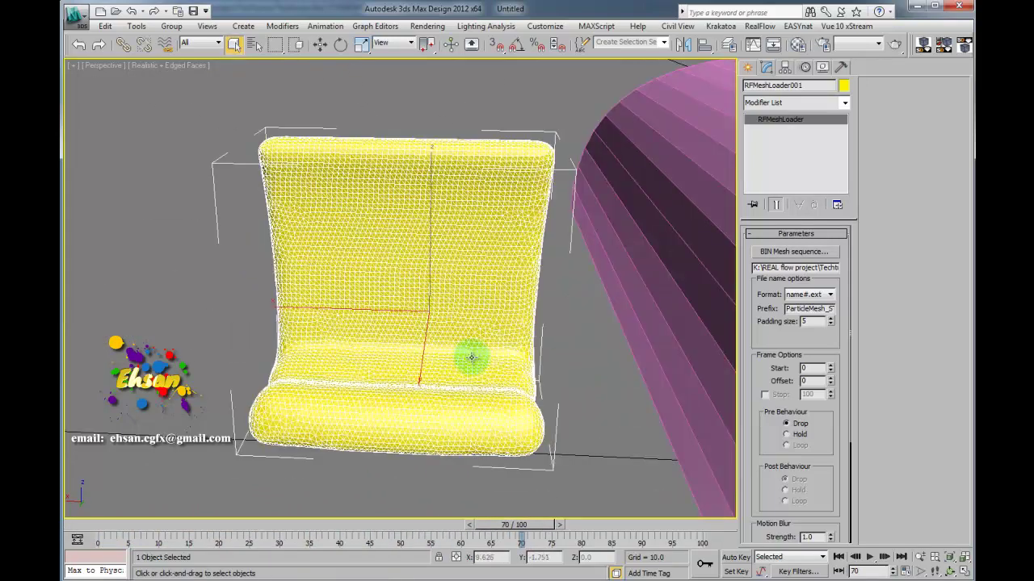
pyautogui.keyDown('alt'); pyautogui.moveTo(471, 355); pyautogui.dragTo(542, 363, button='middle'); pyautogui.keyUp('alt')
pyautogui.scroll(-5, 545, 363)
pyautogui.scroll(2, 538, 358)
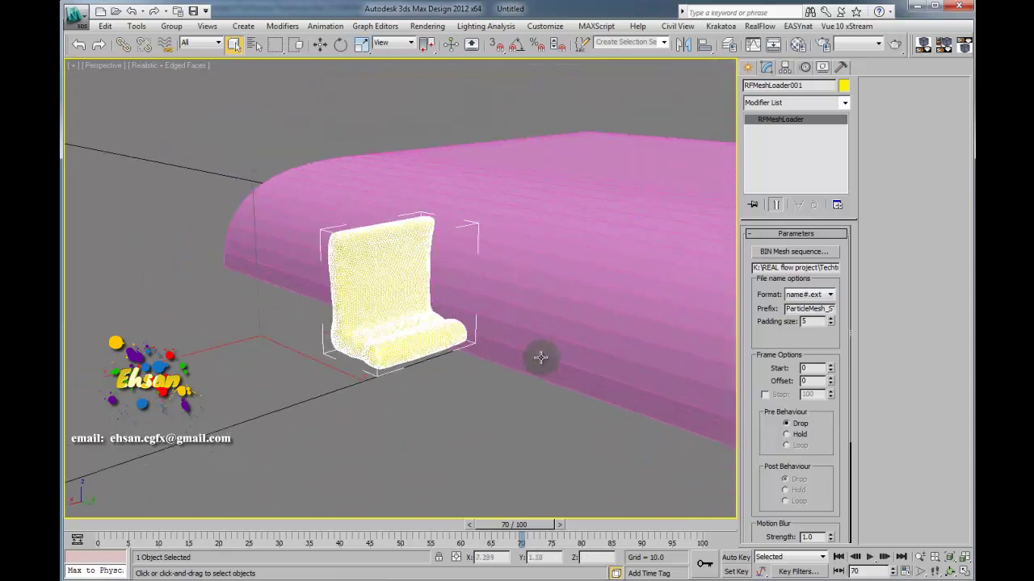
# Scale the rounded box down uniformly to bring it into proportion with the liquid mesh.
pyautogui.click(505, 386)
pyautogui.click(561, 287)
pyautogui.scroll(-4, 540, 343)
pyautogui.keyDown('alt'); pyautogui.moveTo(560, 335); pyautogui.dragTo(465, 368, button='middle'); pyautogui.keyUp('alt')
pyautogui.click(361, 44)
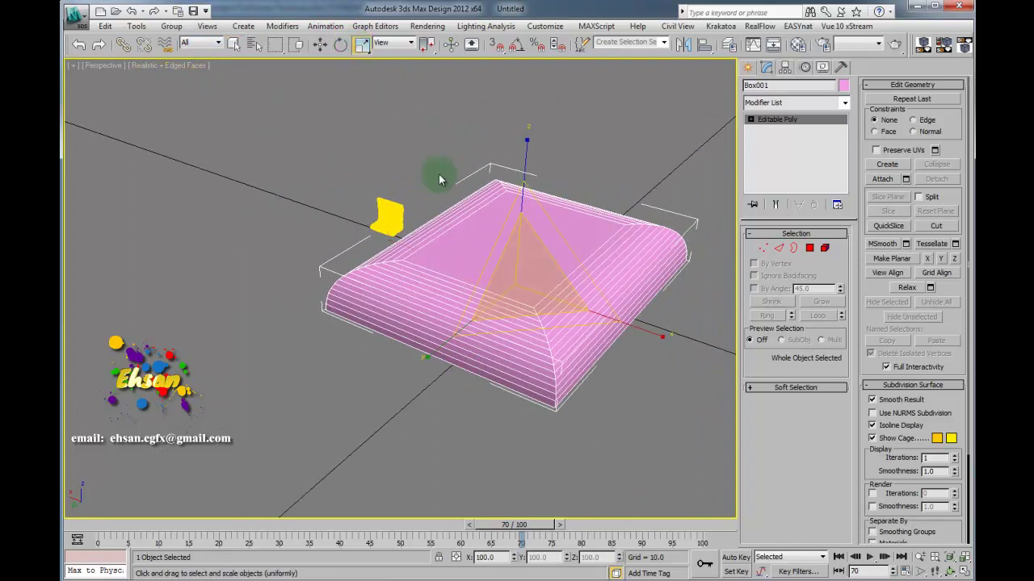
pyautogui.moveTo(534, 281); pyautogui.dragTo(353, 175)
# Move the rounded box beneath the liquid mesh, to about X 9.865 and Z 0.146.
pyautogui.click(320, 44)
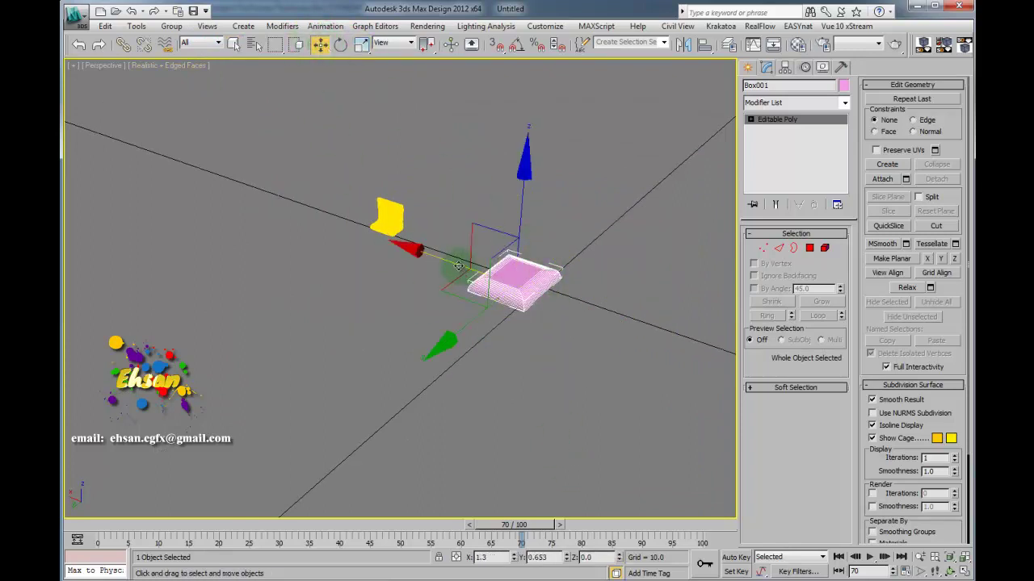
pyautogui.moveTo(458, 266); pyautogui.dragTo(326, 216)
pyautogui.scroll(5, 398, 241)
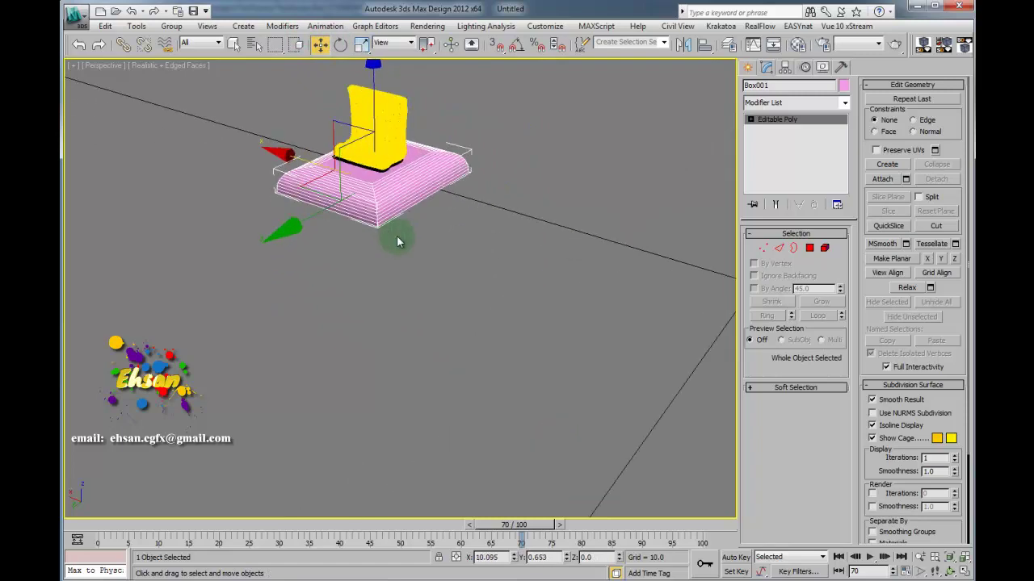
pyautogui.keyDown('alt'); pyautogui.moveTo(399, 241); pyautogui.dragTo(374, 166, button='middle'); pyautogui.keyUp('alt')
pyautogui.scroll(3, 352, 171)
pyautogui.keyDown('alt'); pyautogui.moveTo(344, 201); pyautogui.dragTo(447, 236, button='middle'); pyautogui.keyUp('alt')
pyautogui.moveTo(427, 165); pyautogui.dragTo(431, 183)
pyautogui.moveTo(342, 220); pyautogui.dragTo(332, 223)
pyautogui.keyDown('alt'); pyautogui.moveTo(331, 223); pyautogui.dragTo(335, 83, button='middle'); pyautogui.keyUp('alt')
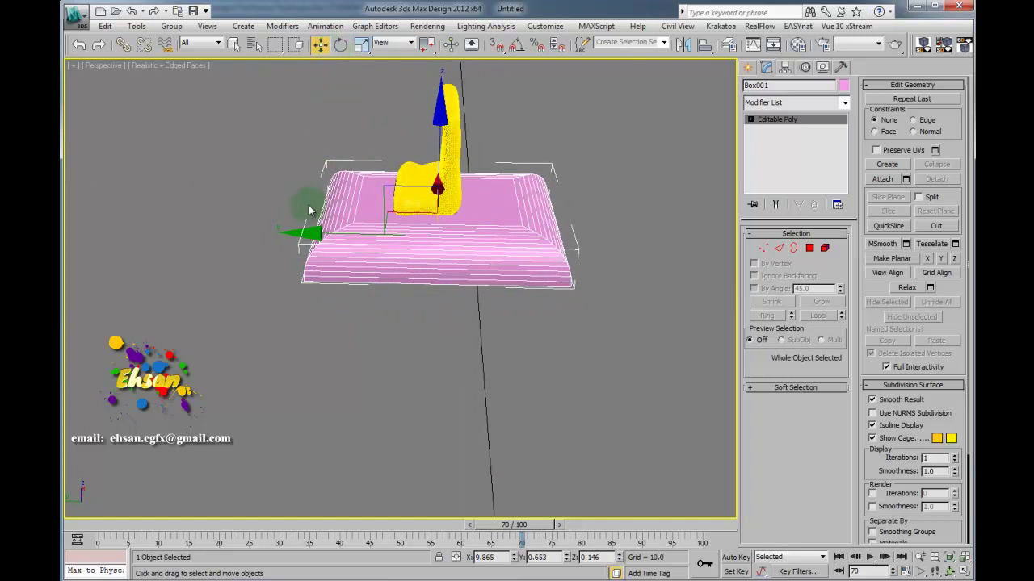
# Scrub to frame 83, and in RealFlow scrub the meshed pour forward from frame 233 to check its extent.
pyautogui.moveTo(520, 536); pyautogui.dragTo(586, 525)
pyautogui.press('w')
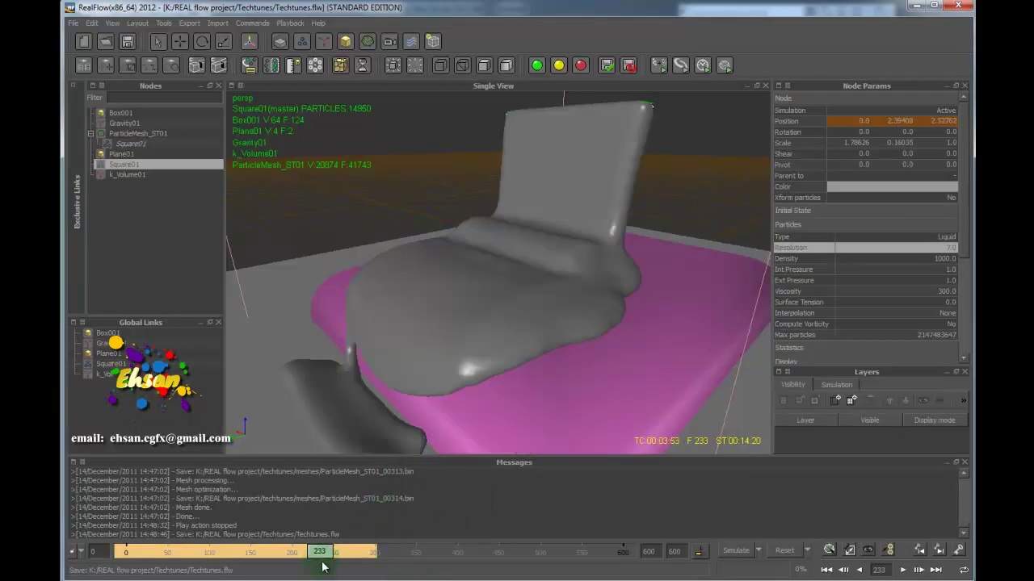
pyautogui.moveTo(323, 568)
pyautogui.mouseDown()
pyautogui.moveTo(324, 555)
pyautogui.moveTo(379, 557)
pyautogui.mouseUp()
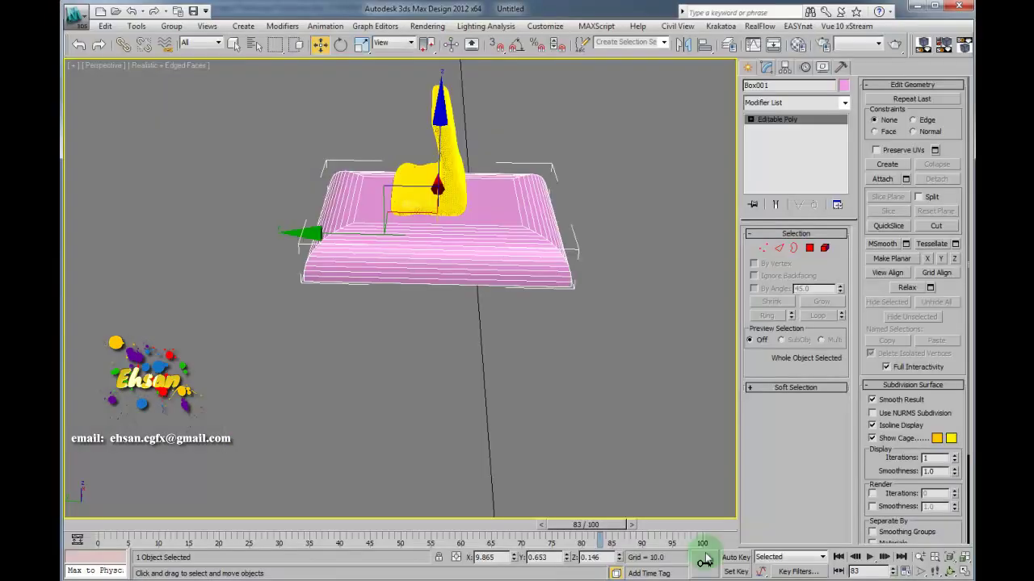
# Set the 3ds Max animation's end time to 300 and scrub to frame 300.
pyautogui.click(905, 571)
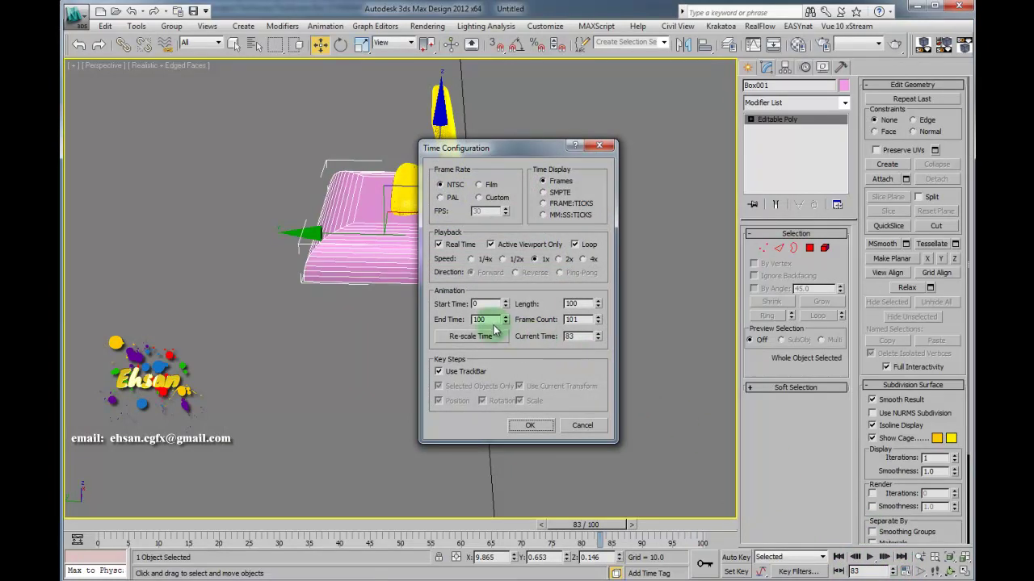
pyautogui.click(525, 426)
pyautogui.moveTo(294, 526); pyautogui.dragTo(727, 558)
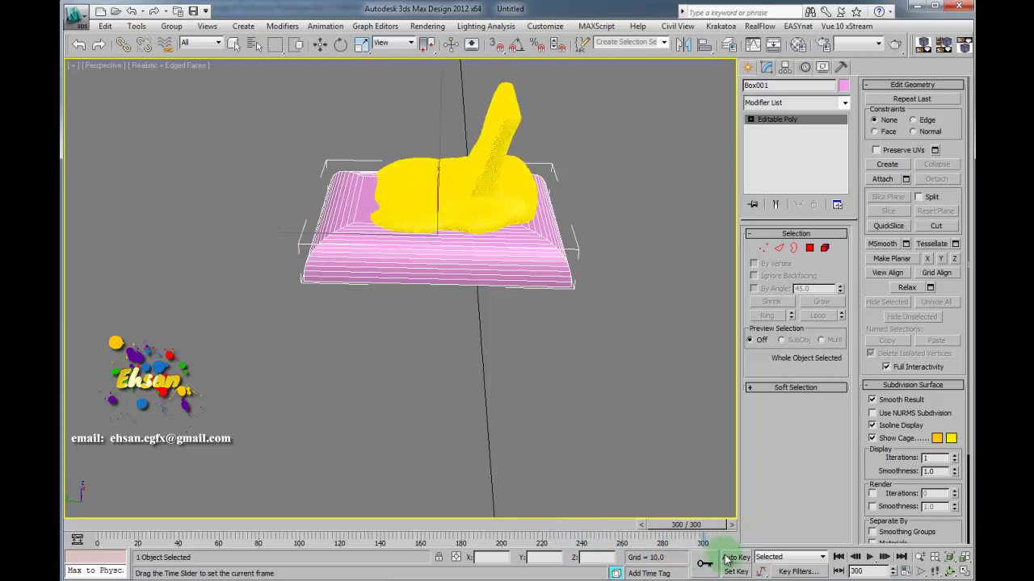
# Move the rounded box along Y to about -0.086 so the poured liquid flows over its edge.
pyautogui.press('w')
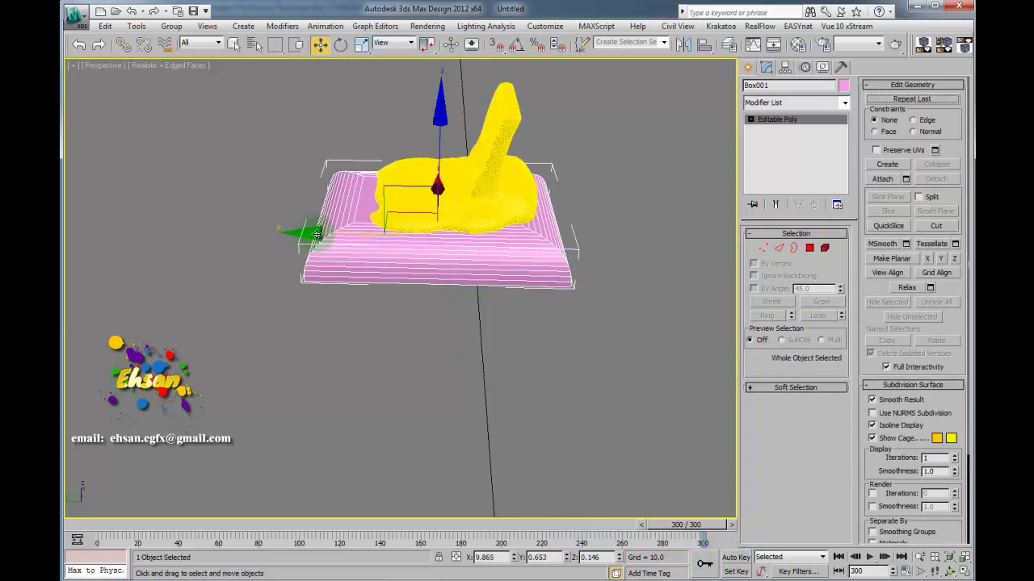
pyautogui.moveTo(316, 234); pyautogui.dragTo(357, 250)
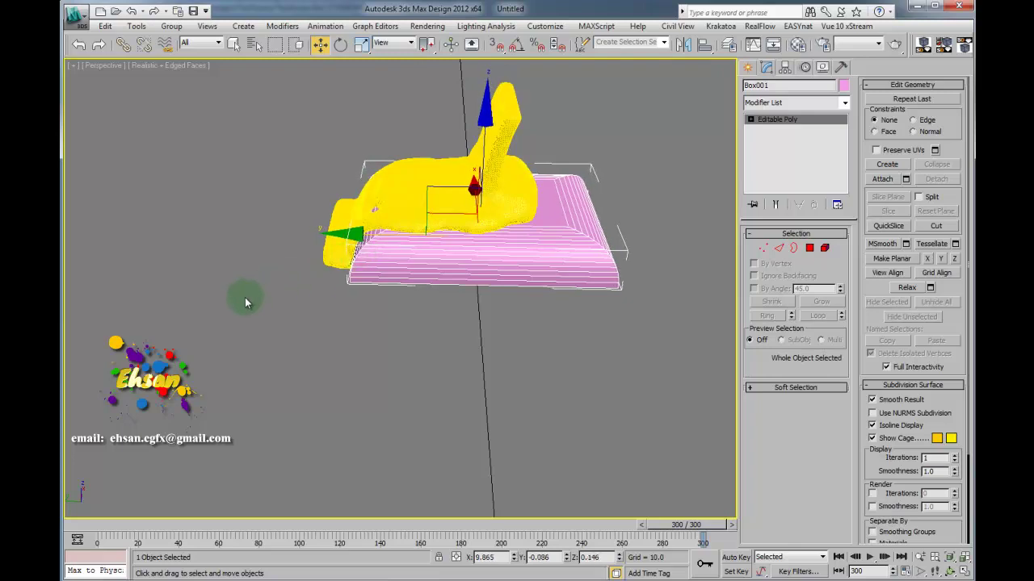
pyautogui.keyDown('alt'); pyautogui.moveTo(246, 303); pyautogui.dragTo(528, 280, button='middle'); pyautogui.keyUp('alt')
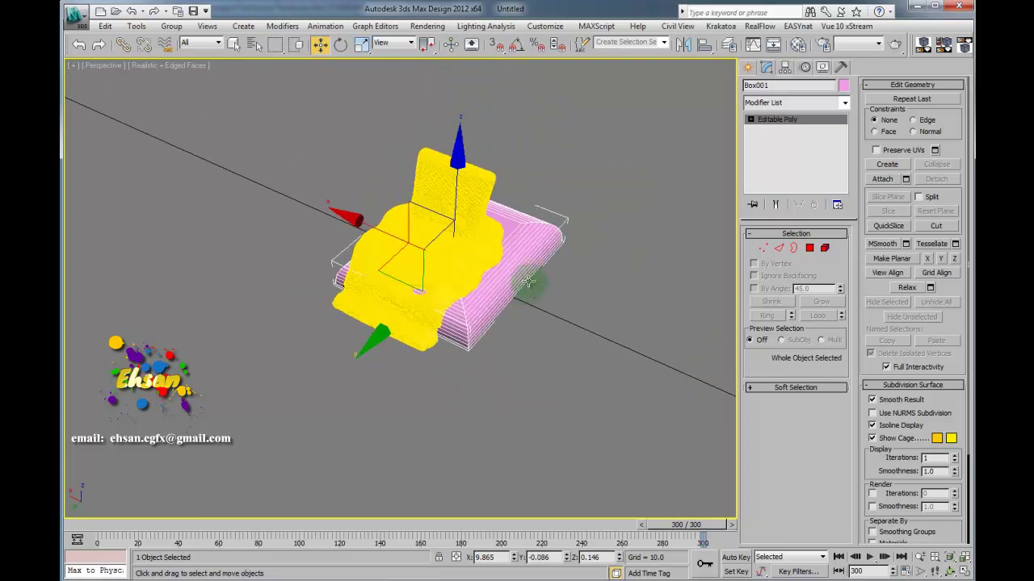
# Turn off the edged faces display in the perspective view to show the liquid and box as plain shaded surfaces.
pyautogui.click(594, 189)
pyautogui.click(448, 222)
pyautogui.keyDown('alt'); pyautogui.moveTo(497, 188); pyautogui.dragTo(498, 218, button='middle'); pyautogui.keyUp('alt')
pyautogui.scroll(3, 516, 205)
pyautogui.click(664, 208)
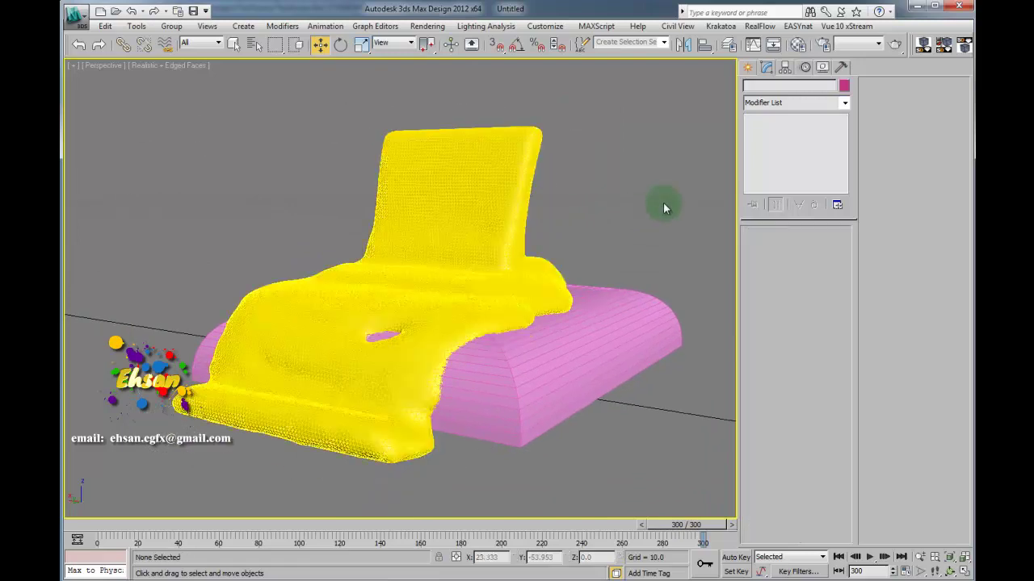
pyautogui.click(480, 230)
pyautogui.press('F4')
pyautogui.click(587, 235)
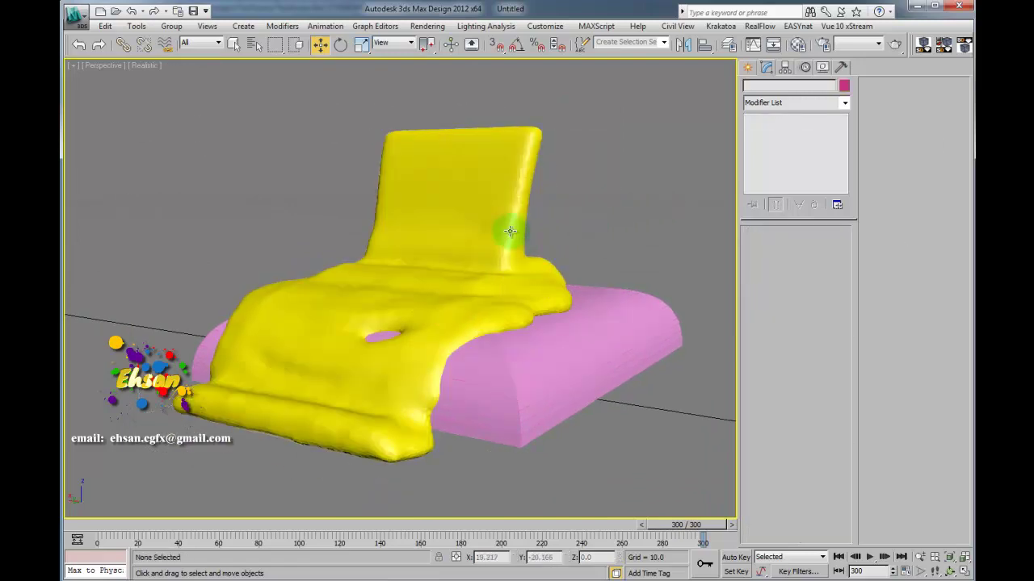
# Change the liquid mesh's object color to pale yellow.
pyautogui.click(510, 232)
pyautogui.click(843, 87)
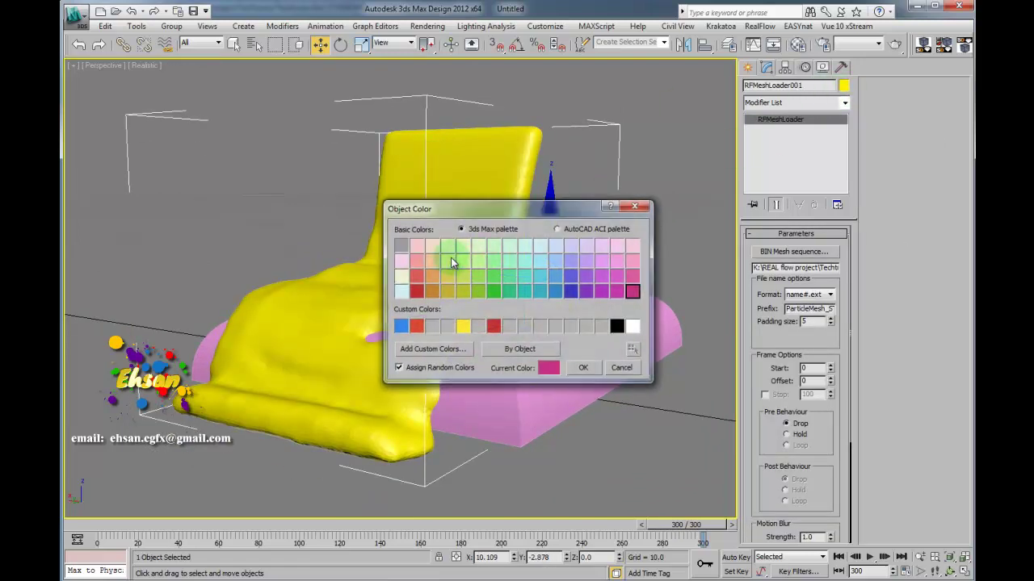
pyautogui.click(596, 367)
# Change the rounded box's object color to dark red and deselect everything.
pyautogui.click(600, 337)
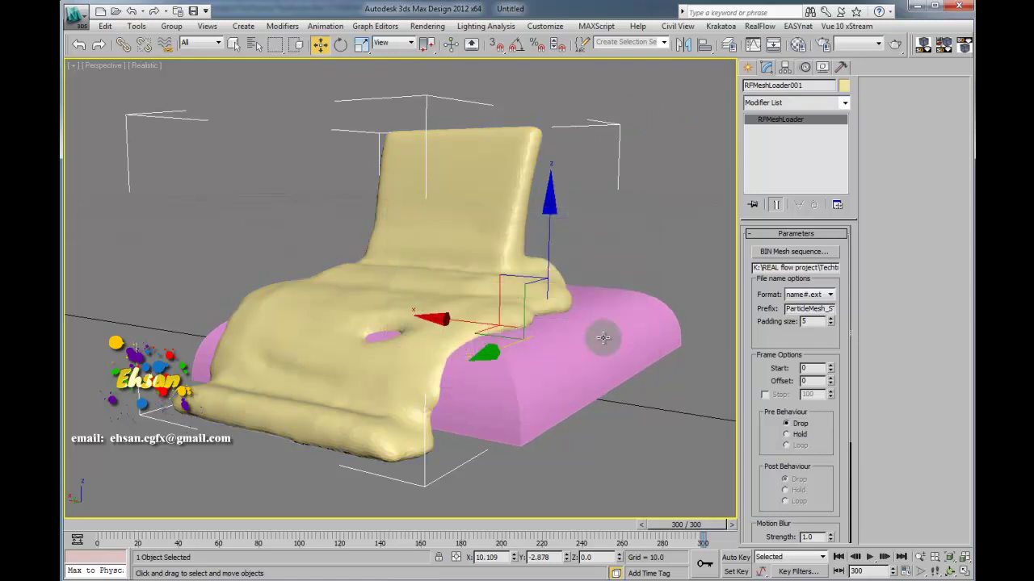
pyautogui.click(844, 86)
pyautogui.click(417, 292)
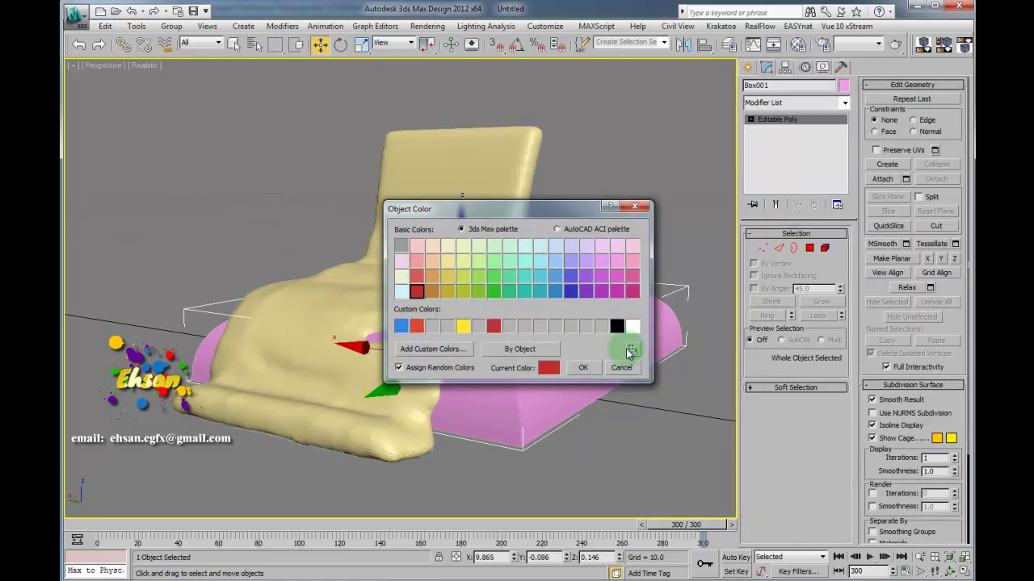
pyautogui.click(587, 370)
pyautogui.click(476, 240)
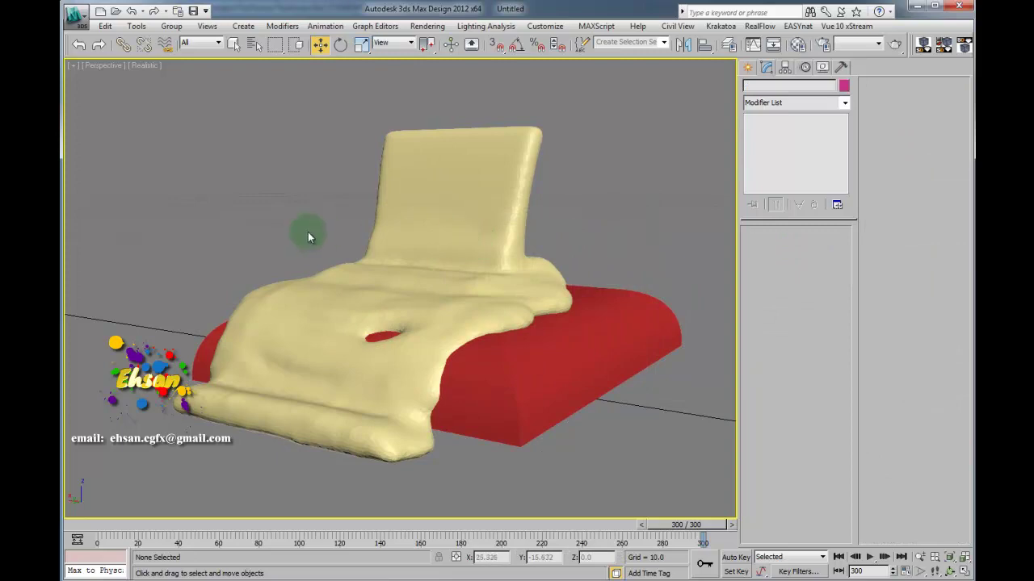
# Shift the rounded box along X to about 10.014 to center it under the liquid.
pyautogui.moveTo(364, 251)
pyautogui.keyDown('alt'); pyautogui.mouseDown(button='middle')
pyautogui.moveTo(420, 240)
pyautogui.moveTo(425, 226)
pyautogui.moveTo(328, 250)
pyautogui.moveTo(347, 261)
pyautogui.mouseUp(button='middle'); pyautogui.keyUp('alt')
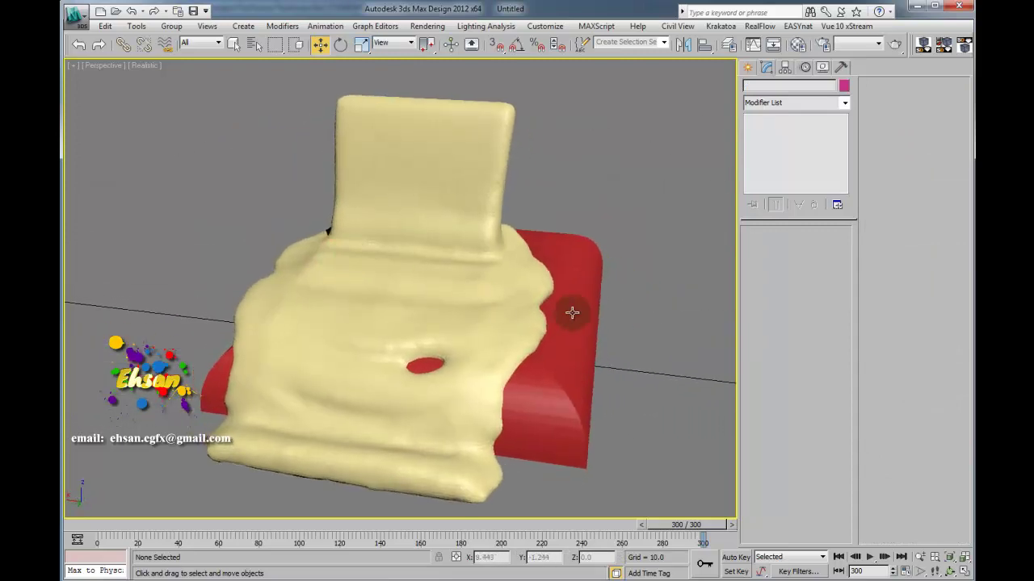
pyautogui.scroll(-5, 570, 312)
pyautogui.keyDown('alt'); pyautogui.moveTo(439, 307); pyautogui.dragTo(474, 307, button='middle'); pyautogui.keyUp('alt')
pyautogui.click(474, 307)
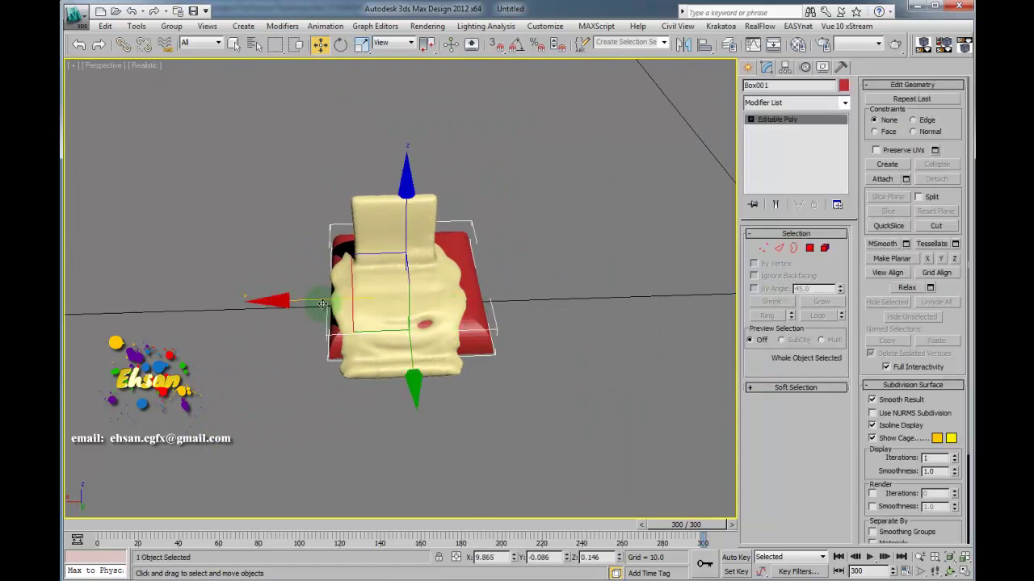
pyautogui.keyDown('alt'); pyautogui.moveTo(323, 298); pyautogui.dragTo(500, 252, button='middle'); pyautogui.keyUp('alt')
# Apply a Smooth modifier to the liquid mesh loader to soften its faceted surface.
pyautogui.scroll(4, 338, 285)
pyautogui.scroll(-3, 348, 279)
pyautogui.scroll(2, 499, 252)
pyautogui.scroll(2, 499, 252)
pyautogui.keyDown('alt'); pyautogui.moveTo(552, 214); pyautogui.dragTo(491, 285, button='middle'); pyautogui.keyUp('alt')
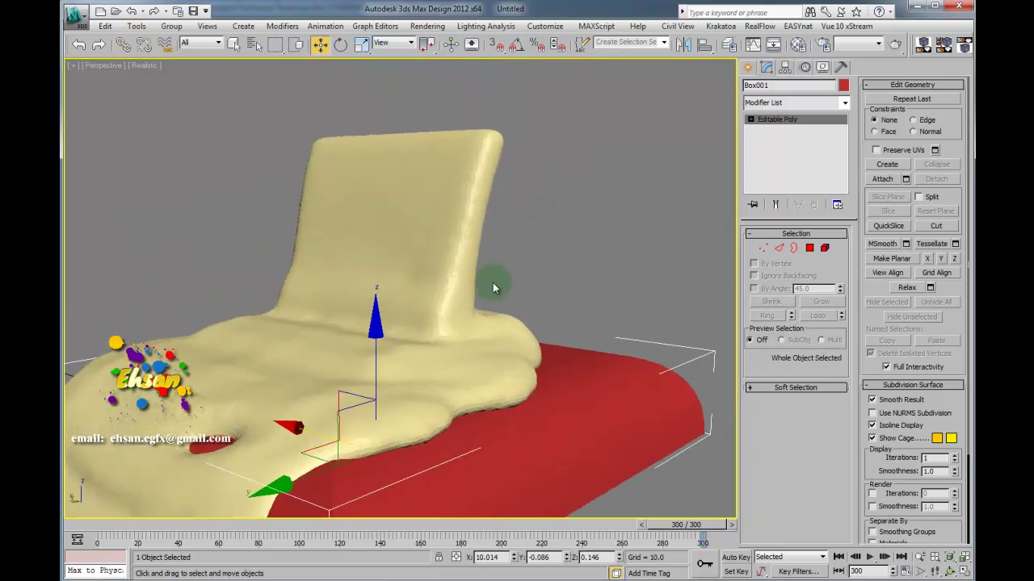
pyautogui.scroll(5, 492, 275)
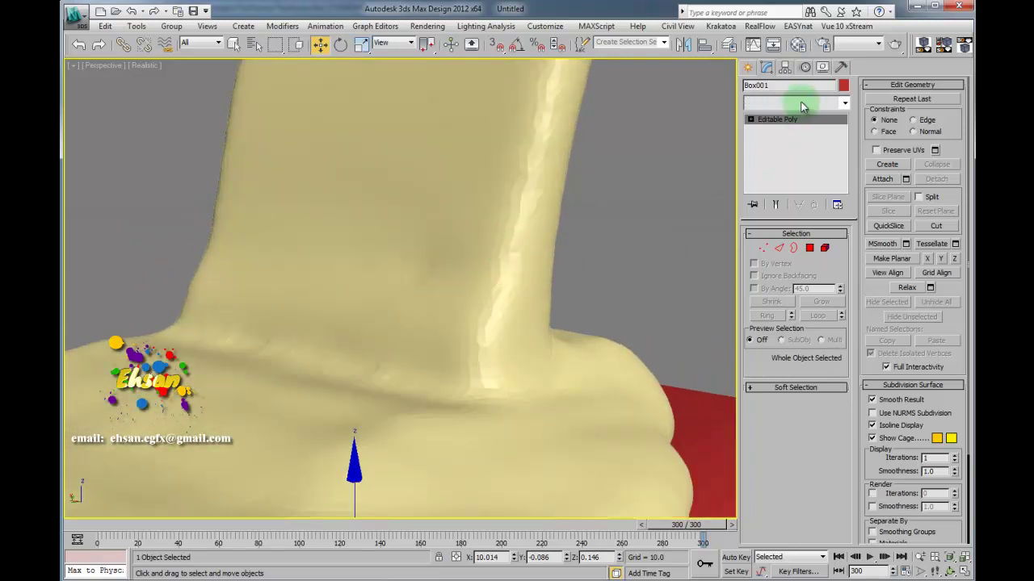
pyautogui.click(802, 104)
pyautogui.click(549, 131)
pyautogui.click(772, 103)
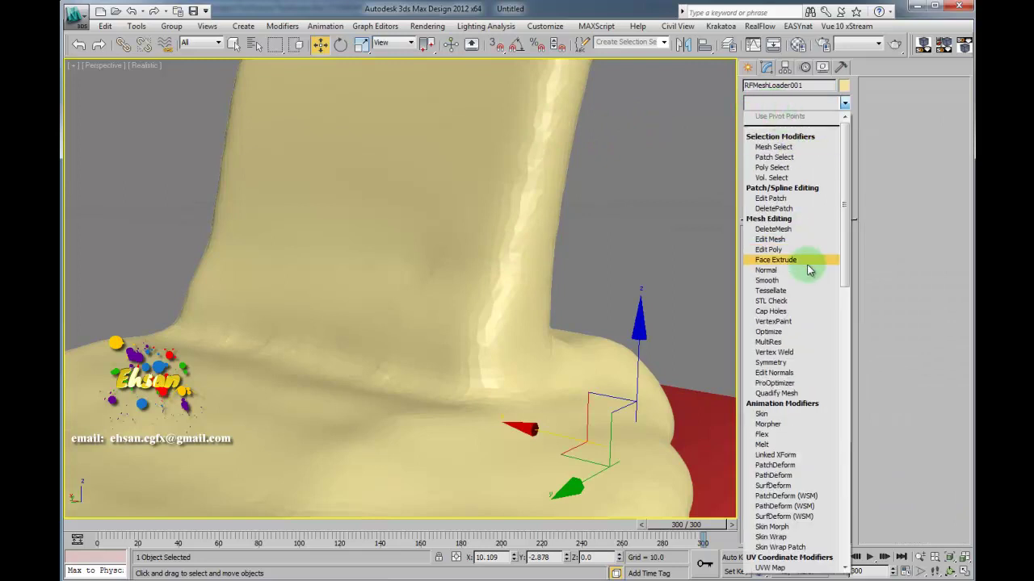
pyautogui.click(793, 280)
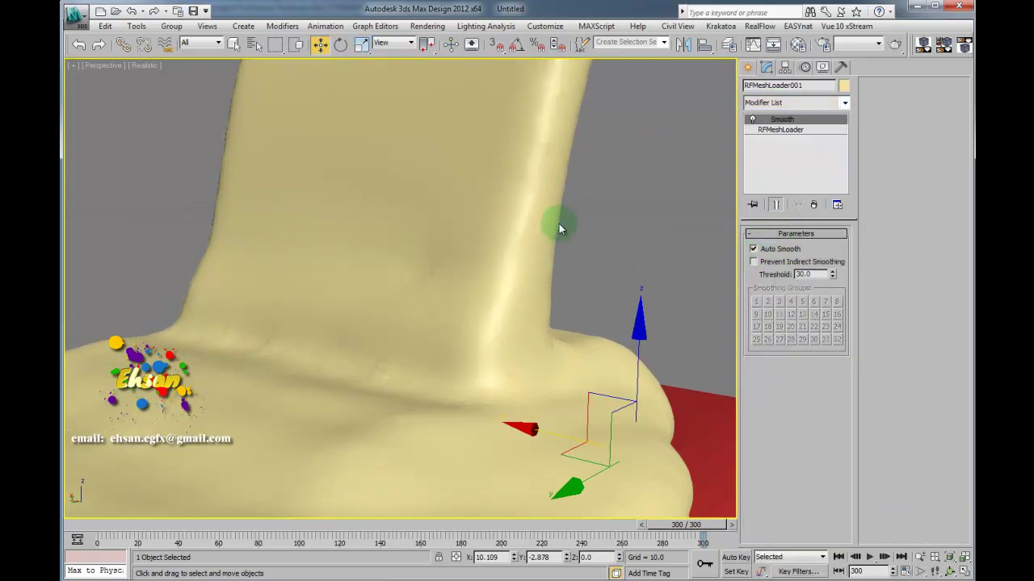
# Scrub the animation from the early frames to frame 298 and review the smoothed pour over the box.
pyautogui.scroll(-10, 570, 273)
pyautogui.keyDown('alt'); pyautogui.moveTo(450, 272); pyautogui.dragTo(463, 312, button='middle'); pyautogui.keyUp('alt')
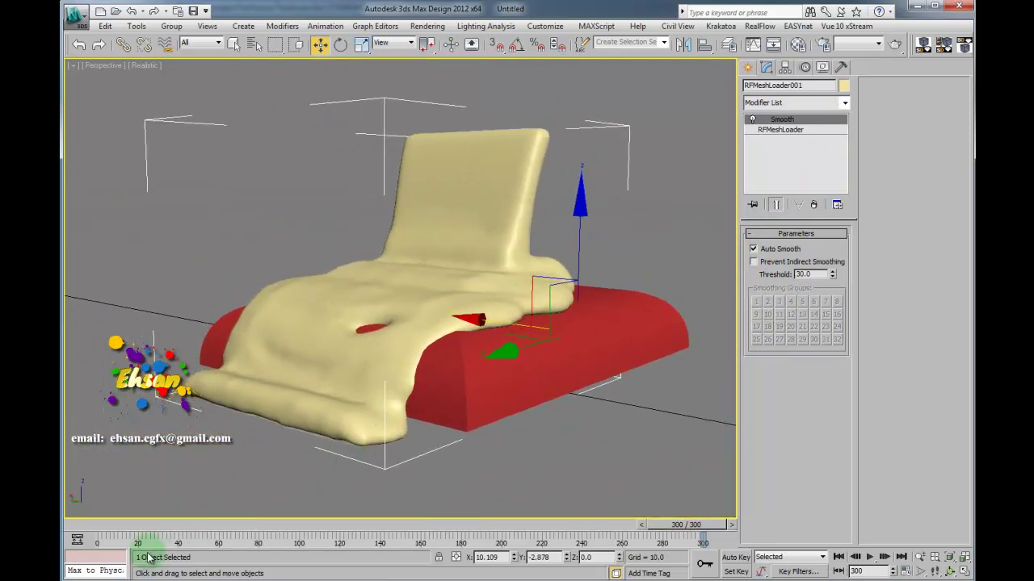
pyautogui.moveTo(159, 529); pyautogui.dragTo(685, 535)
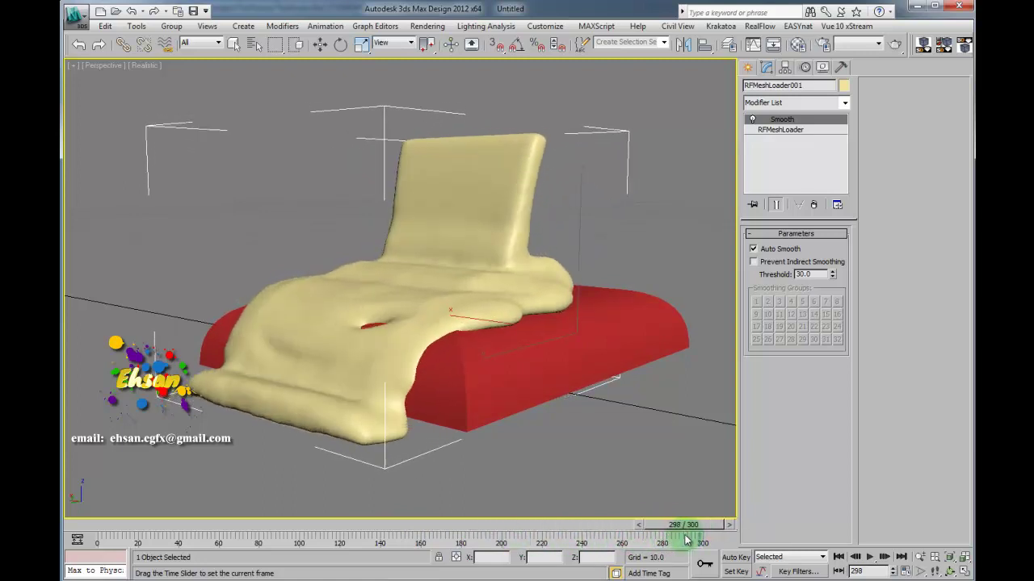